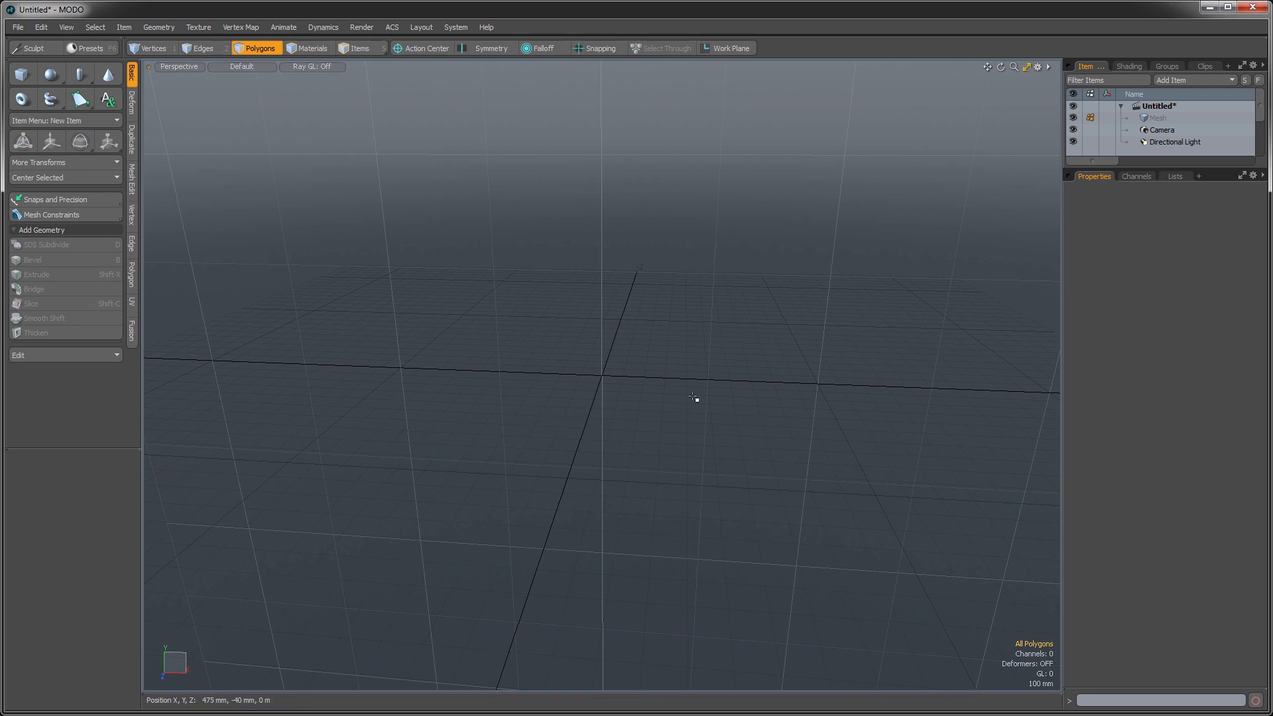
- Create a flat rectangular plane about 7.1 m by 4.7 m on the ground grid with the Cube tool
alt+drag(500, 381, 557, 599)
ctrl+alt+drag(681, 464, 576, 359)
click(24, 74)
drag(277, 185, 1124, 715)
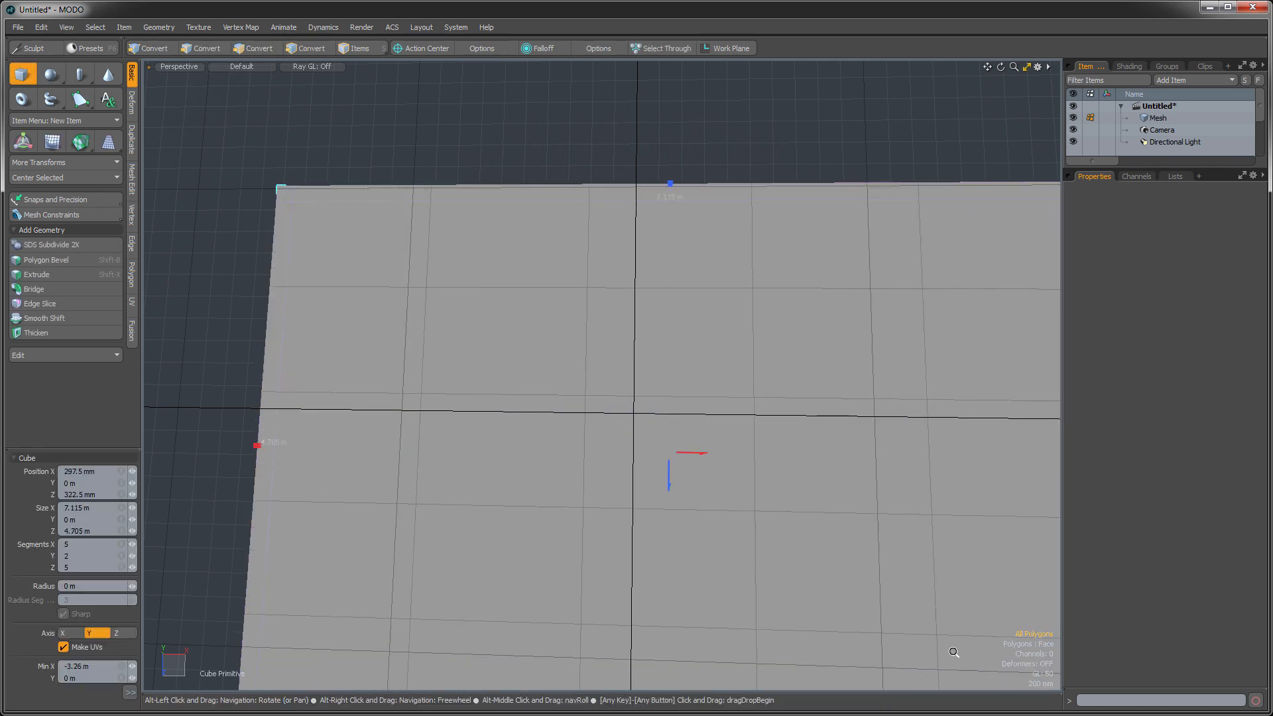
scroll(921, 653, down, 3)
alt+shift+drag(945, 649, 628, 379)
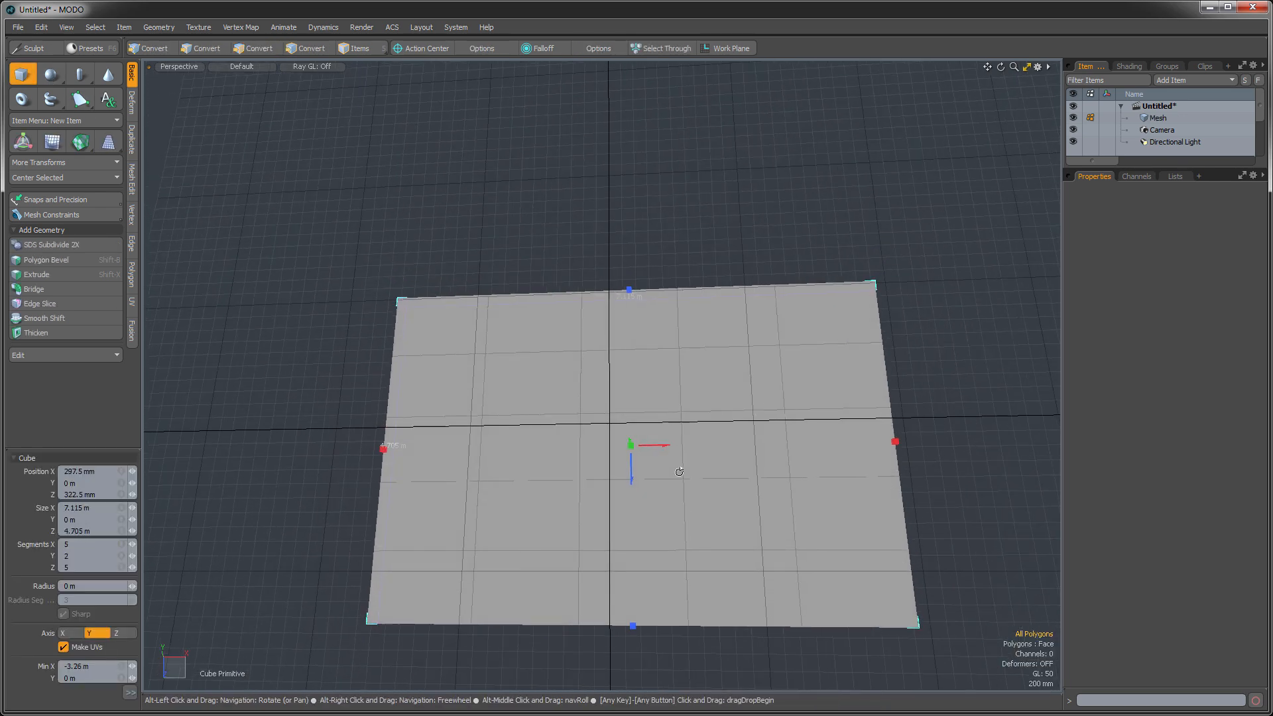
key(space)
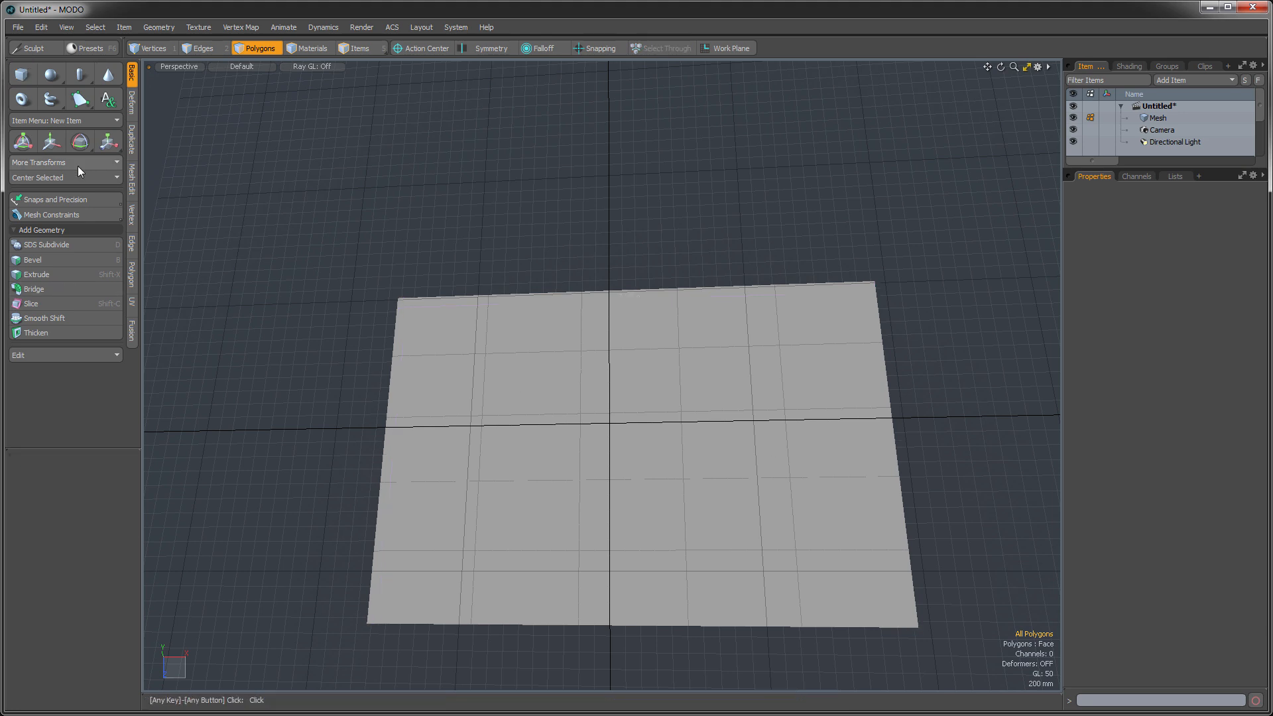
- Center the plane at the origin on all axes
click(61, 183)
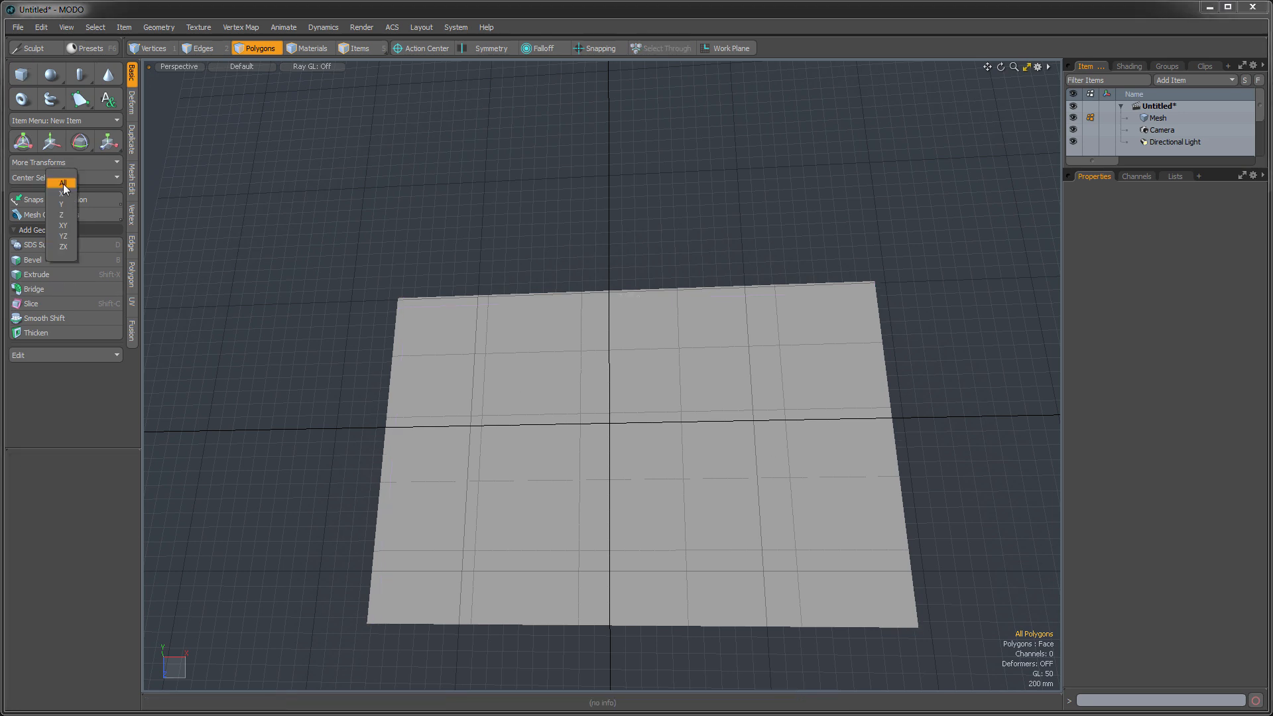
click(61, 183)
alt+drag(605, 382, 669, 440)
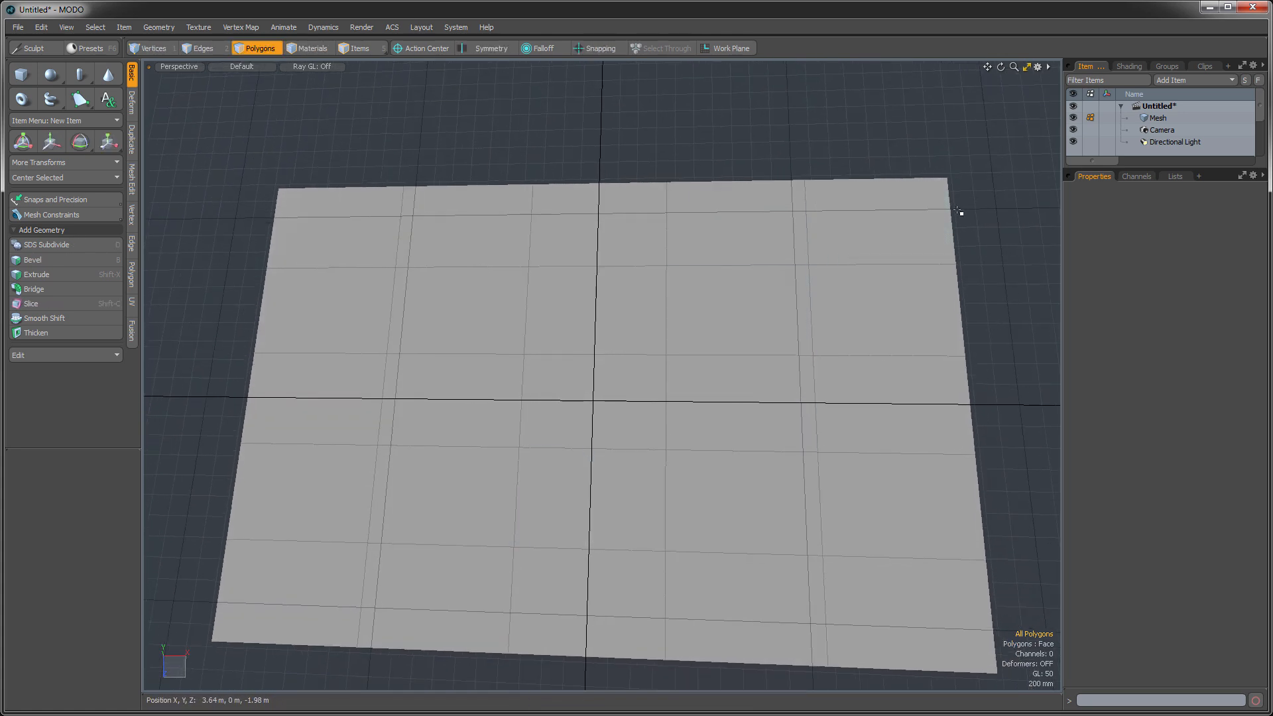
- Add Koala.jpg as an image map layer above the Base Material in the Shader Tree
click(1120, 69)
drag(1131, 171, 1131, 289)
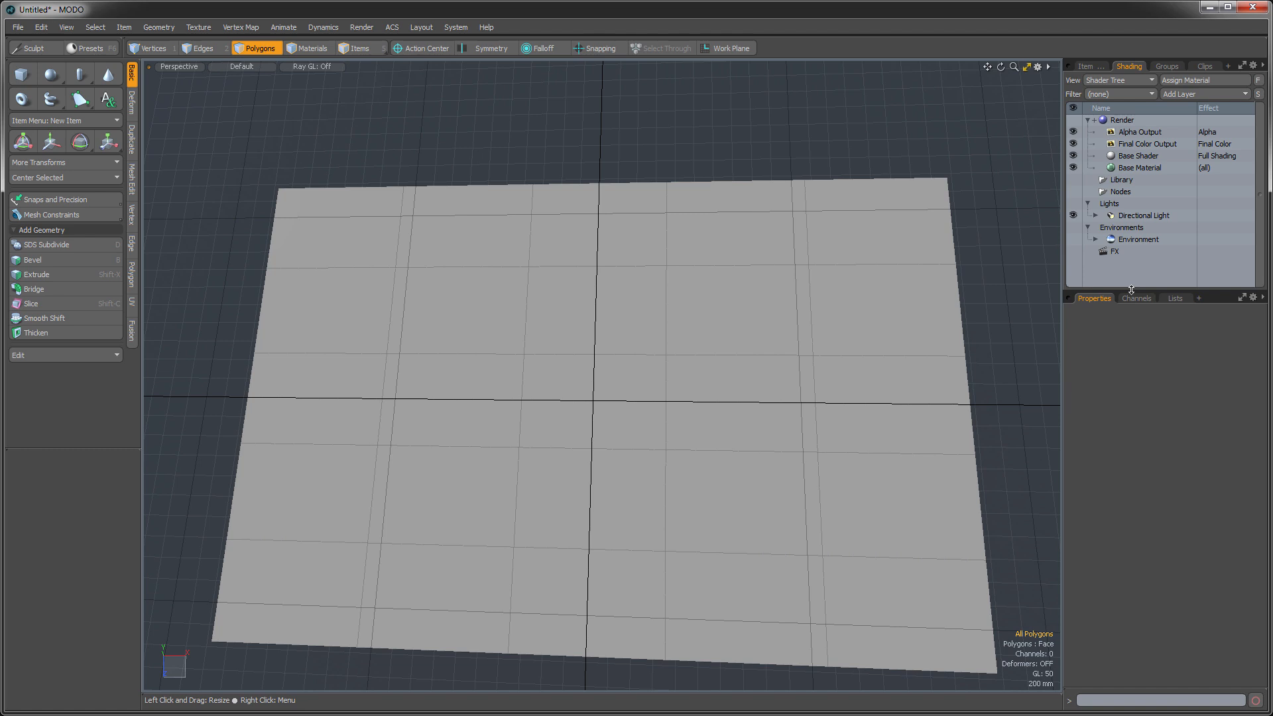
click(1135, 169)
click(1175, 92)
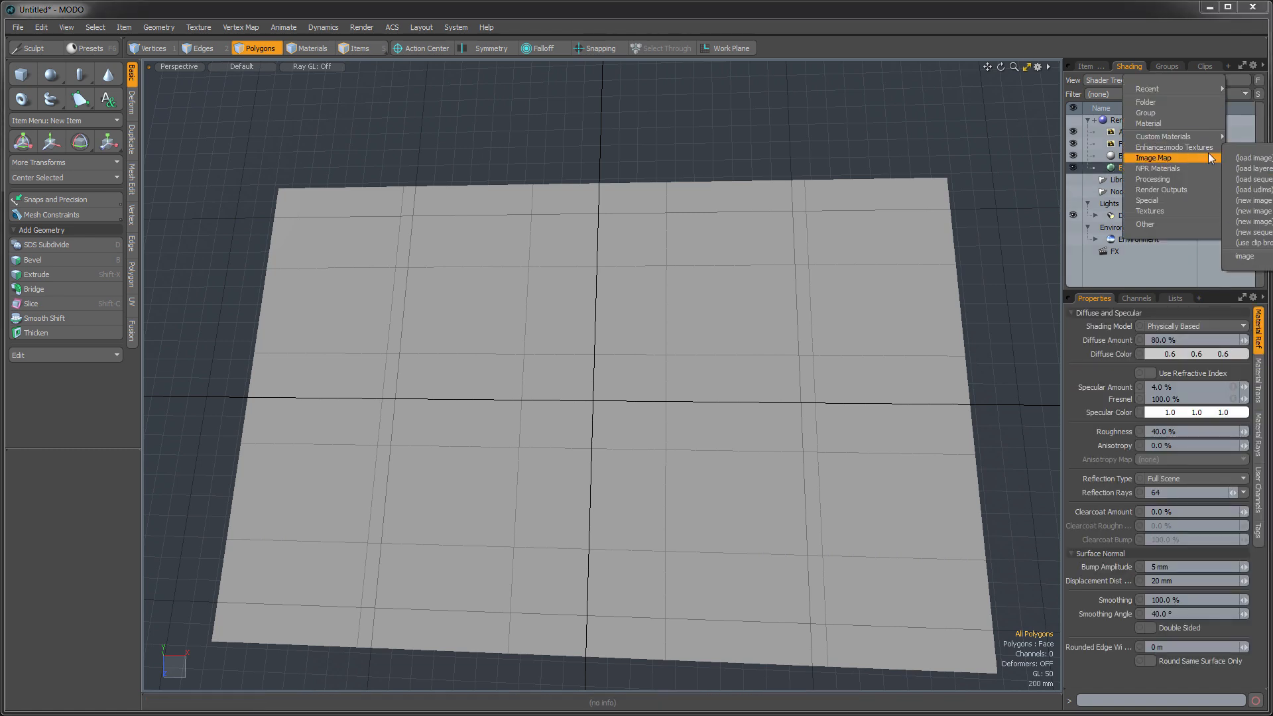
click(1246, 158)
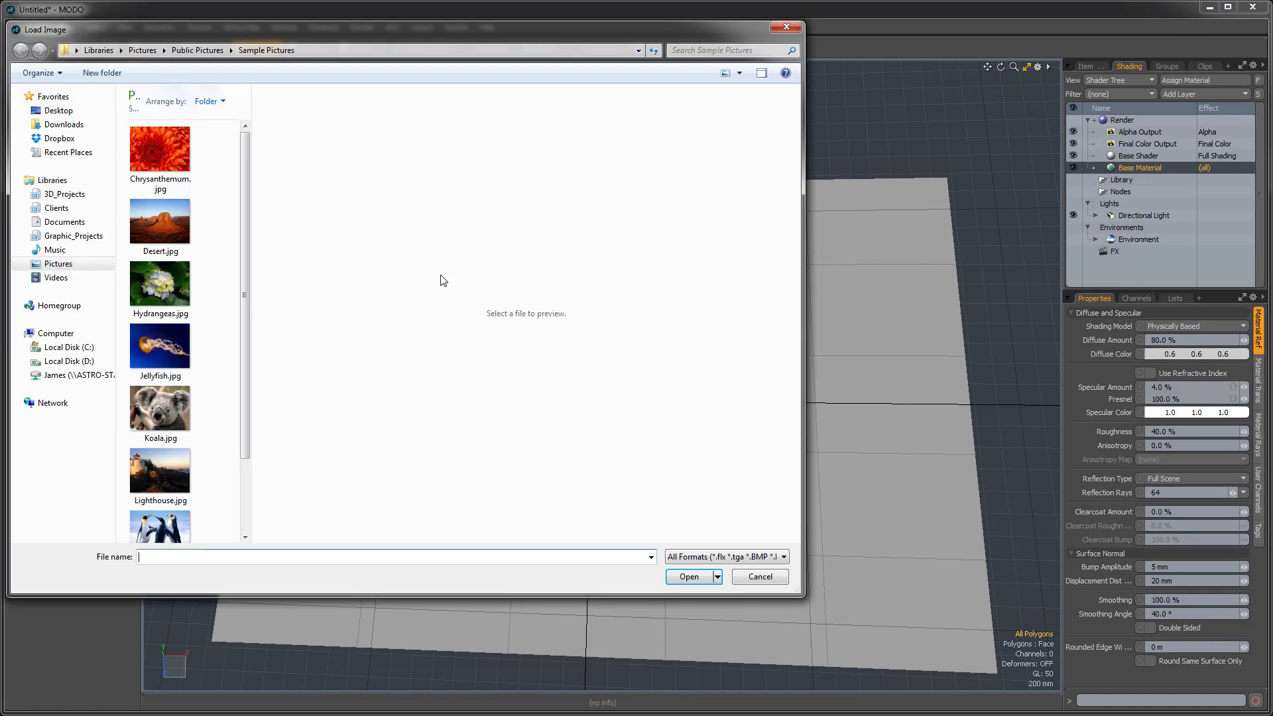
double_click(160, 408)
alt+drag(590, 434, 583, 378)
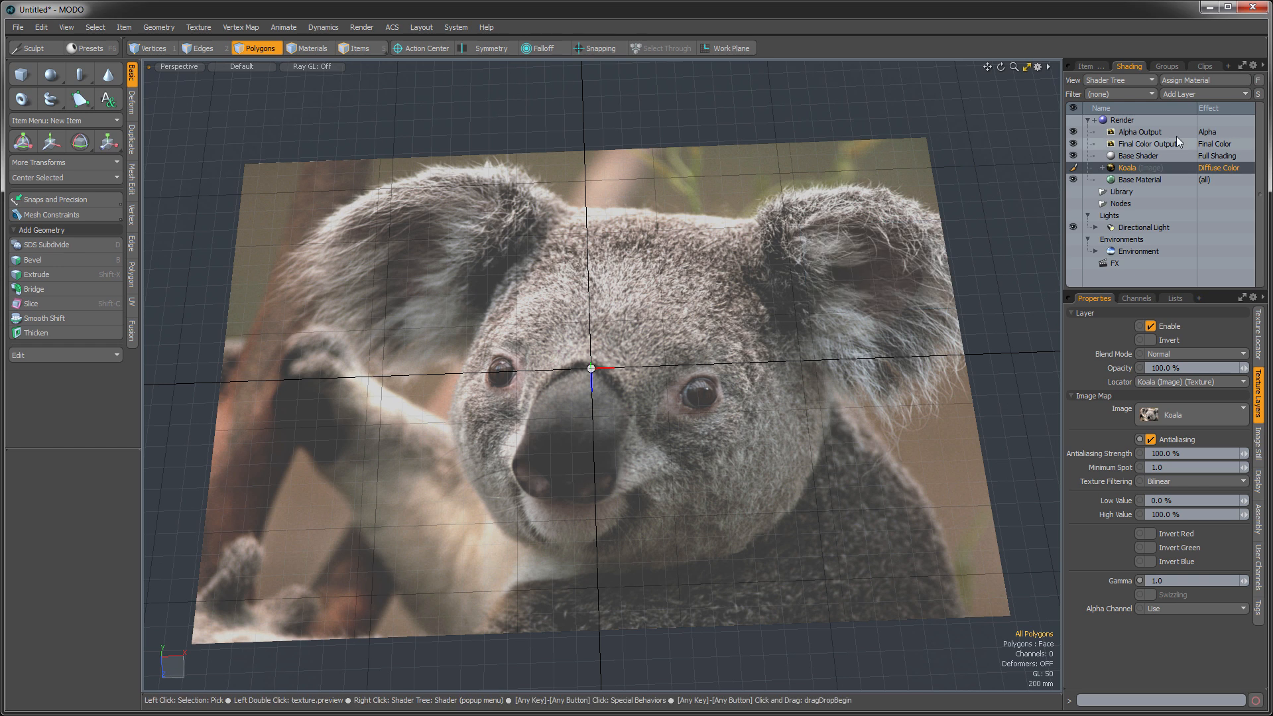
- Add a Noise texture layer above the Koala image in the Shader Tree
click(1184, 92)
mouse_move(1158, 229)
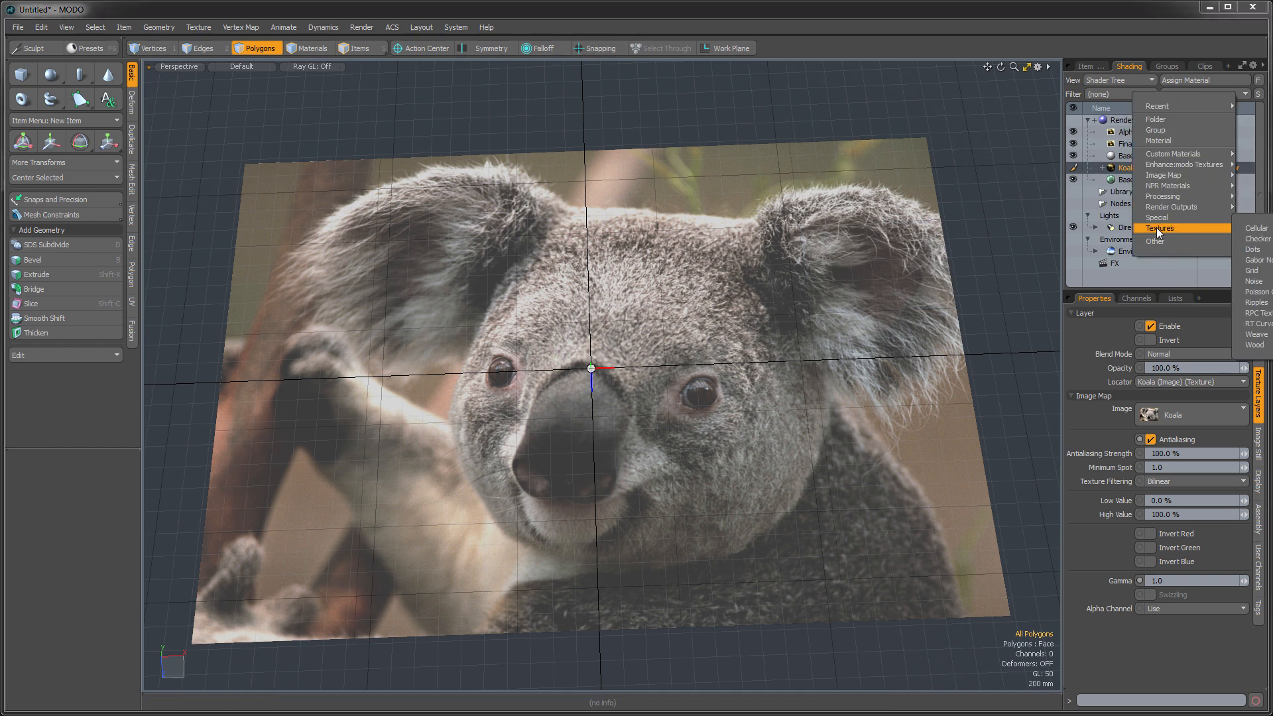
click(1255, 281)
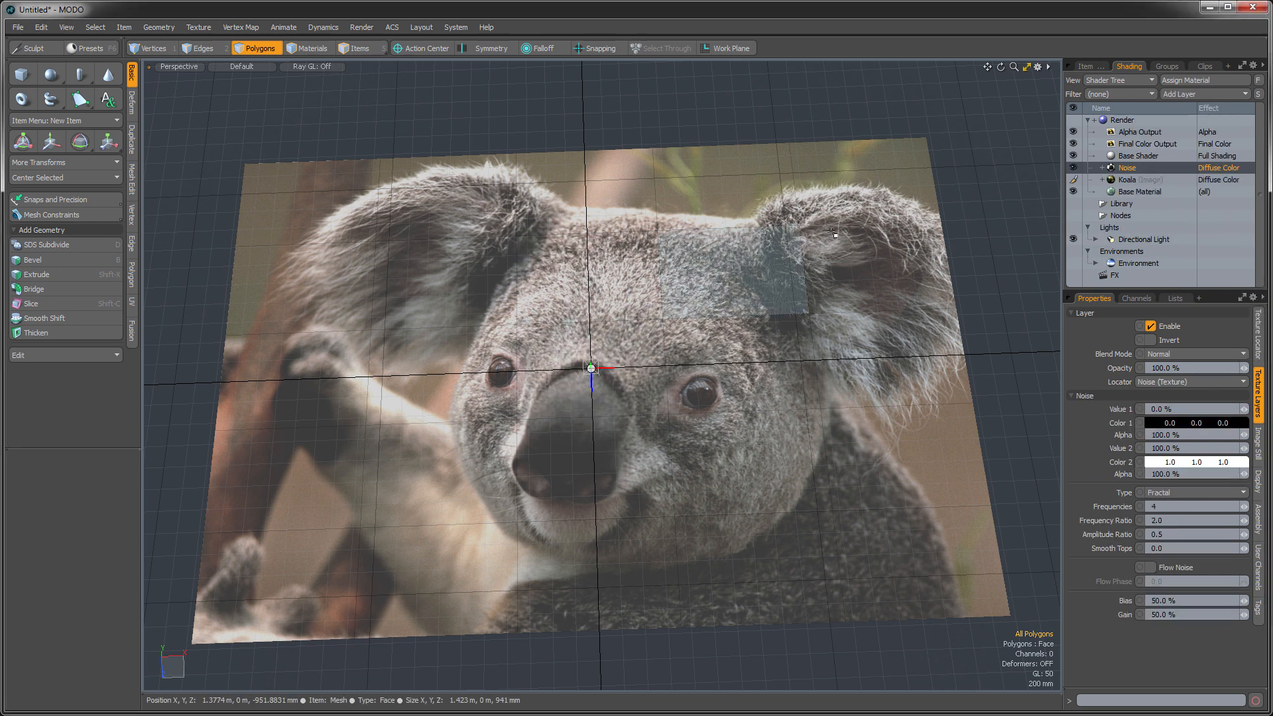
alt+drag(595, 362, 596, 381)
alt+shift+drag(596, 380, 596, 374)
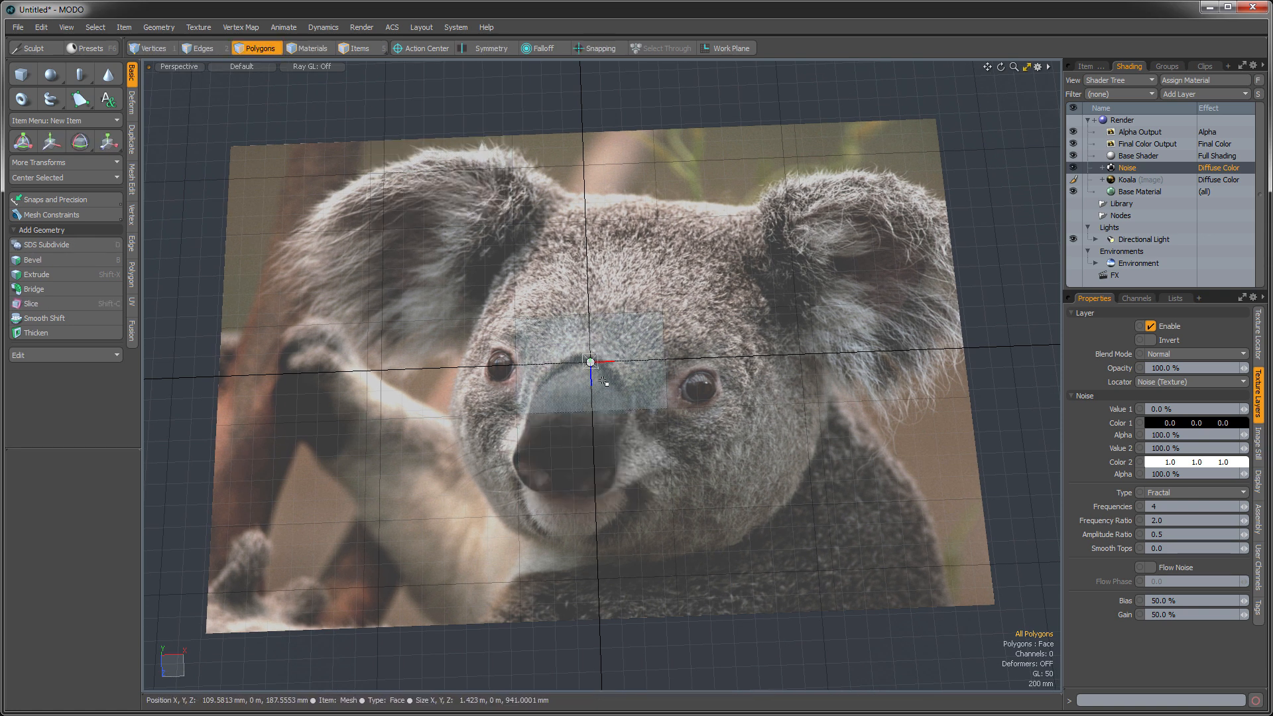
- Open the render preview framed on the plane and check the Render item's global illumination settings
key(F8)
click(538, 387)
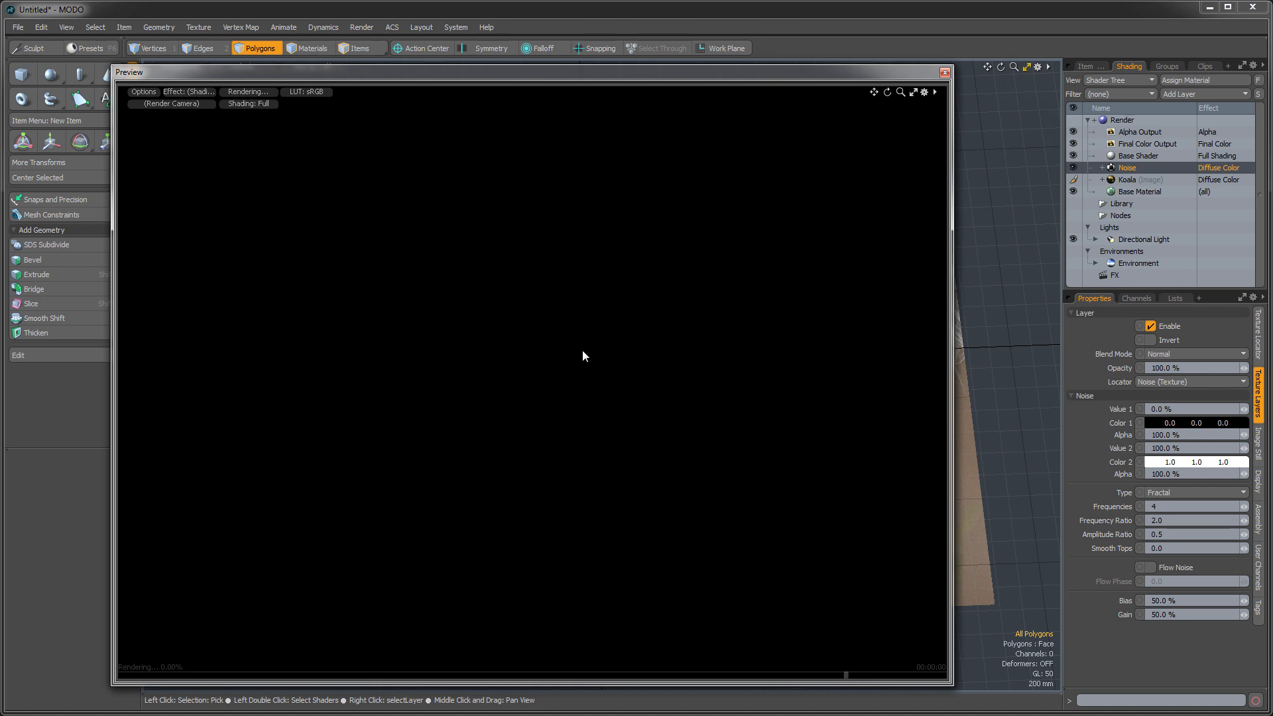
drag(469, 81, 490, 80)
alt+drag(620, 463, 192, 361)
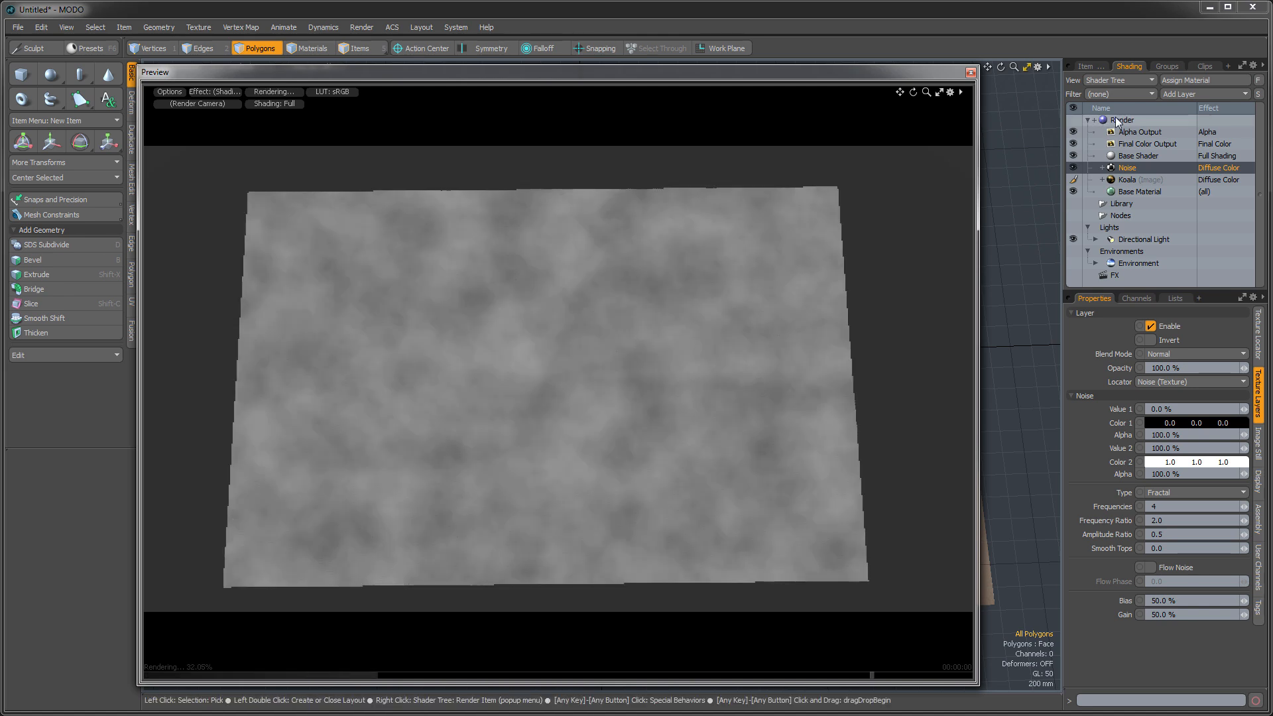
click(1122, 120)
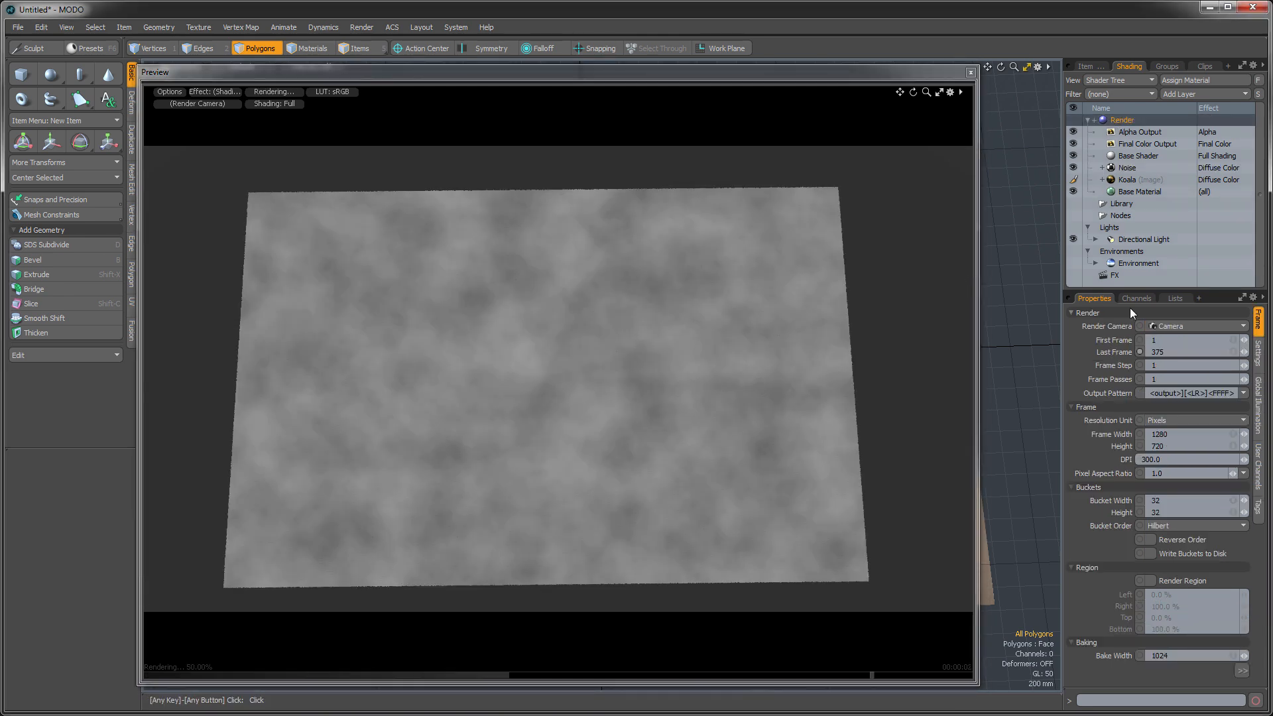
click(1256, 404)
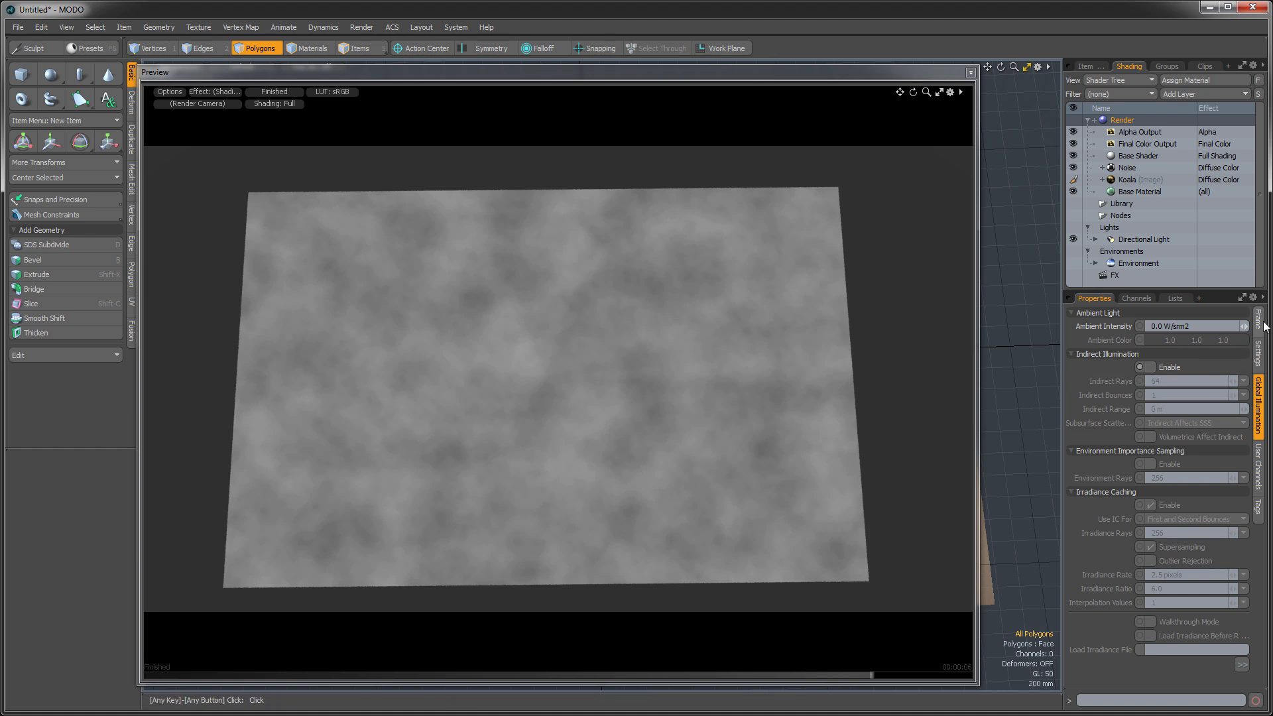
alt+drag(503, 335, 549, 380)
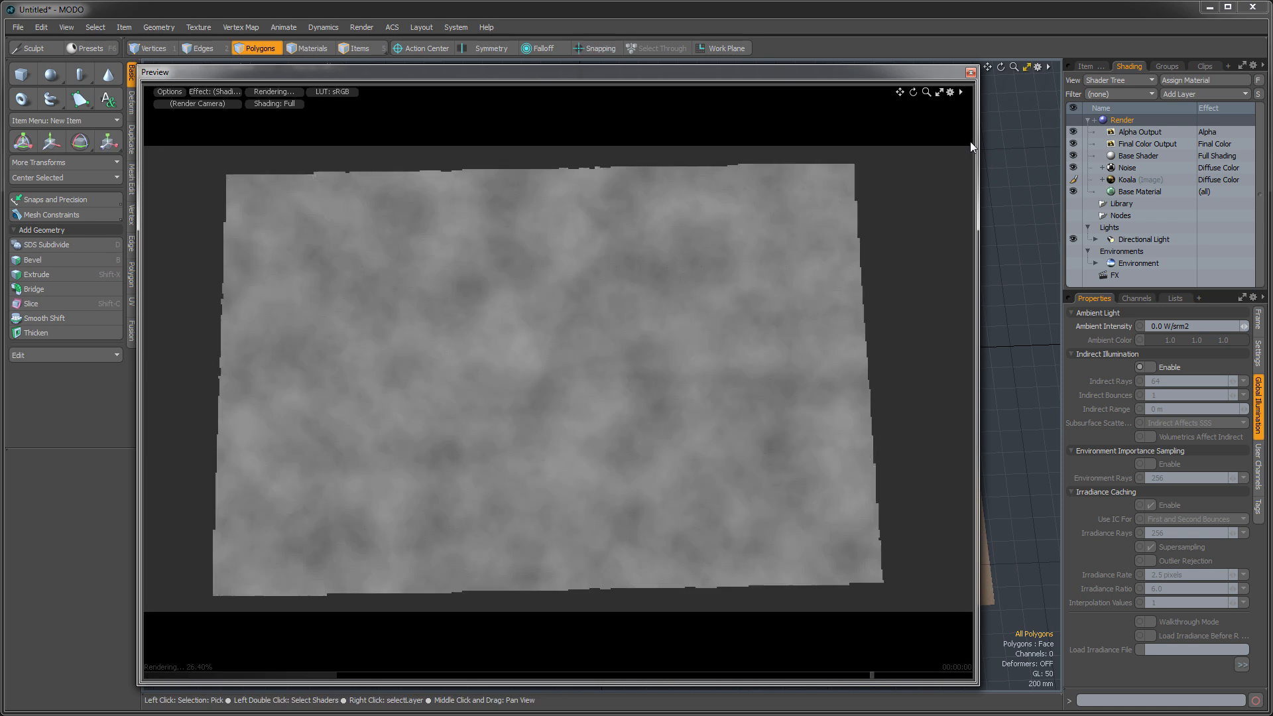
- Change the Noise layer's effect to Texture Offset and move it below the Koala image layer
click(1127, 181)
click(1127, 169)
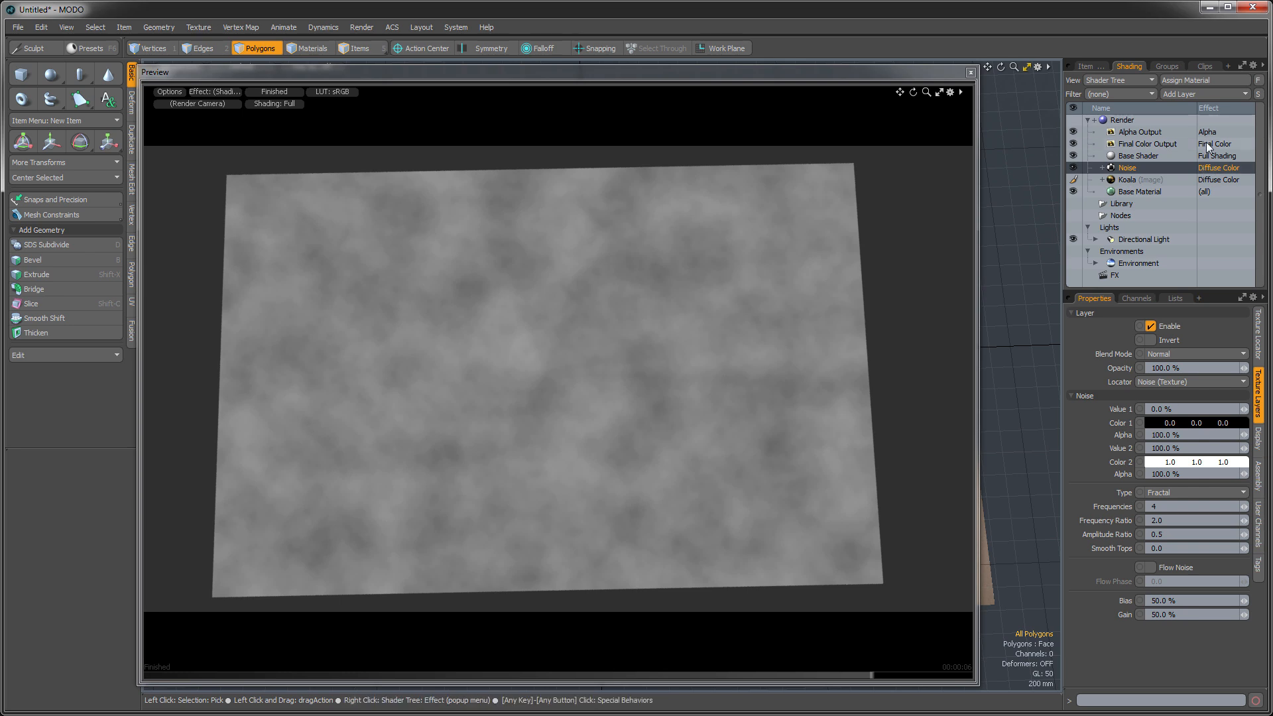
right_click(1209, 166)
mouse_move(1207, 230)
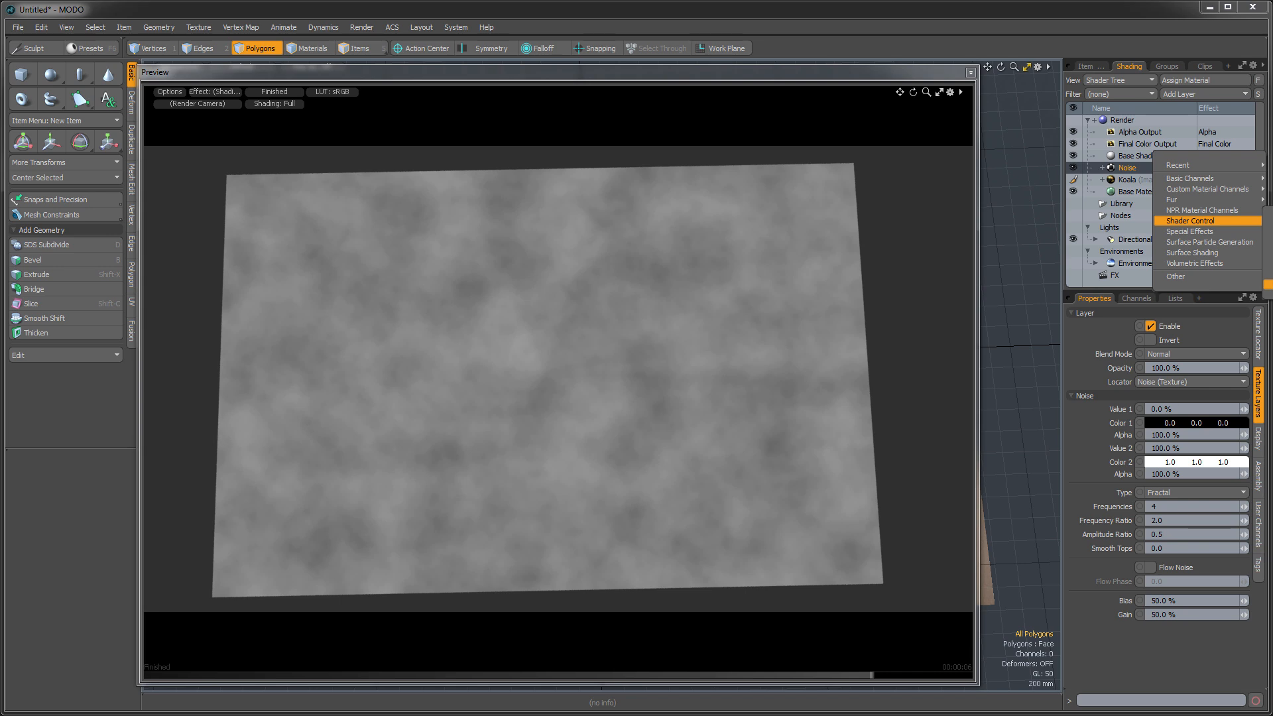
click(1267, 284)
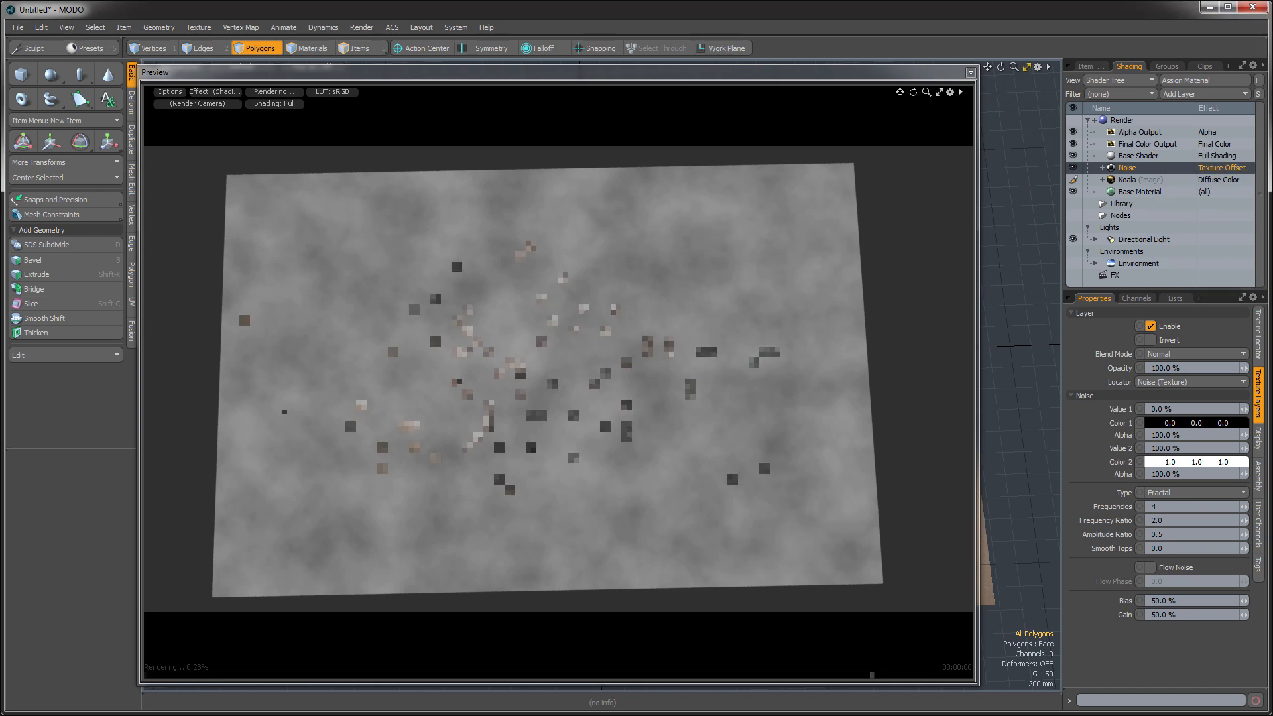
drag(1127, 170, 1136, 186)
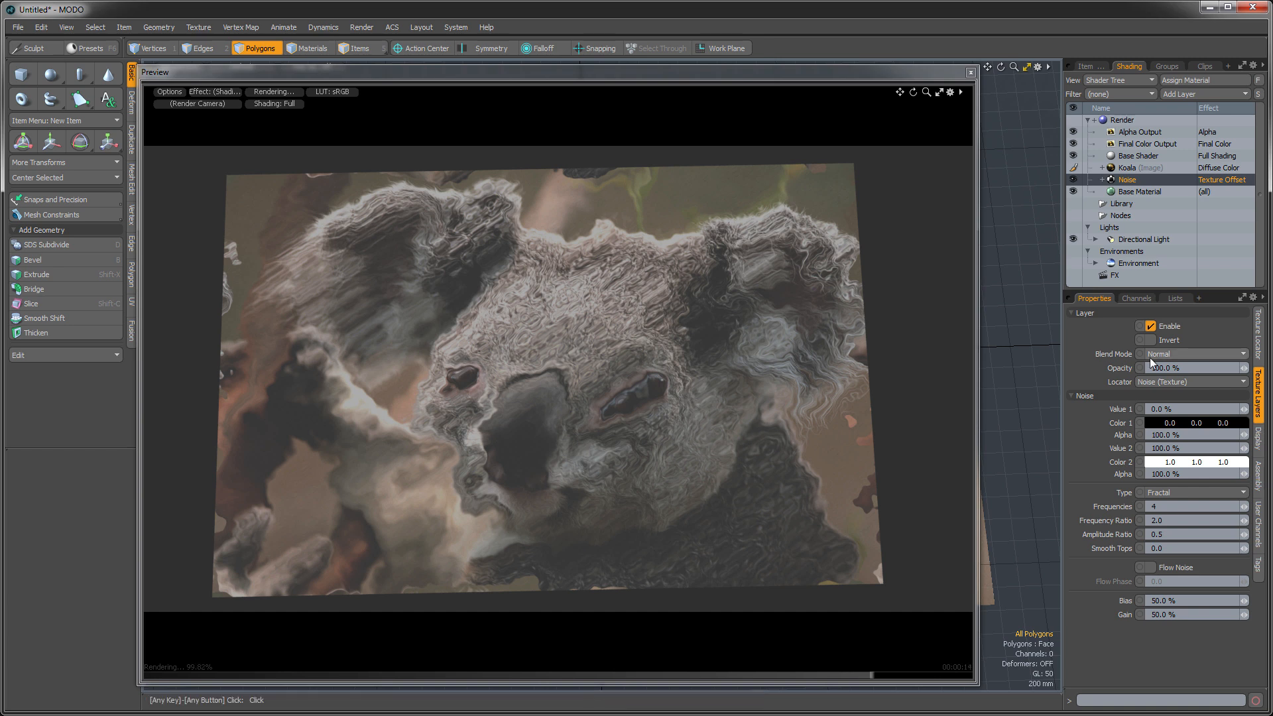
mouse_move(1247, 373)
mouse_down()
mouse_move(1147, 372)
mouse_move(1247, 373)
mouse_up()
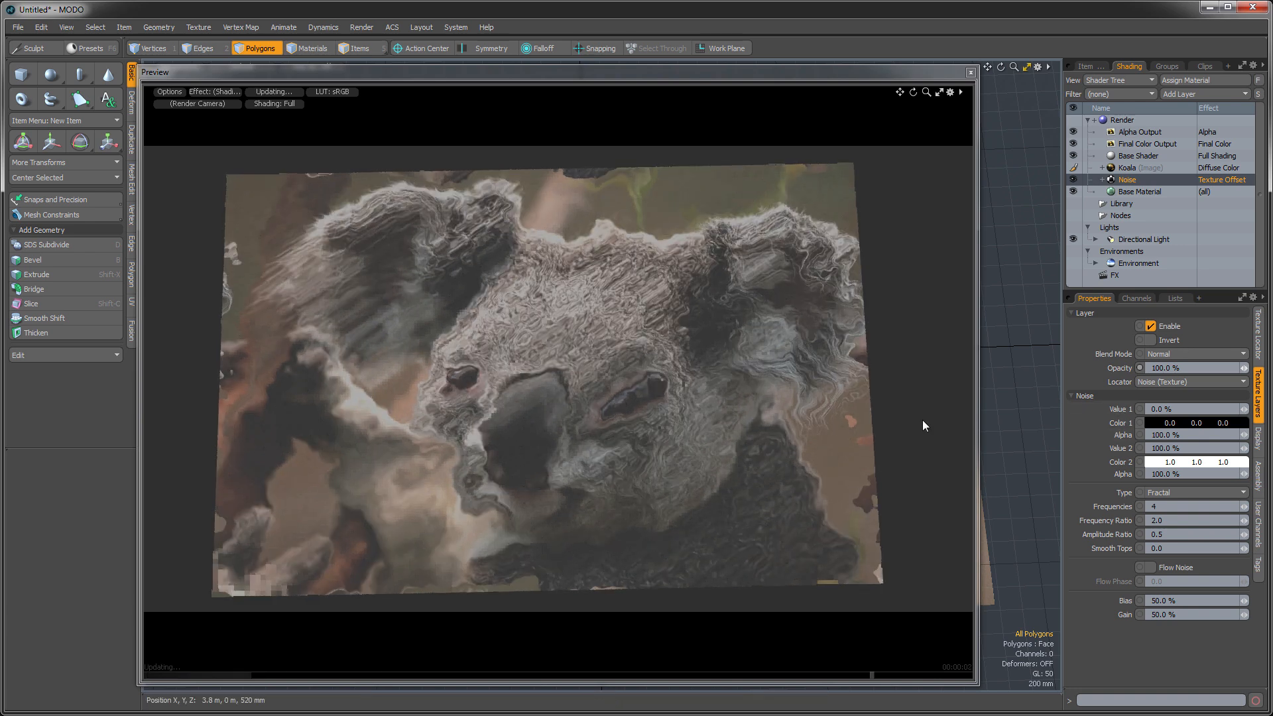
click(1151, 425)
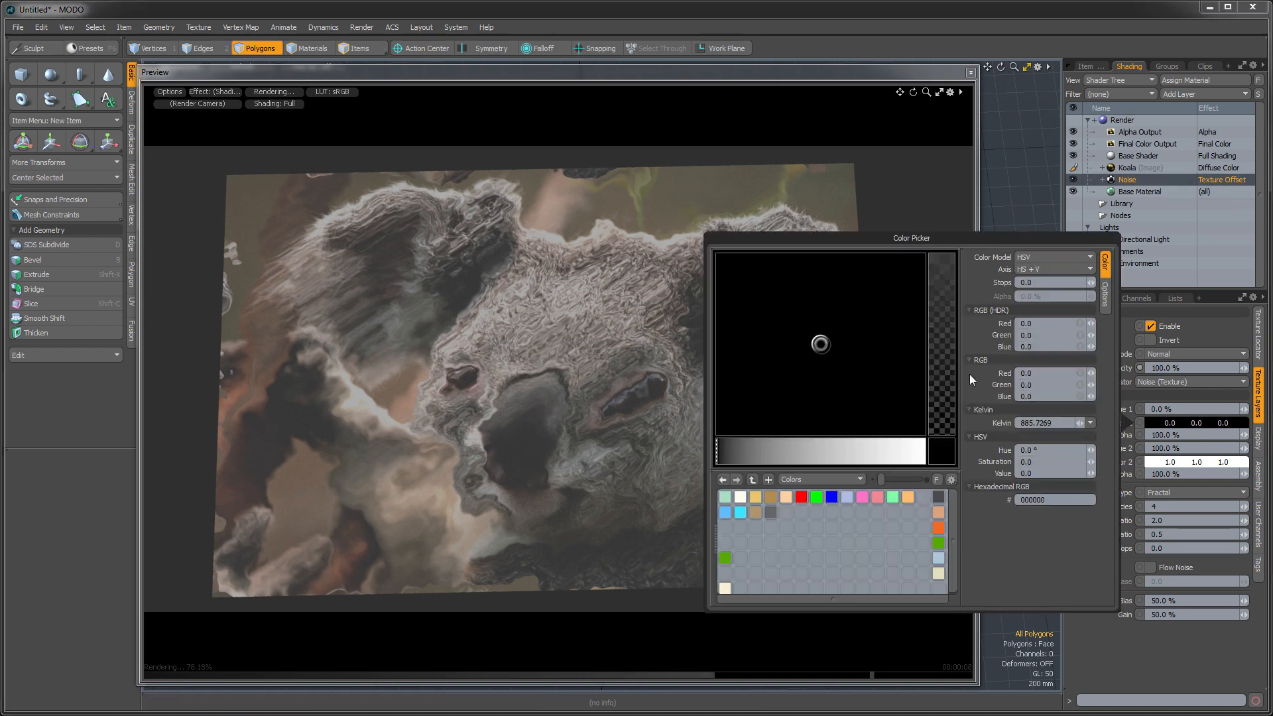
click(1156, 634)
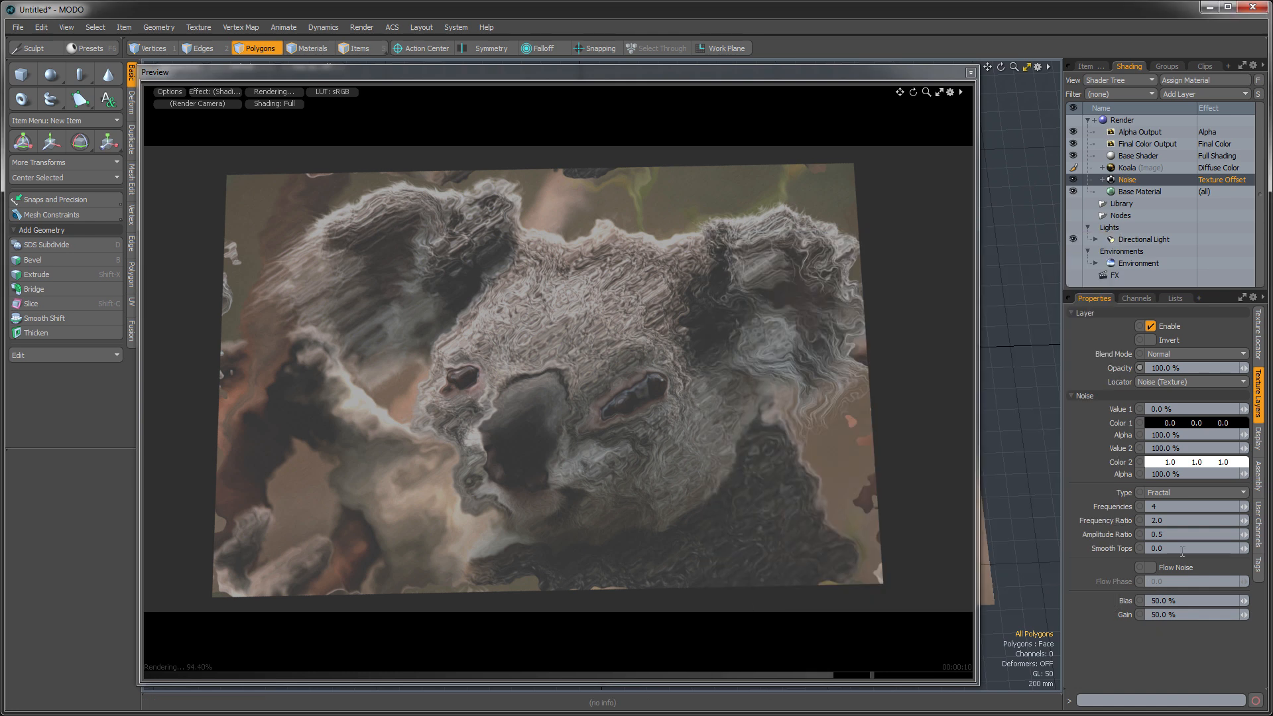
- Set the Noise layer's Color 1 to 7.83 for red, green and blue
ctrl+drag(1180, 422, 1192, 462)
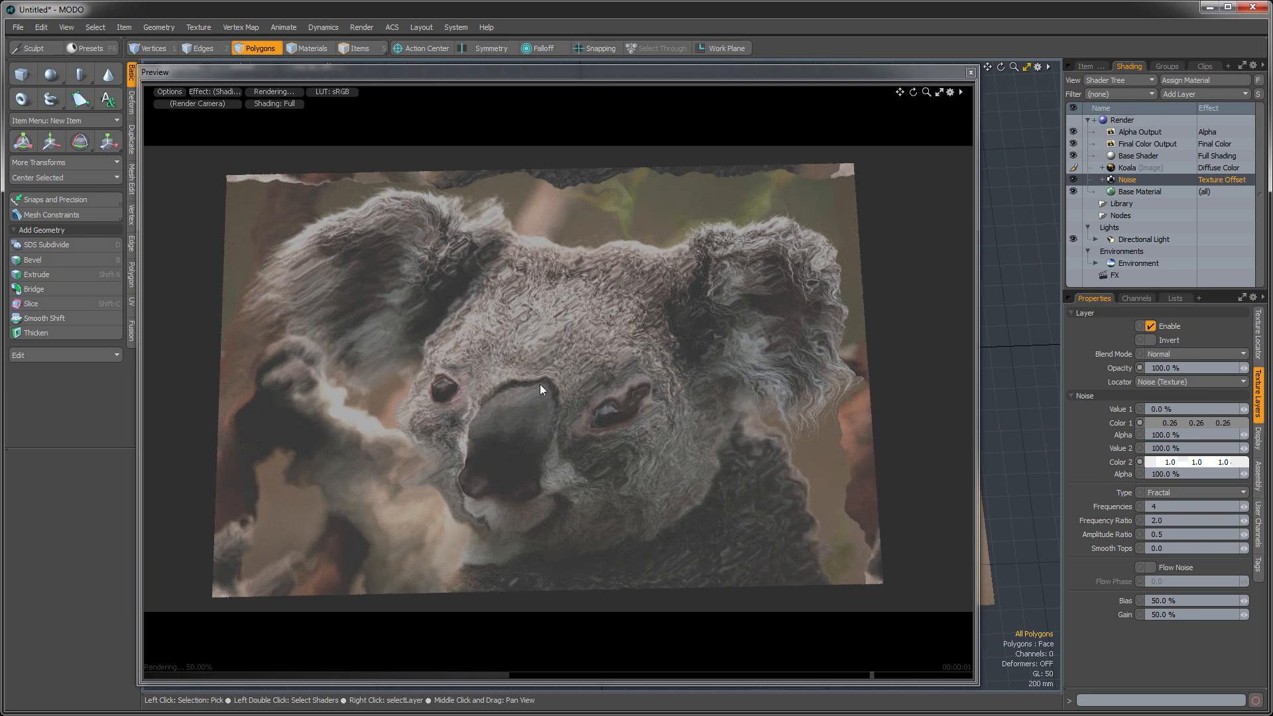
click(1183, 422)
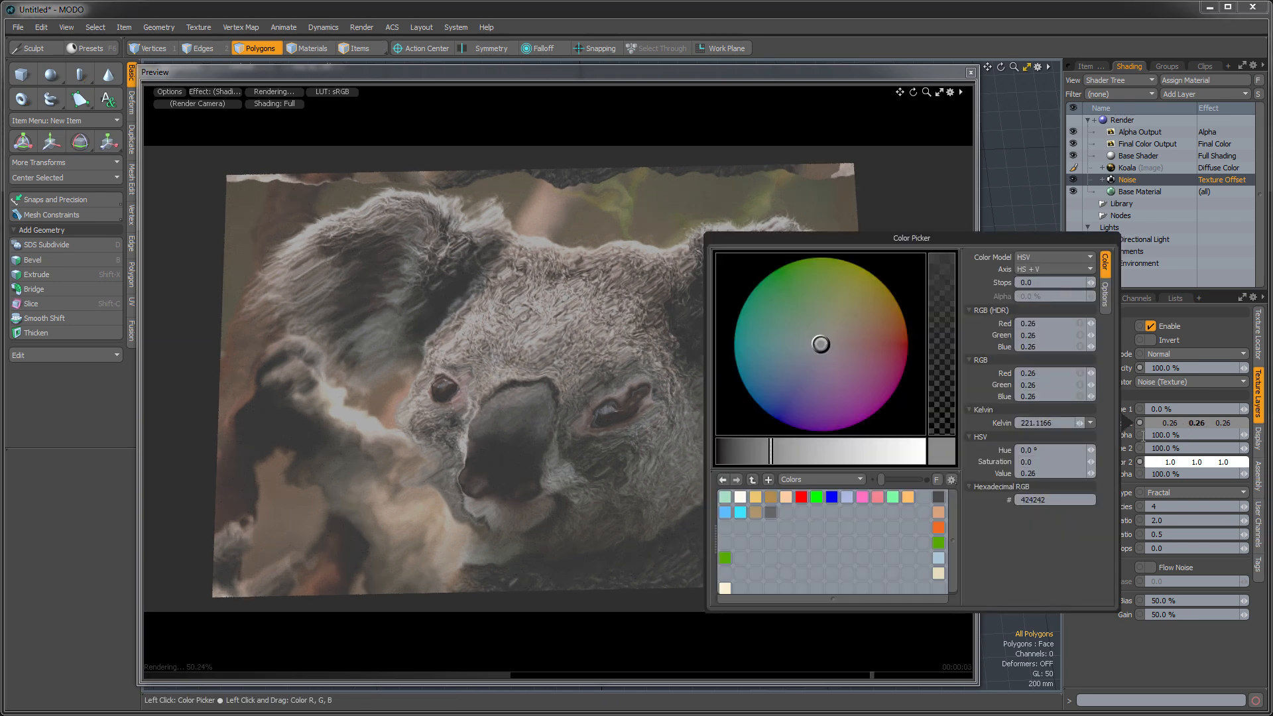
click(1092, 320)
mouse_move(1093, 321)
mouse_down()
mouse_move(1095, 333)
mouse_move(1092, 321)
mouse_up()
click(1092, 321)
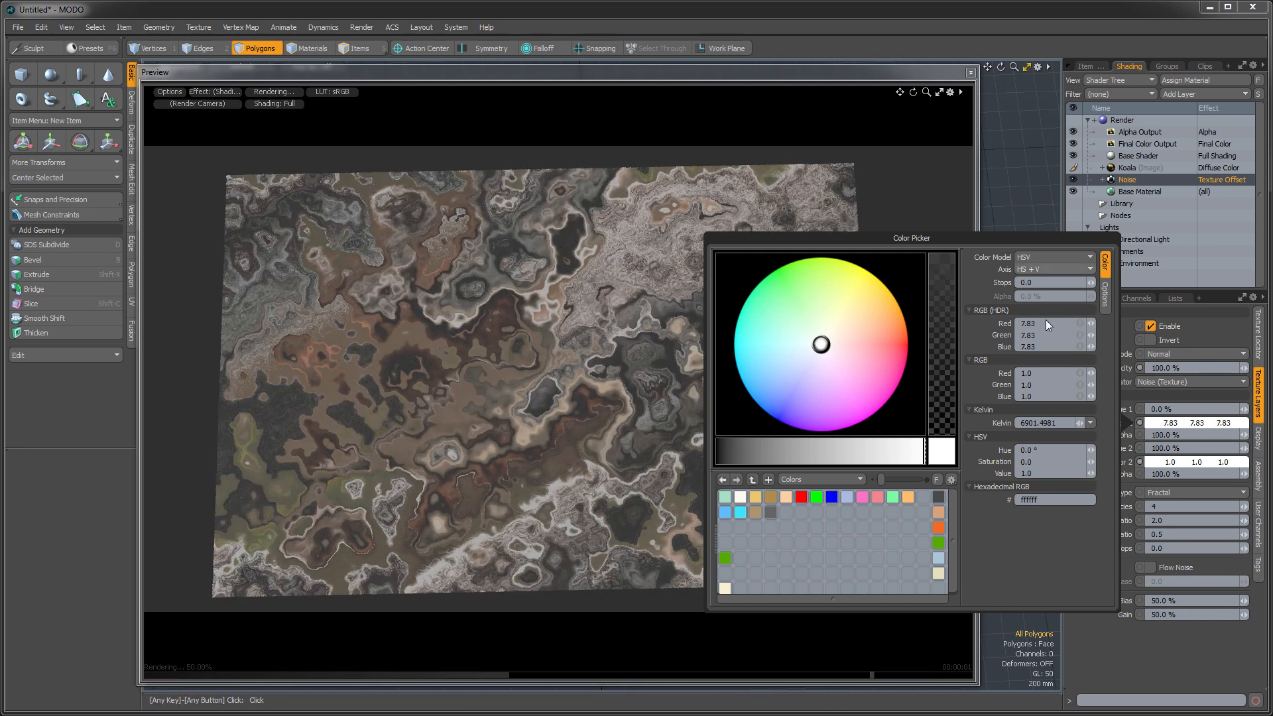
click(1131, 648)
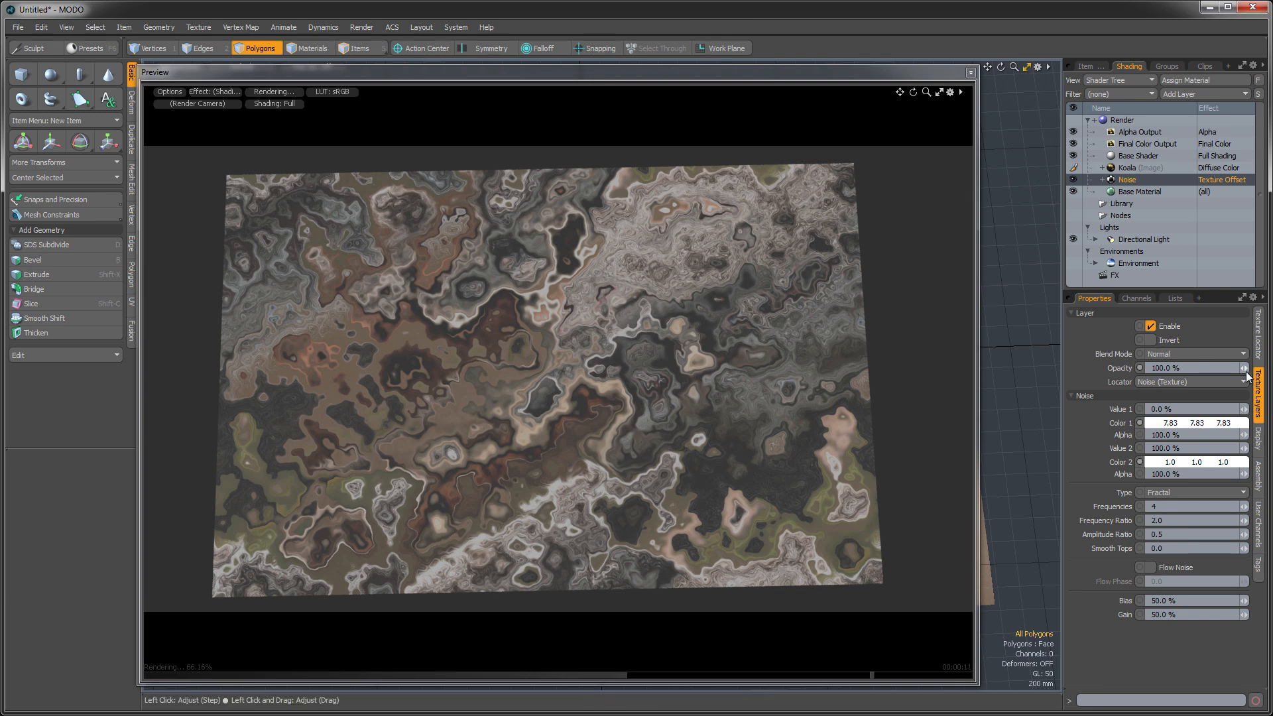
- Try the Noise layer at 45.5% opacity and restore it to 100%
drag(1245, 373, 1207, 373)
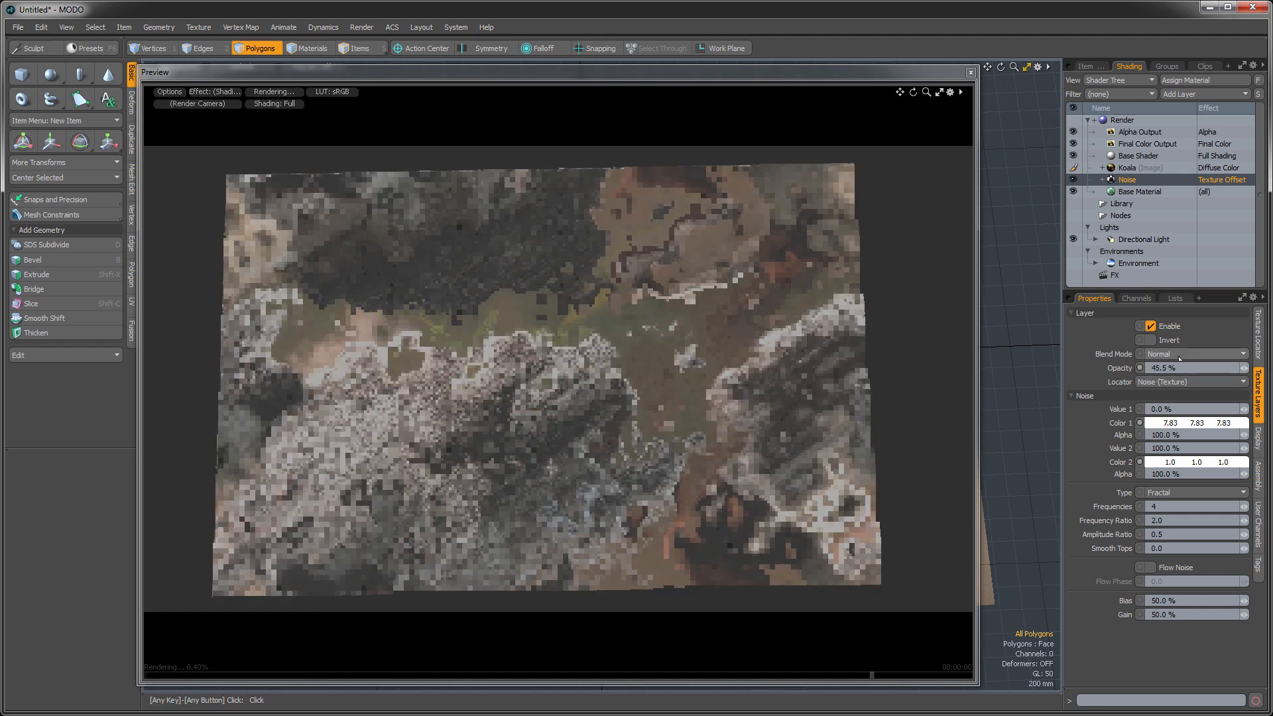
drag(1244, 368, 1269, 368)
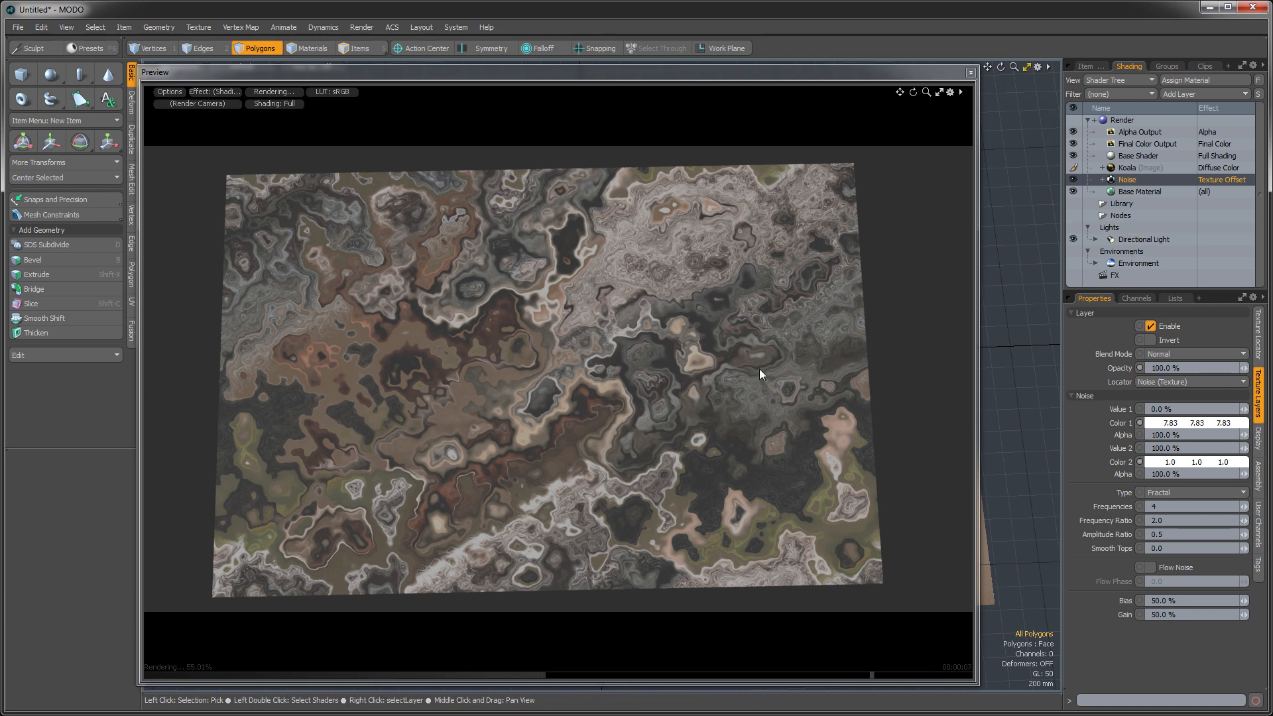
- Disable the Koala image layer and add a Cellular texture layer above it
click(1074, 167)
click(1128, 168)
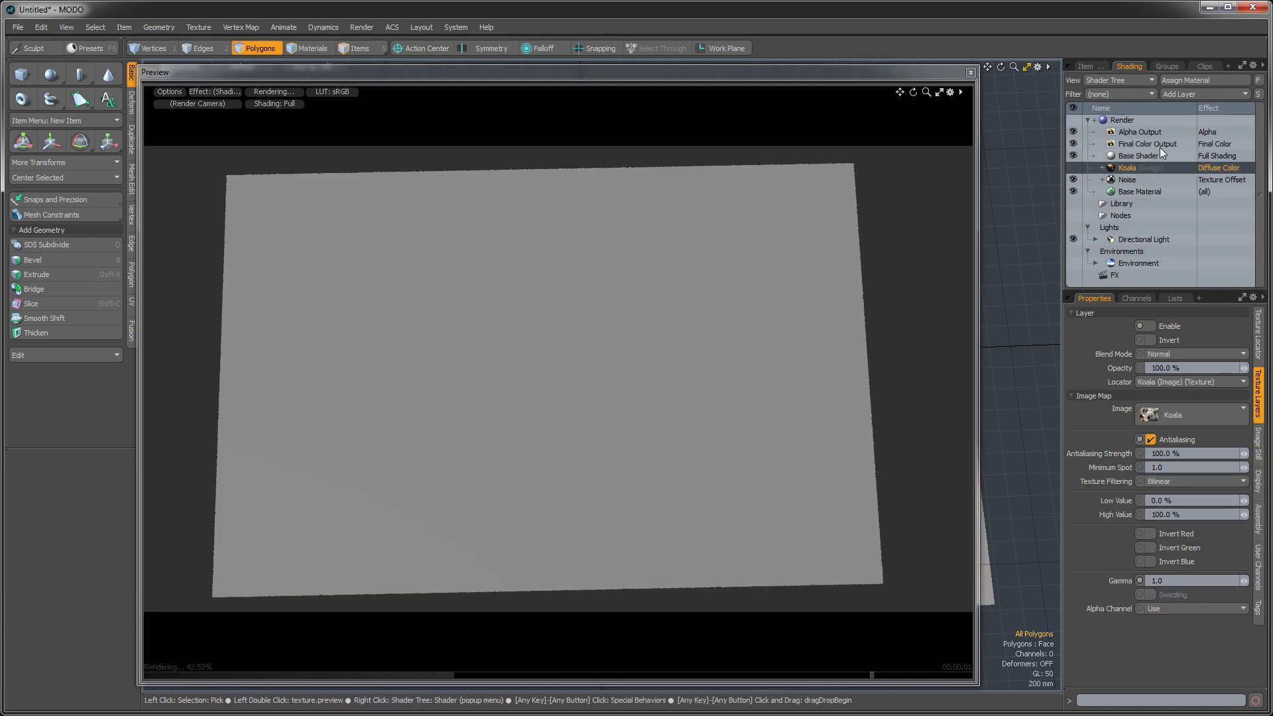
click(1174, 94)
mouse_move(1148, 232)
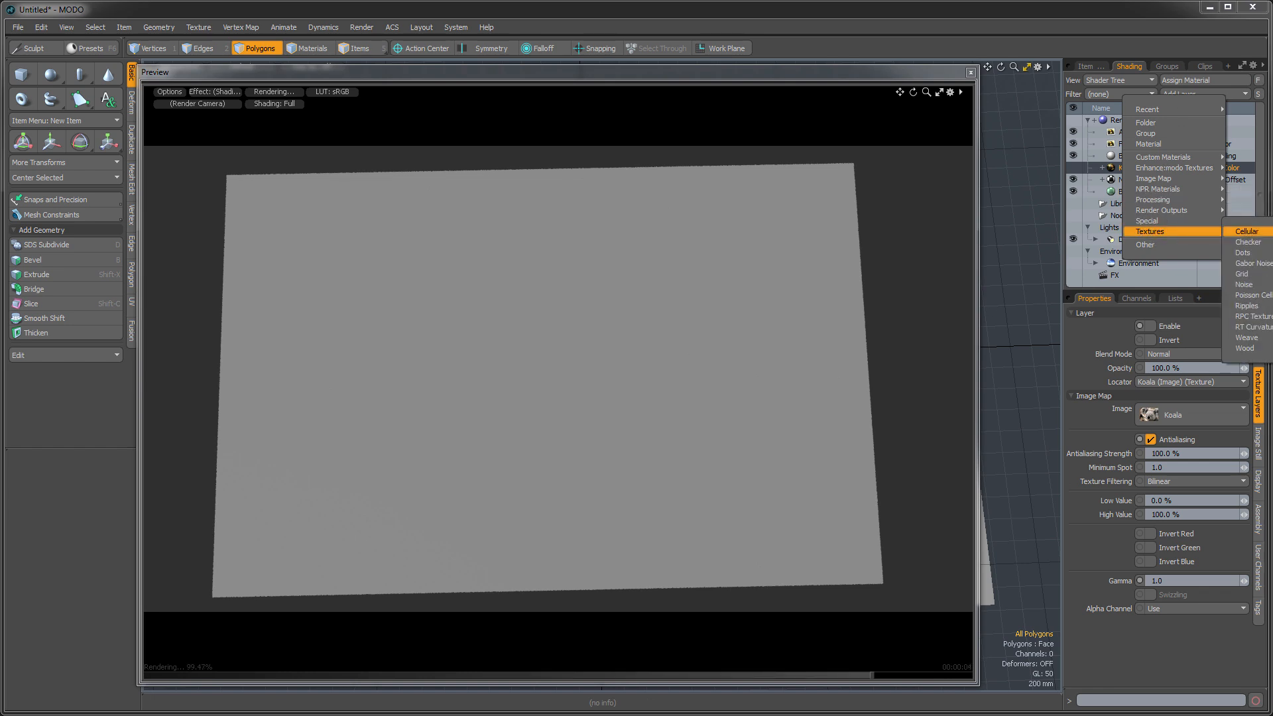
click(1246, 232)
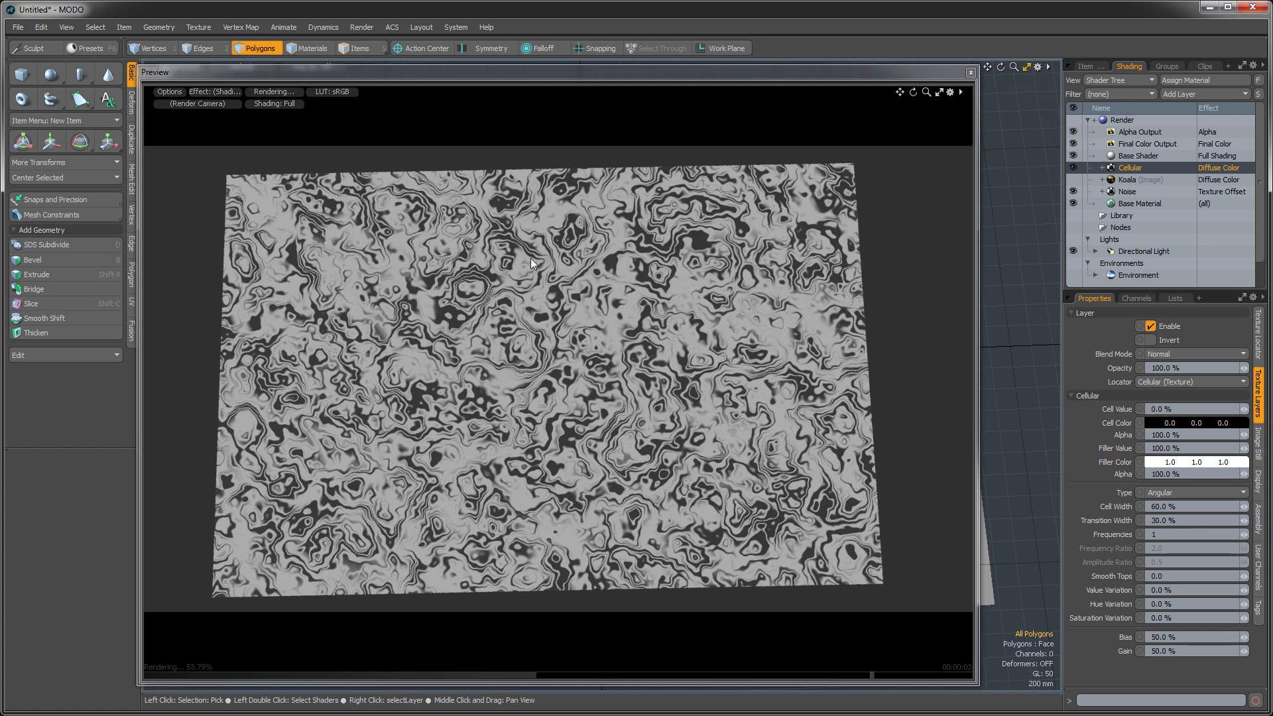
- Move the Noise layer directly below the Cellular layer and set its opacity to 10%
drag(1126, 191, 1129, 174)
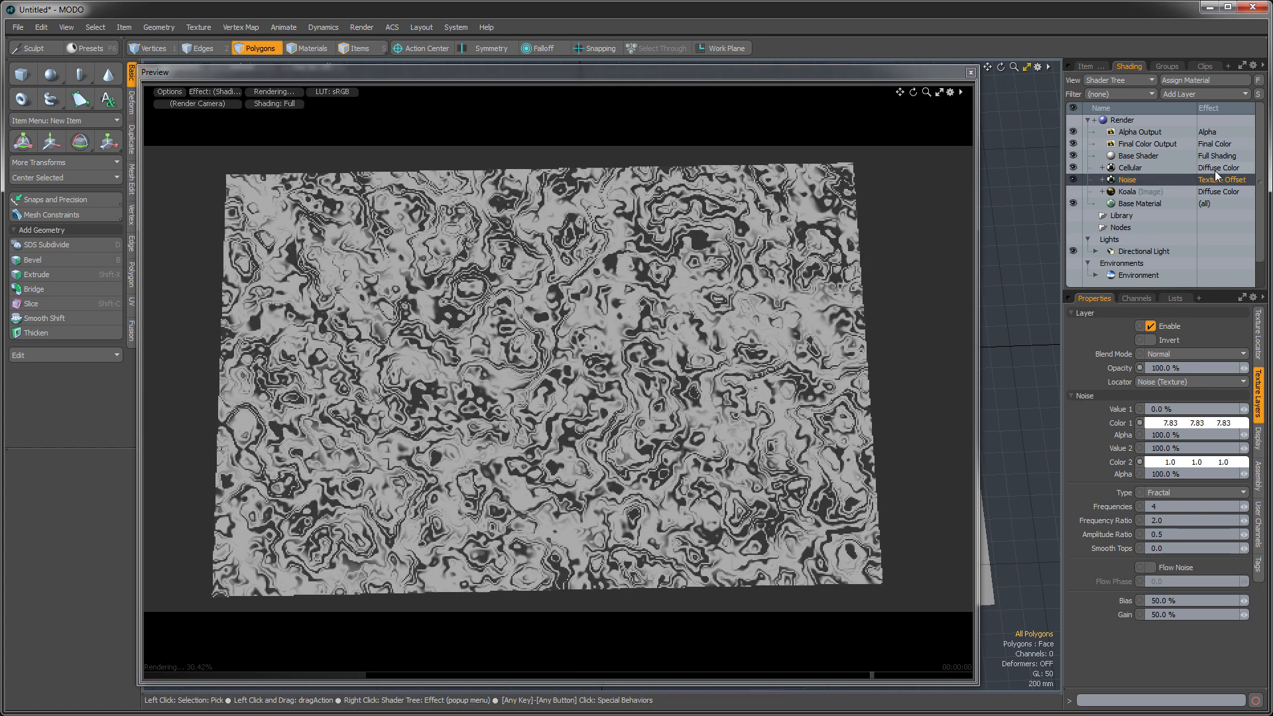
mouse_move(1243, 369)
mouse_down()
mouse_move(1177, 368)
mouse_move(1243, 368)
mouse_up()
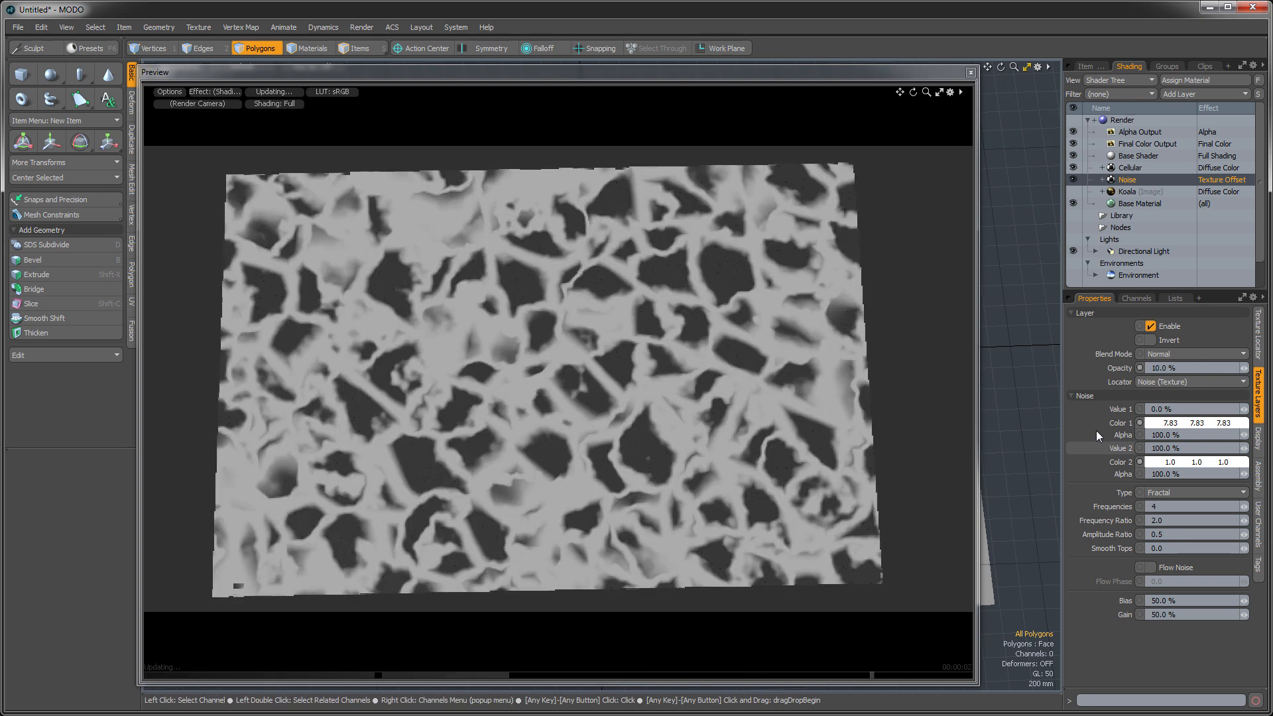
- Set the Noise layer's opacity to 30% and disable the layer
drag(1244, 368, 1264, 368)
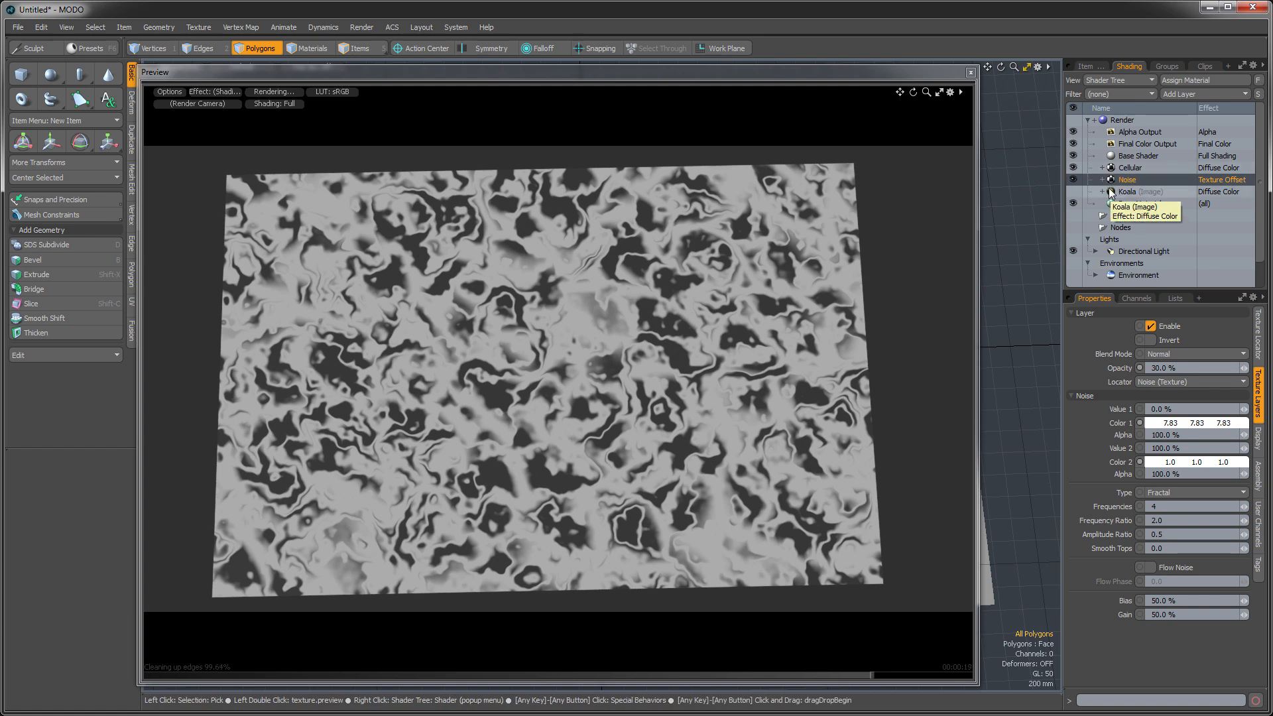
click(1072, 180)
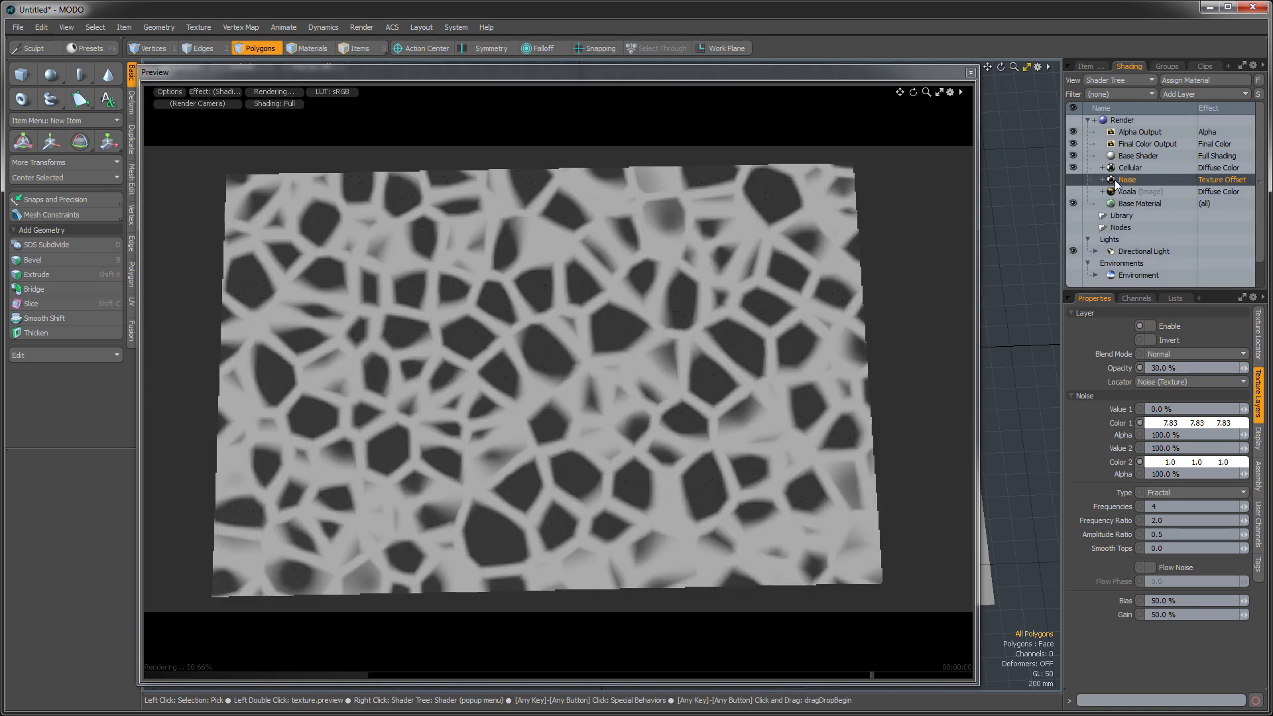
- Hide the Cellular layer and make the Koala image layer visible
click(1072, 168)
click(1072, 190)
click(1071, 189)
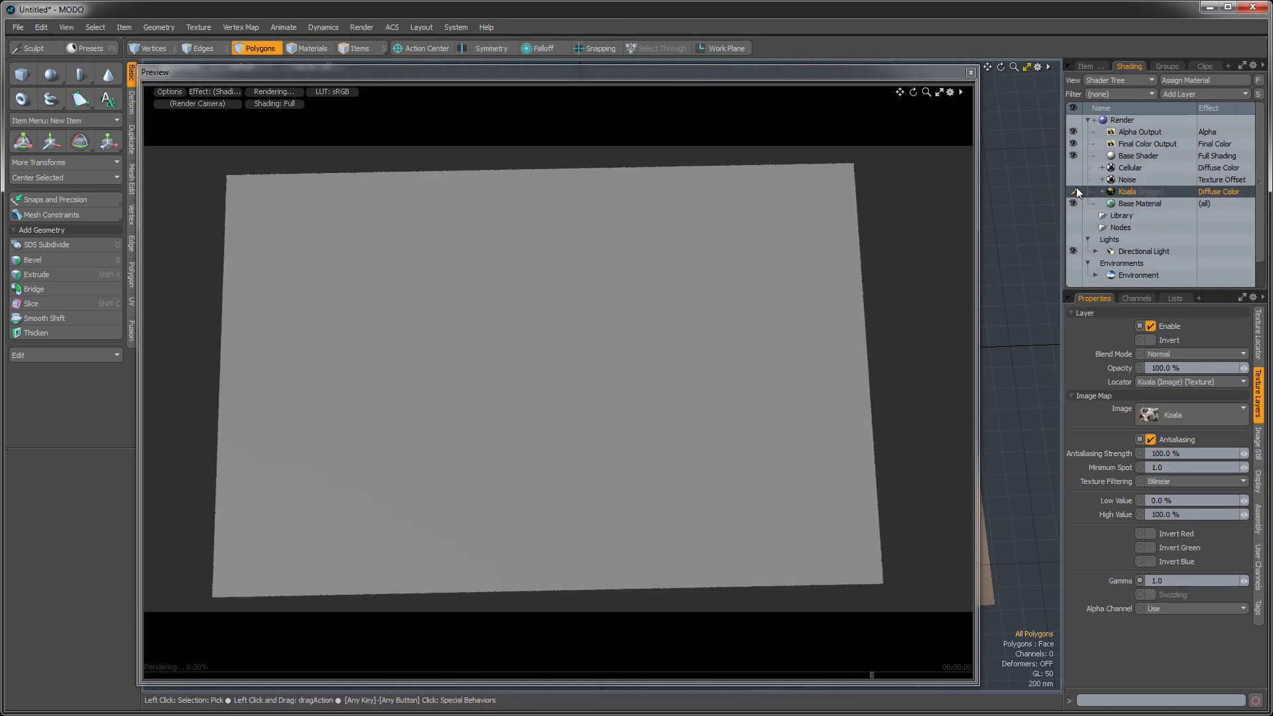
- Add a Constant texture directly below the Koala layer and set its effect to Texture Offset
click(1176, 94)
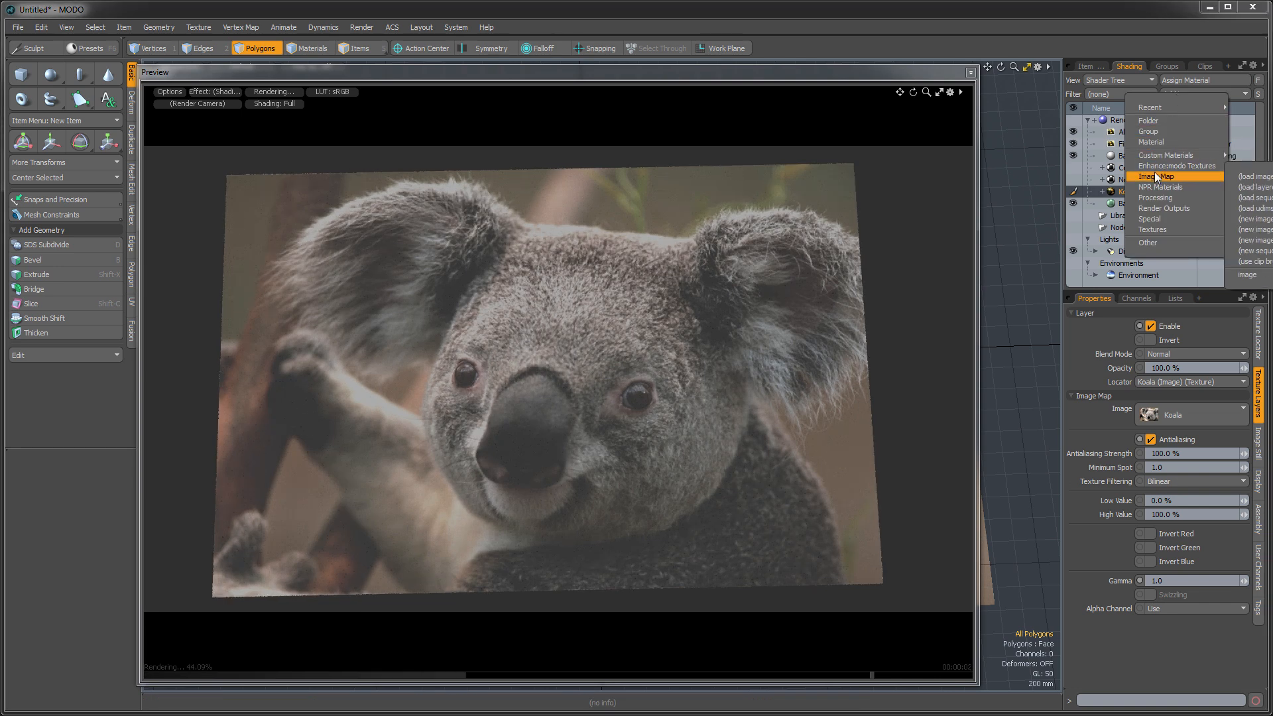
mouse_move(1153, 198)
click(1242, 200)
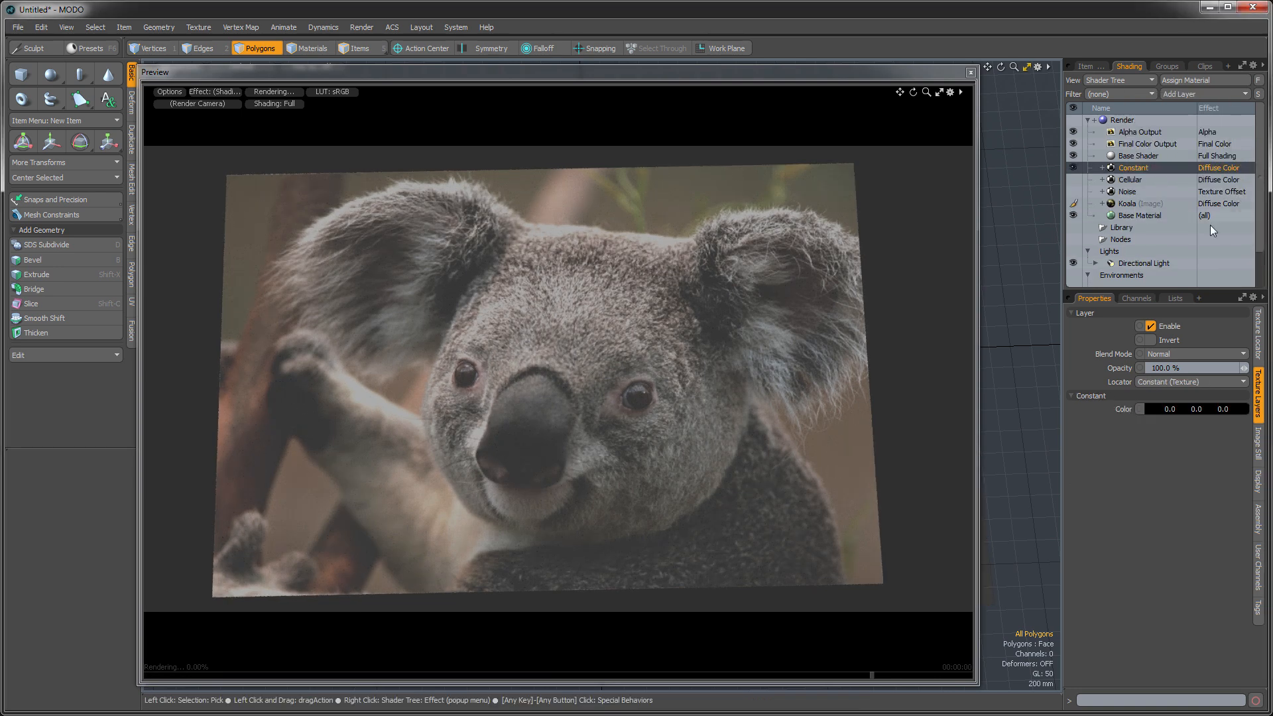
drag(1129, 166, 1142, 212)
right_click(1209, 206)
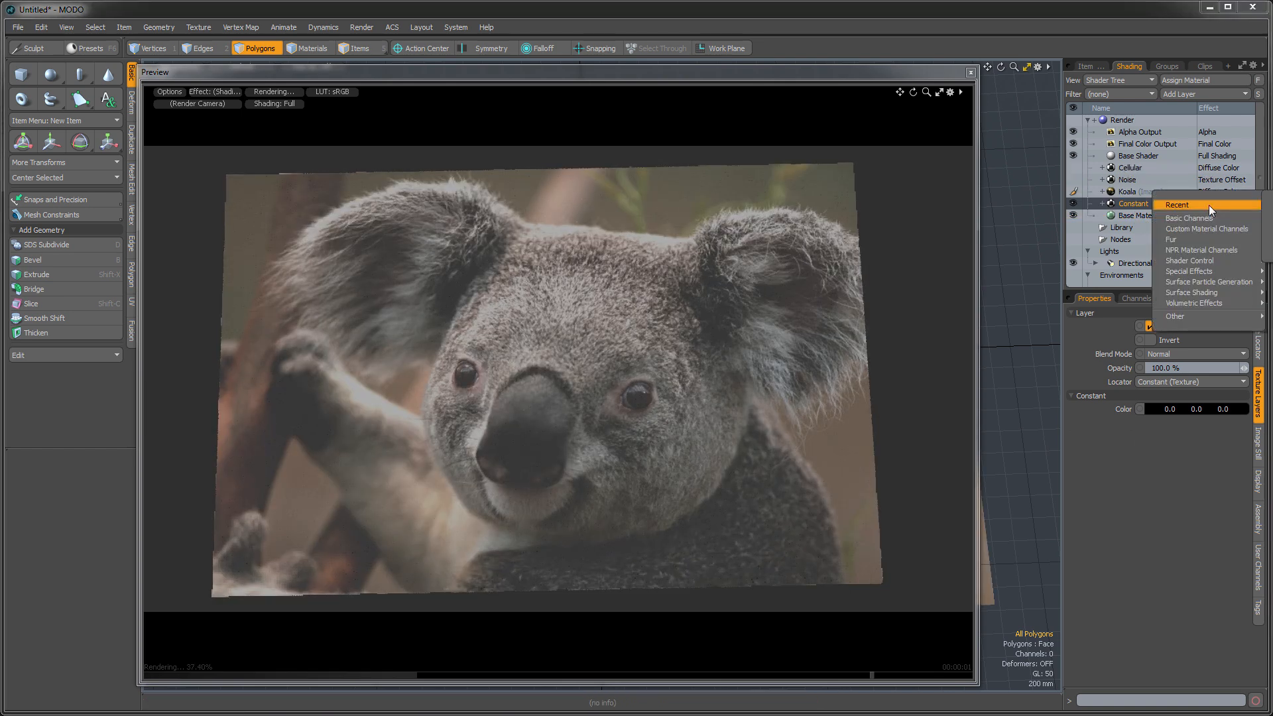
click(1270, 205)
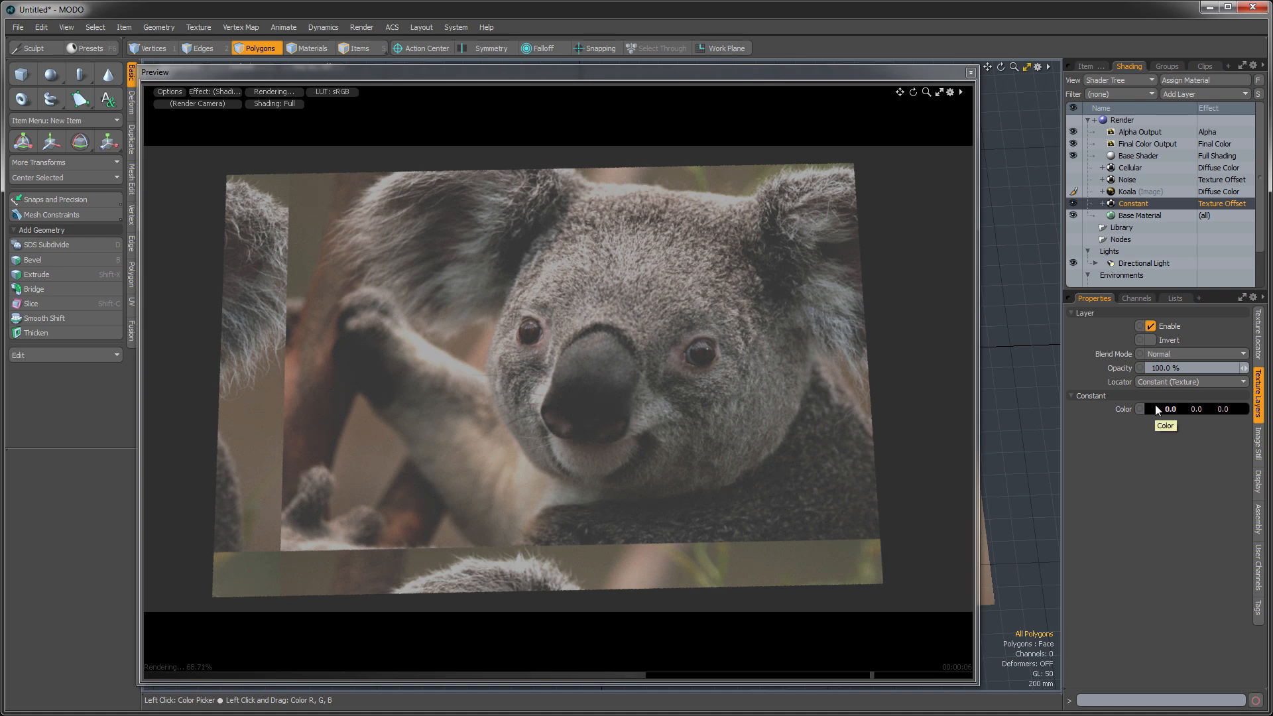
- Set the Constant layer's color to 0.5 for red, green and blue
click(1171, 414)
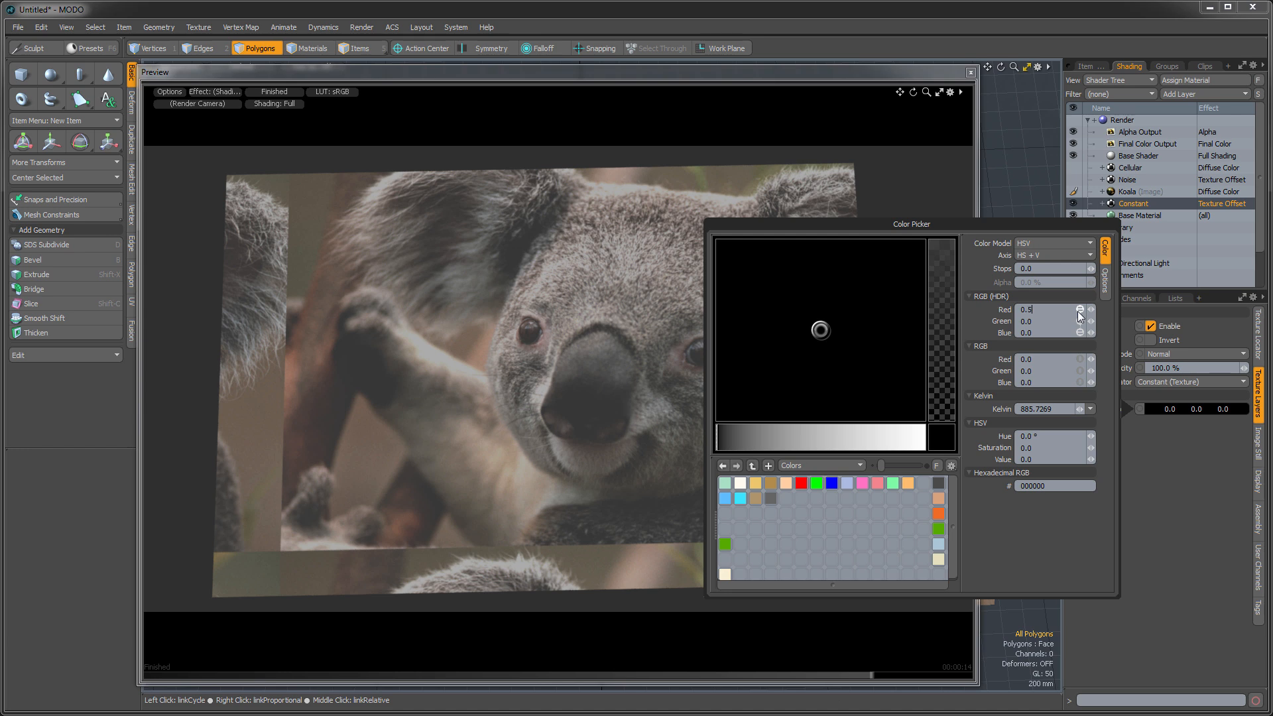
key(Return)
click(1239, 564)
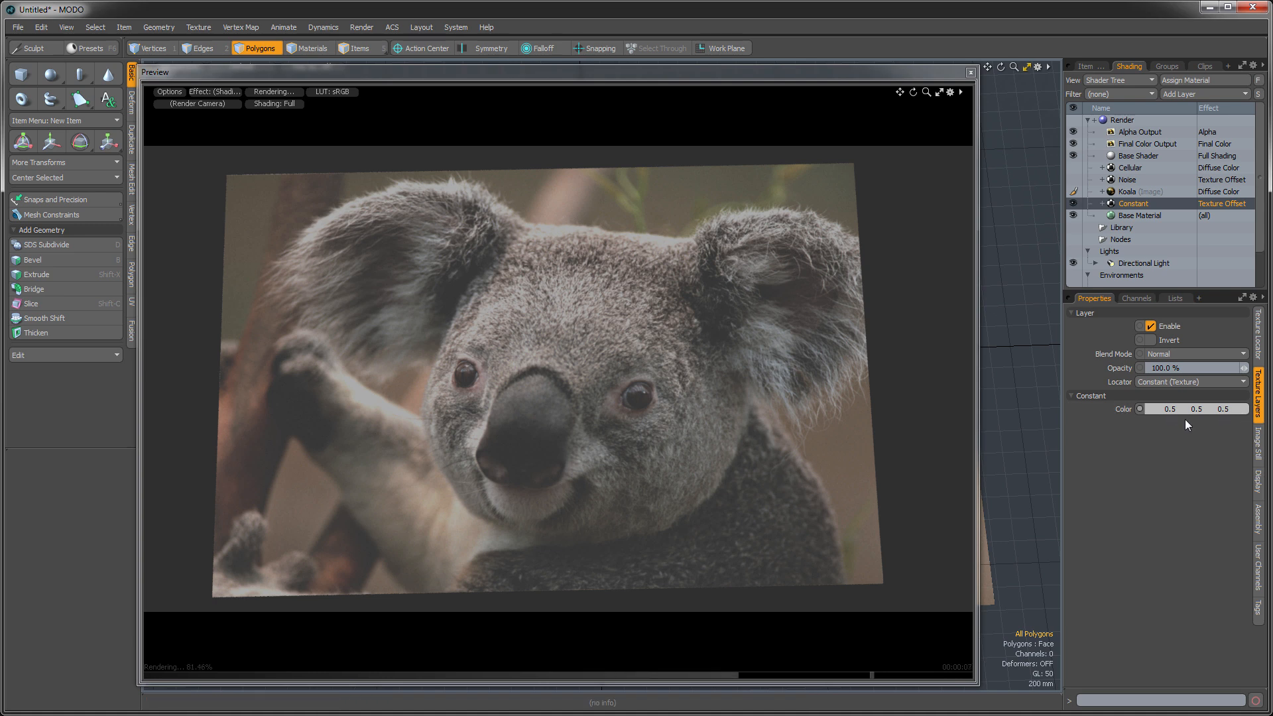
- Shift the Koala image by setting the Constant color's red to 0.36 and green to 0.78
mouse_move(1171, 408)
mouse_down()
mouse_move(1133, 408)
mouse_move(1214, 409)
mouse_move(1160, 408)
mouse_up()
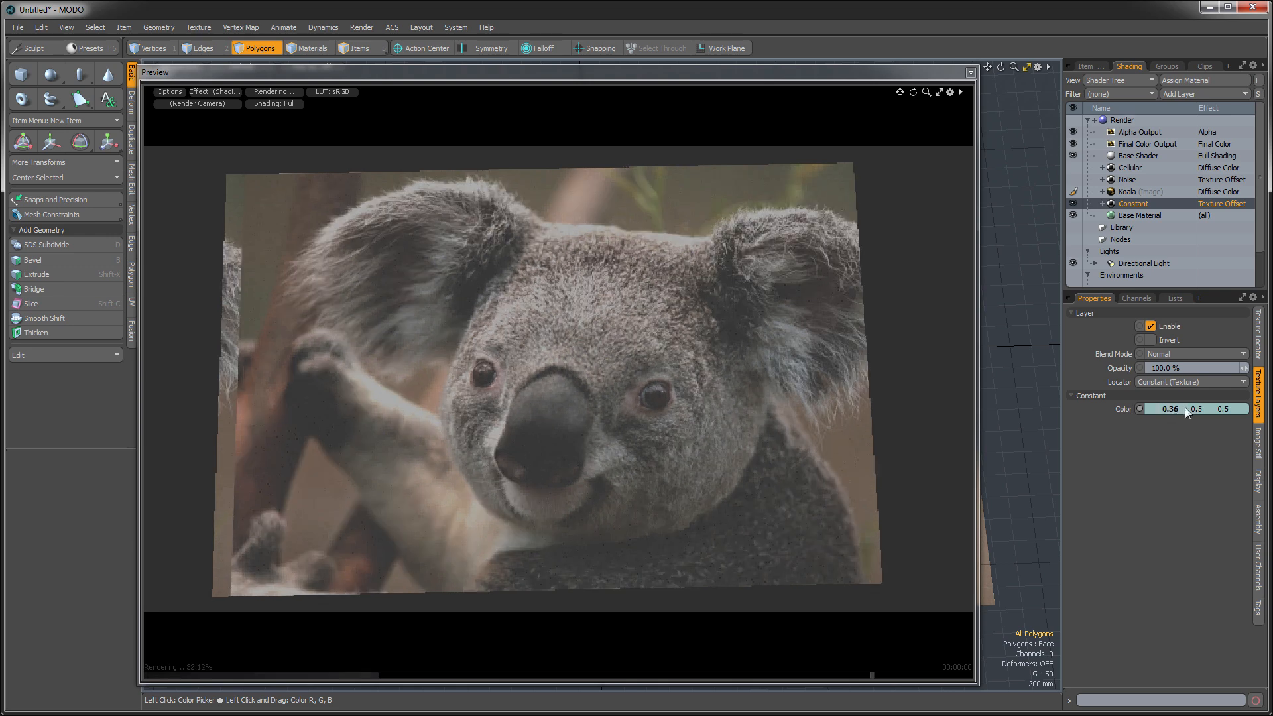
mouse_move(1196, 408)
mouse_down()
mouse_move(1234, 409)
mouse_move(1177, 408)
mouse_move(1227, 409)
mouse_move(1178, 409)
mouse_move(1195, 395)
mouse_up()
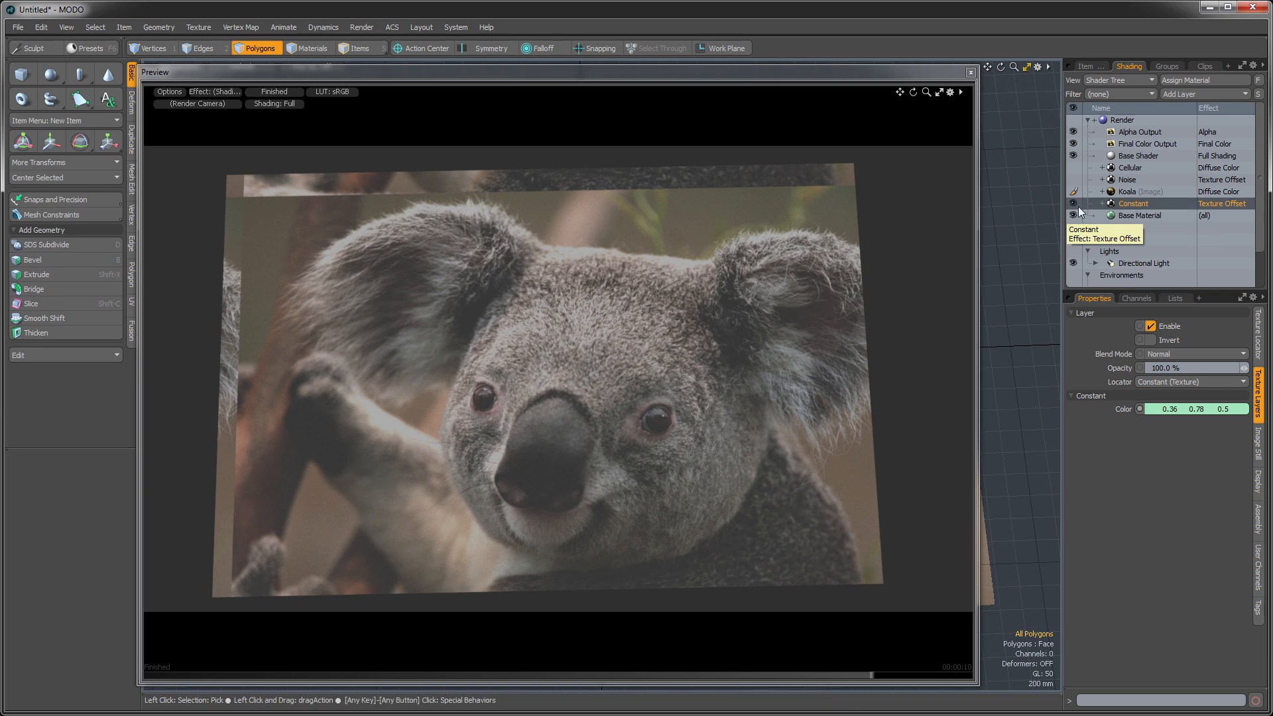
- Show the Cellular layer and shift it by setting the Constant layer's color to 0.65, 0.64, 0.45
click(1073, 167)
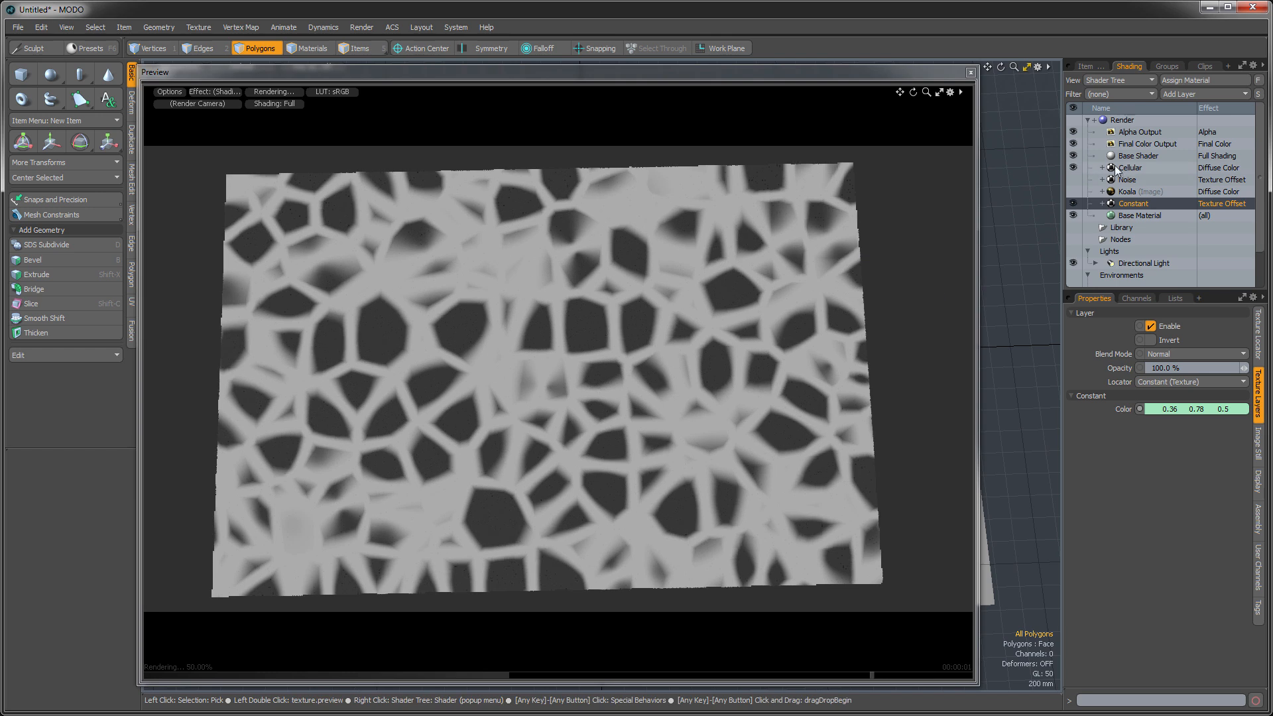
click(1126, 168)
click(1127, 204)
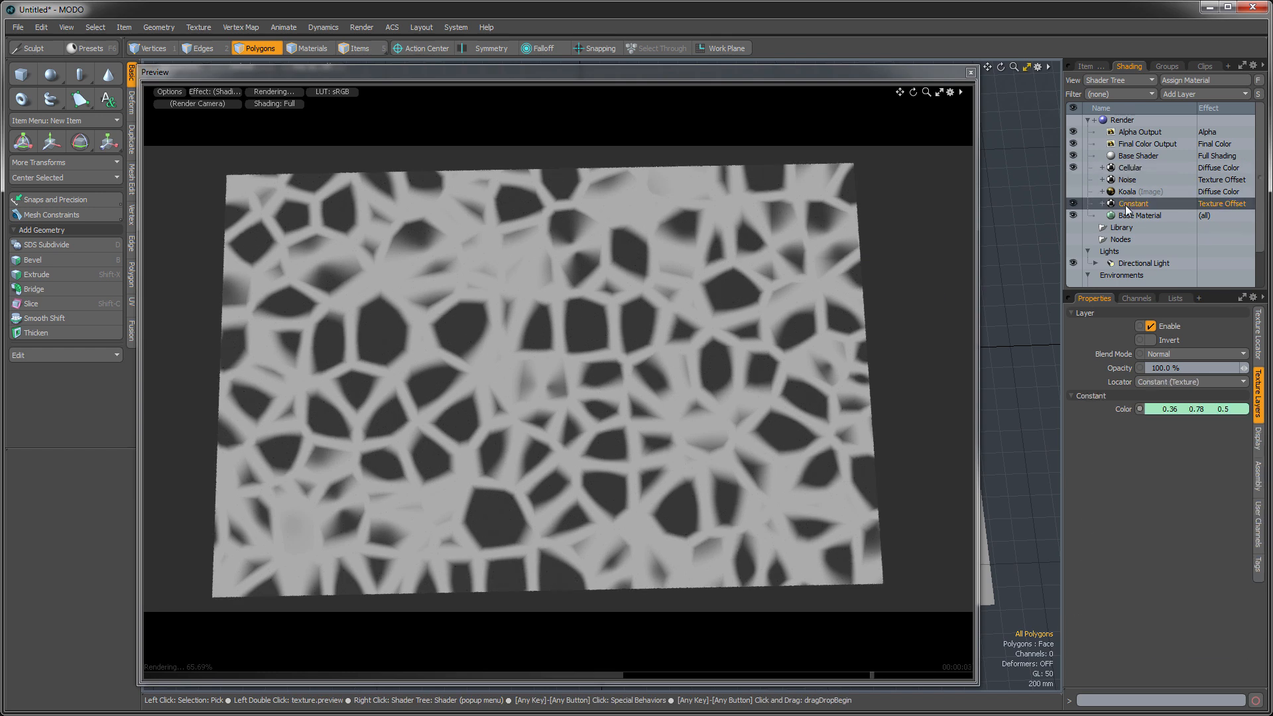
mouse_move(1173, 410)
mouse_down()
mouse_move(1213, 410)
mouse_move(1176, 406)
mouse_up()
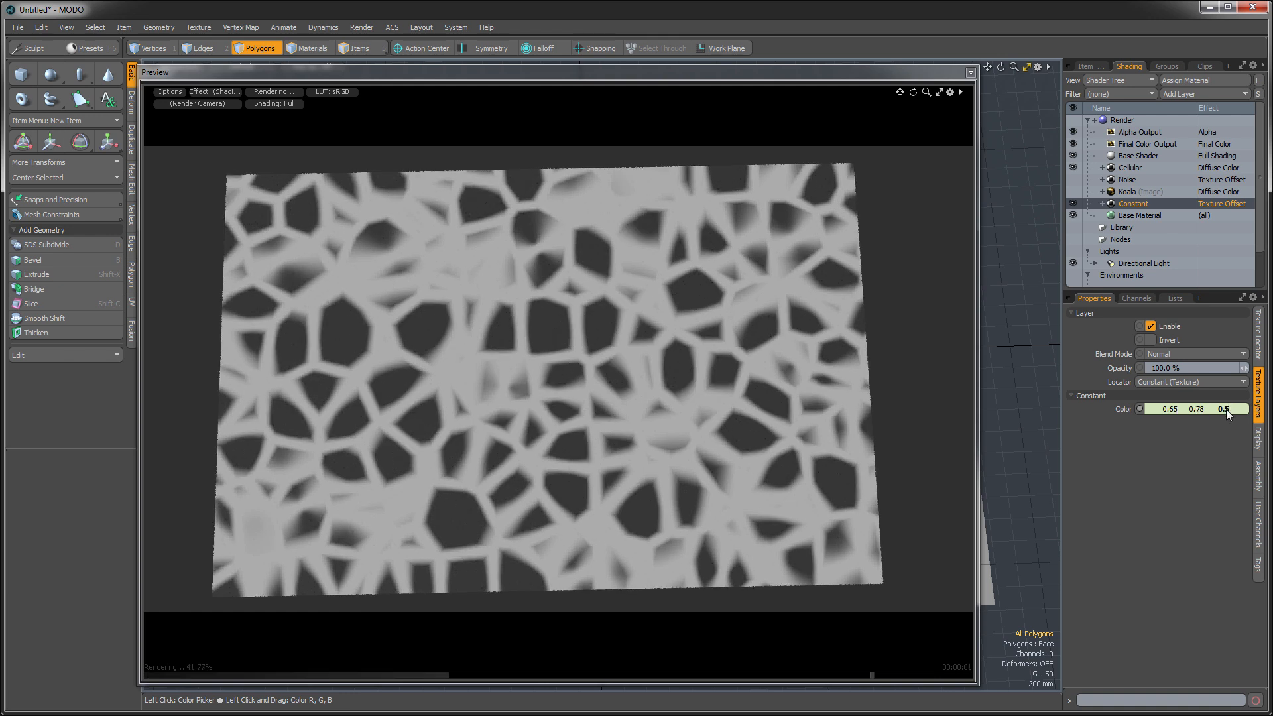
drag(1227, 409, 1199, 408)
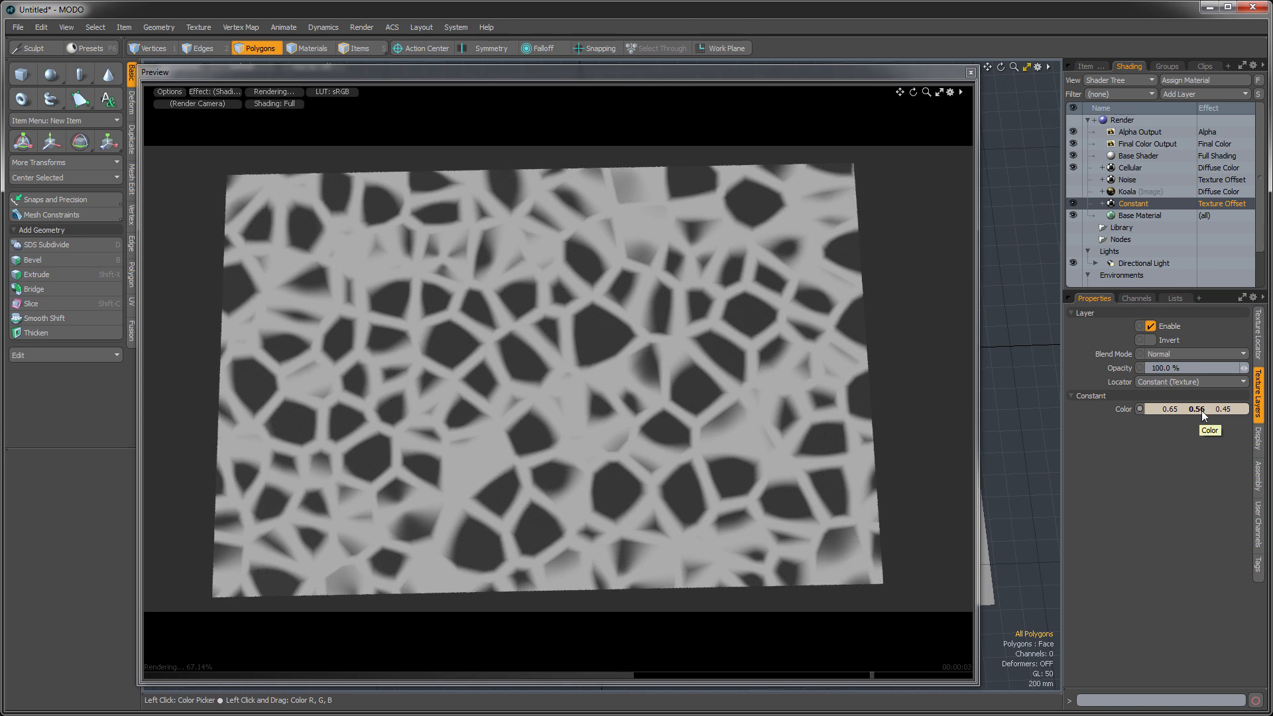
drag(1196, 409, 1195, 409)
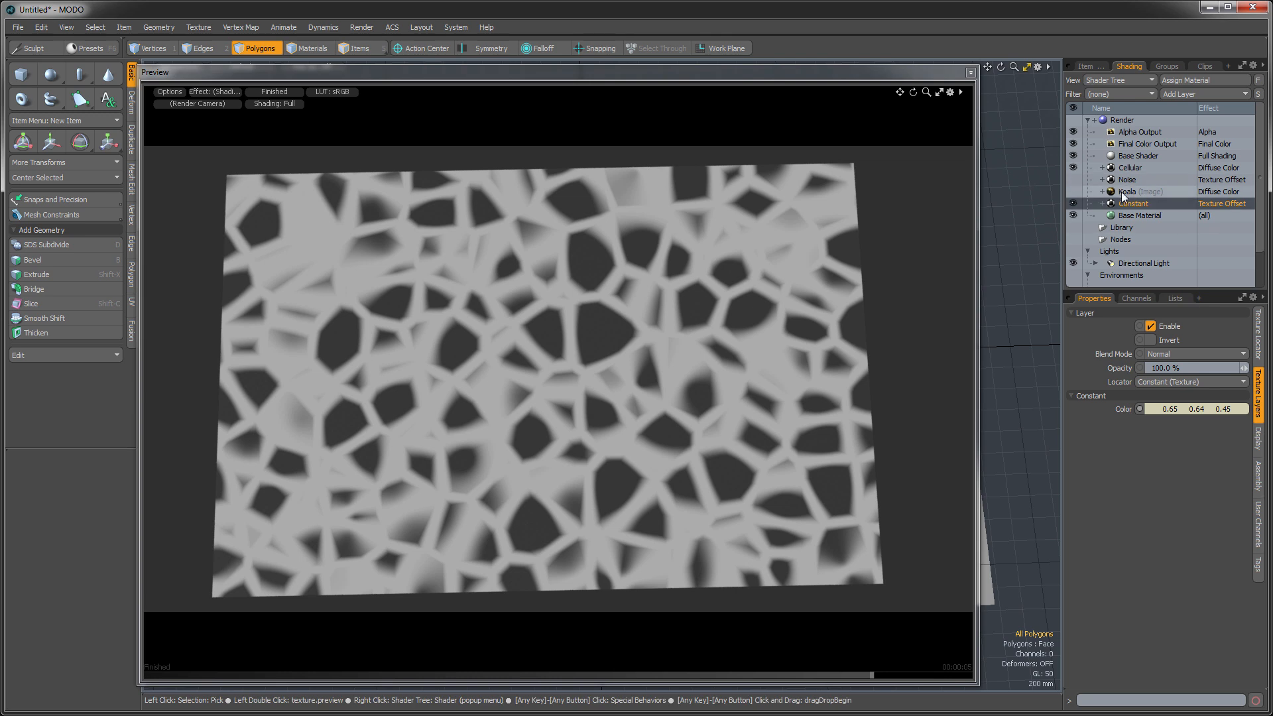
- Show the Koala layer instead of Cellular and set the Constant color to 0.5 for red, green and blue
click(1076, 191)
click(1074, 168)
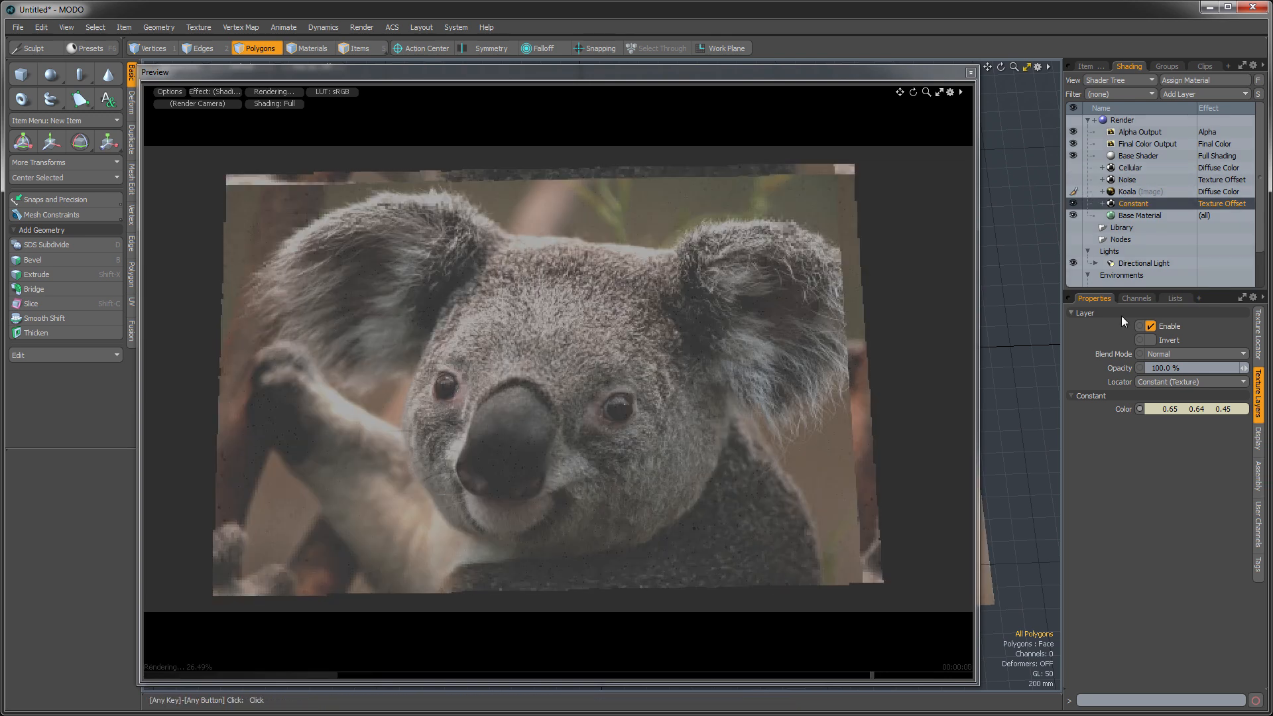
click(1174, 407)
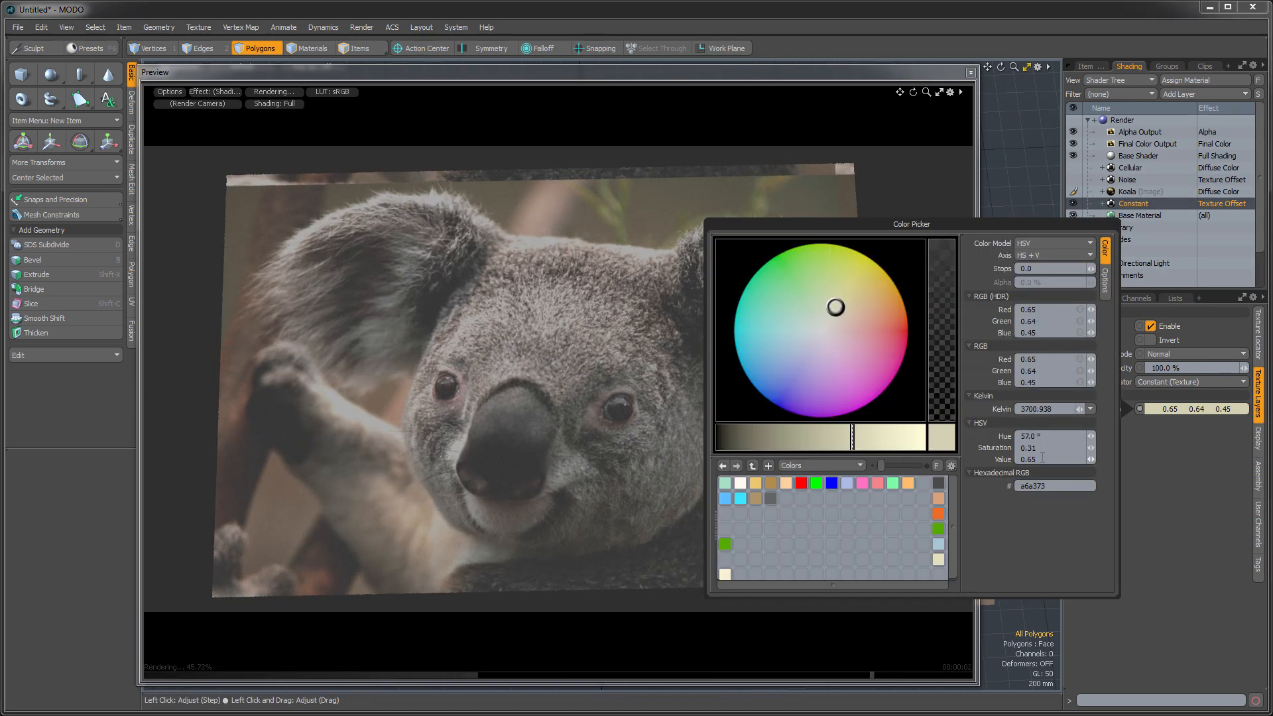
click(1080, 311)
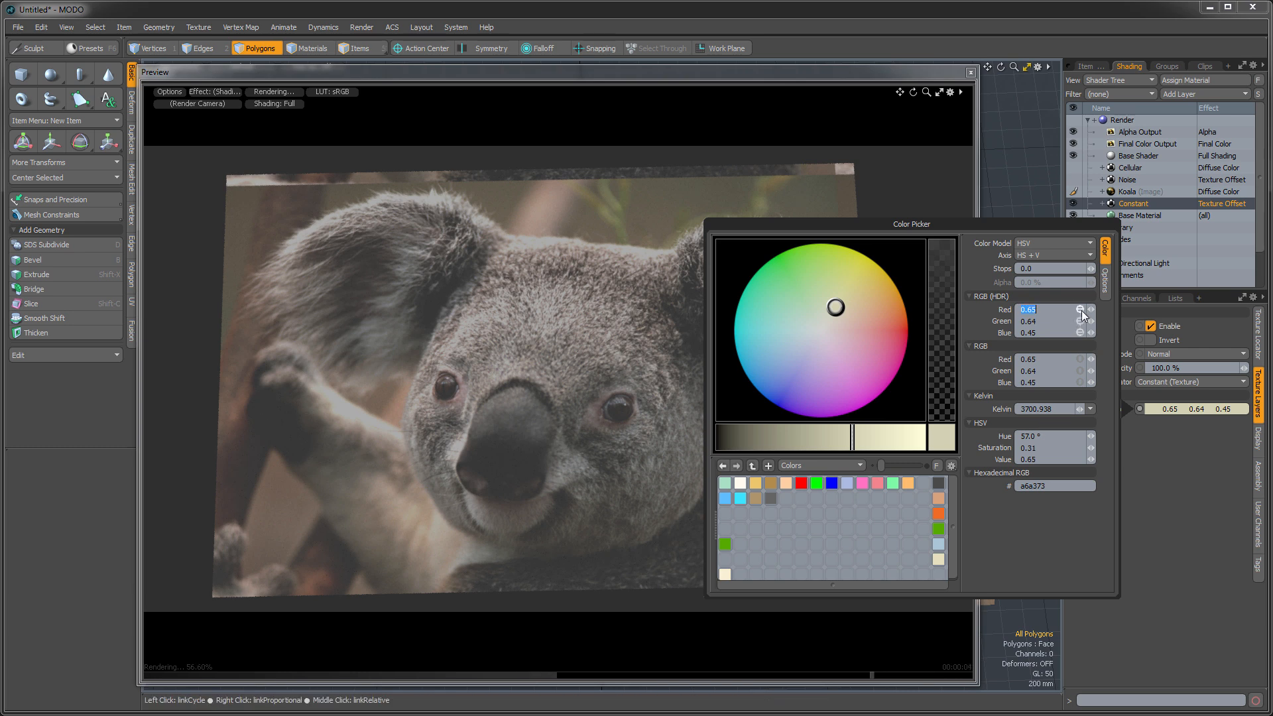
text(0)
text(.5)
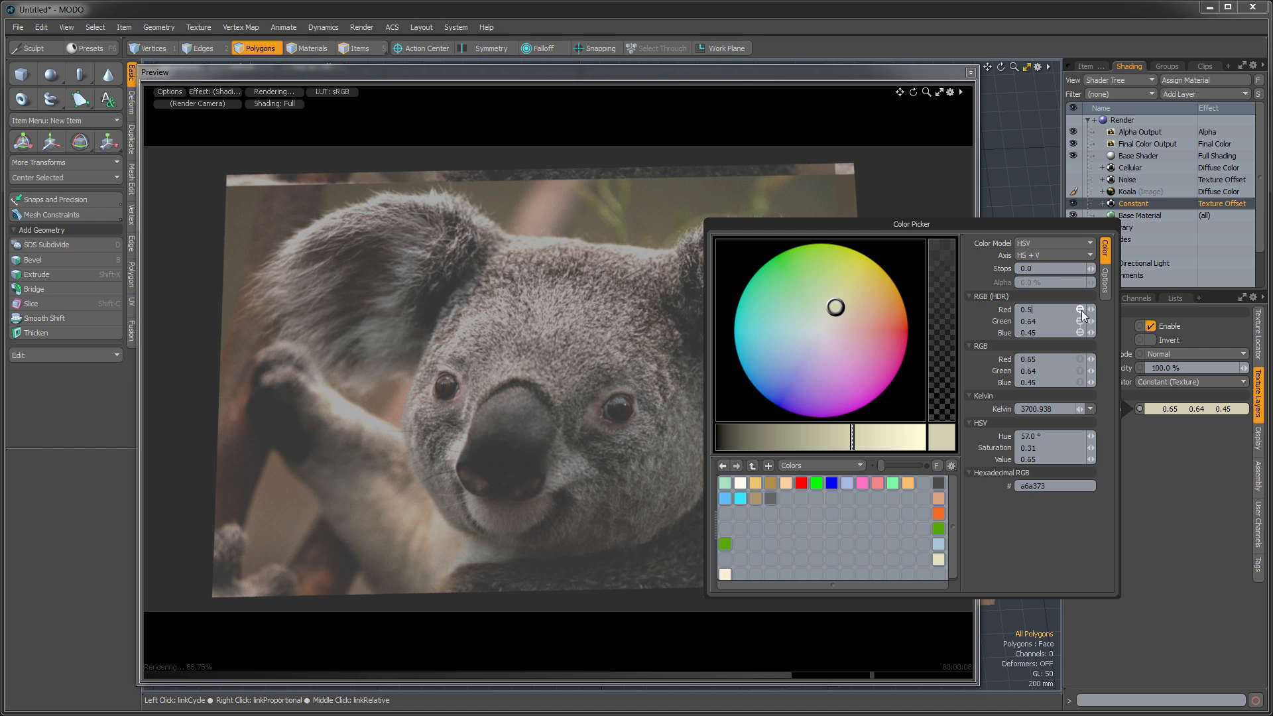
key(Return)
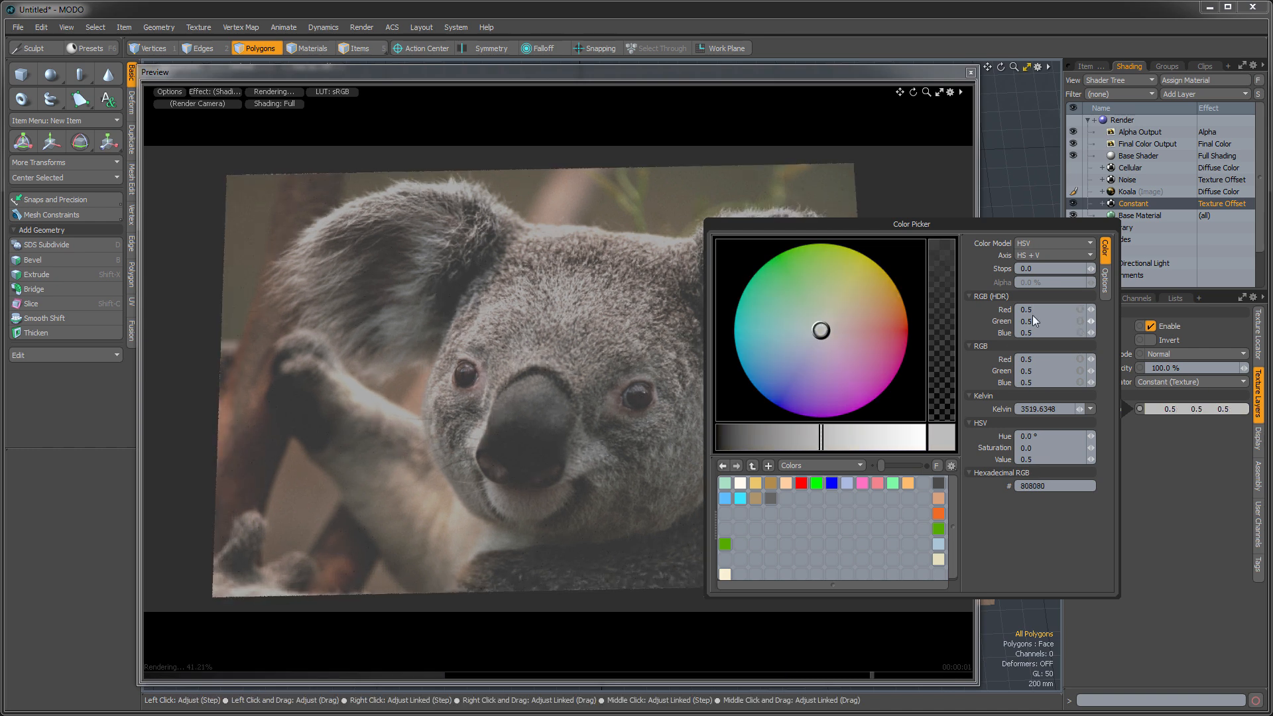
- Set only the red value of the Constant layer's HDR color to 5.5
click(1052, 310)
double_click(1053, 309)
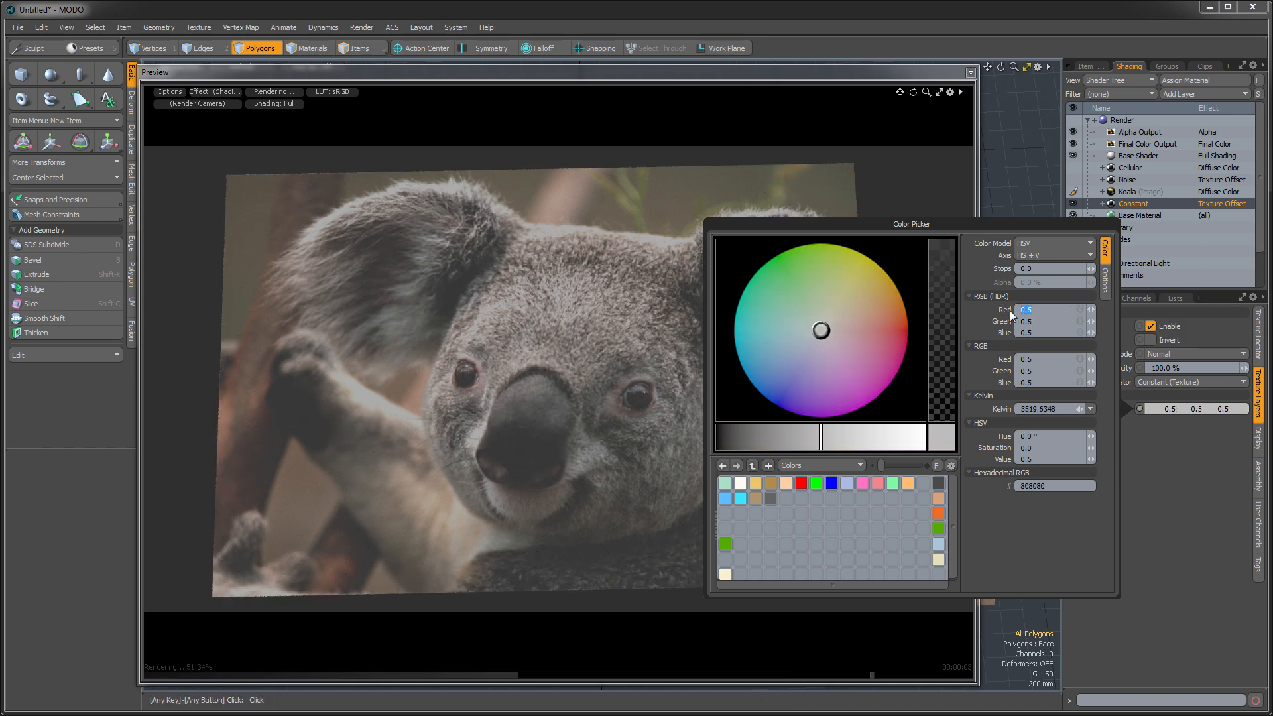
text(5.5)
key(Return)
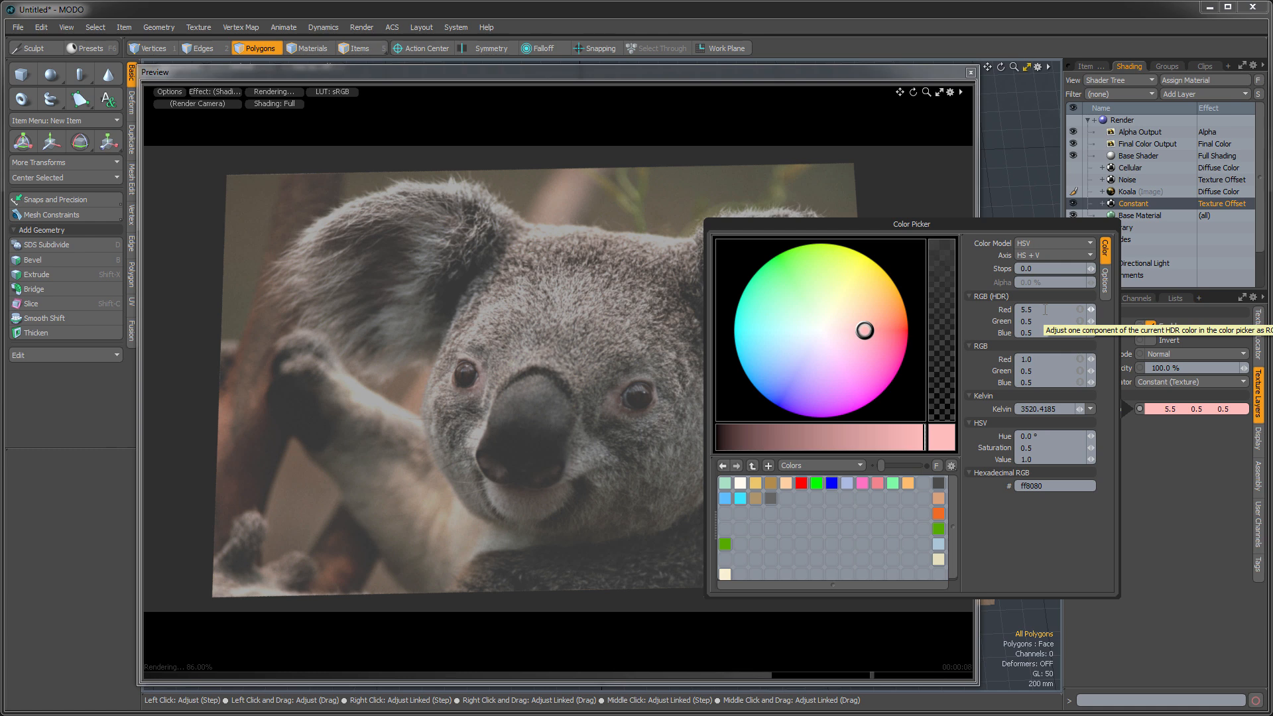
- Set the red value of the Constant layer's HDR color to -4.5
click(1045, 310)
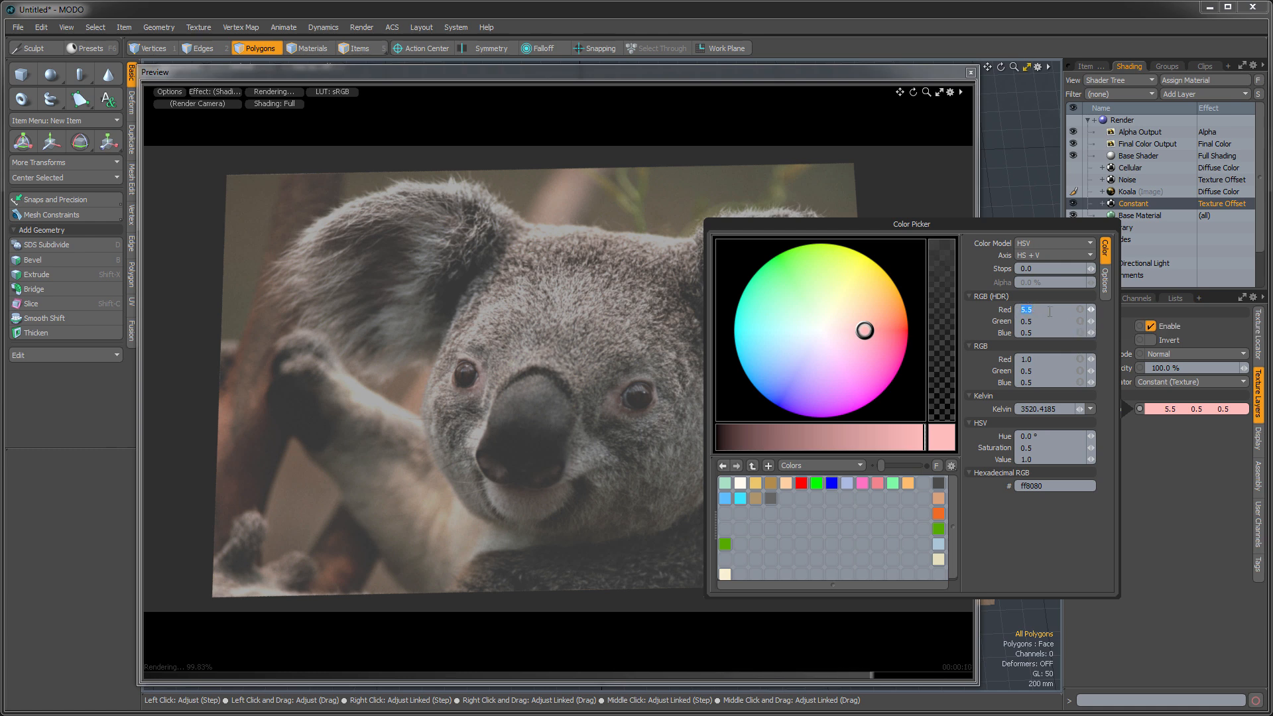
drag(1091, 310, 1019, 309)
key(BackSpace)
text(4.)
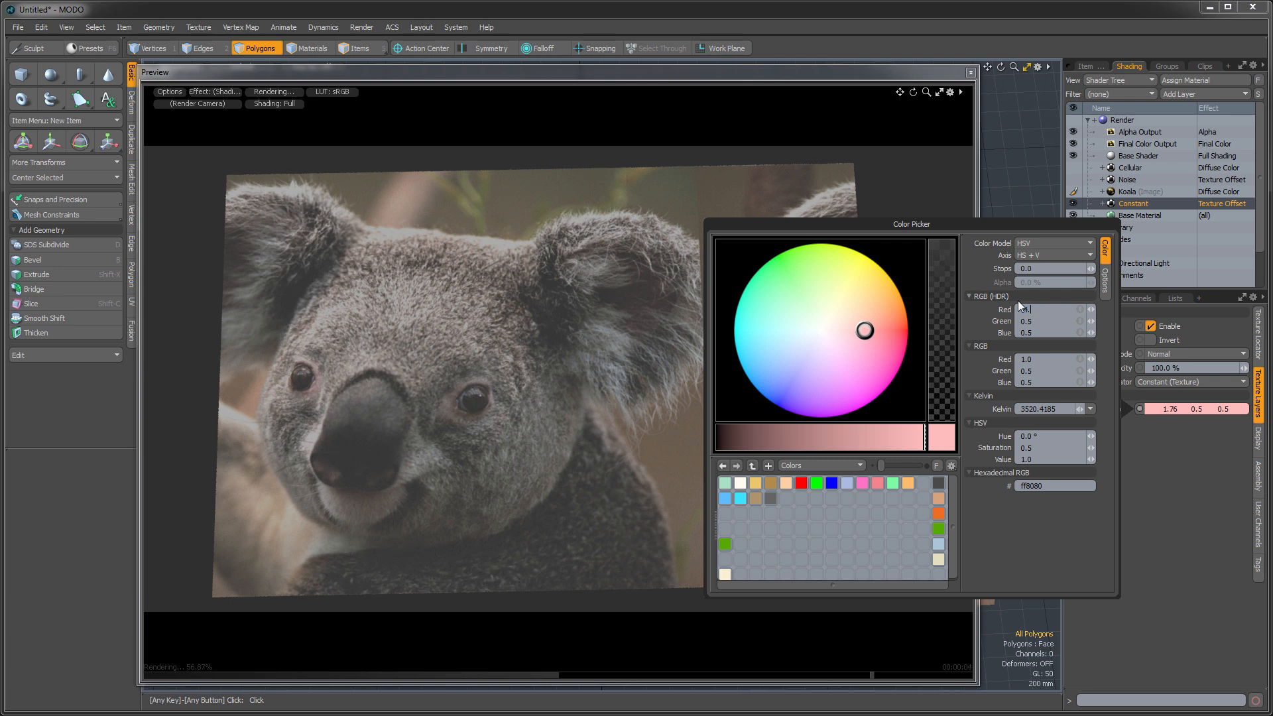
text(5)
key(Return)
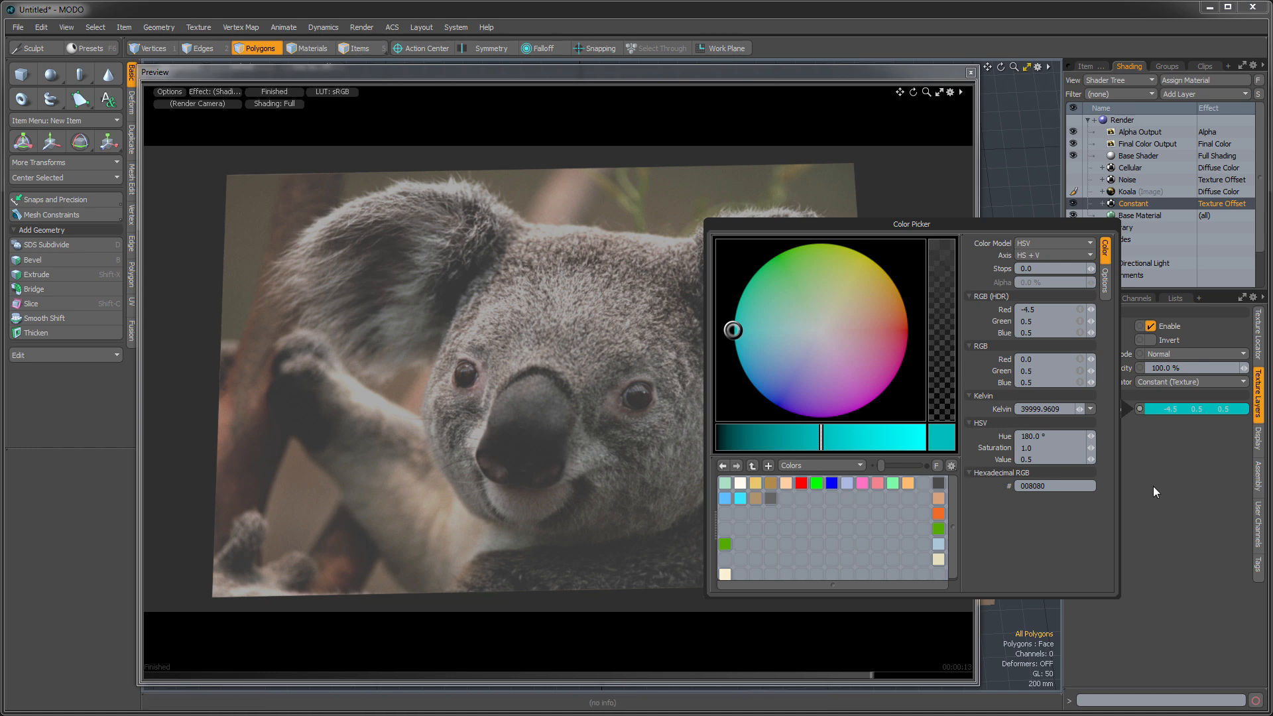
click(1191, 563)
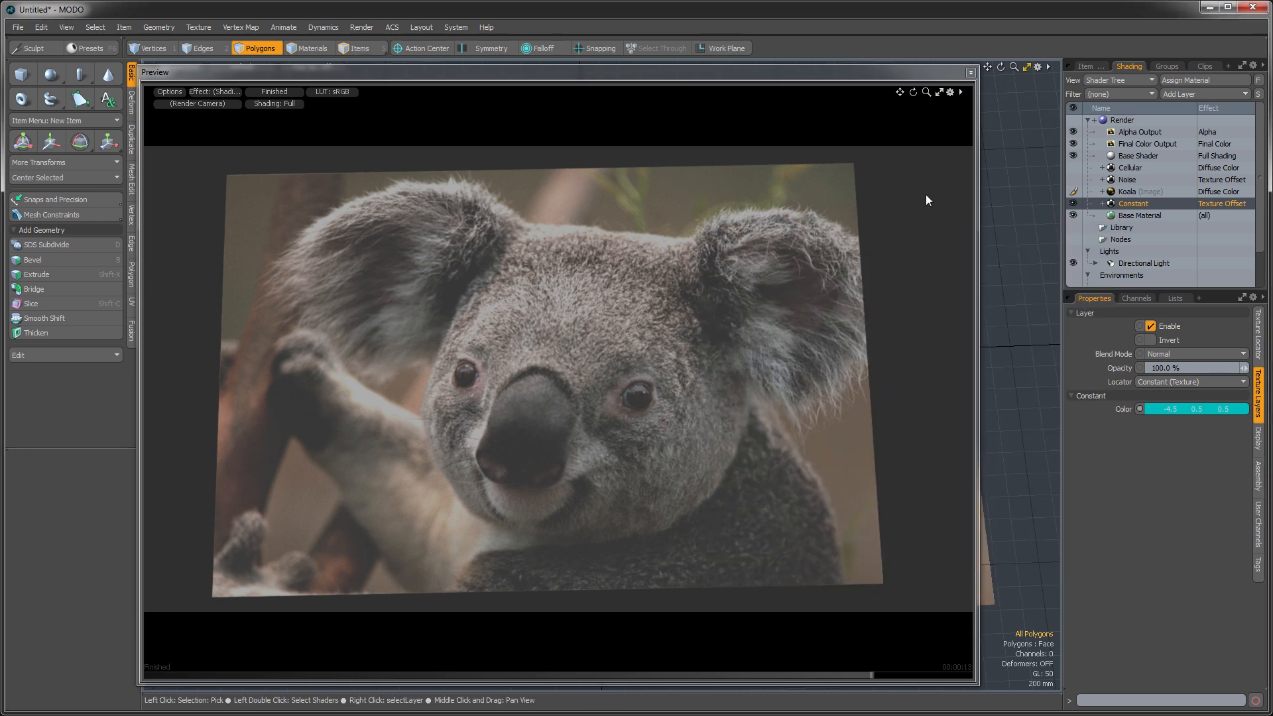
- Examine the projection types offered by the Constant layer's texture locator, leaving it on Solid
click(1103, 203)
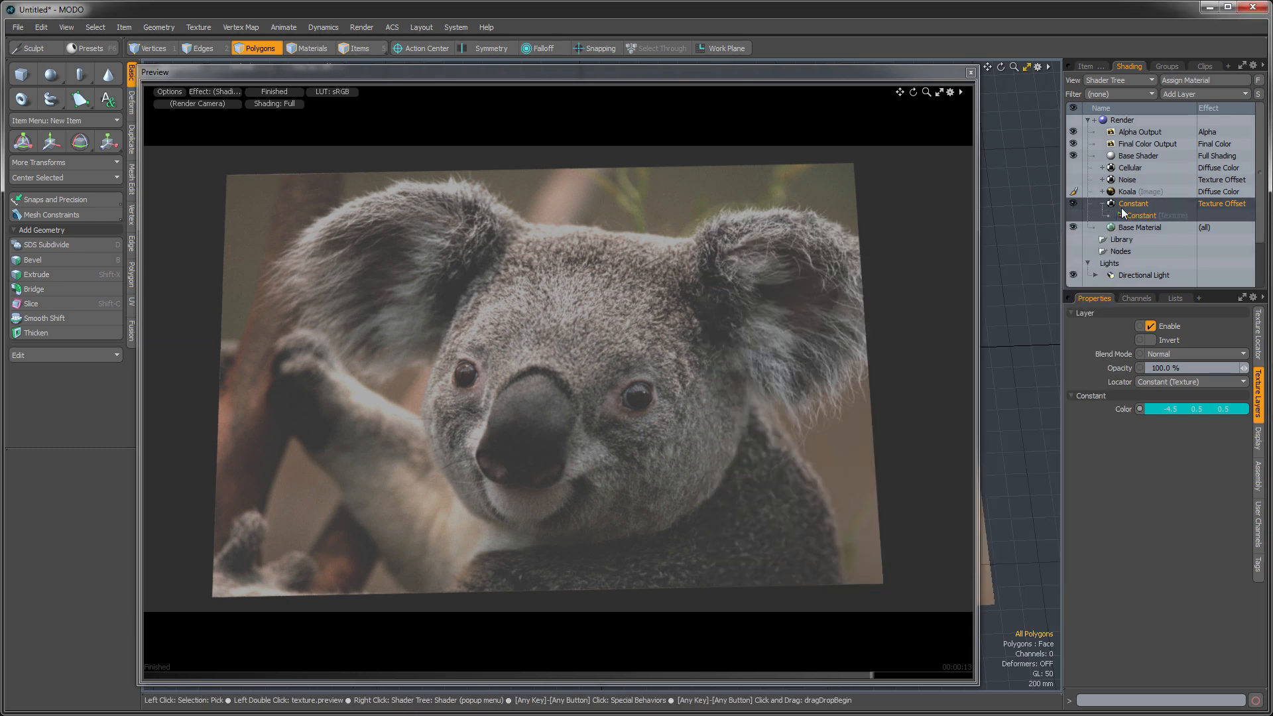
click(1131, 216)
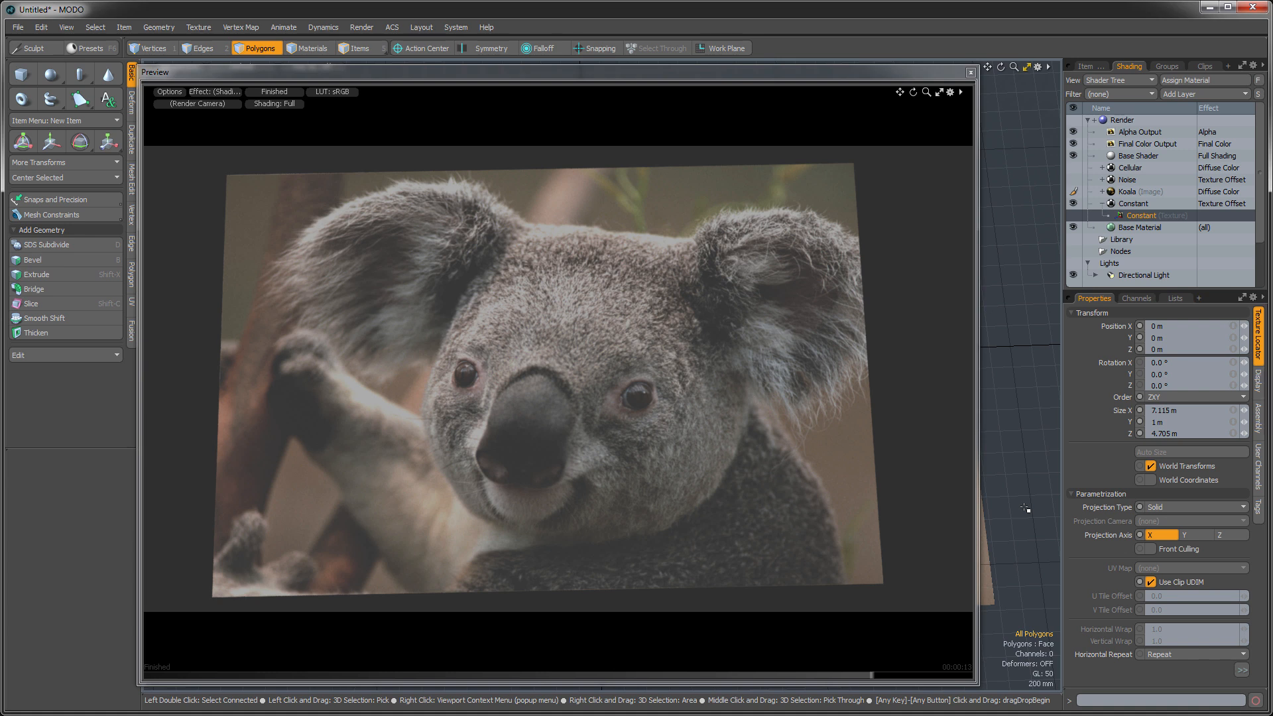
click(1188, 506)
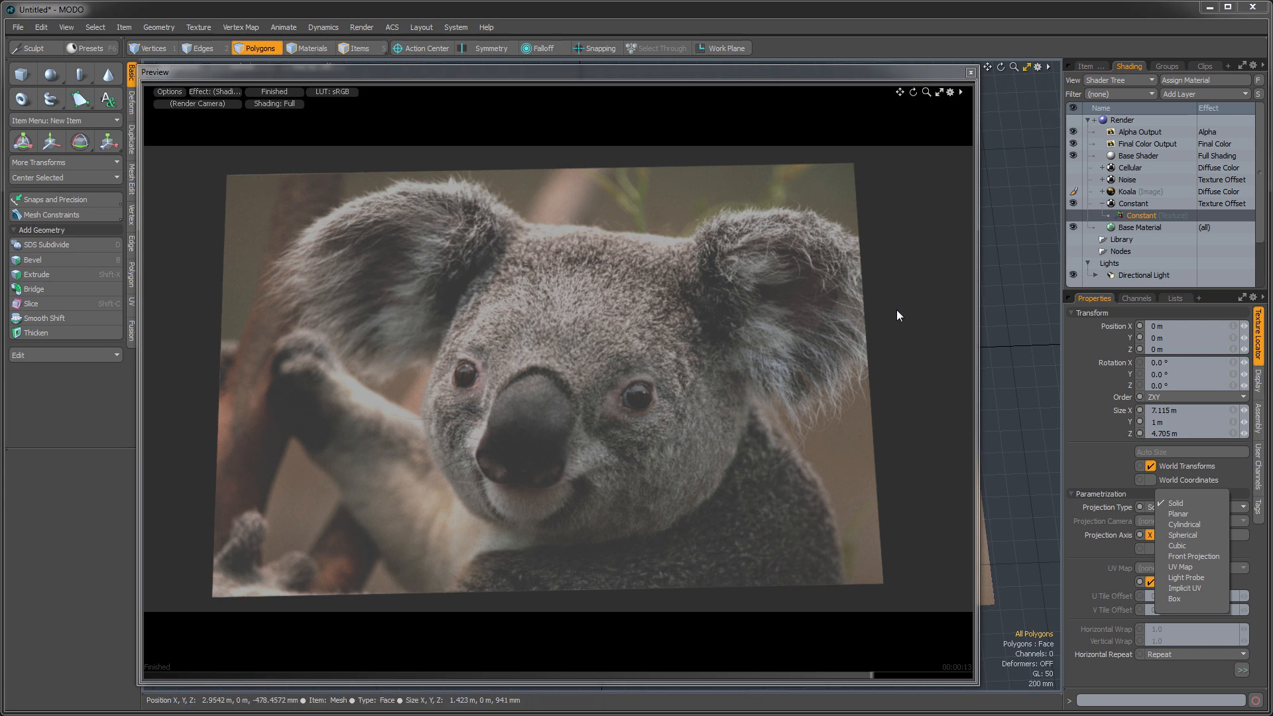
click(1134, 671)
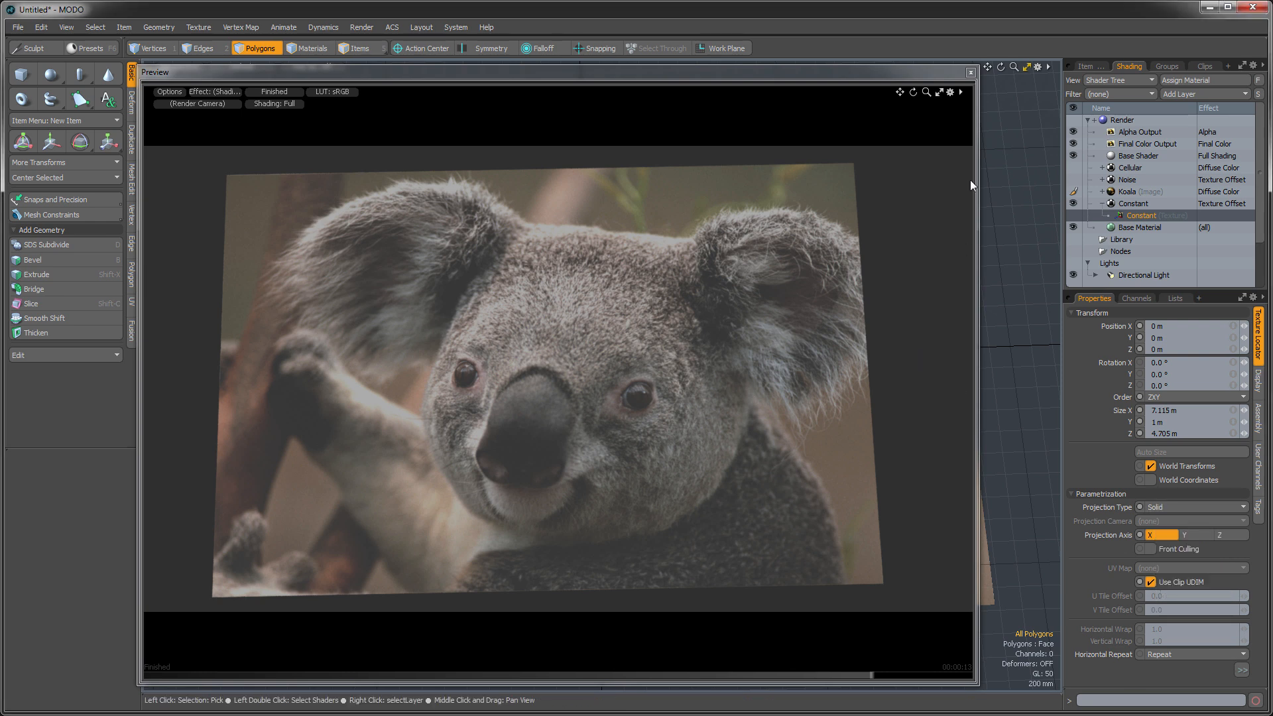
- Close the render preview and create a new empty scene
click(970, 72)
alt+drag(536, 327, 553, 357)
scroll(595, 412, down, 2)
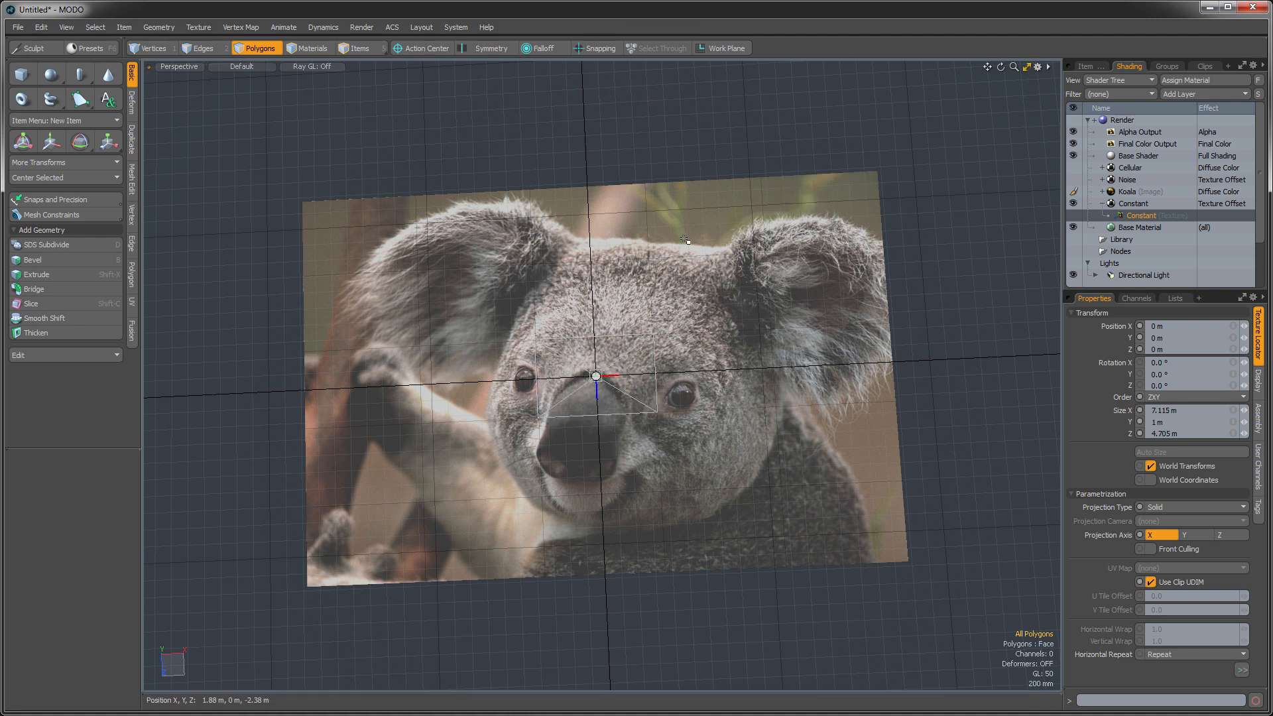
key(ctrl+n)
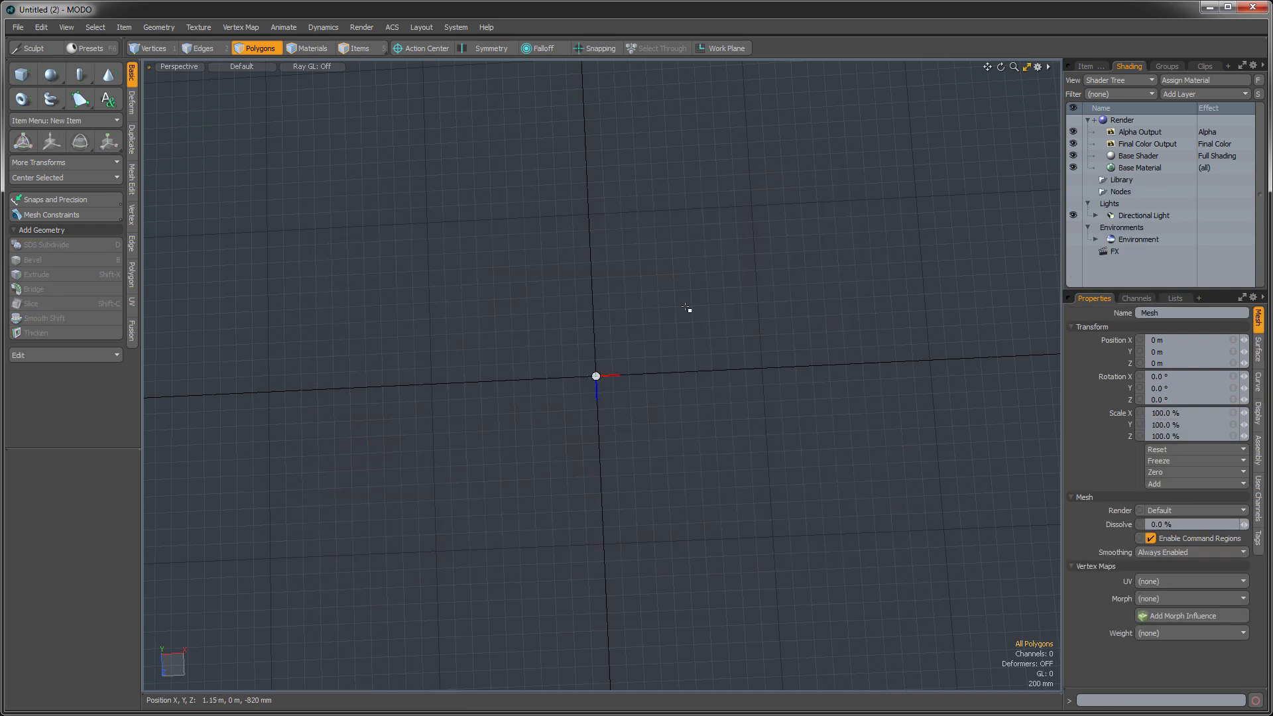
- Draw a flat cube primitive about 820 by 790 mm on the ground plane, centered near X -2.87 m, Z -2.365 m
click(22, 74)
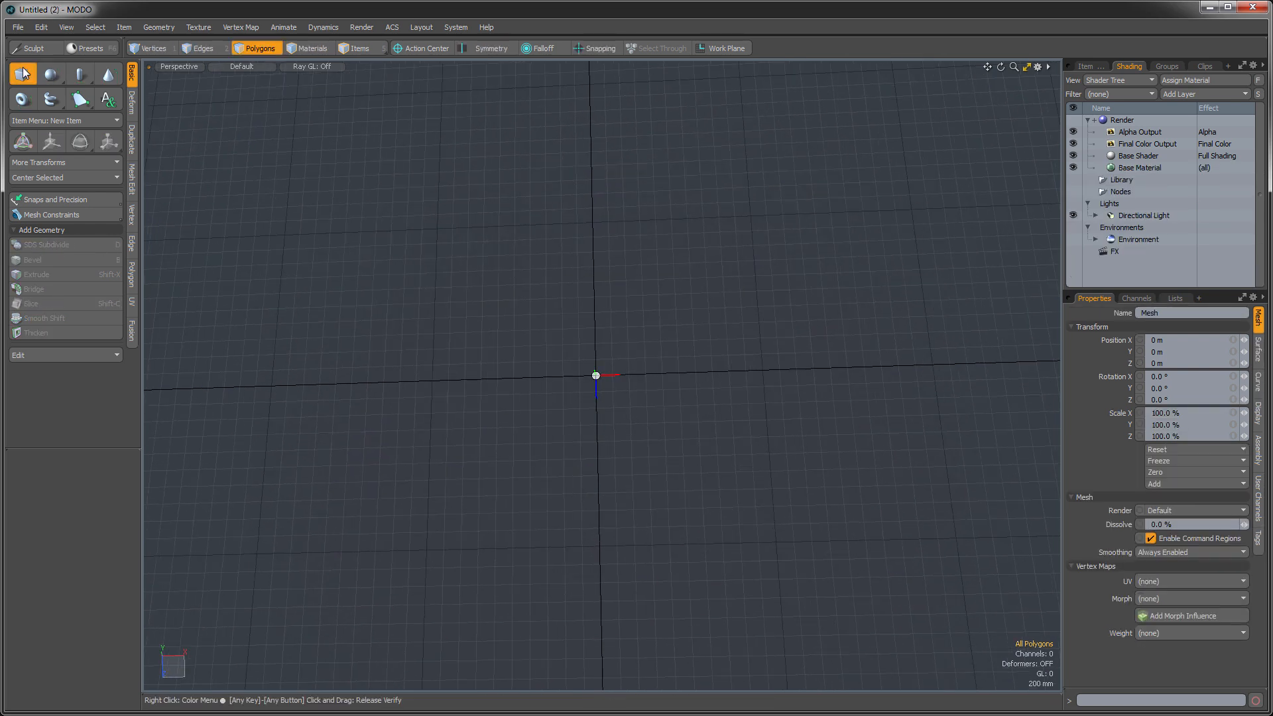
drag(342, 178, 403, 233)
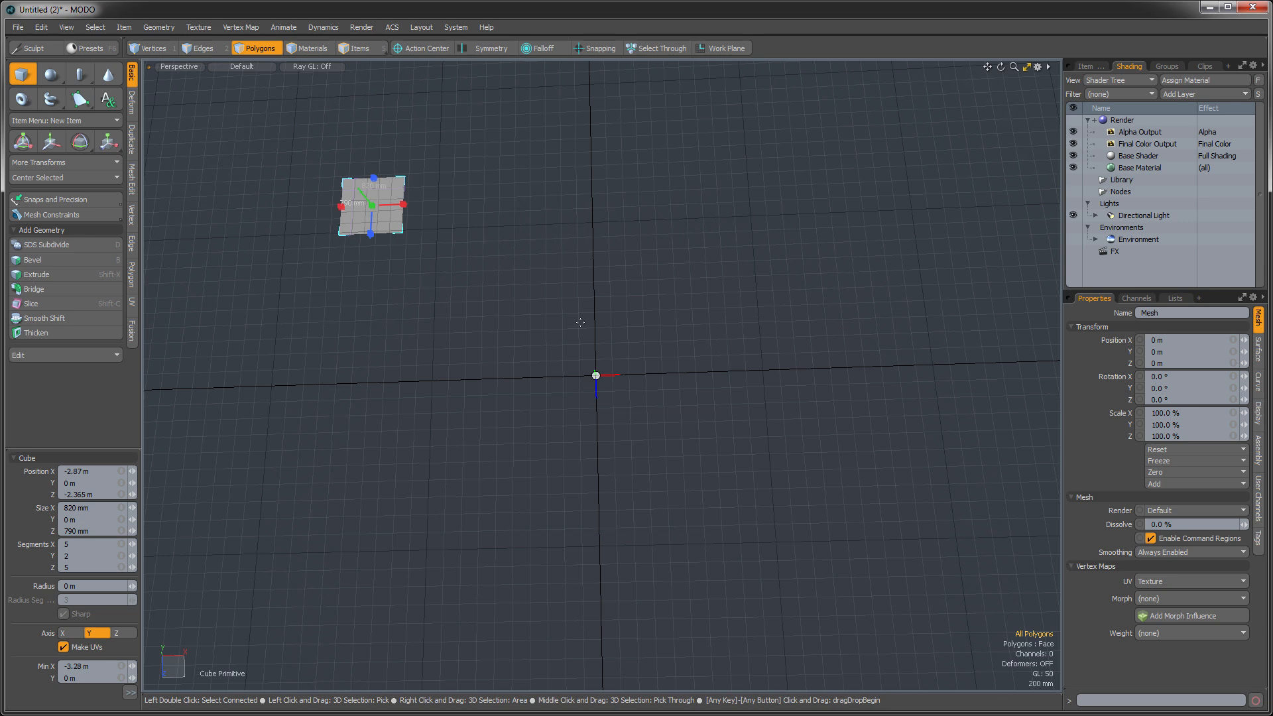
- Show the scene's item list and finish the Cube tool, keeping the flat plane
click(1085, 66)
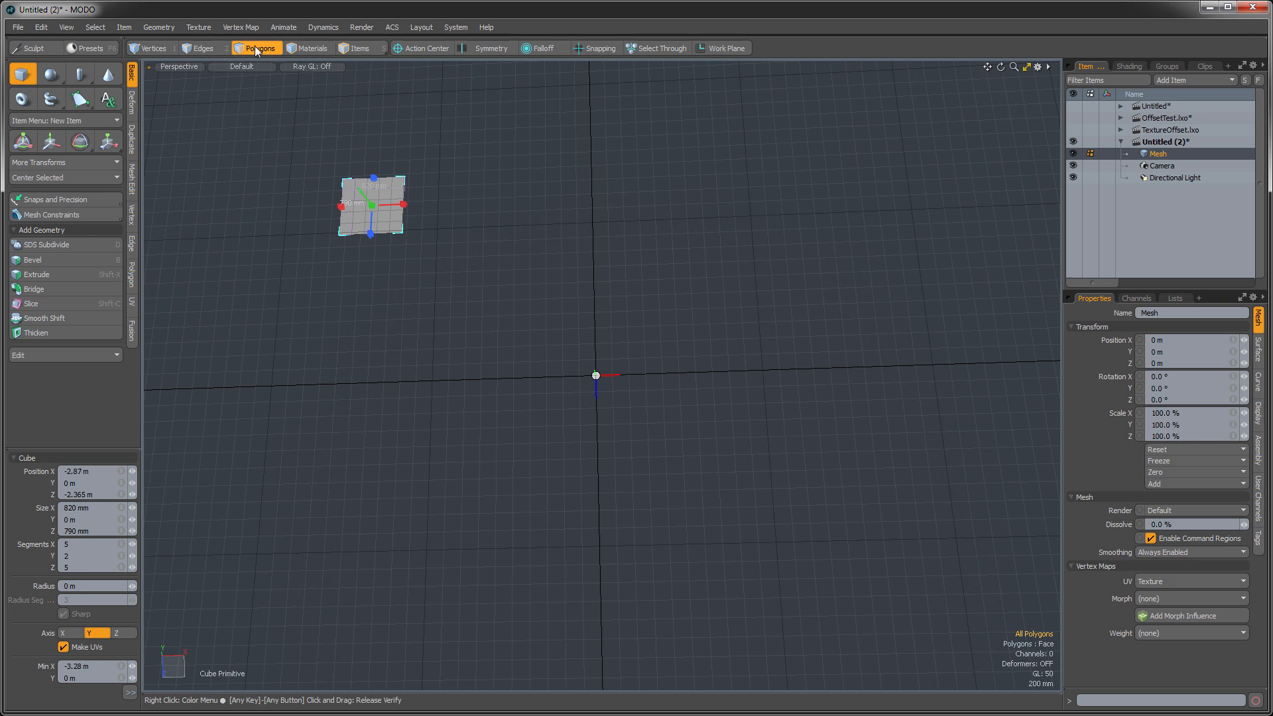
key(space)
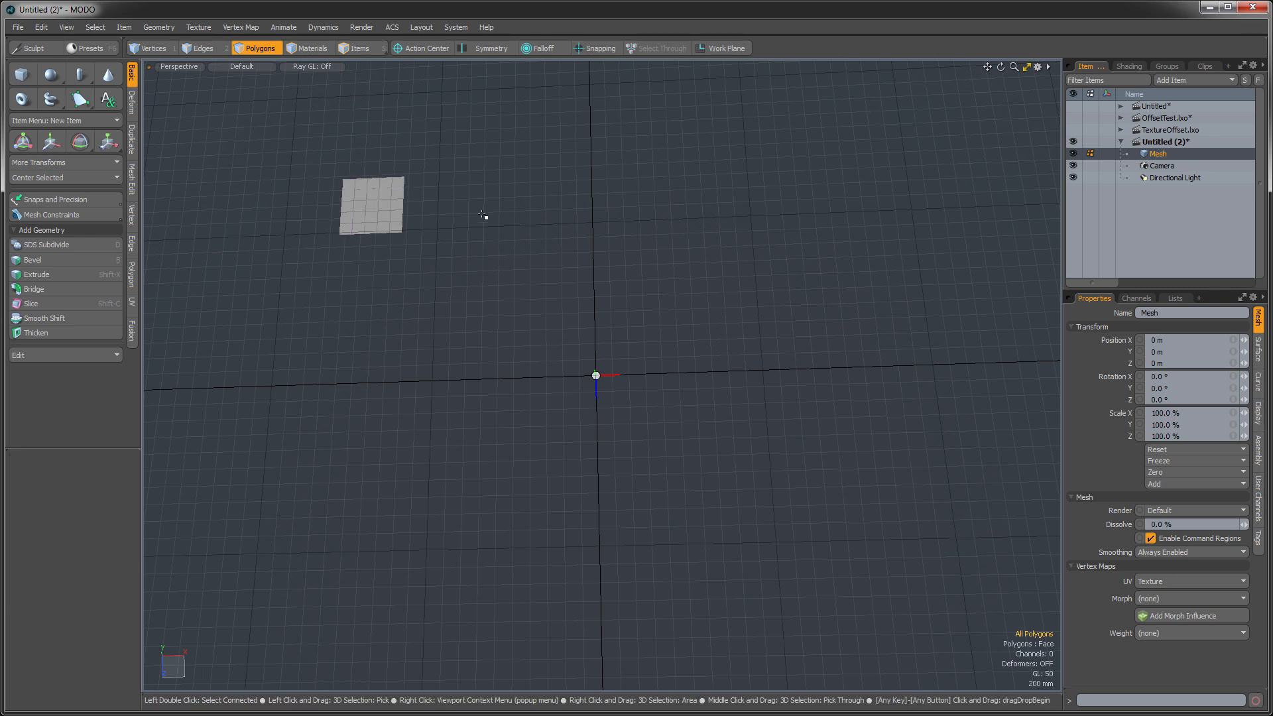
key(F5)
click(747, 131)
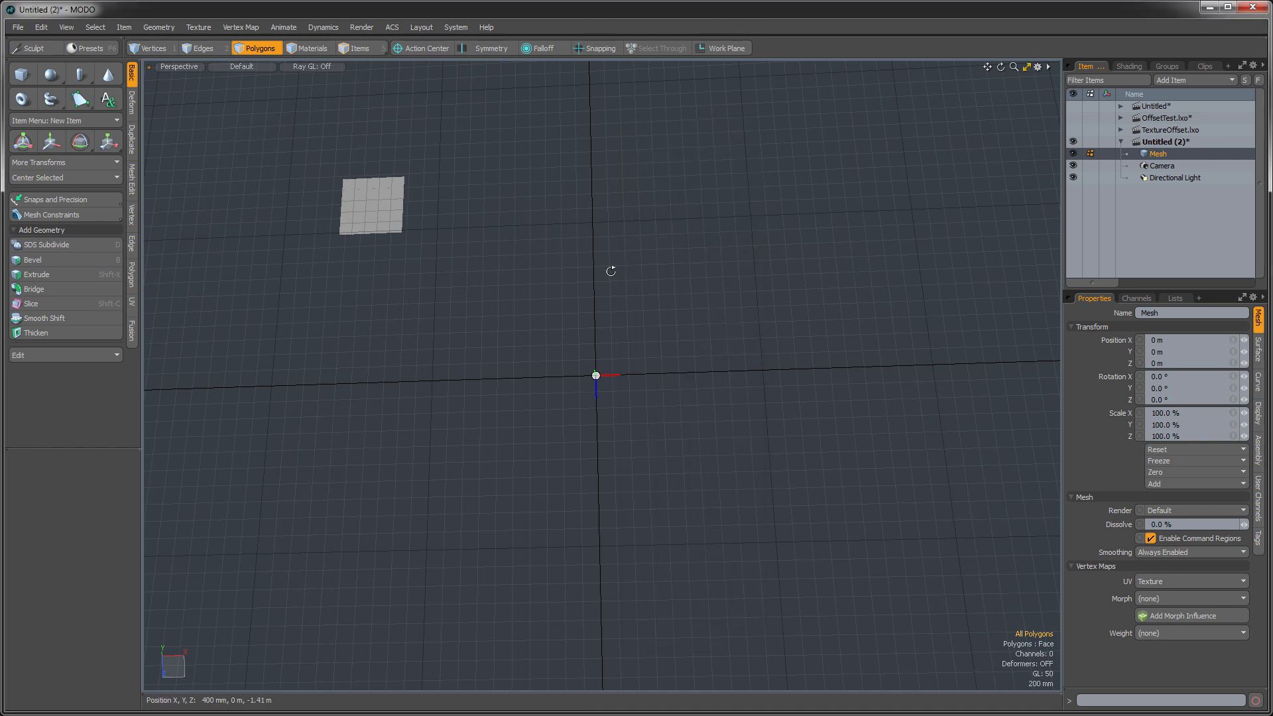
- Array the plane's polygons into 8 by 1 by 6 copies, offset about 970 mm in X and 900 mm in Z
double_click(349, 194)
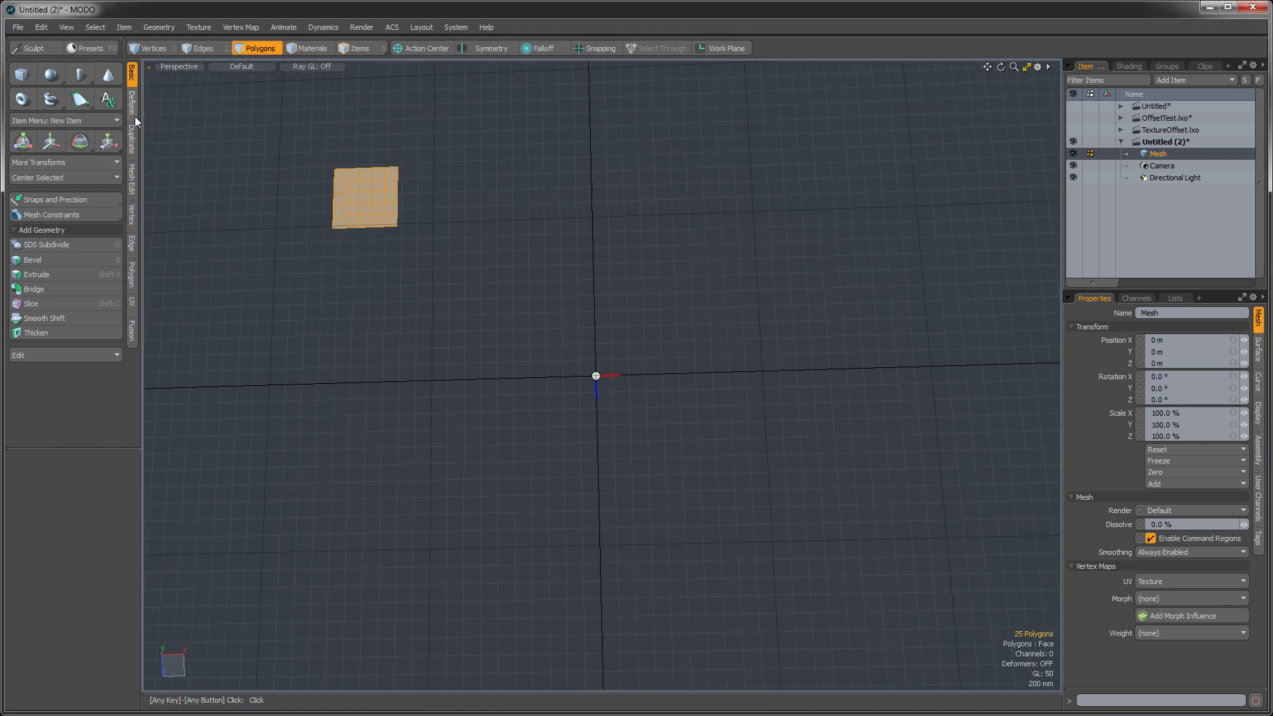
click(131, 139)
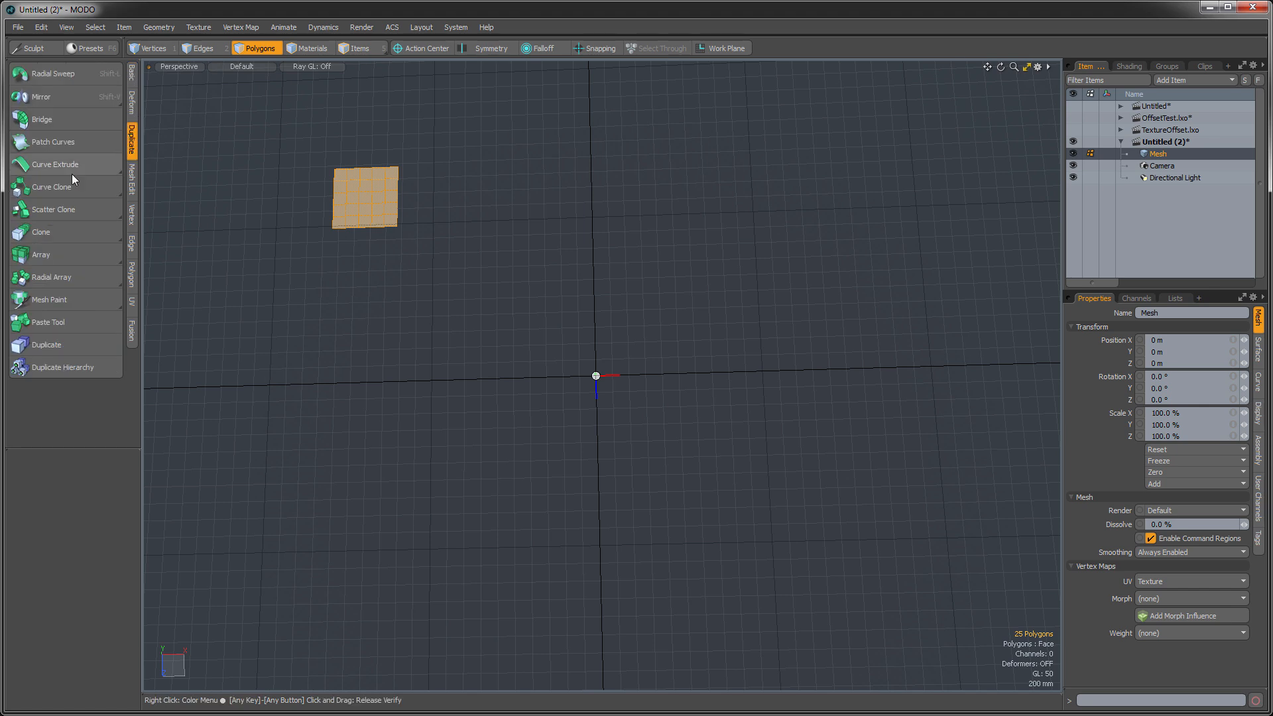
click(43, 252)
click(432, 261)
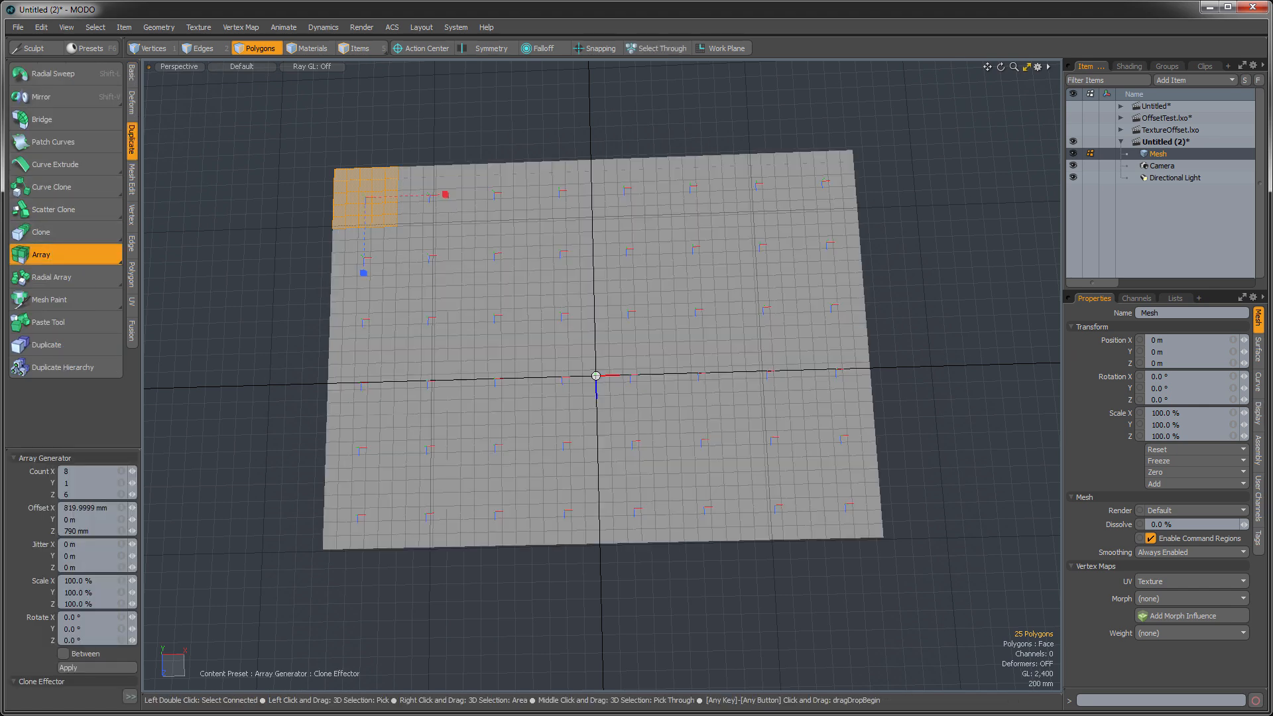
drag(442, 196, 460, 202)
drag(365, 274, 366, 283)
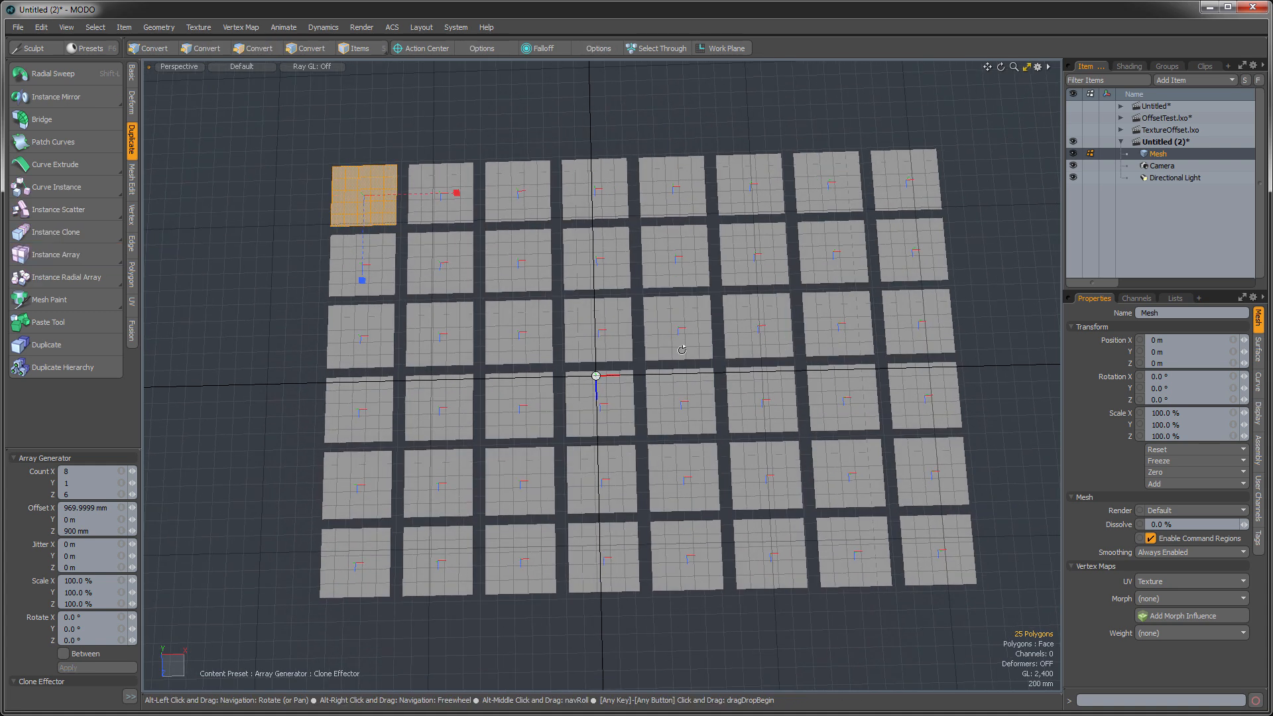
key(space)
- Assign a material named LittlePlanes to the polygons of all the arrayed planes and clear the selection
click(572, 343)
double_click(694, 396)
double_click(773, 415)
click(915, 621)
mouse_move(985, 631)
right_down()
mouse_move(1012, 212)
mouse_move(583, 120)
mouse_move(228, 583)
mouse_move(738, 673)
right_up()
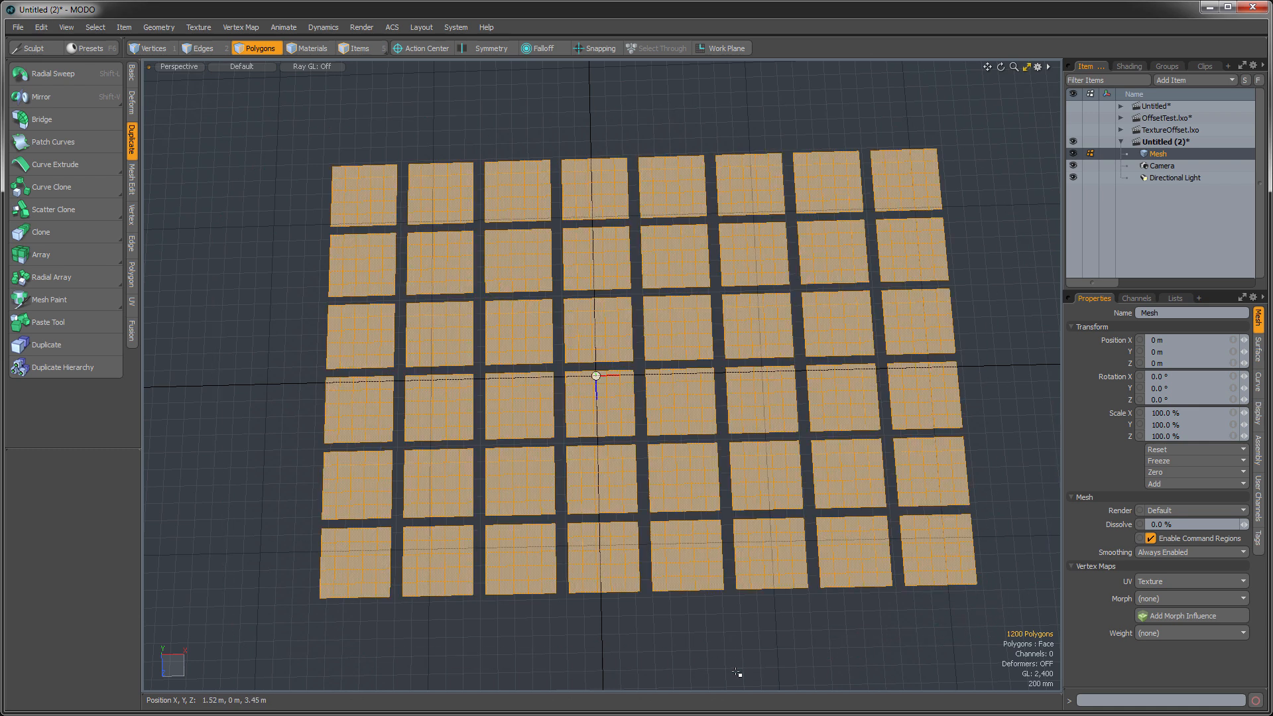
key(m)
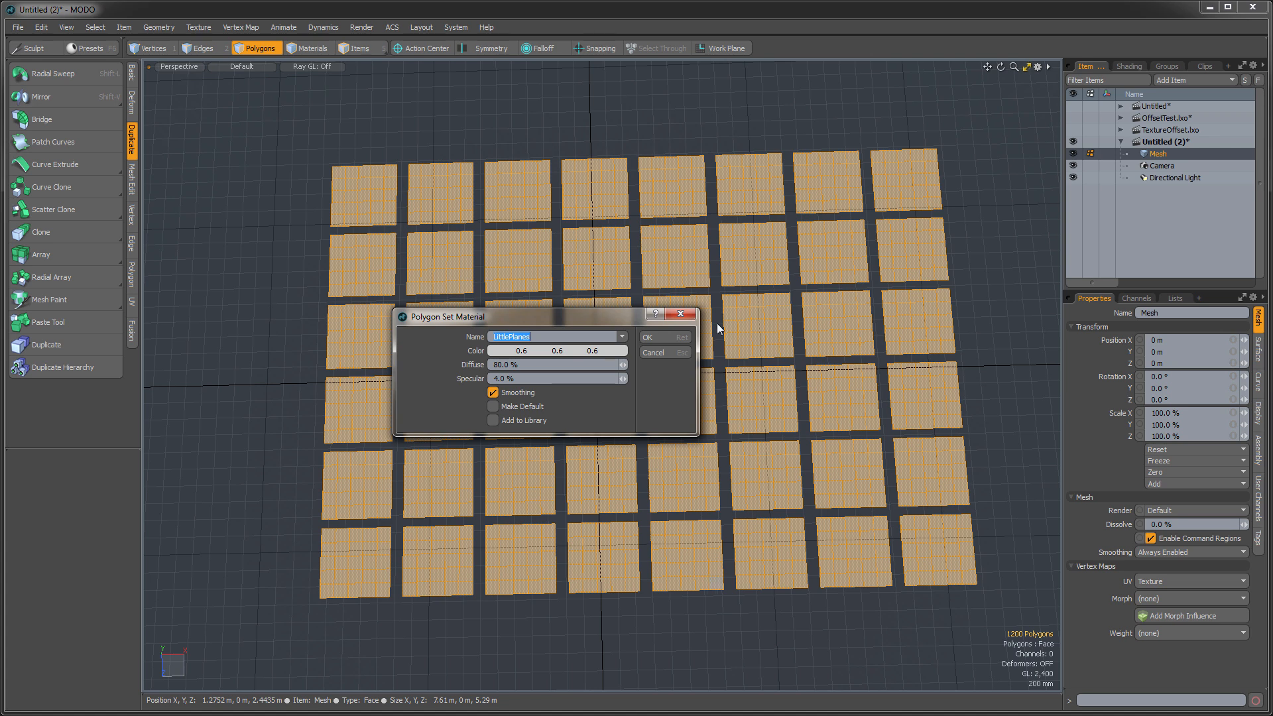
click(650, 337)
click(968, 327)
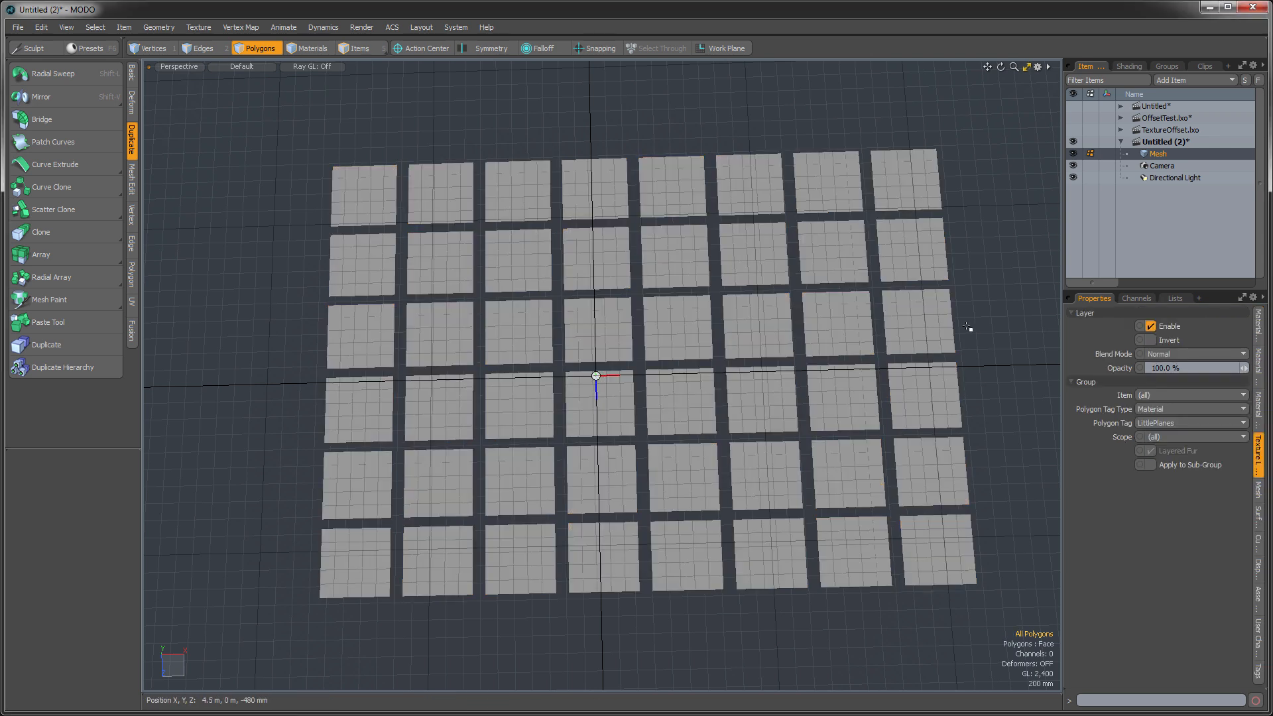
- Add a Variation Texture layer above the material in the LittlePlanes group of the Shader Tree
click(1127, 66)
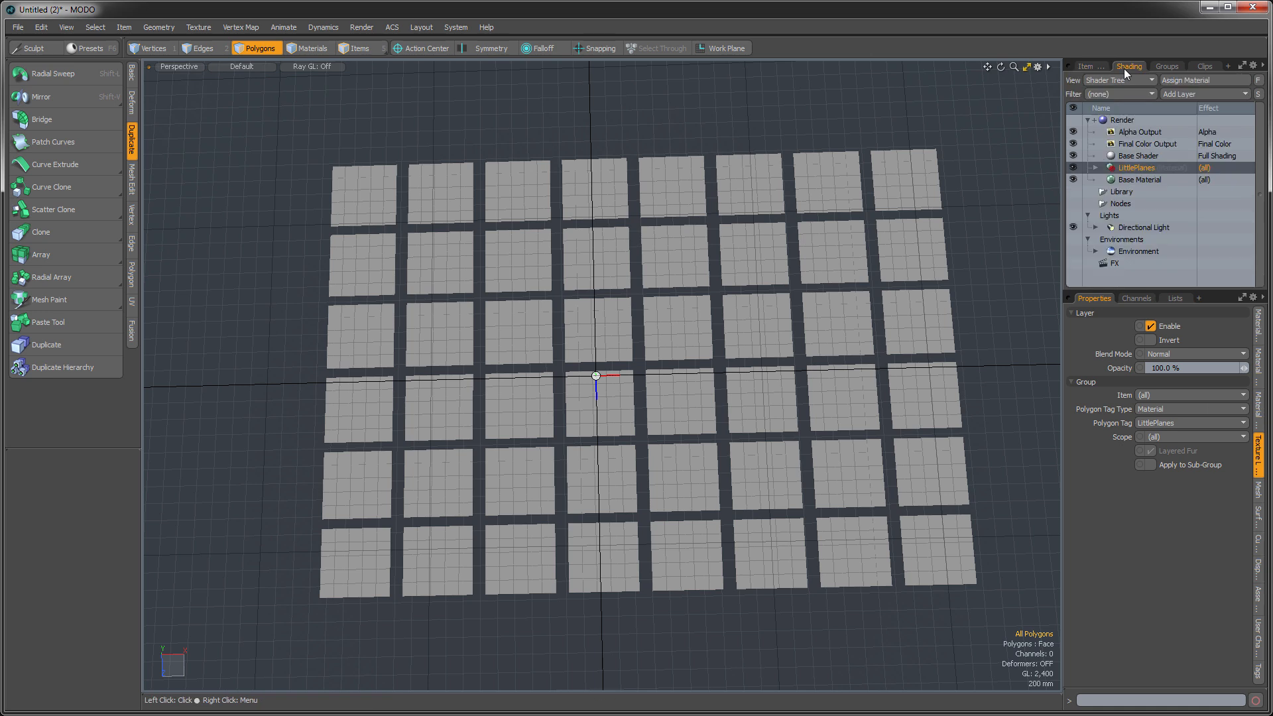
click(1095, 168)
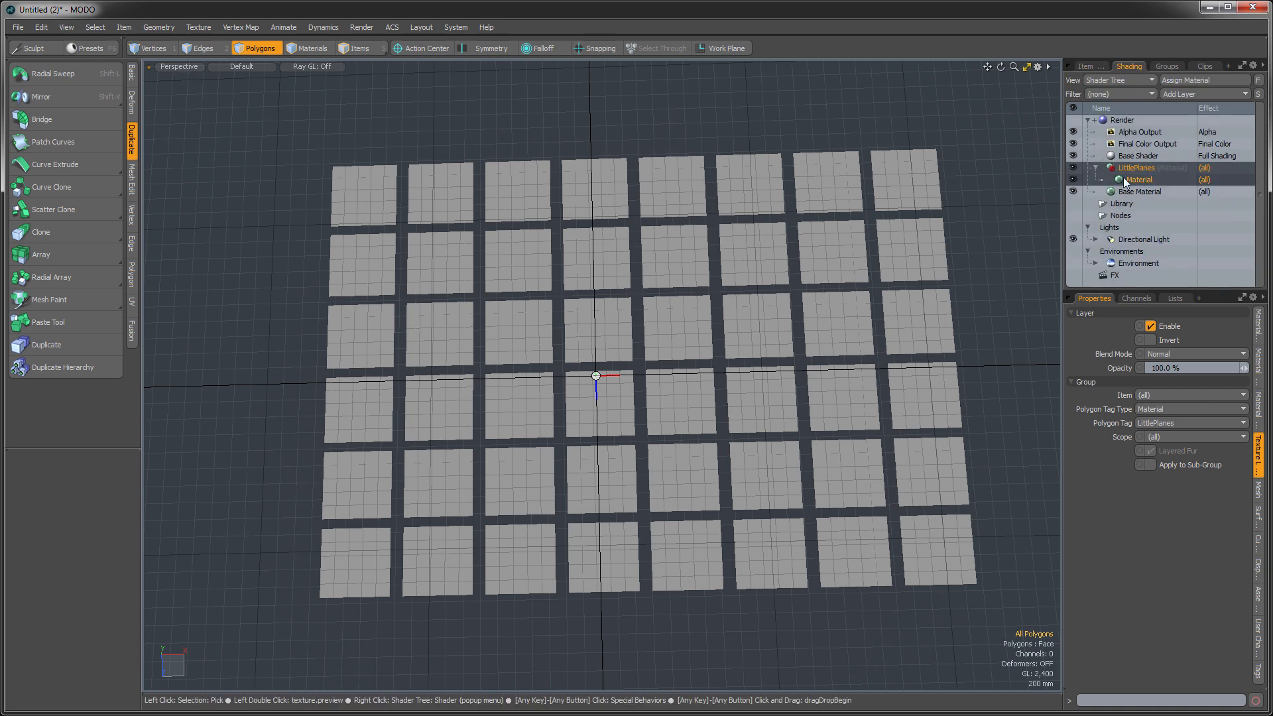
click(1123, 181)
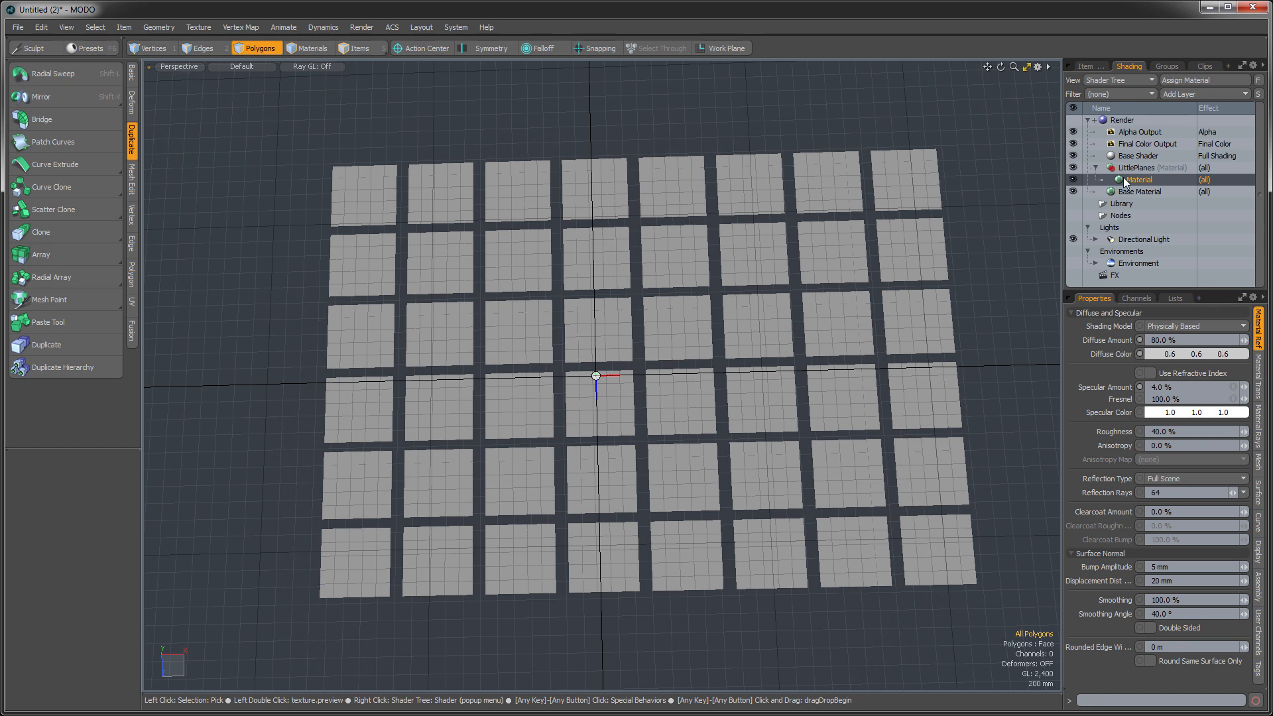
click(1171, 92)
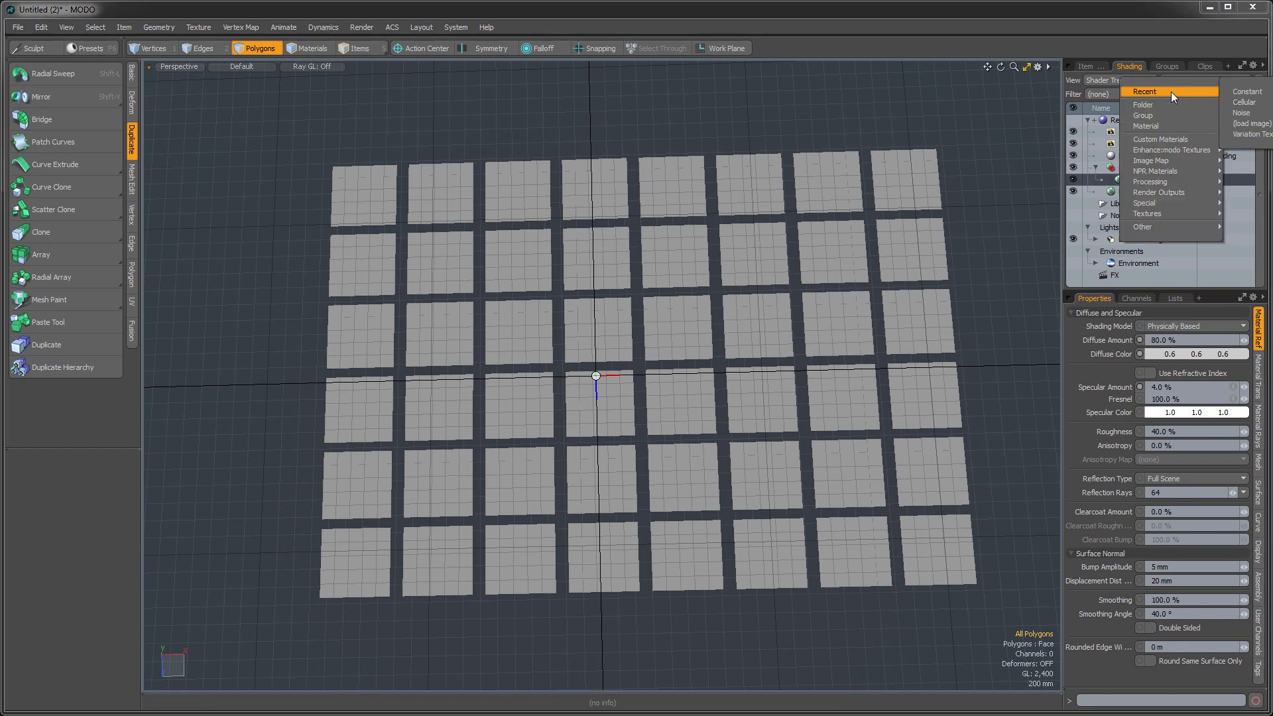
mouse_move(1167, 179)
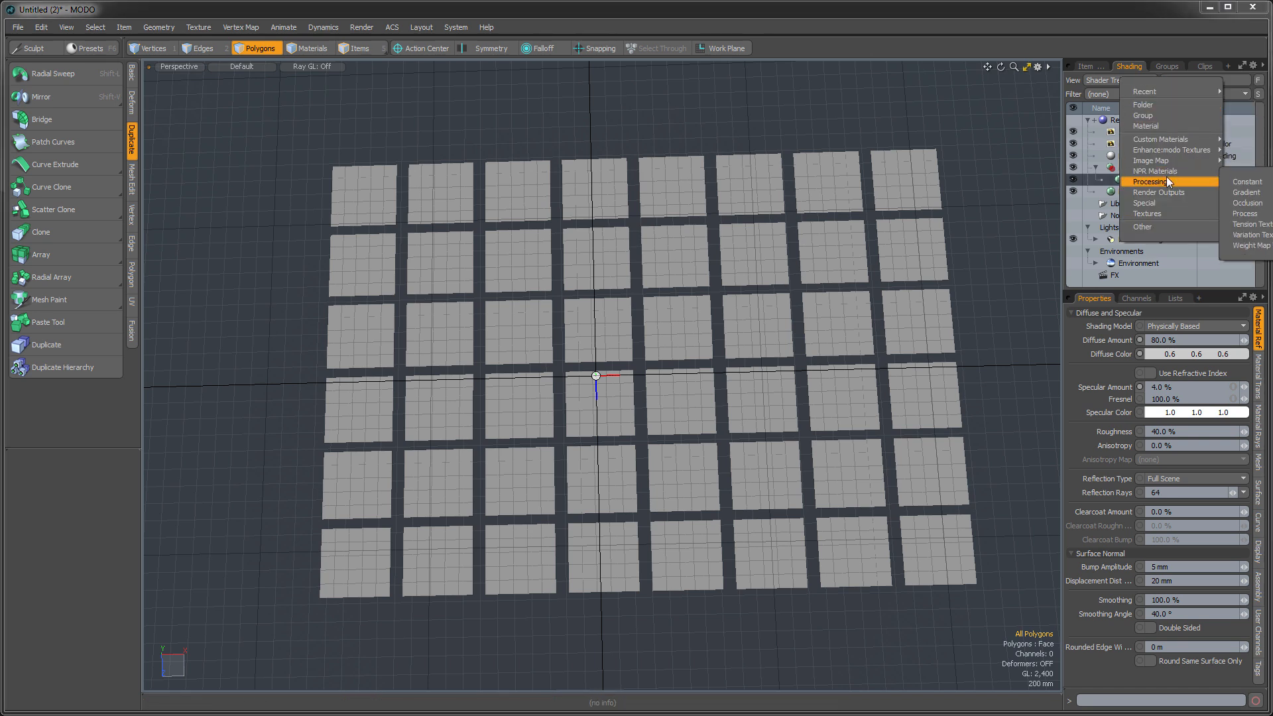
click(1253, 235)
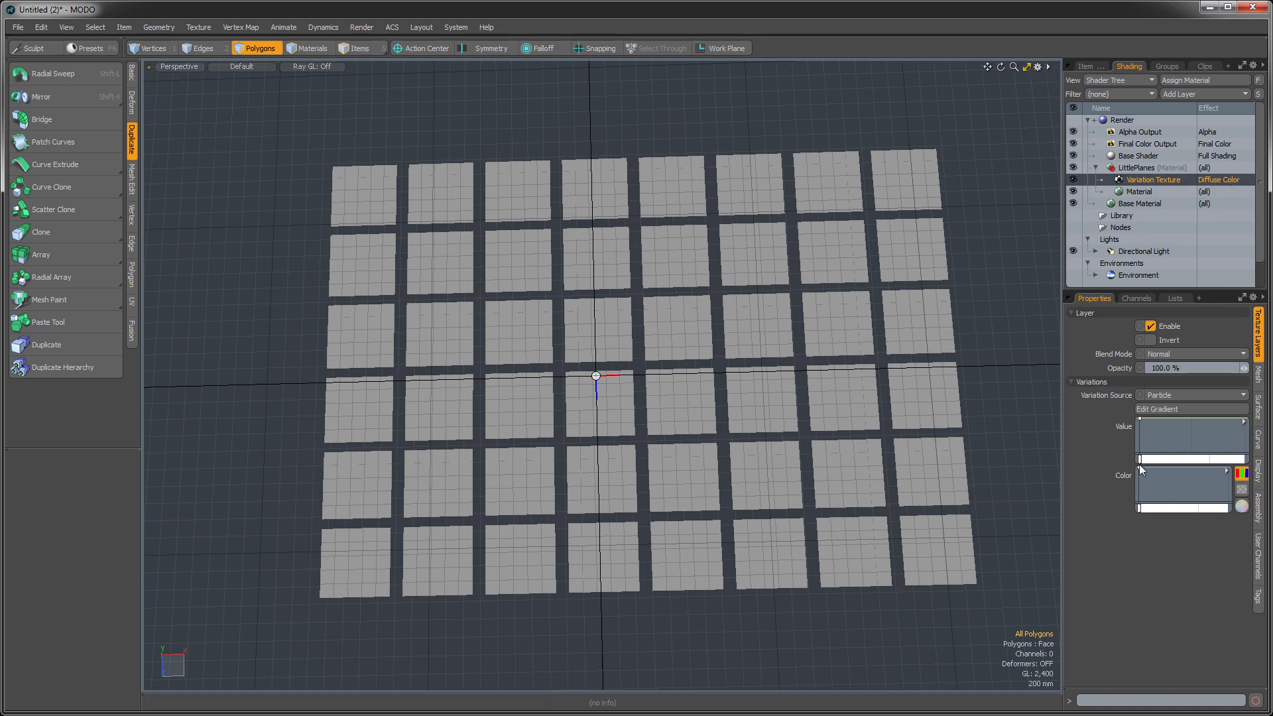
- Open the Variation Texture's color gradient in the Gradient Editor and set its 0% key to crimson red
click(1227, 473)
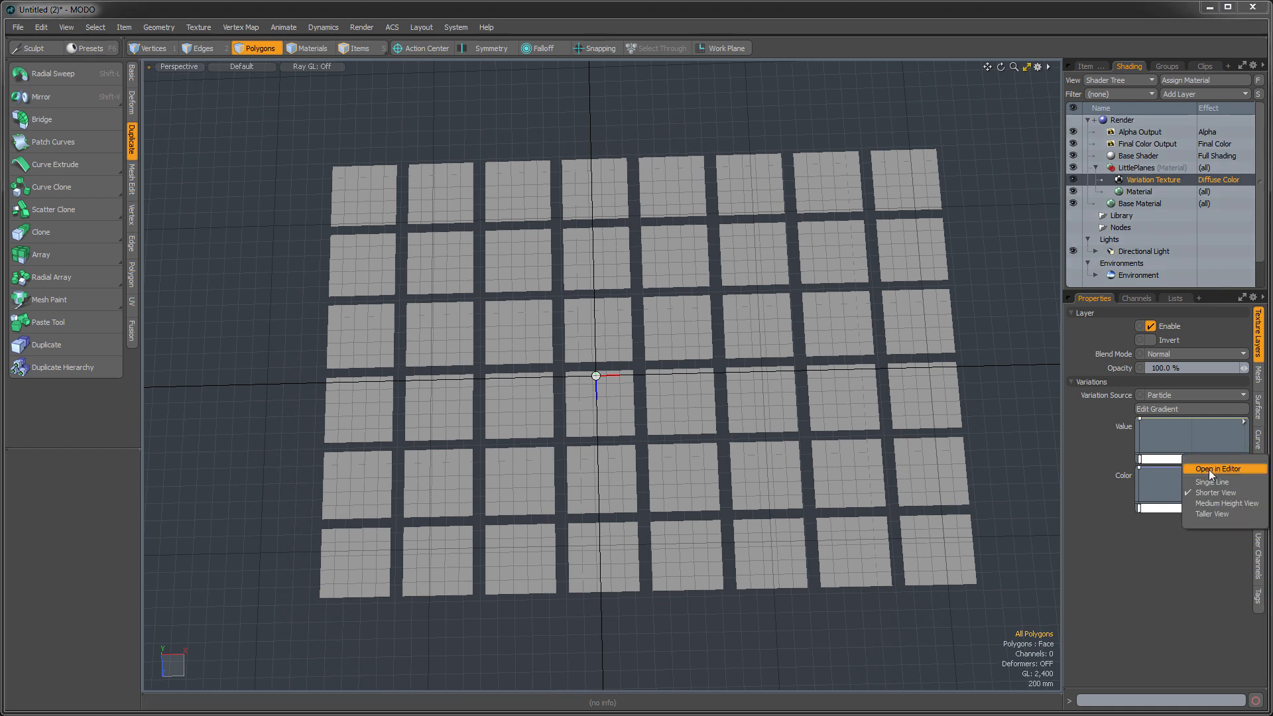
click(1217, 468)
drag(473, 406, 390, 337)
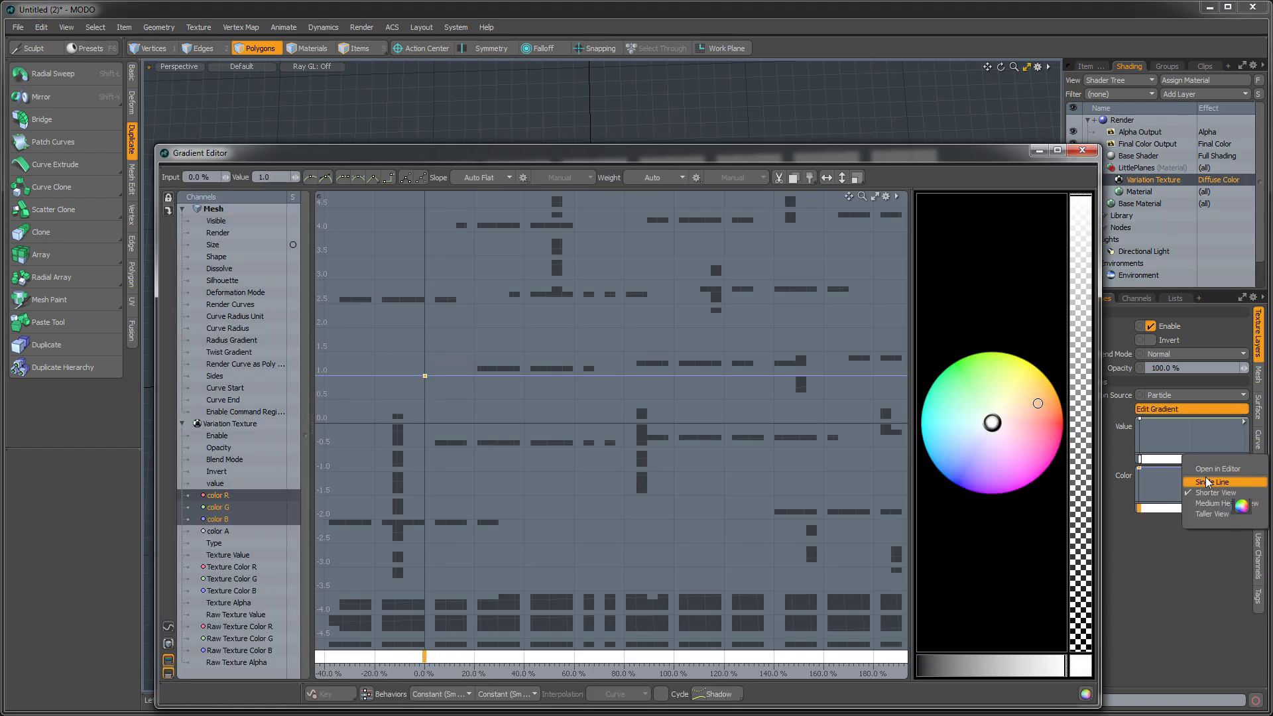
drag(1044, 428, 1075, 429)
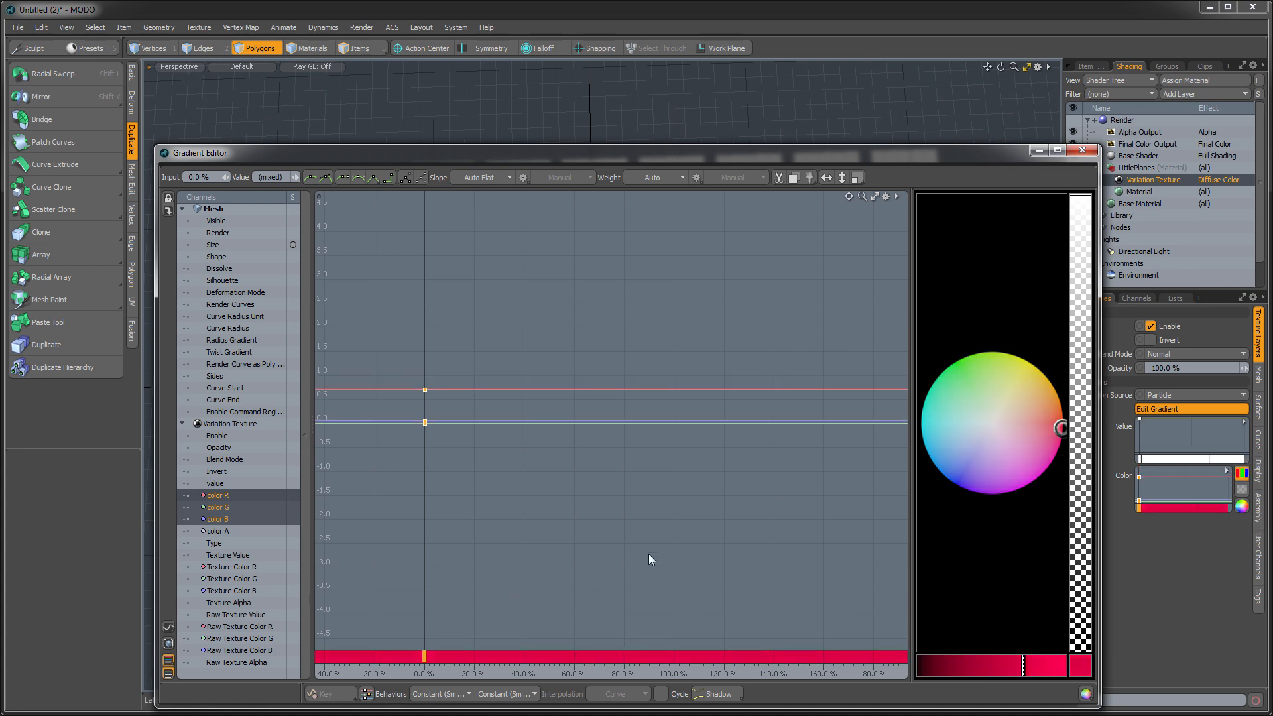
- Add a color key at 100% on the gradient and make it dark green
ctrl+click(673, 415)
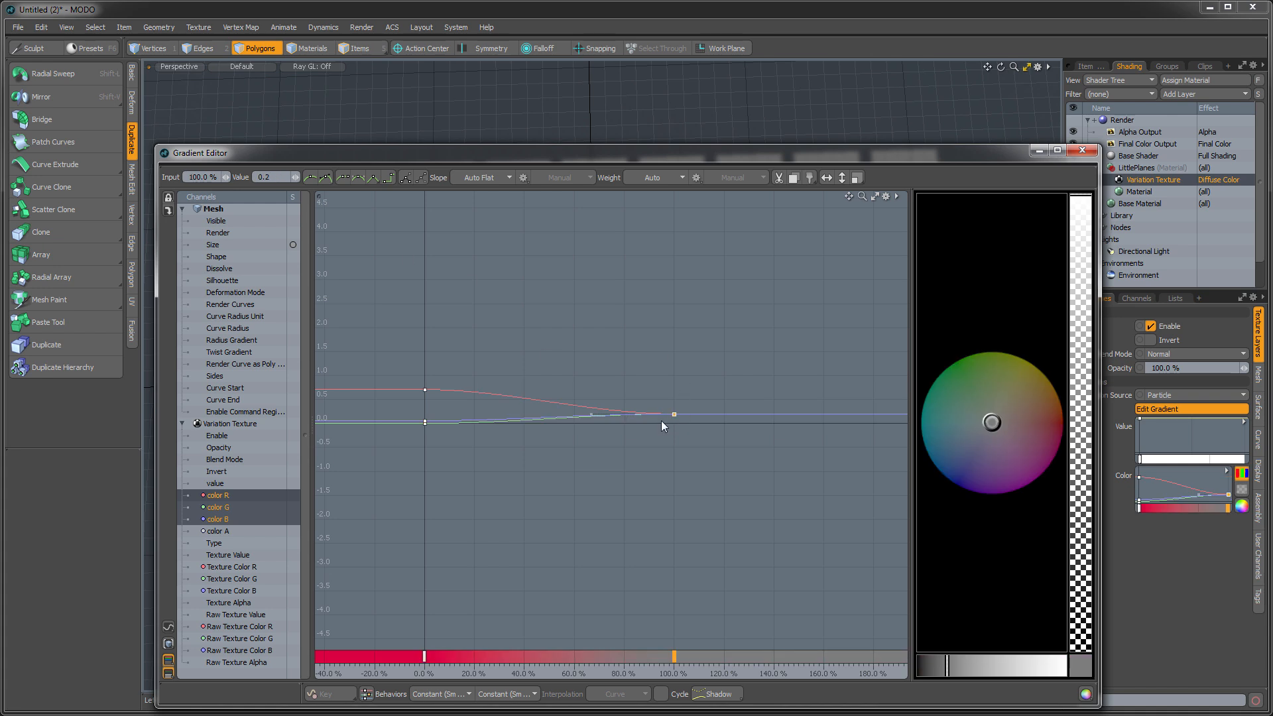
drag(990, 422, 948, 364)
drag(955, 664, 951, 665)
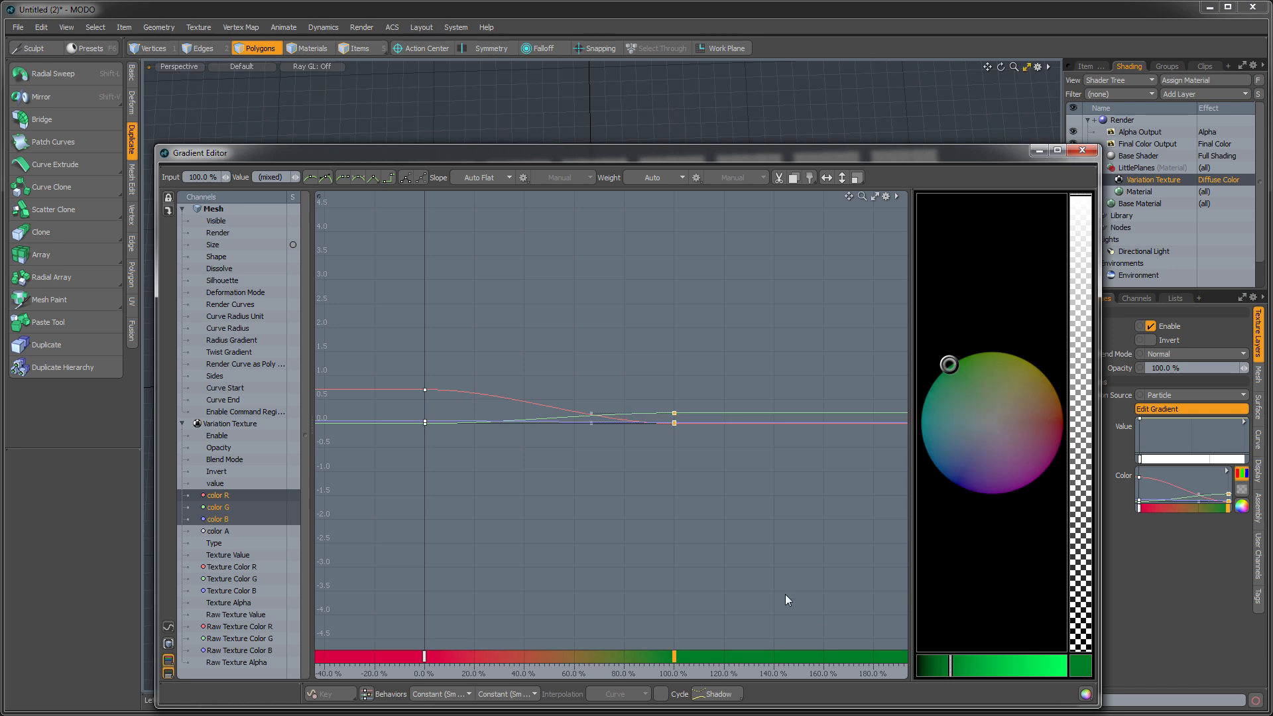
- Select all the gradient's color keys, make their slopes linear, and close the Gradient Editor
click(720, 531)
key(a)
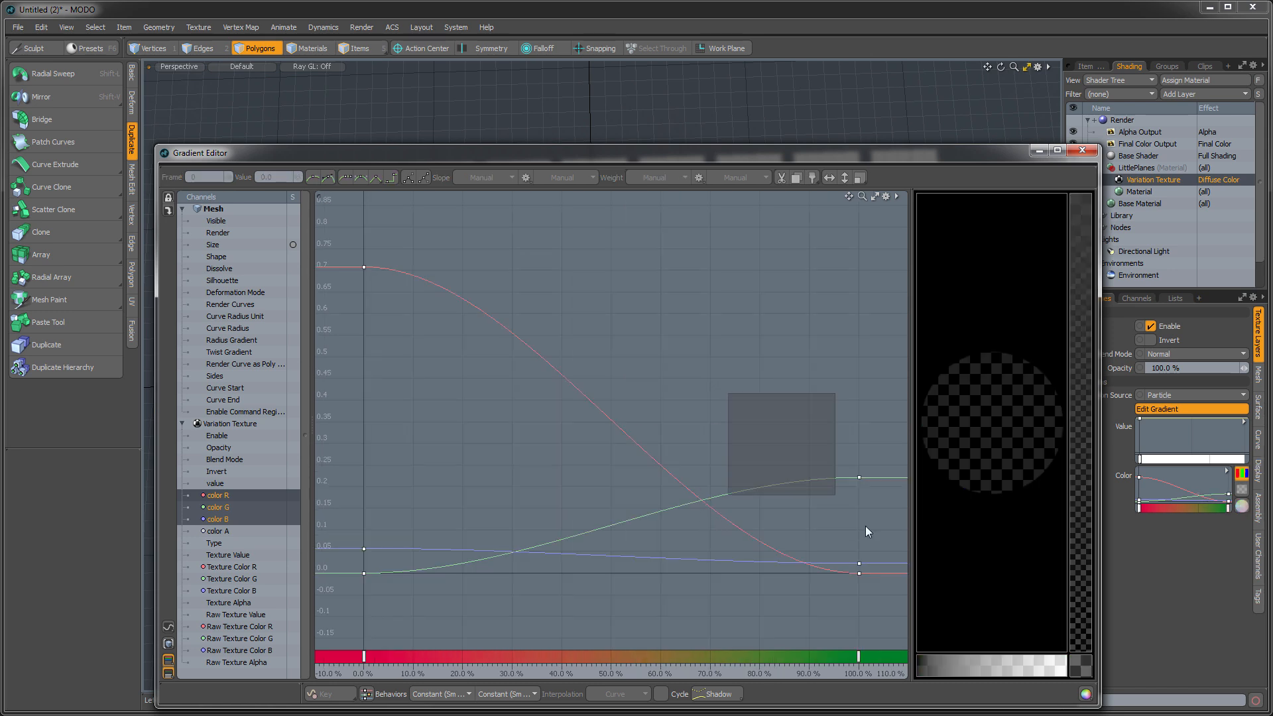
drag(805, 475, 908, 602)
click(716, 382)
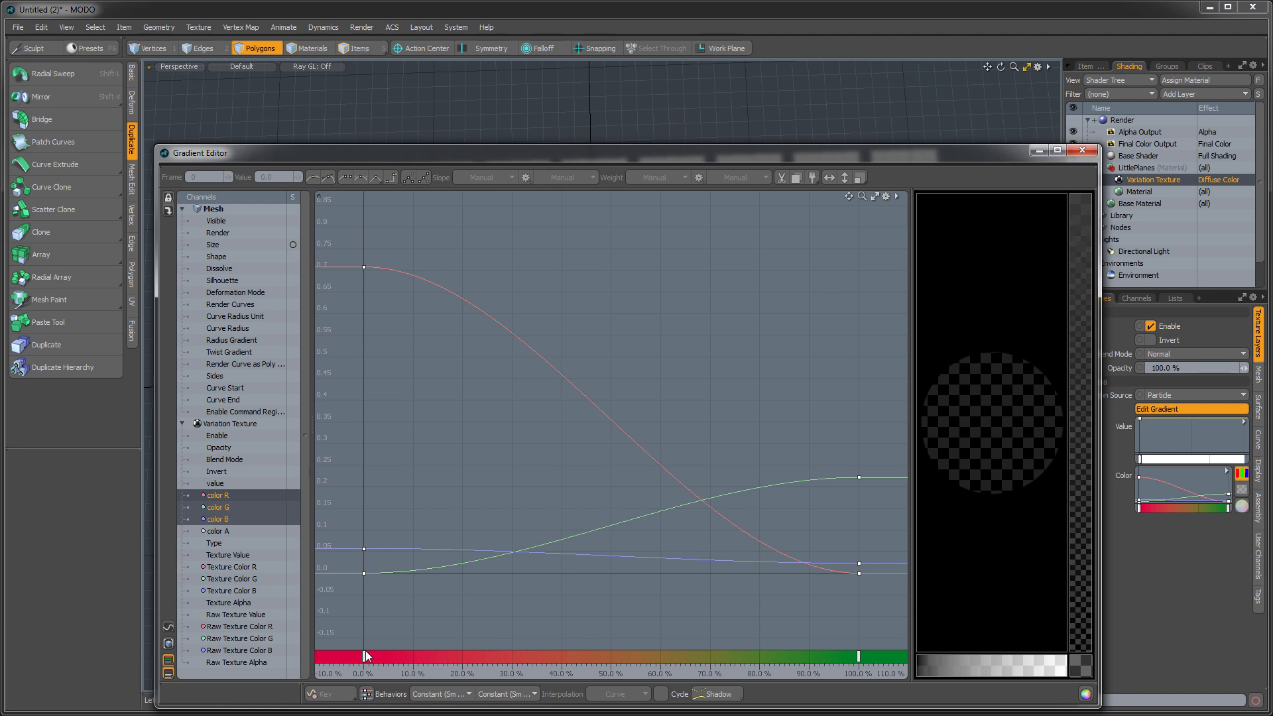
drag(321, 246, 931, 644)
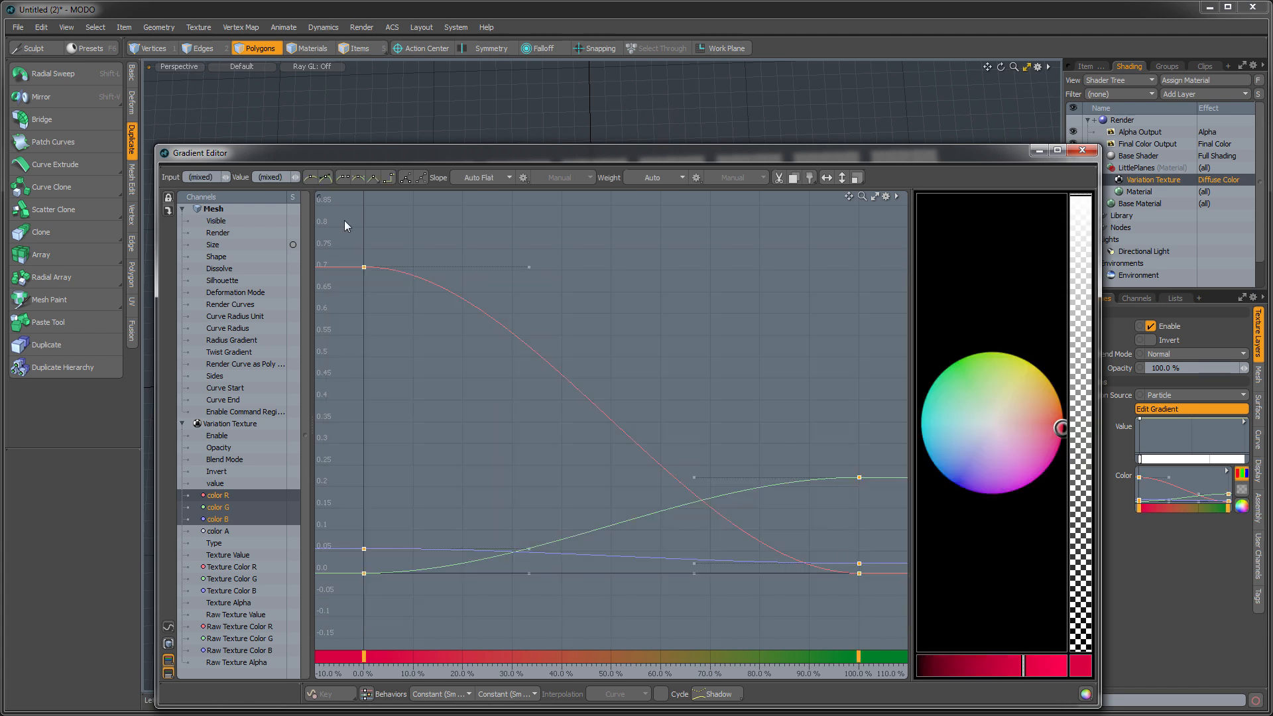
click(376, 179)
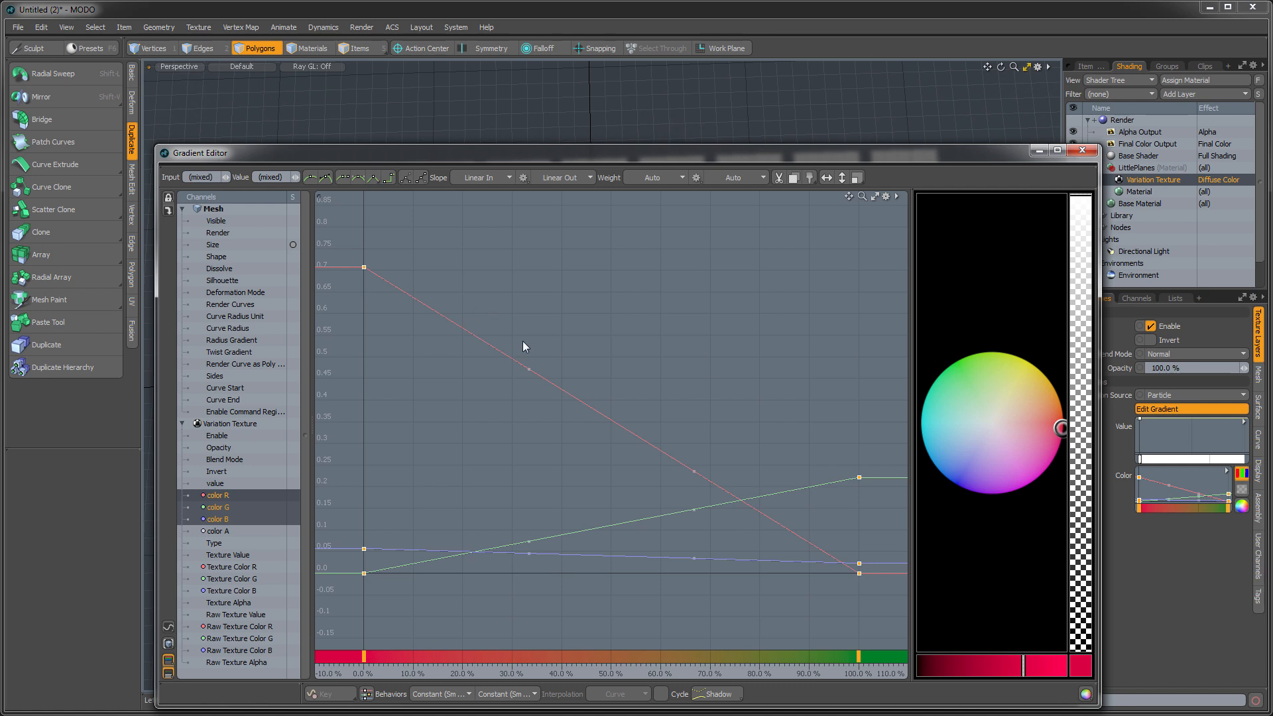
click(1082, 150)
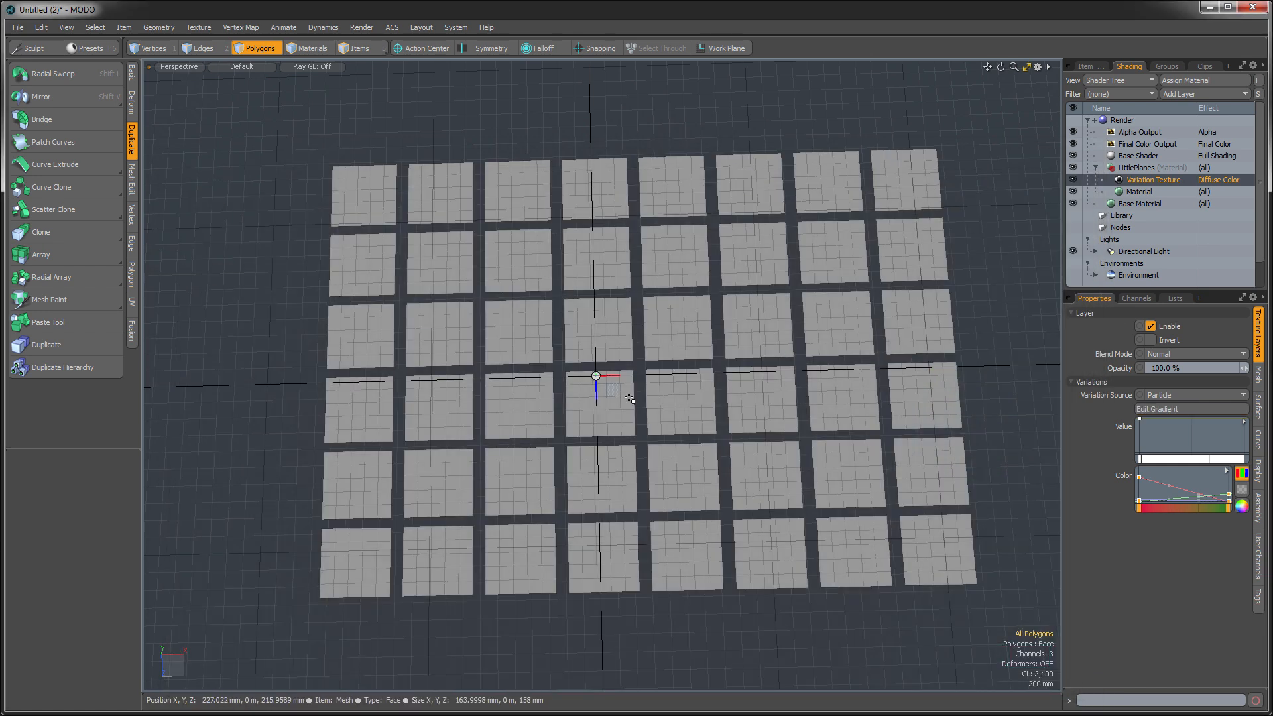
- Open the render preview and start rendering with the grid of planes framed
alt+shift+drag(622, 403, 615, 400)
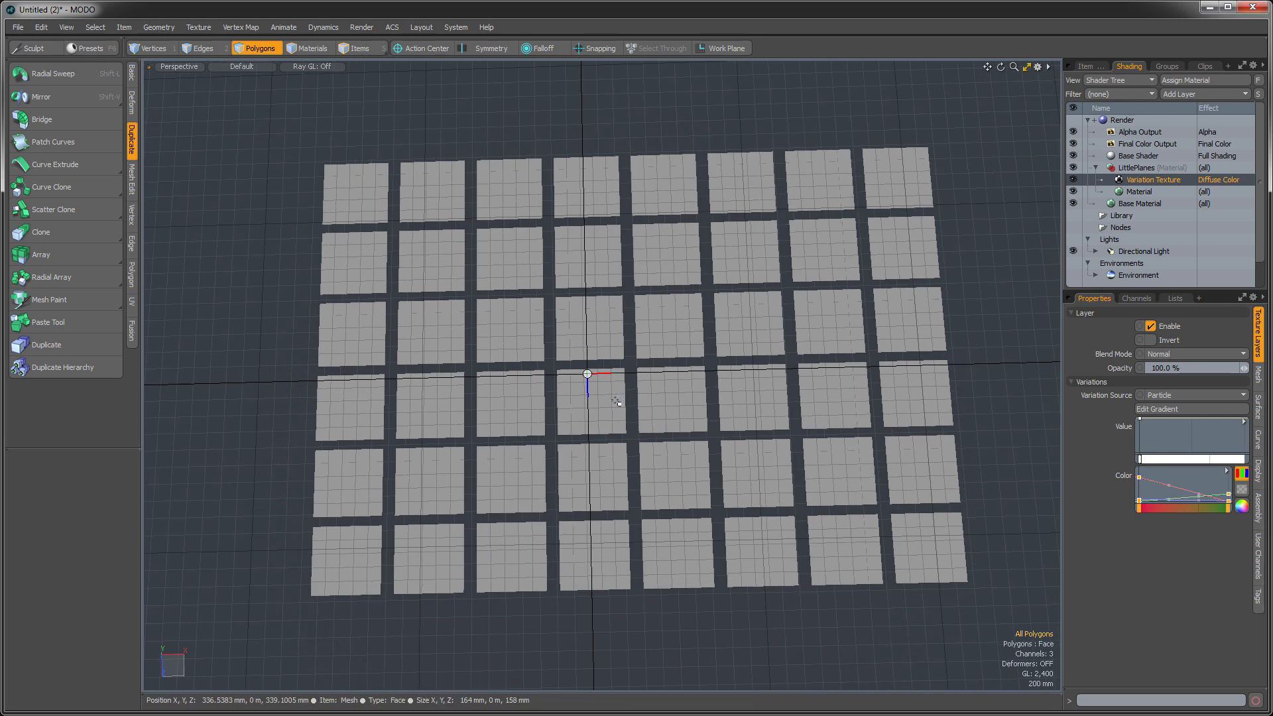
key(F8)
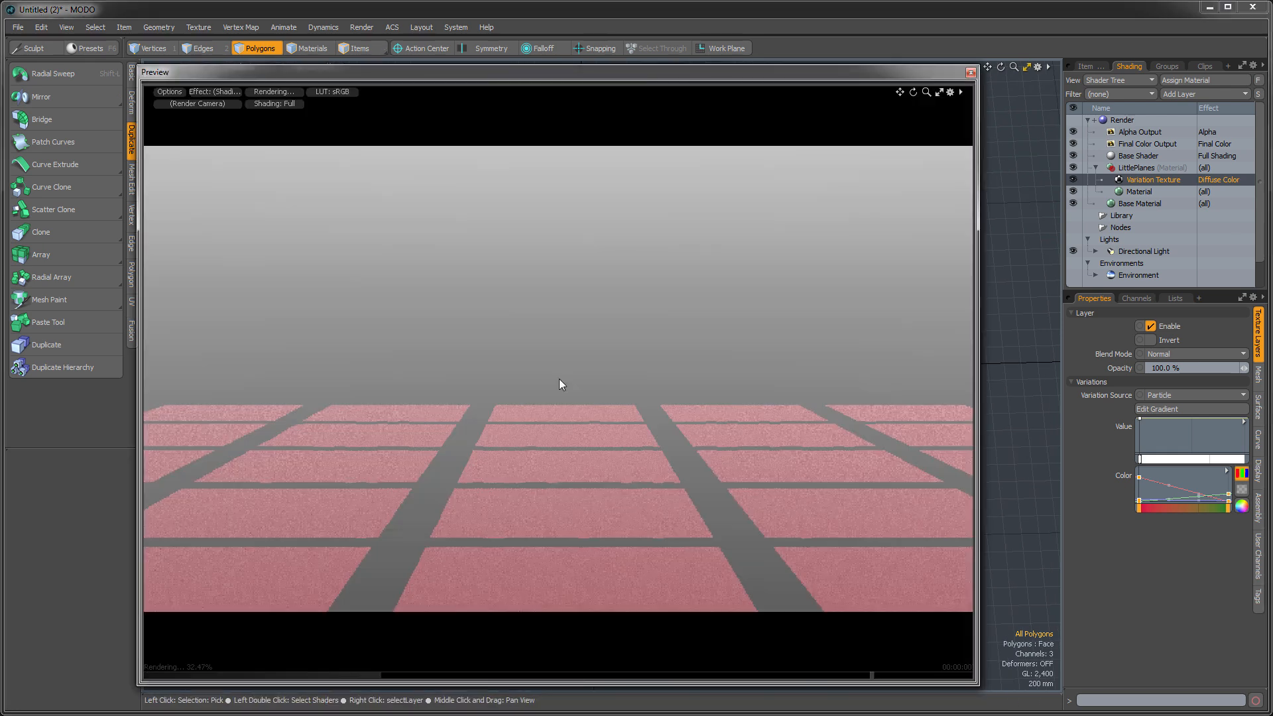
alt+drag(575, 411, 398, 415)
alt+drag(596, 434, 621, 445)
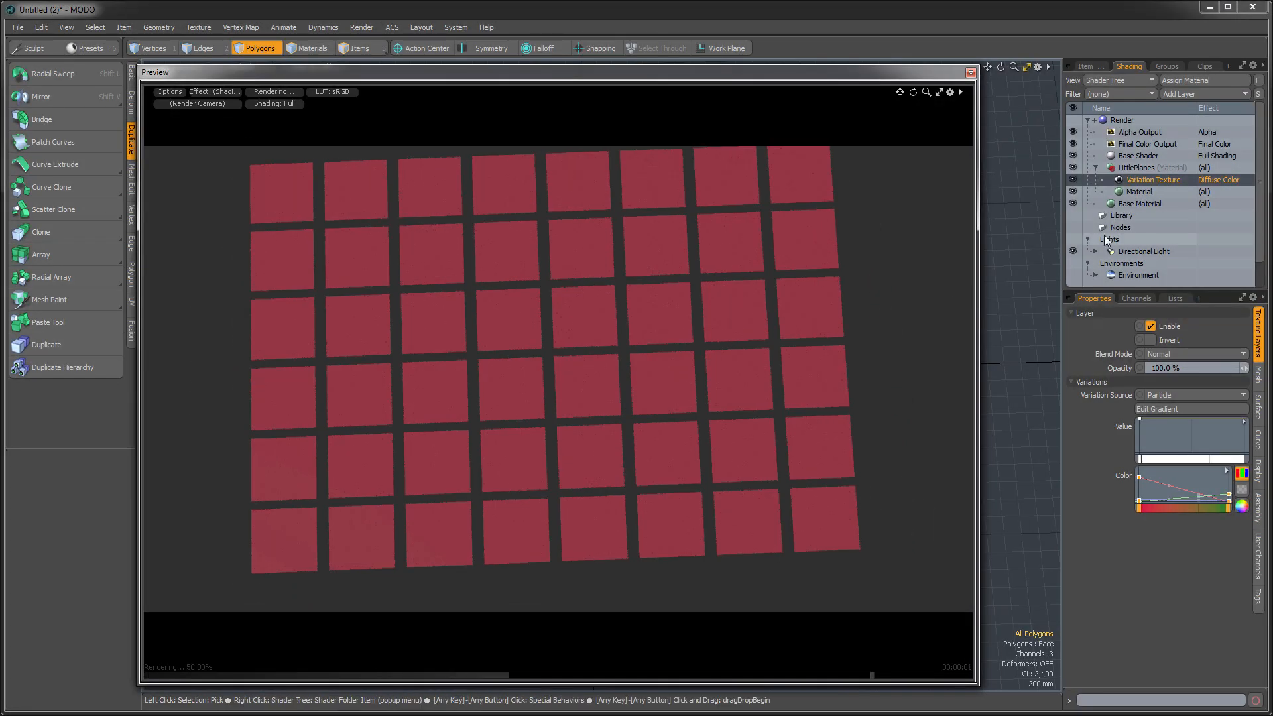
- Hide the Variation Texture layer and set the LittlePlanes material's diffuse color to 0.6, 0.0, 0.11
click(1073, 180)
click(1140, 191)
click(1151, 354)
drag(820, 276, 905, 291)
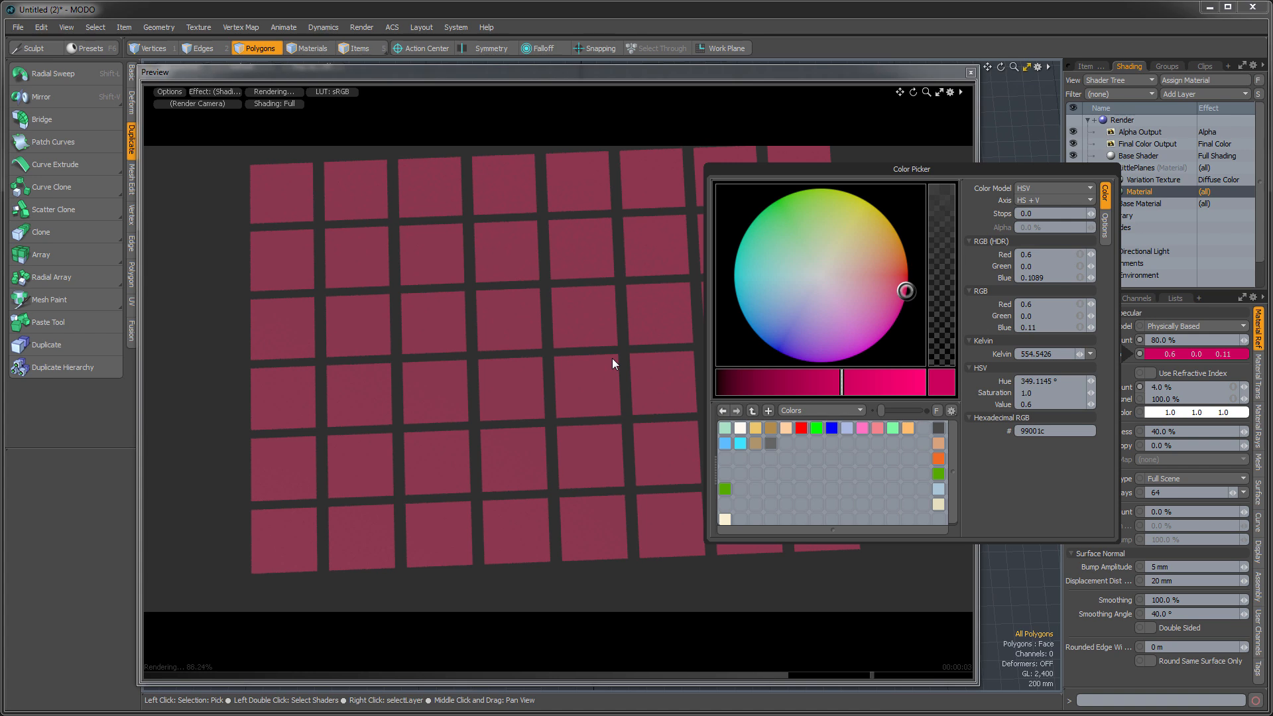
click(1083, 665)
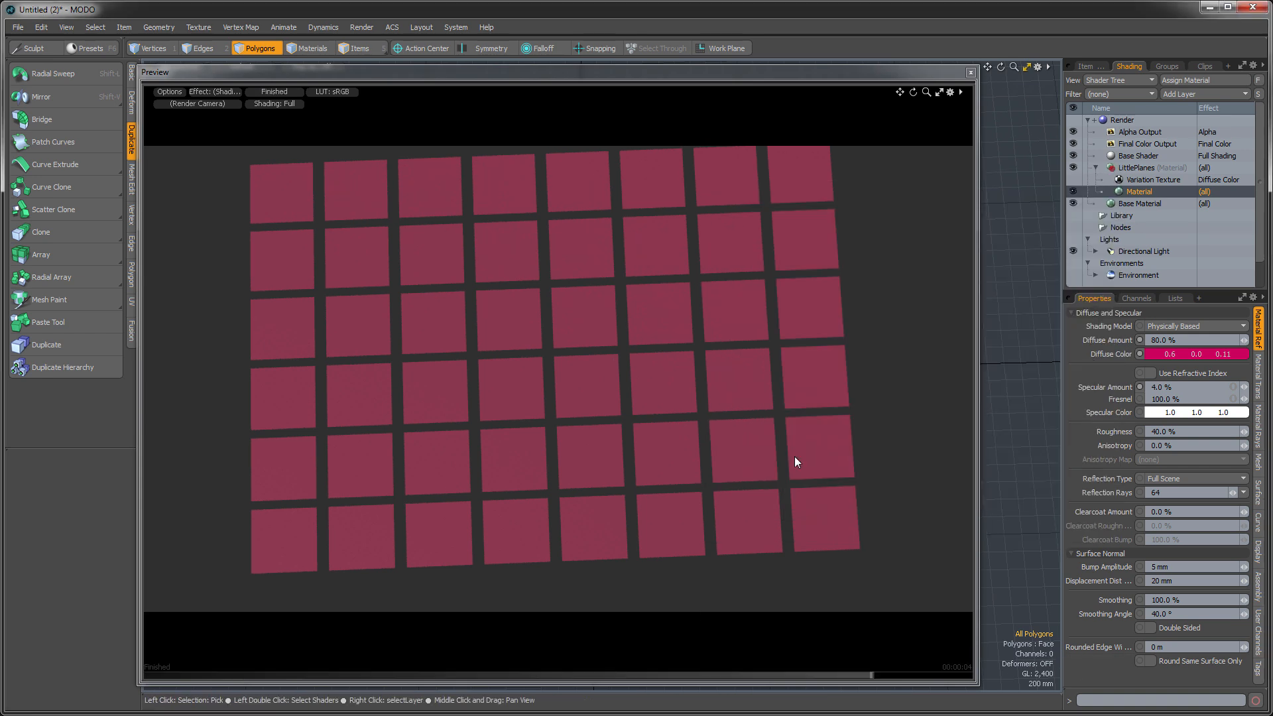
- Turn the Variation Texture layer back on and set its Variation Source to Mesh Part
alt+shift+drag(676, 414, 684, 433)
click(1074, 179)
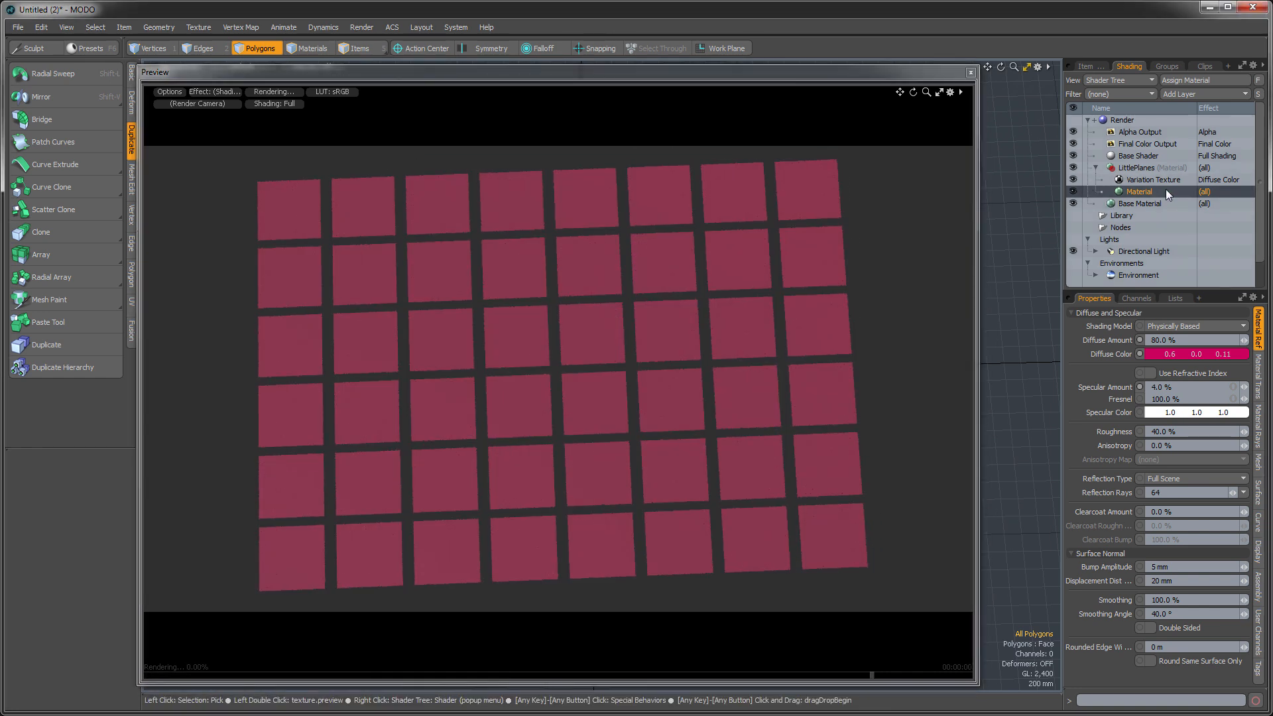
click(1148, 181)
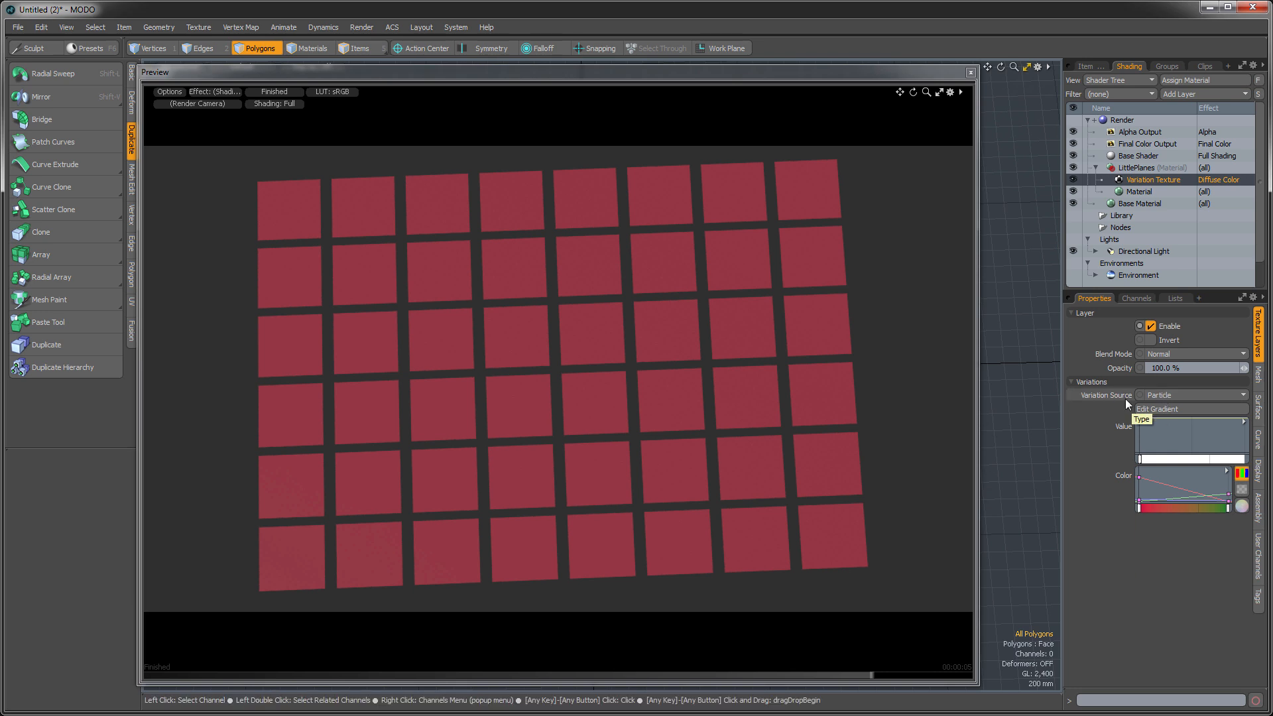
click(1168, 396)
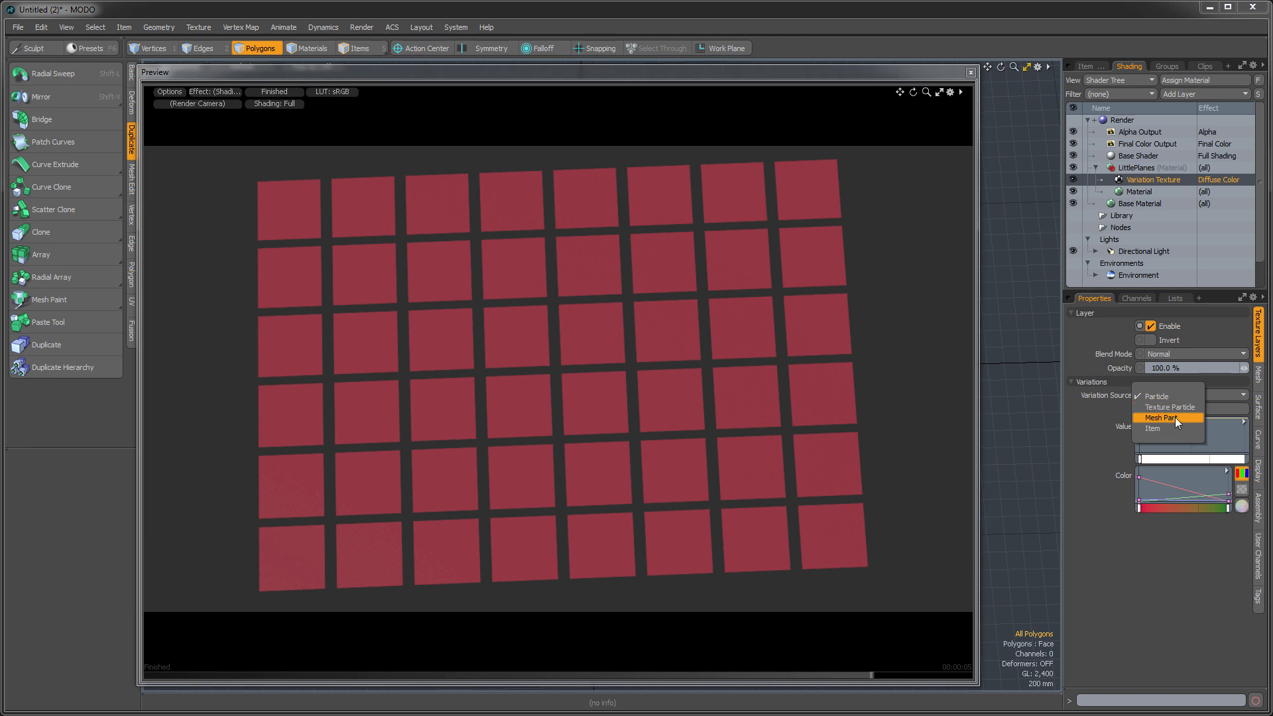
click(1175, 417)
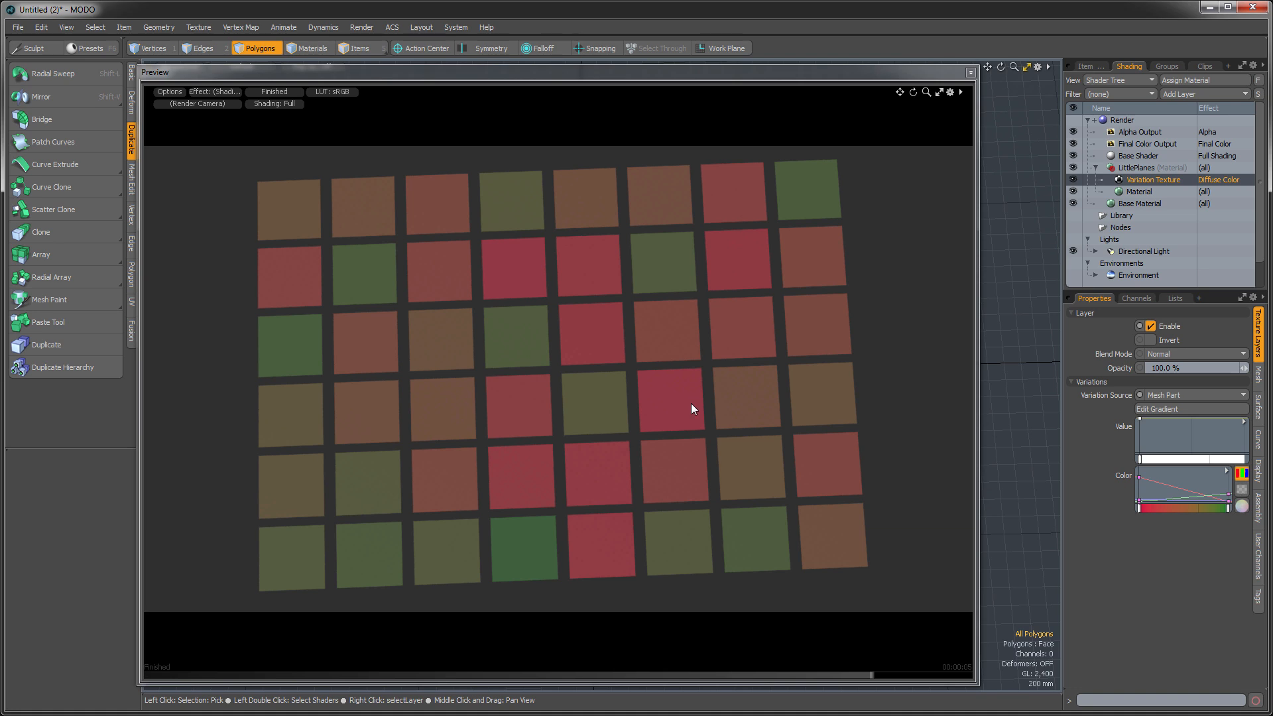
- Open the Variation Texture's color gradient in the Gradient Editor and add three color keys at about 17%, 51% and 82%
right_click(1179, 488)
click(1225, 470)
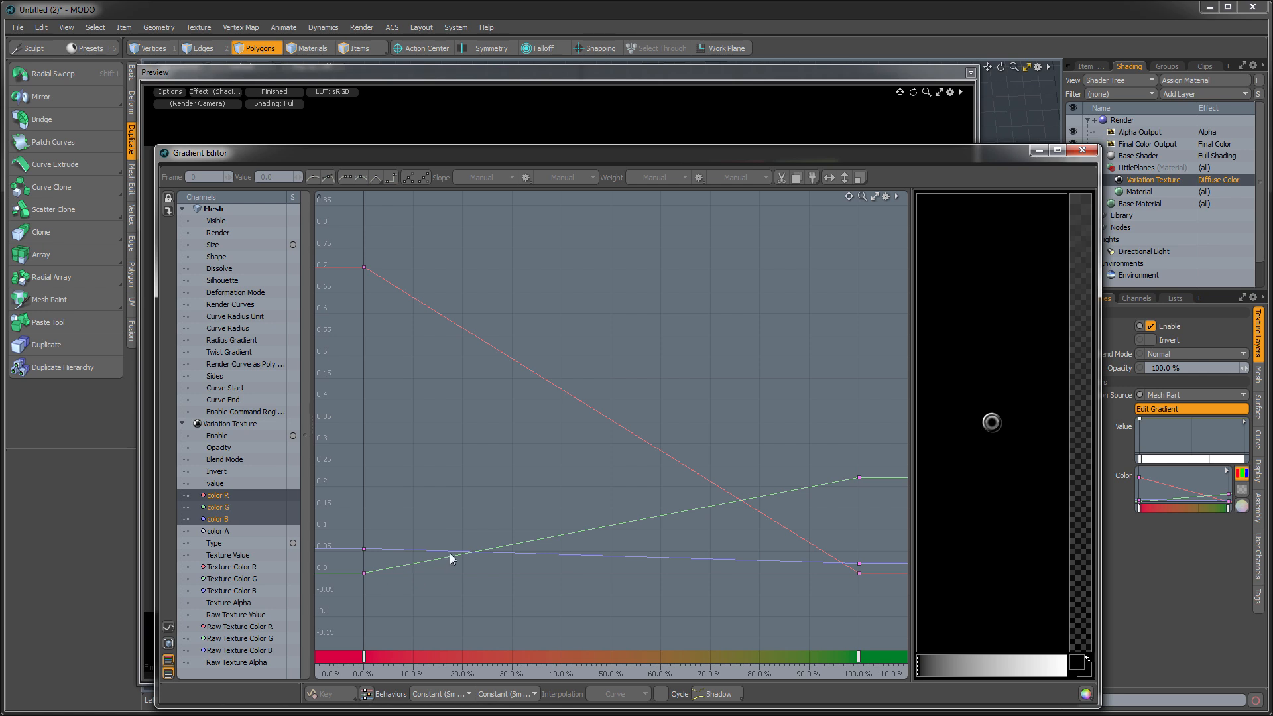
ctrl+click(449, 552)
ctrl+click(616, 547)
ctrl+click(772, 557)
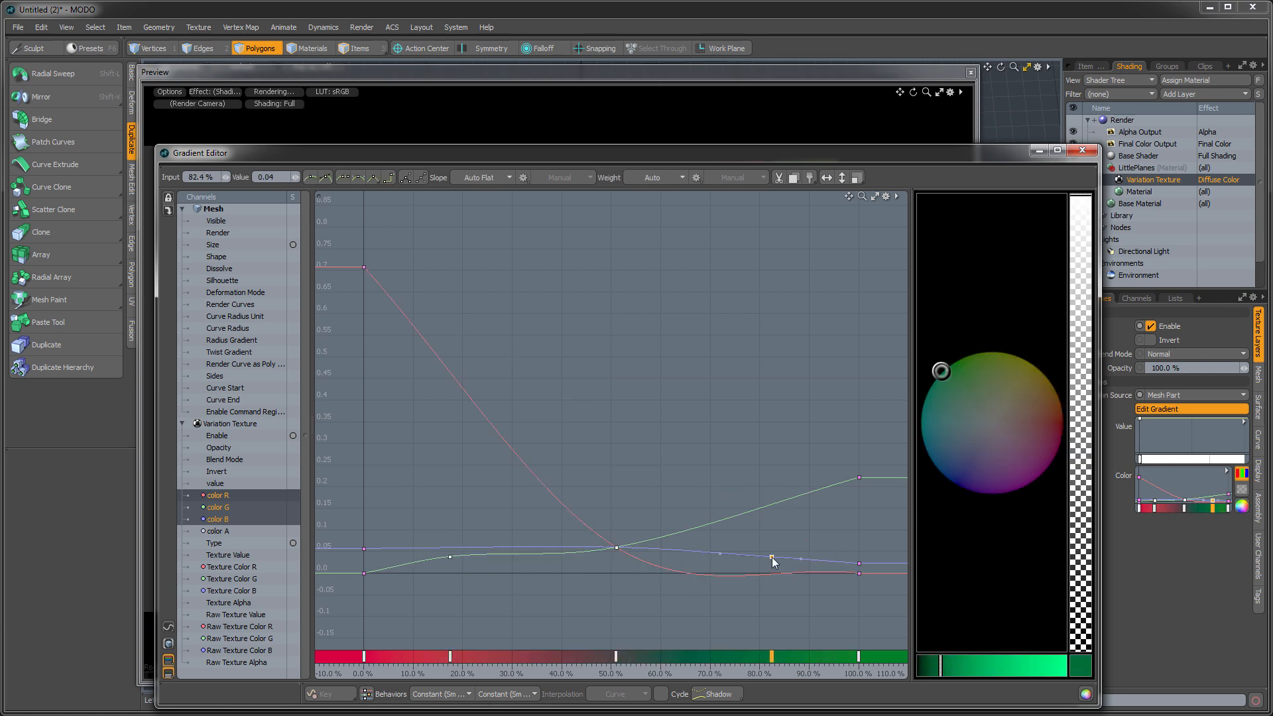
- Recolor the three new gradient keys: olive at about 82%, dark blue at 51% and purple at 17%
drag(985, 429, 1034, 365)
mouse_move(615, 450)
mouse_down()
mouse_move(610, 539)
mouse_move(650, 587)
mouse_up()
drag(975, 400, 954, 483)
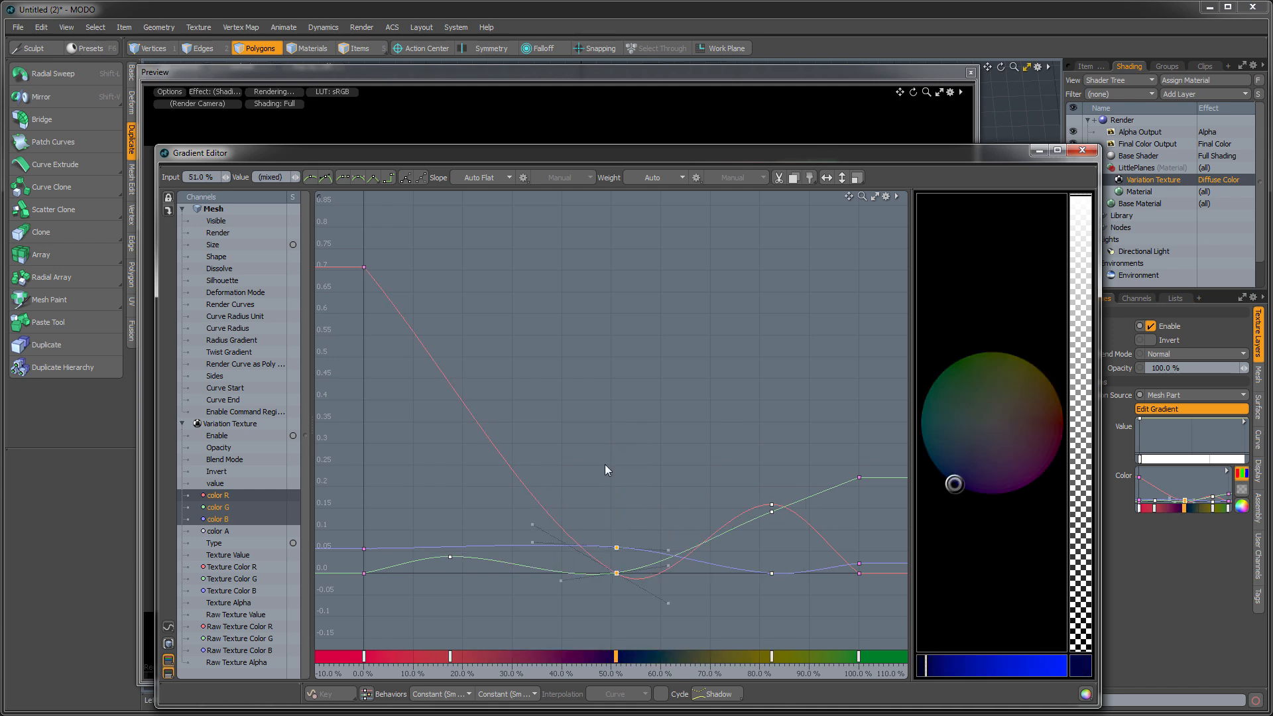
drag(419, 586, 481, 470)
drag(1053, 420, 1018, 489)
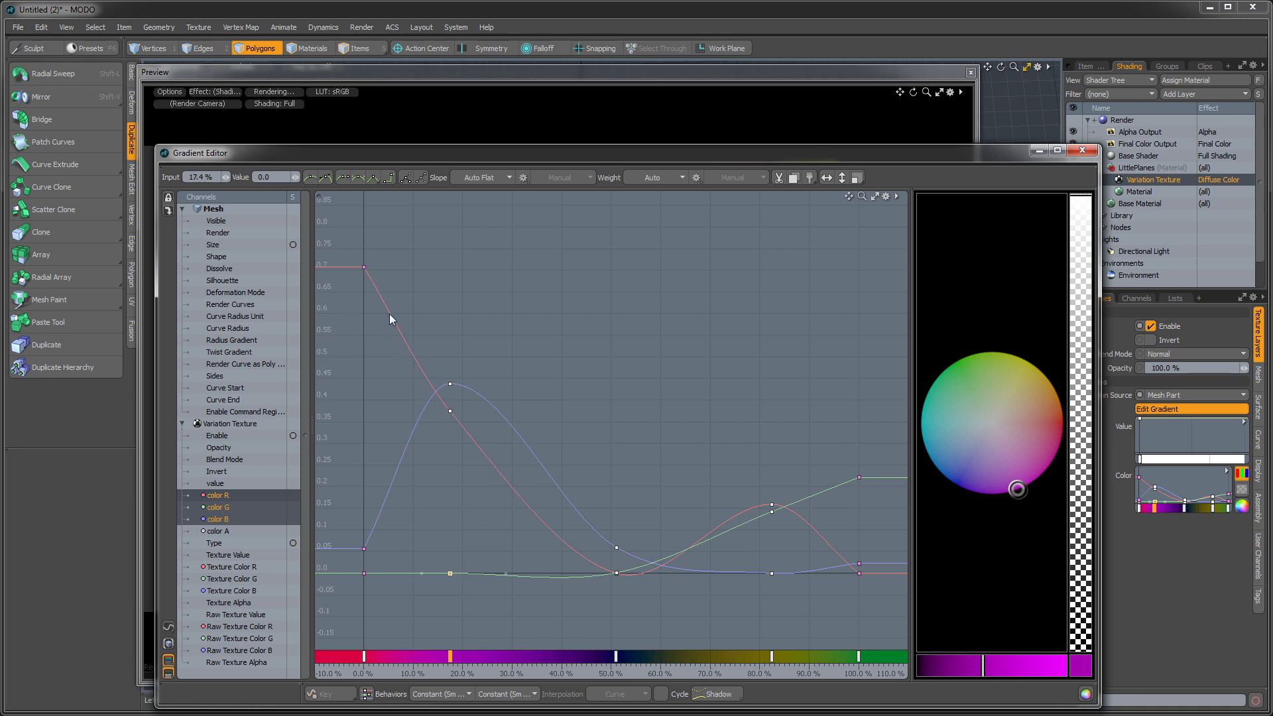
- Make all the color keys' slopes stepped and move the purple, blue, olive and green keys to about 25%, 45%, 67% and 84%
drag(340, 246, 909, 661)
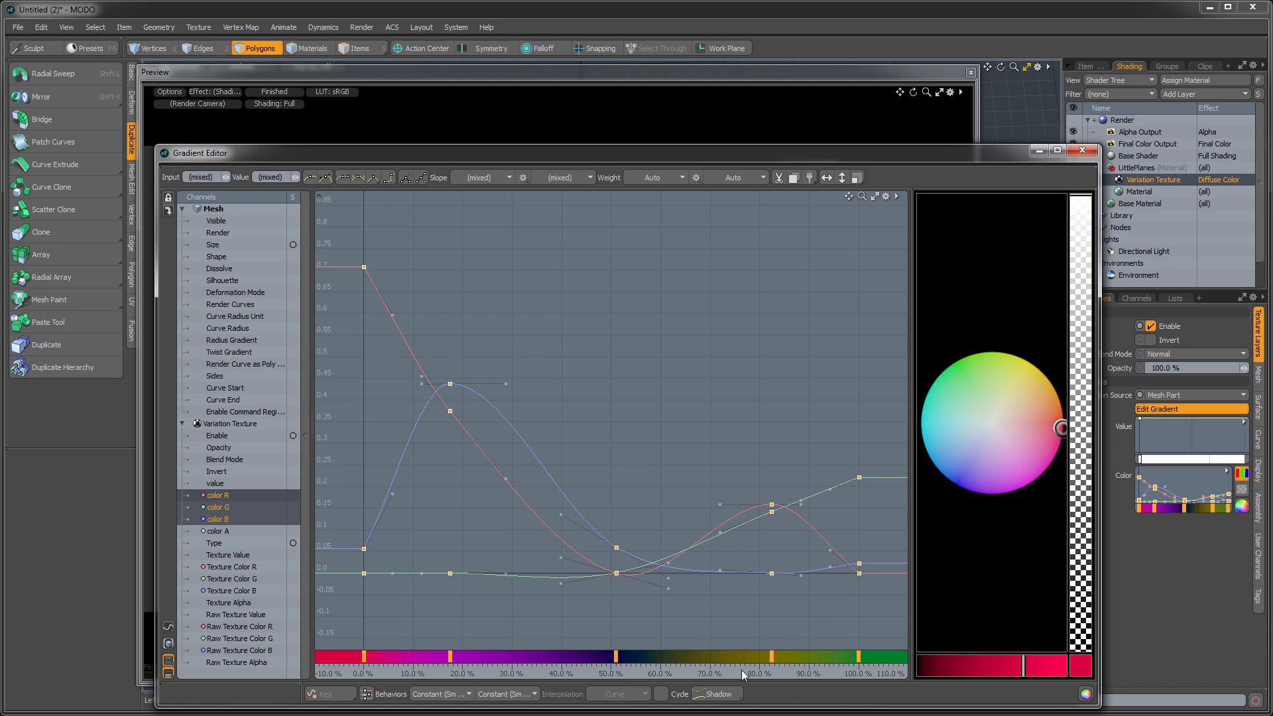
click(388, 177)
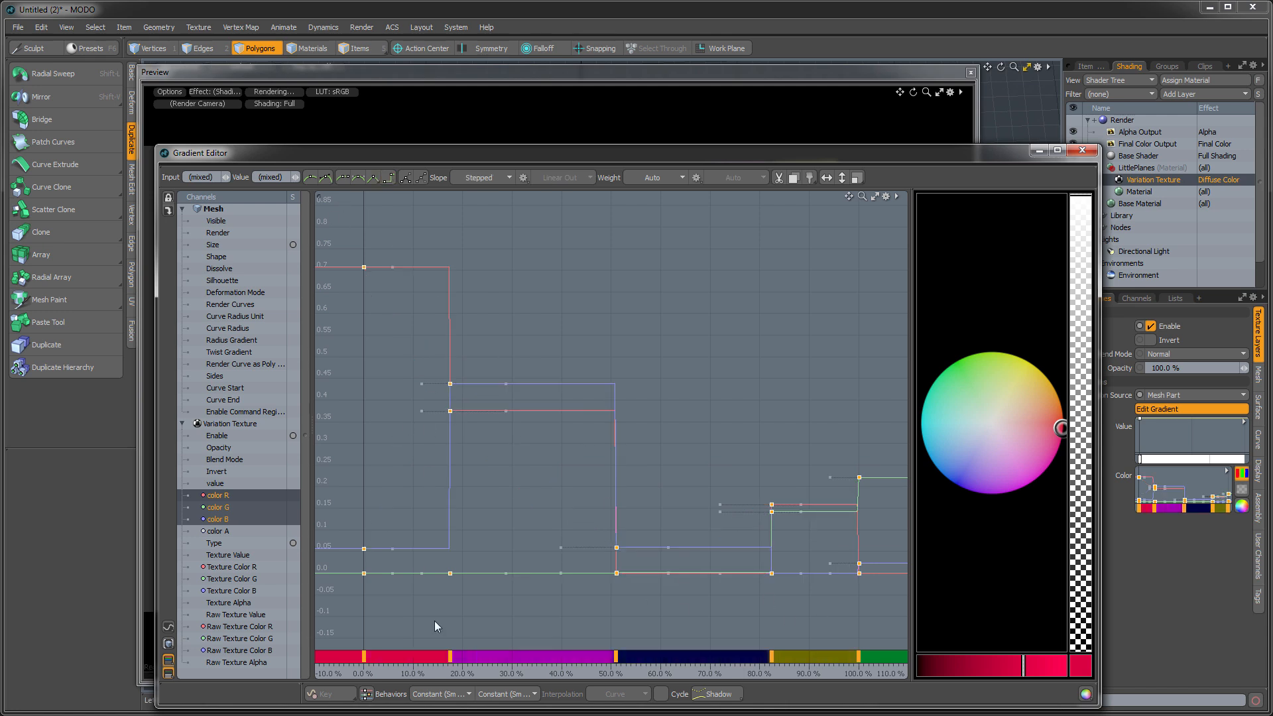
drag(452, 663, 485, 658)
click(464, 598)
drag(615, 661, 587, 661)
drag(772, 661, 696, 661)
drag(858, 660, 778, 661)
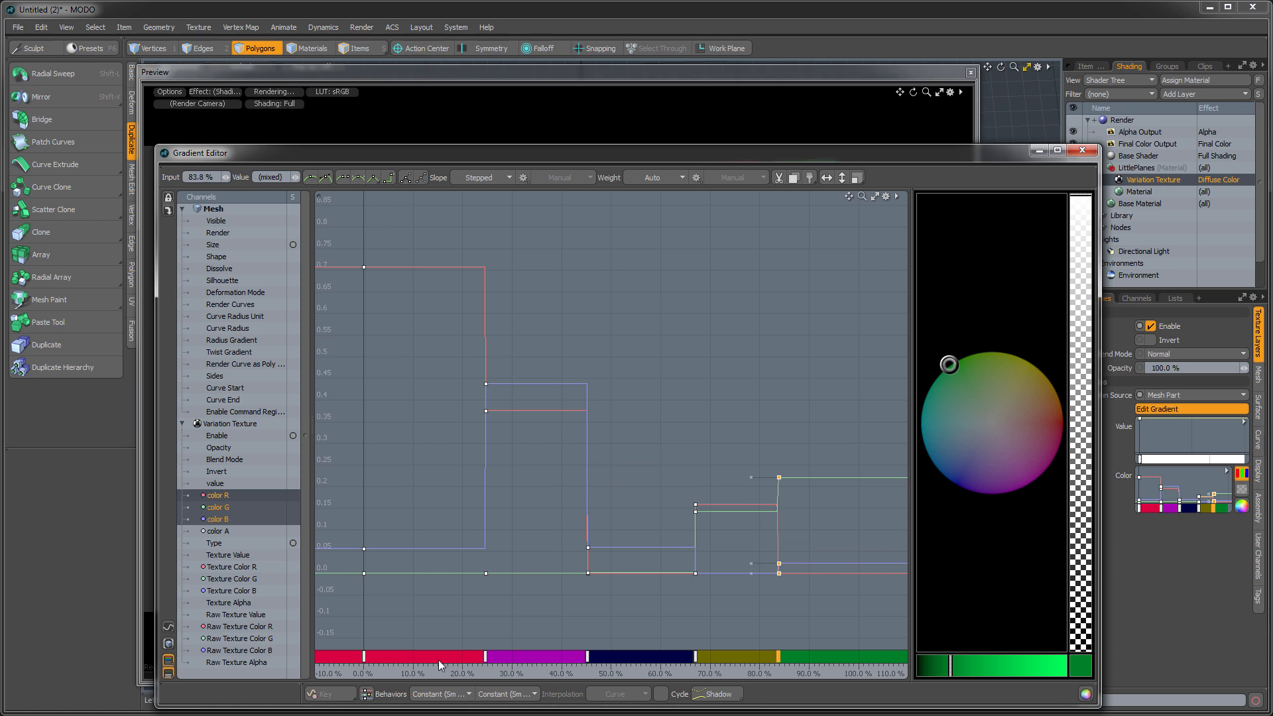
- Space the purple, blue, olive and green keys evenly at about 20%, 40%, 60% and 80%, and close the Gradient Editor
drag(486, 661, 464, 659)
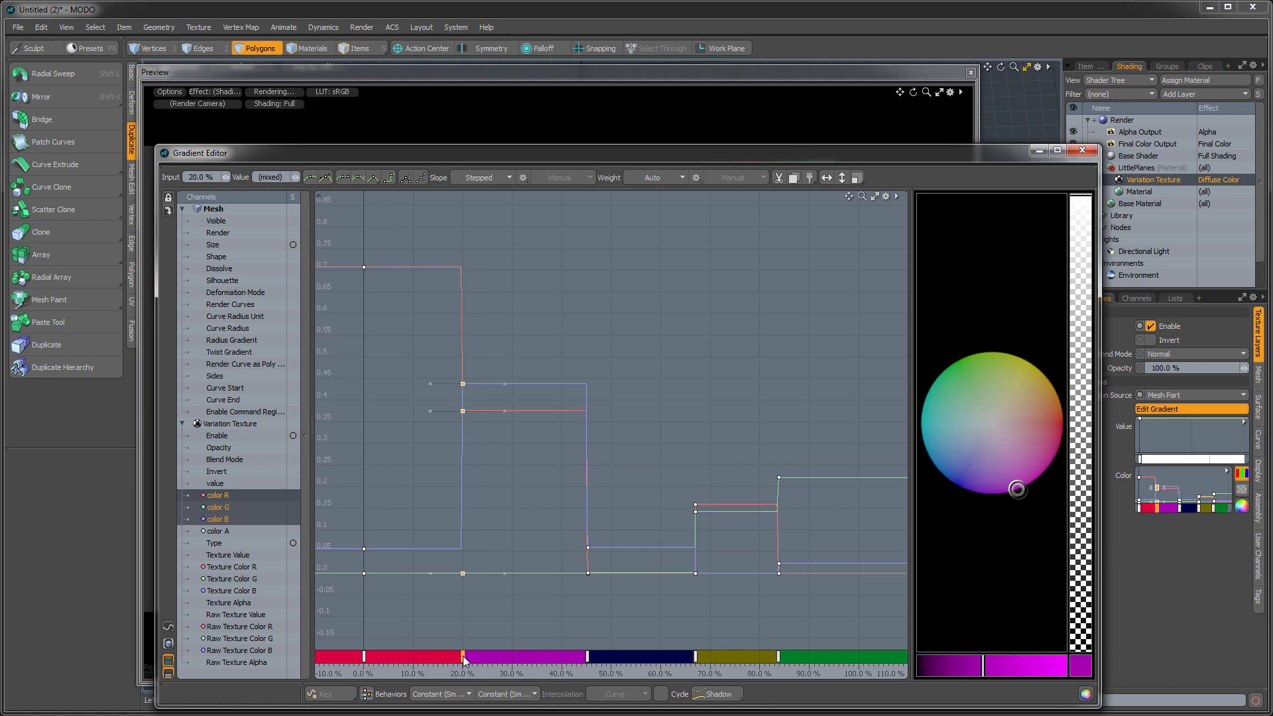
click(587, 655)
drag(587, 657, 562, 658)
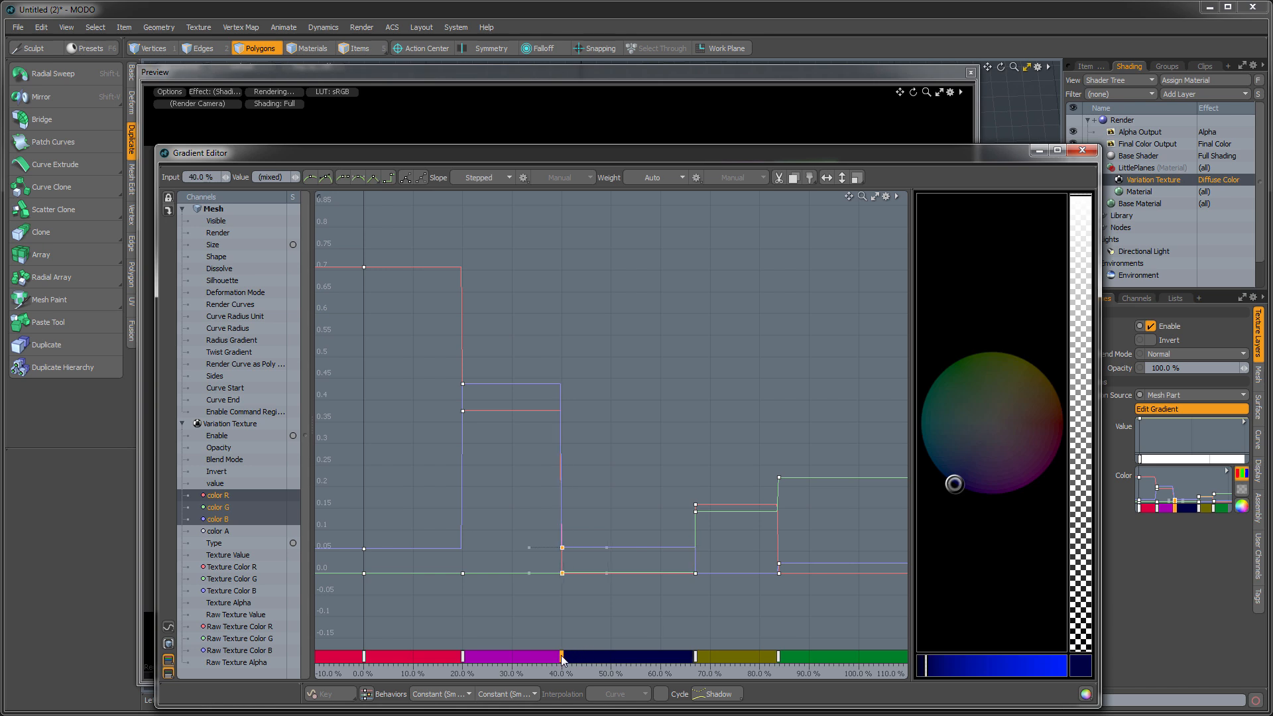
drag(696, 658, 662, 657)
drag(777, 656, 759, 655)
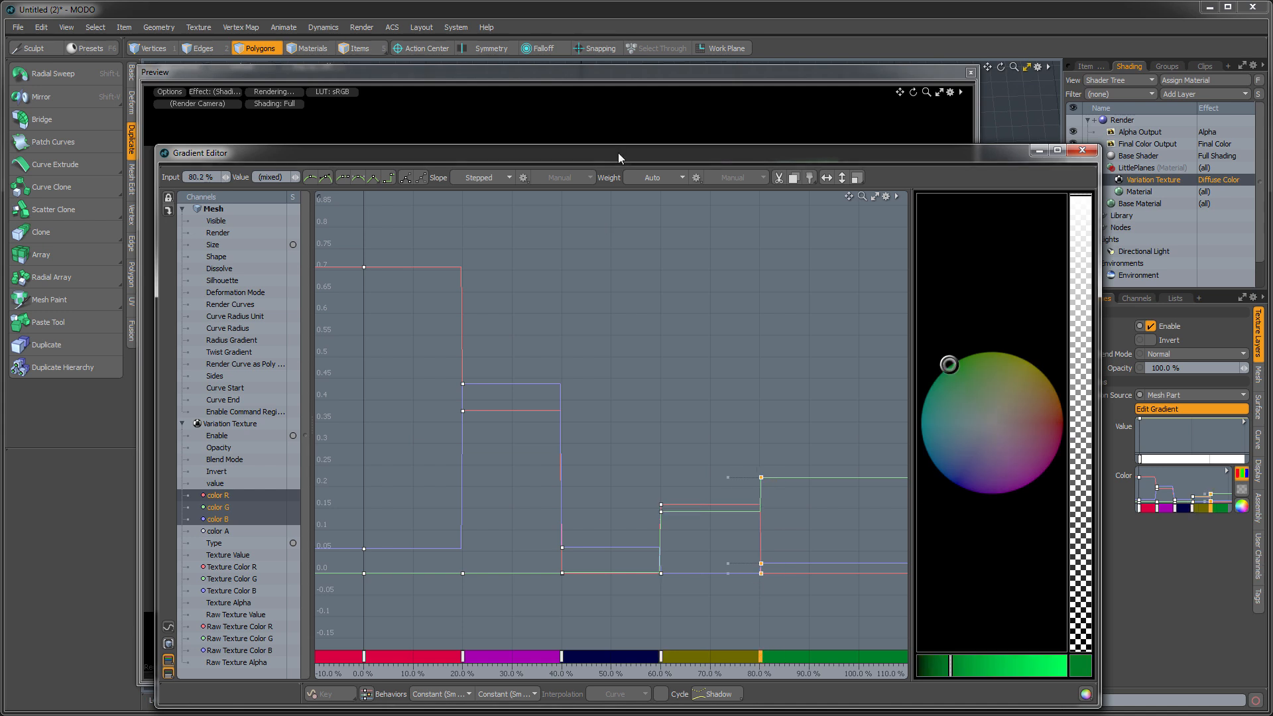
click(1082, 150)
alt+drag(569, 440, 587, 399)
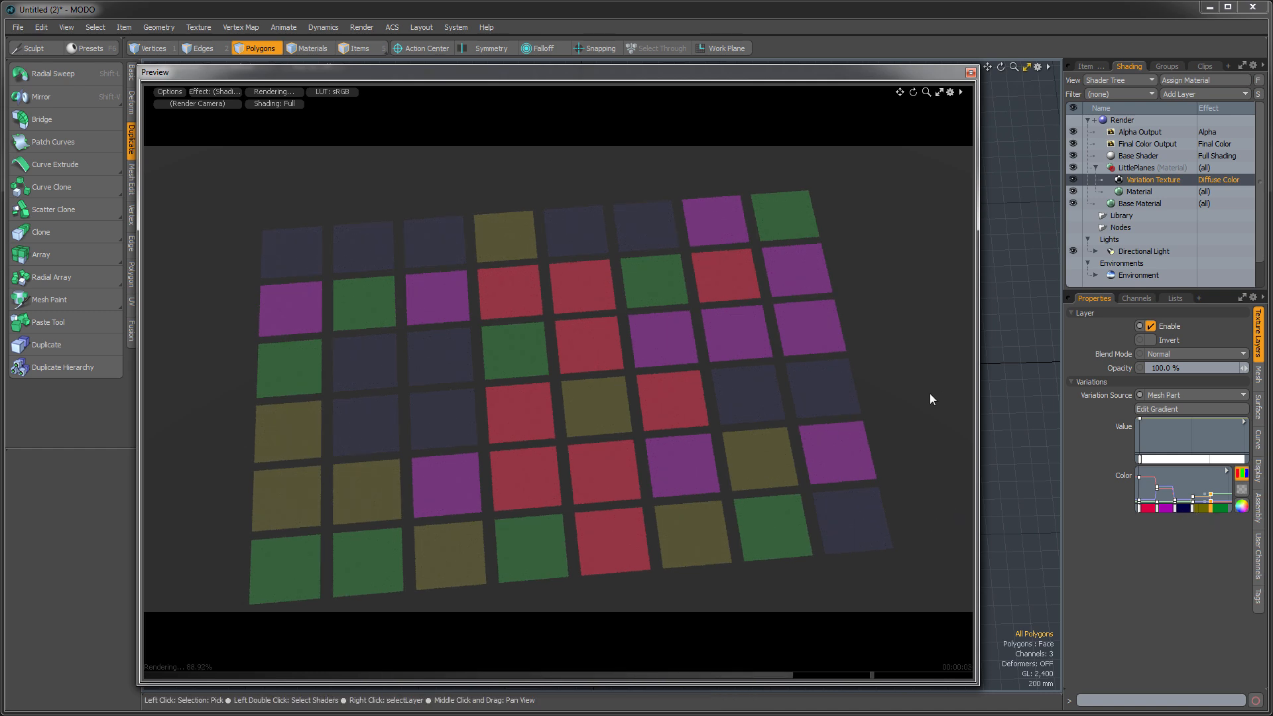
- Reopen the color gradient in its editor and move the purple, blue, olive and green keys to about 5%, 11%, 21% and 35%
right_click(1226, 470)
click(1227, 469)
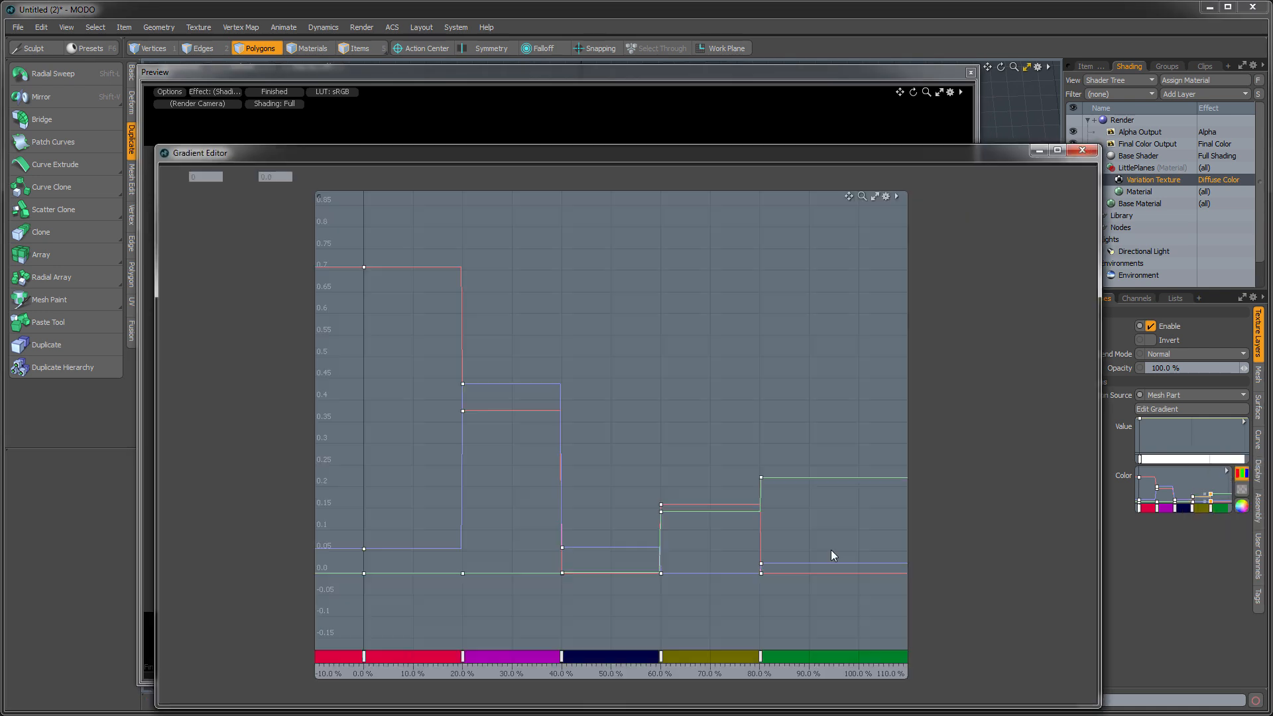
drag(462, 655, 388, 655)
drag(562, 656, 419, 656)
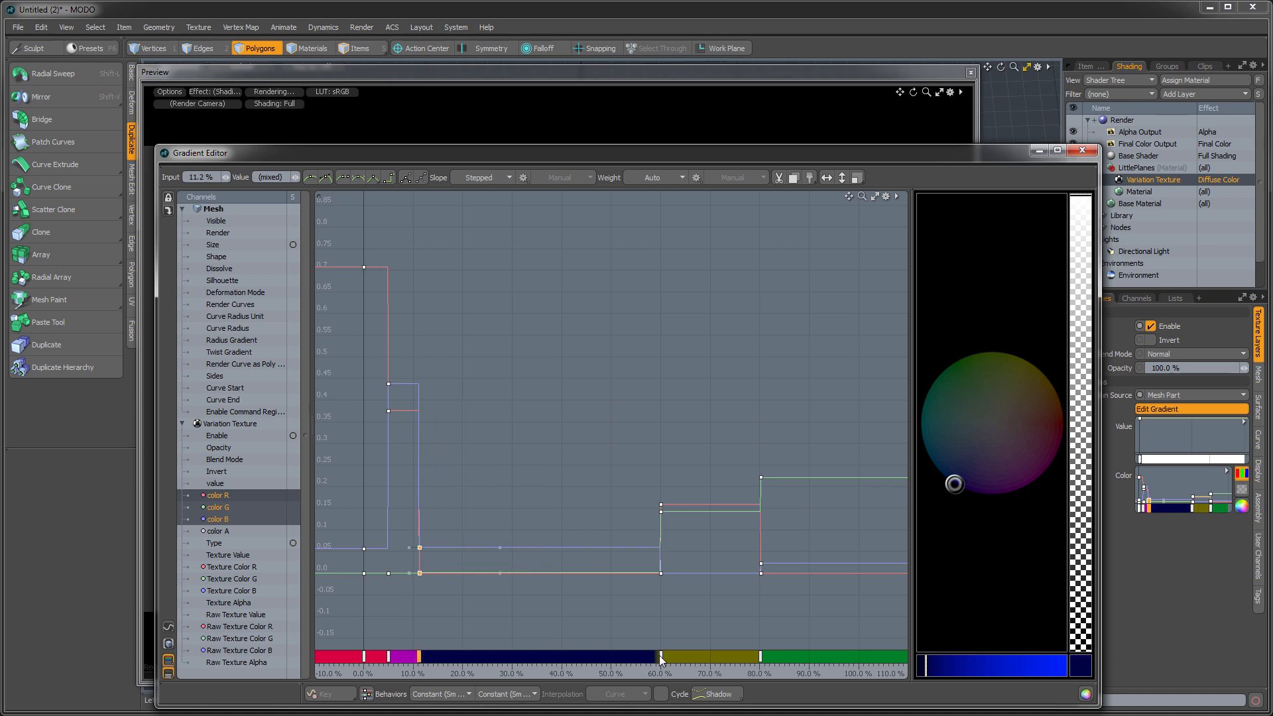
drag(660, 657, 468, 657)
drag(760, 657, 537, 659)
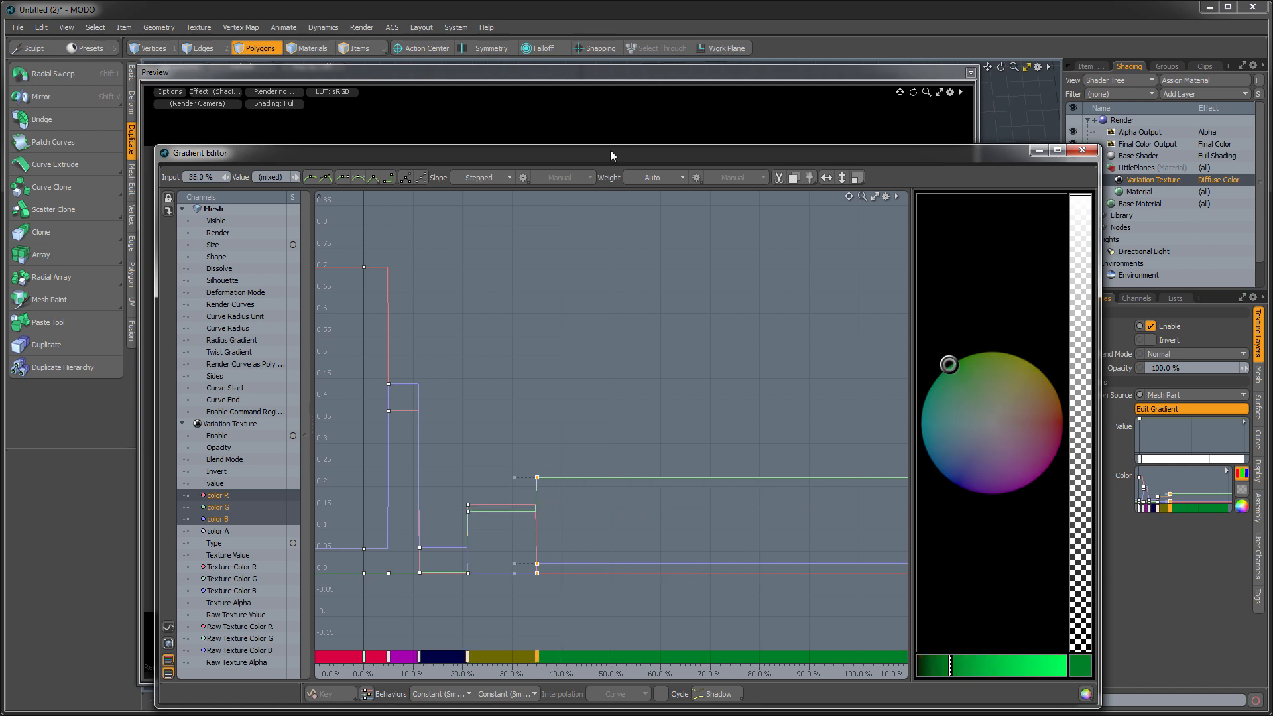
- Shrink the Gradient Editor to examine the planes' color distribution in the render preview, and close the editor
drag(611, 144, 615, 515)
click(575, 374)
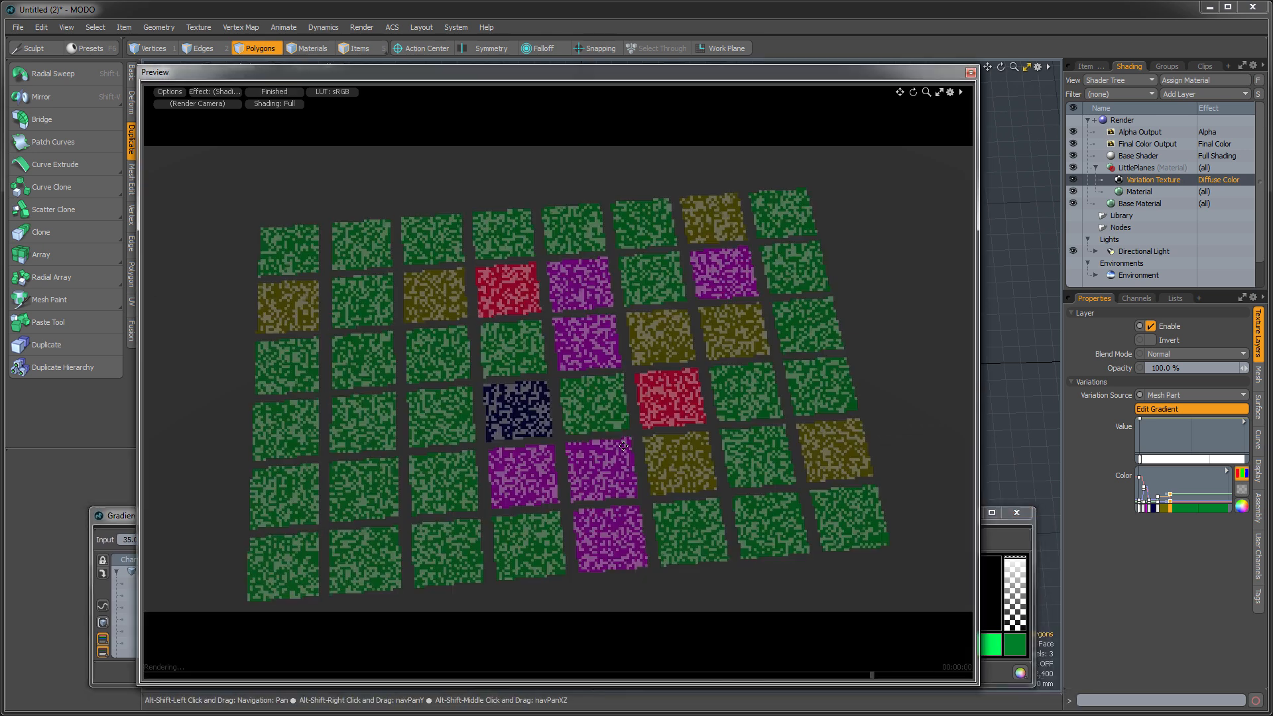
click(989, 543)
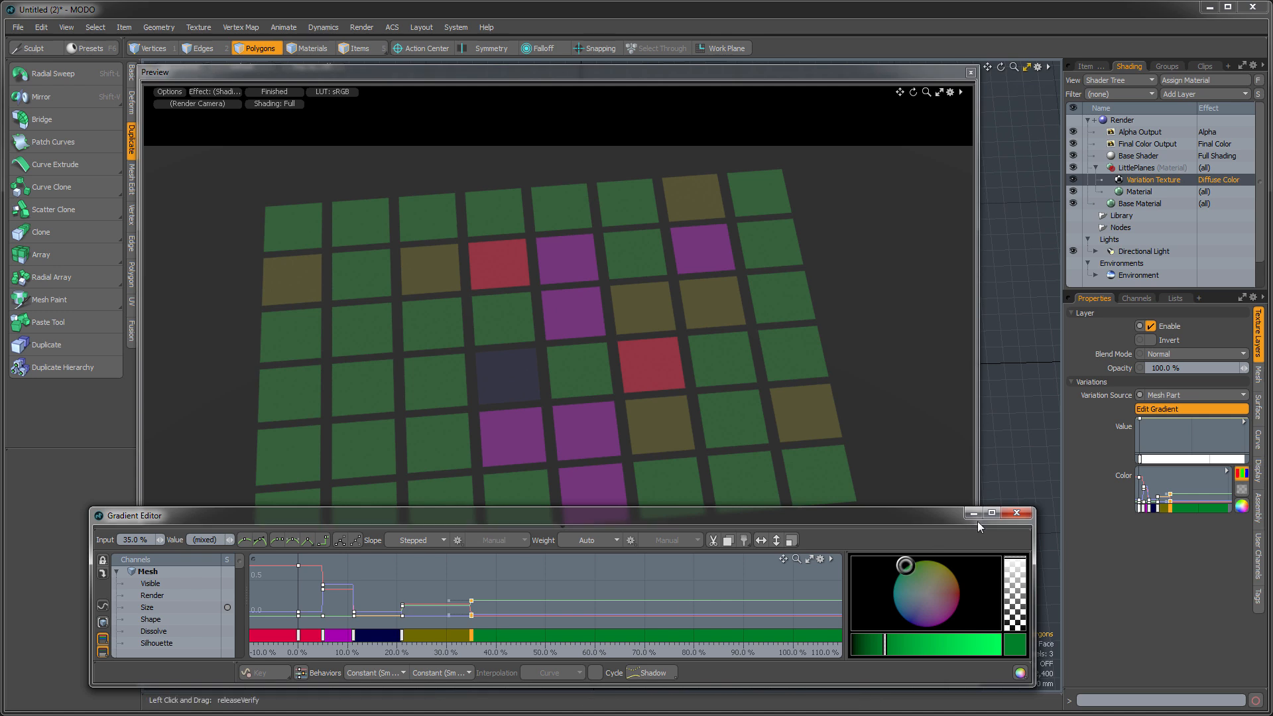
click(1009, 509)
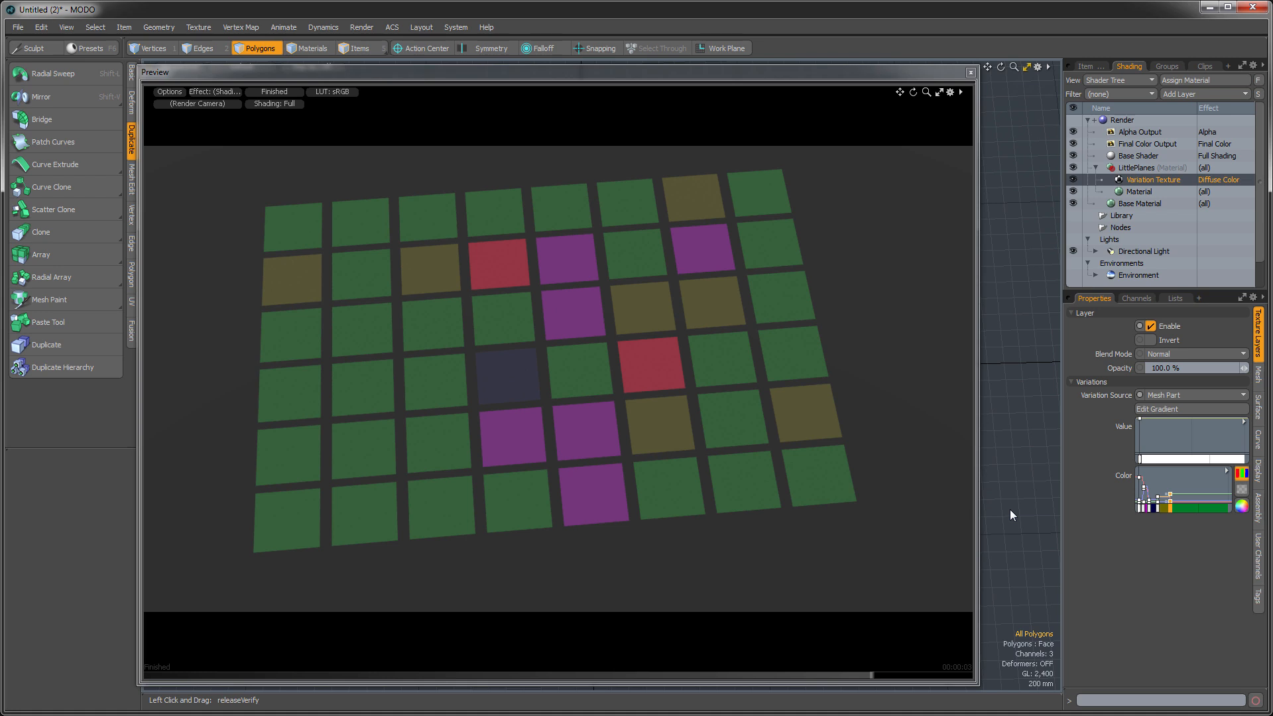
- Close the render preview and make TextureOffset.lxo the active scene with its wooden planks framed
click(971, 71)
click(1087, 66)
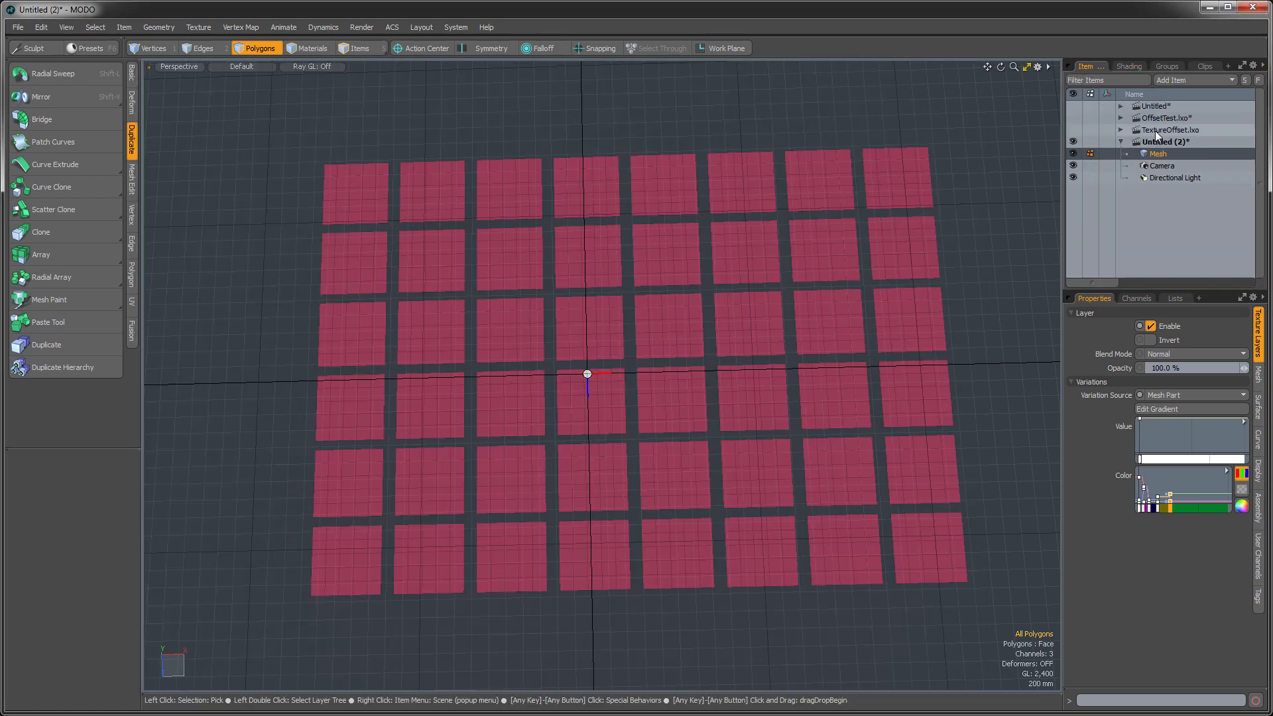
click(1157, 130)
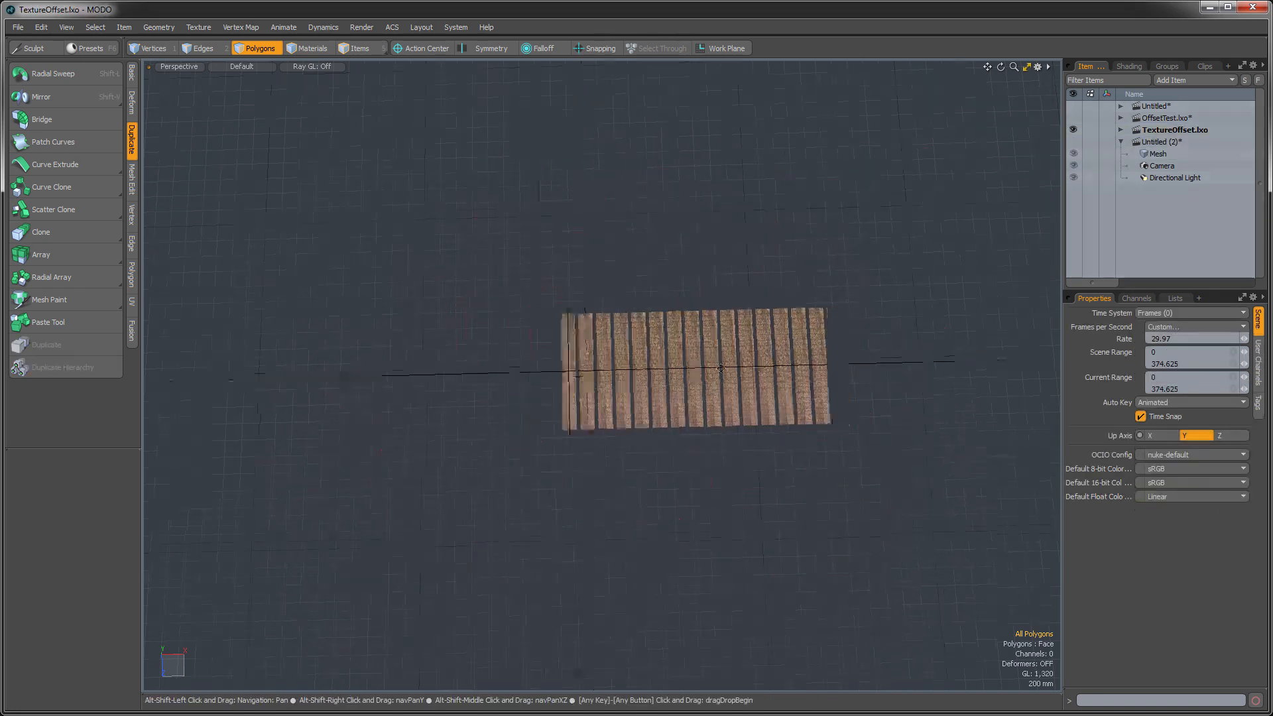
scroll(710, 411, up, 5)
scroll(710, 411, down, 5)
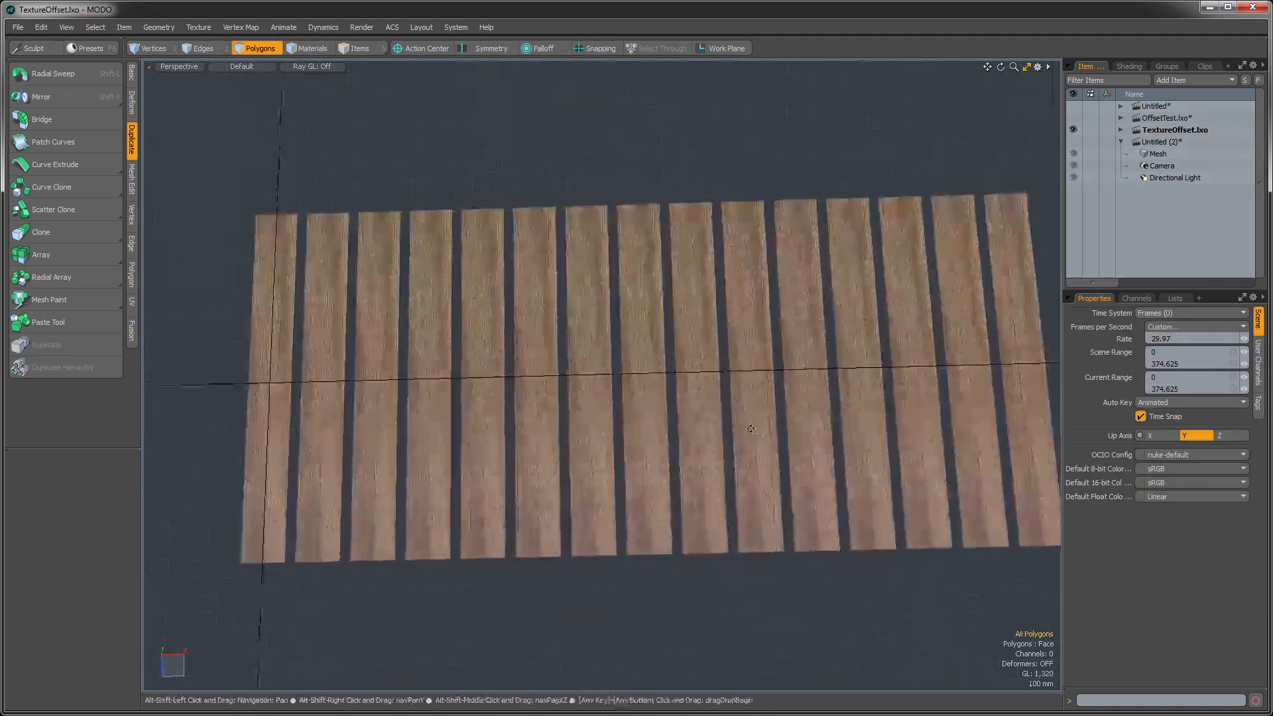
alt+drag(421, 459, 248, 421)
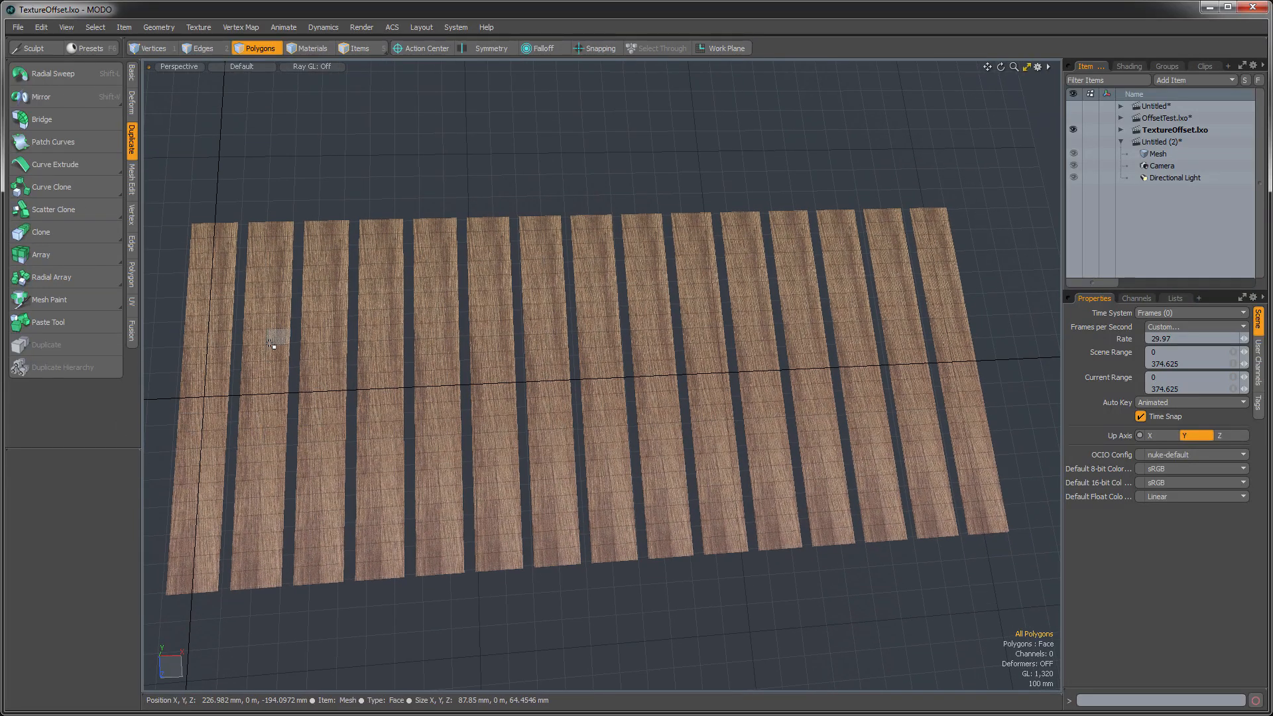
- Switch to the UV layout and select the WoodTexture layer to examine the planks' UVs against the wood image
key(ctrl+Tab)
click(297, 370)
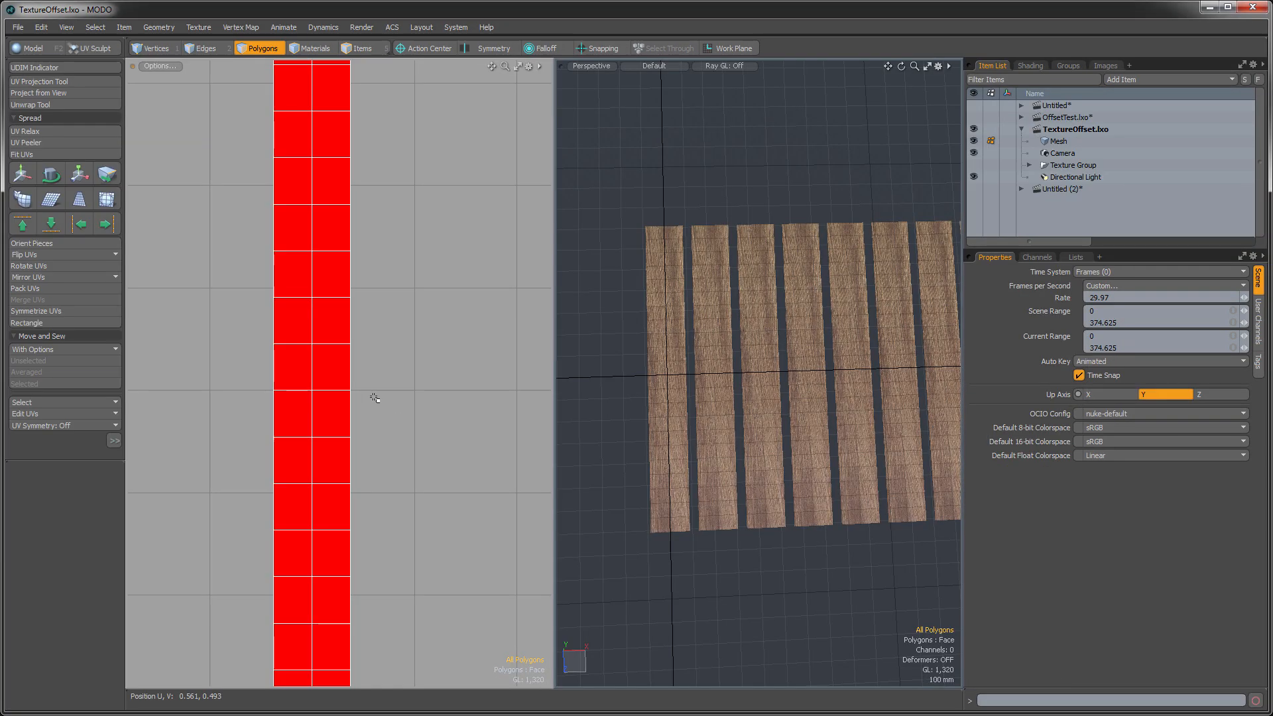
ctrl+alt+drag(392, 393, 332, 404)
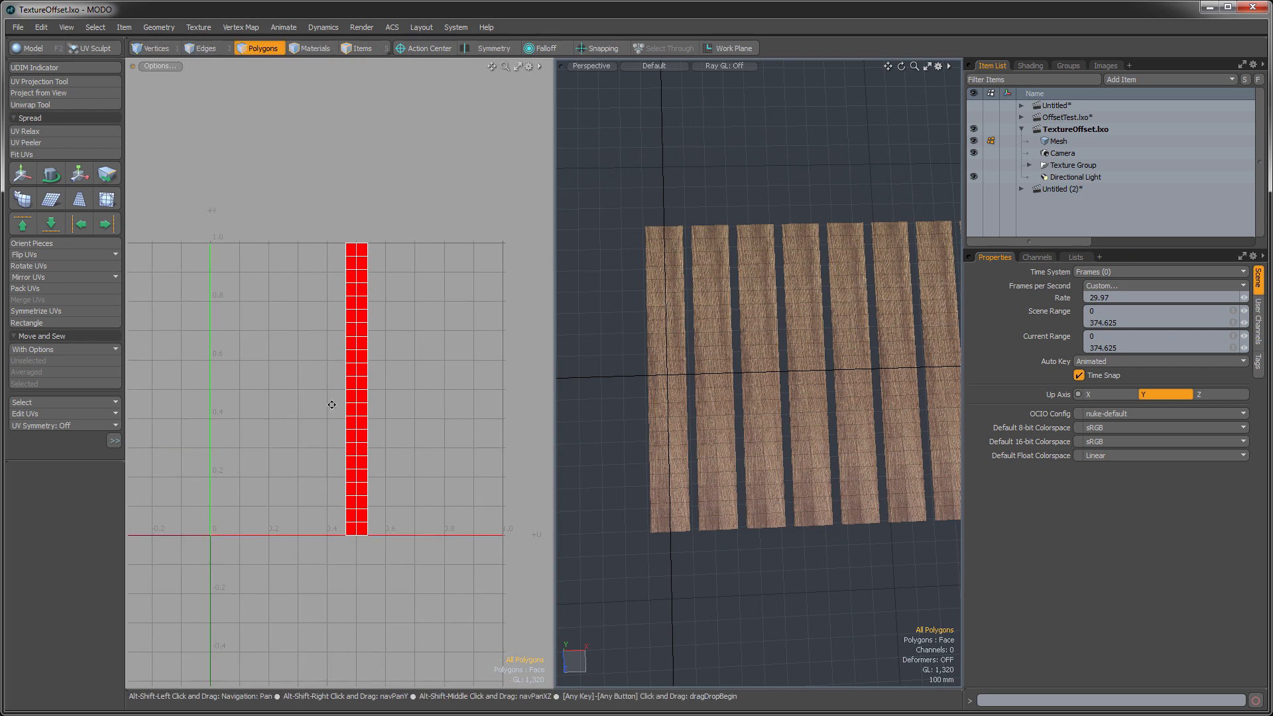
click(1028, 66)
click(1039, 167)
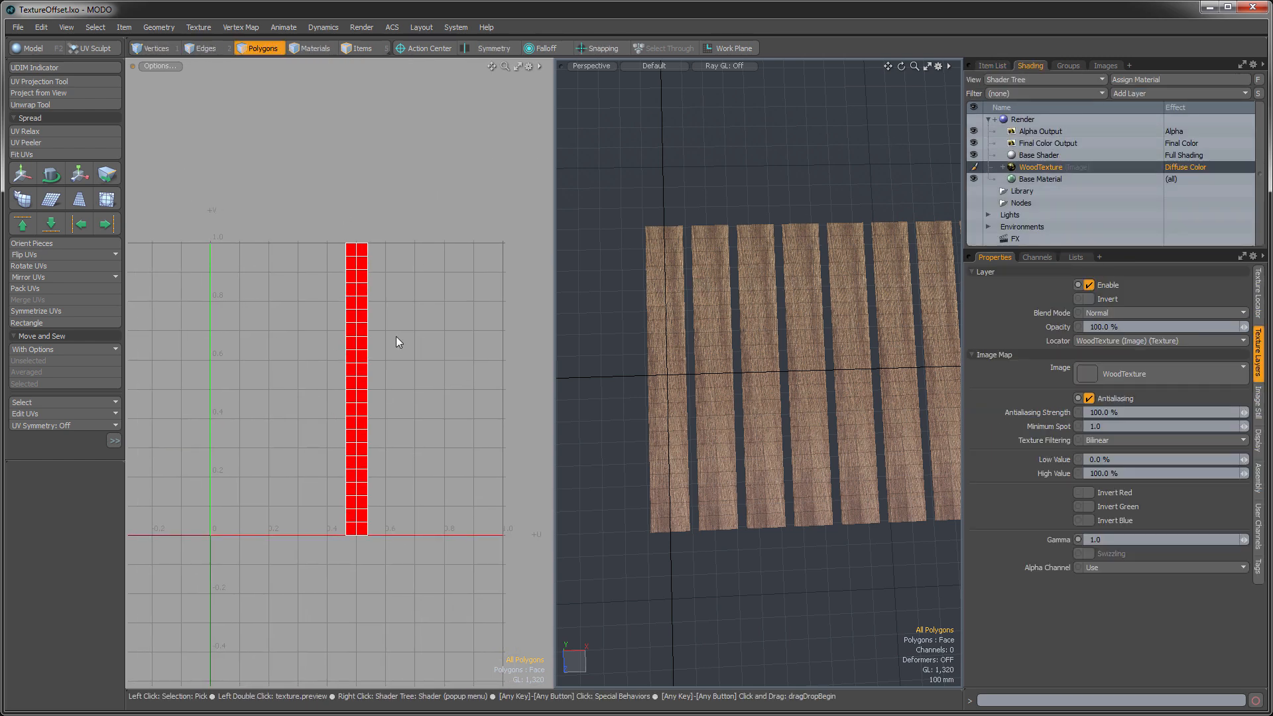
alt+shift+drag(424, 340, 397, 332)
alt+shift+drag(706, 404, 662, 412)
scroll(824, 427, down, 3)
alt+shift+drag(826, 426, 734, 445)
alt+shift+drag(840, 436, 777, 418)
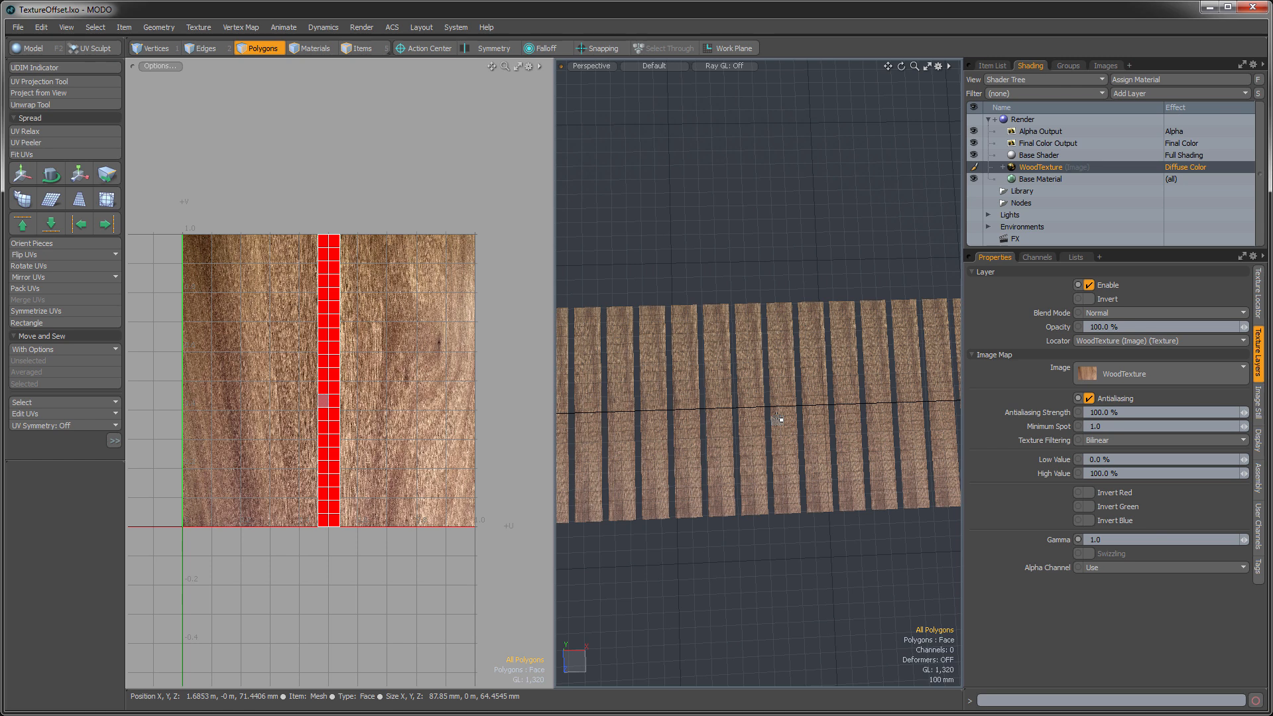
scroll(737, 484, down, 3)
alt+shift+drag(714, 477, 713, 463)
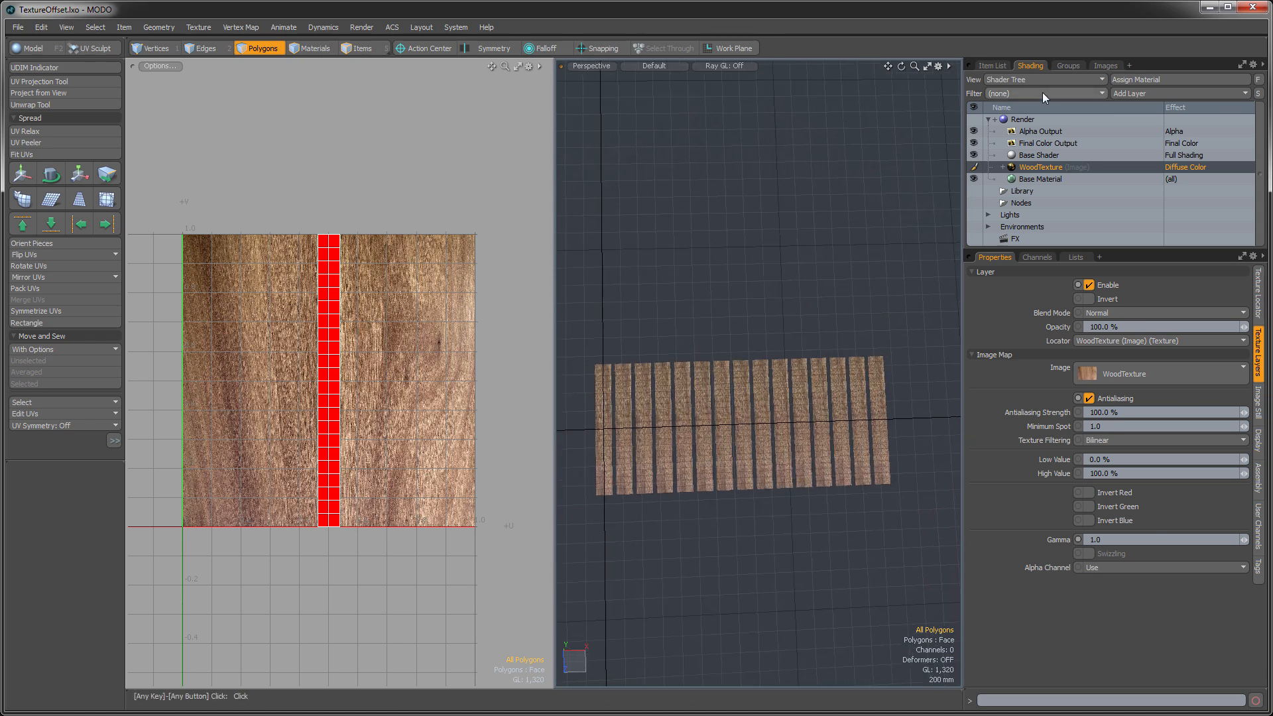
- Add a Variation Texture layer and place it between the WoodTexture image and the Base Material in the Shader Tree
click(1037, 179)
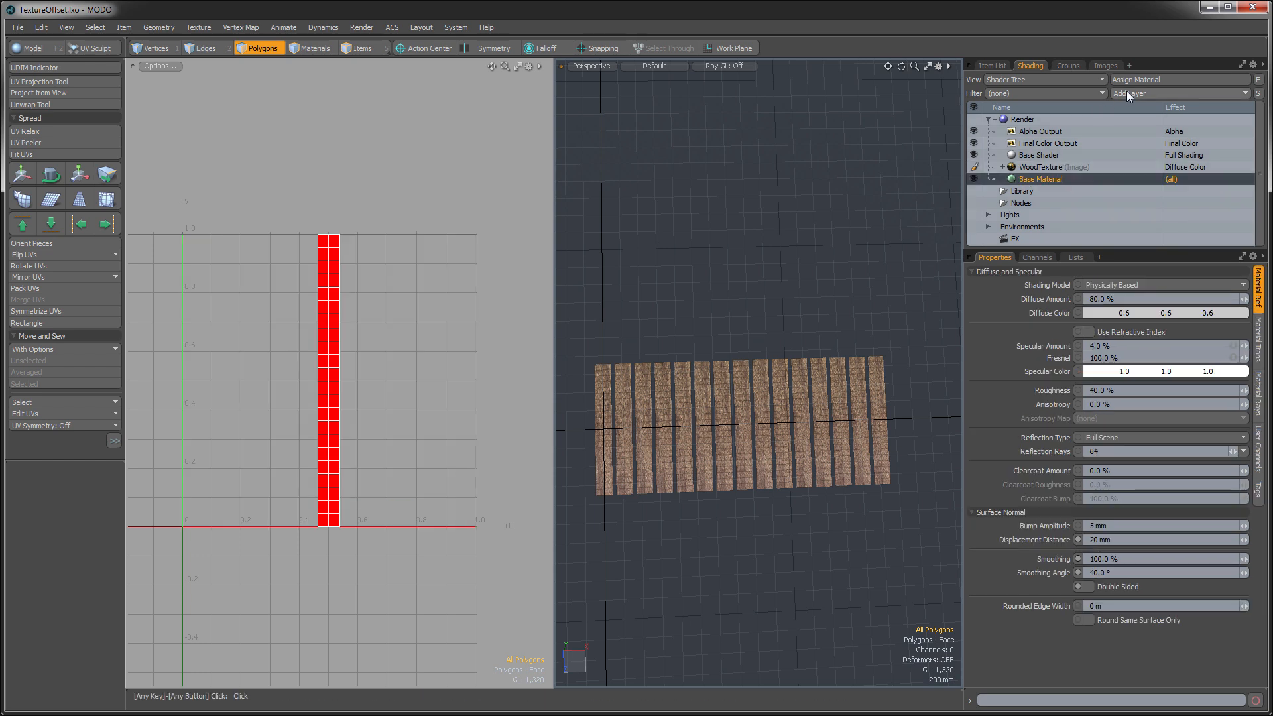
click(1127, 92)
mouse_move(1124, 192)
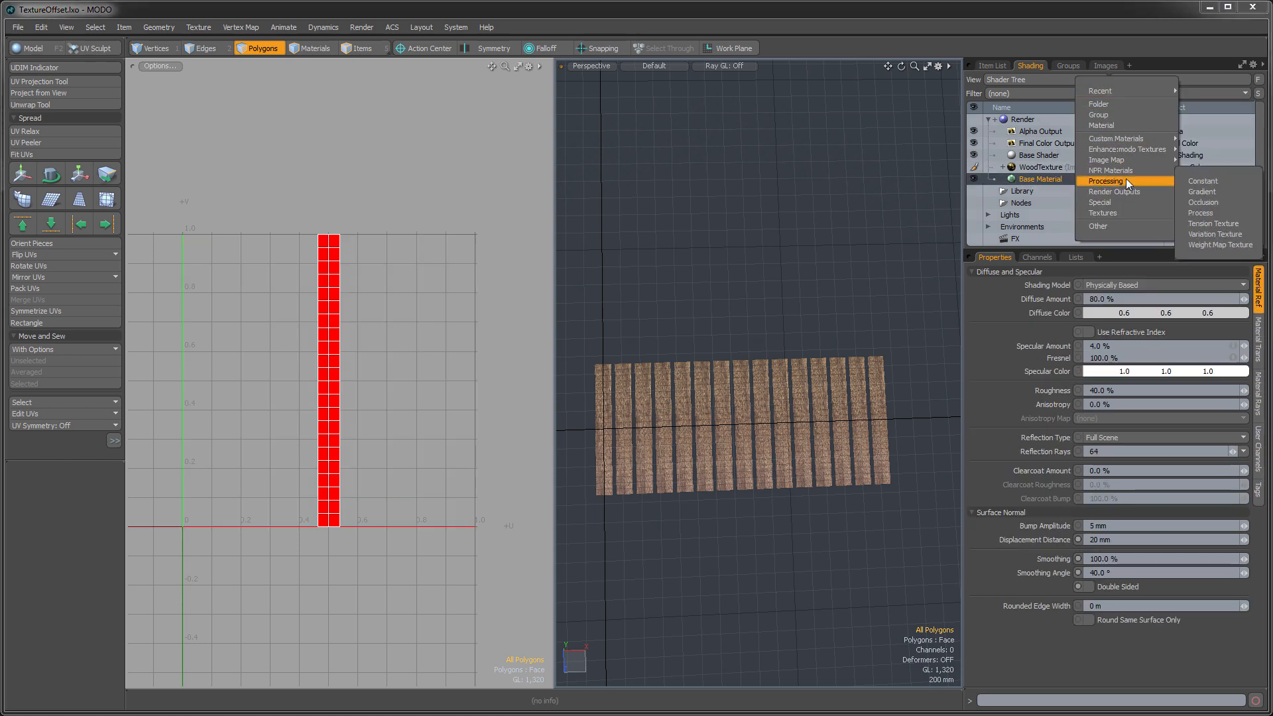
click(1223, 234)
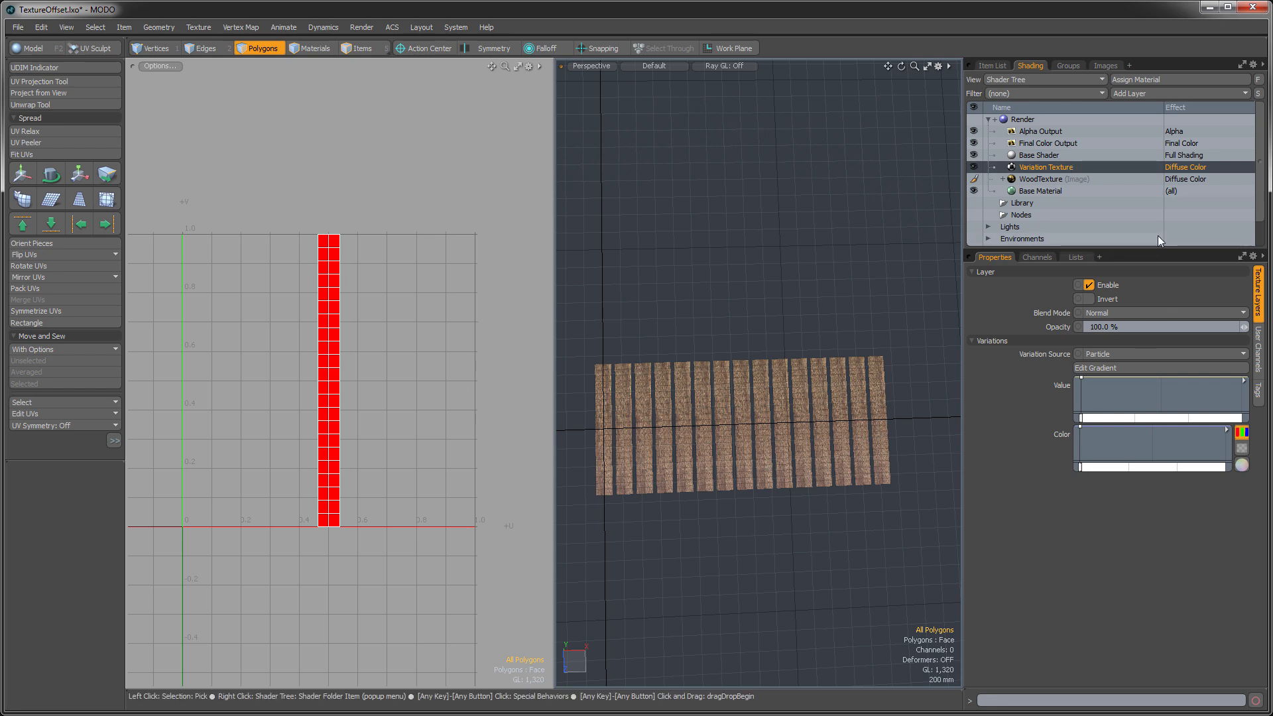
drag(1043, 167, 1050, 192)
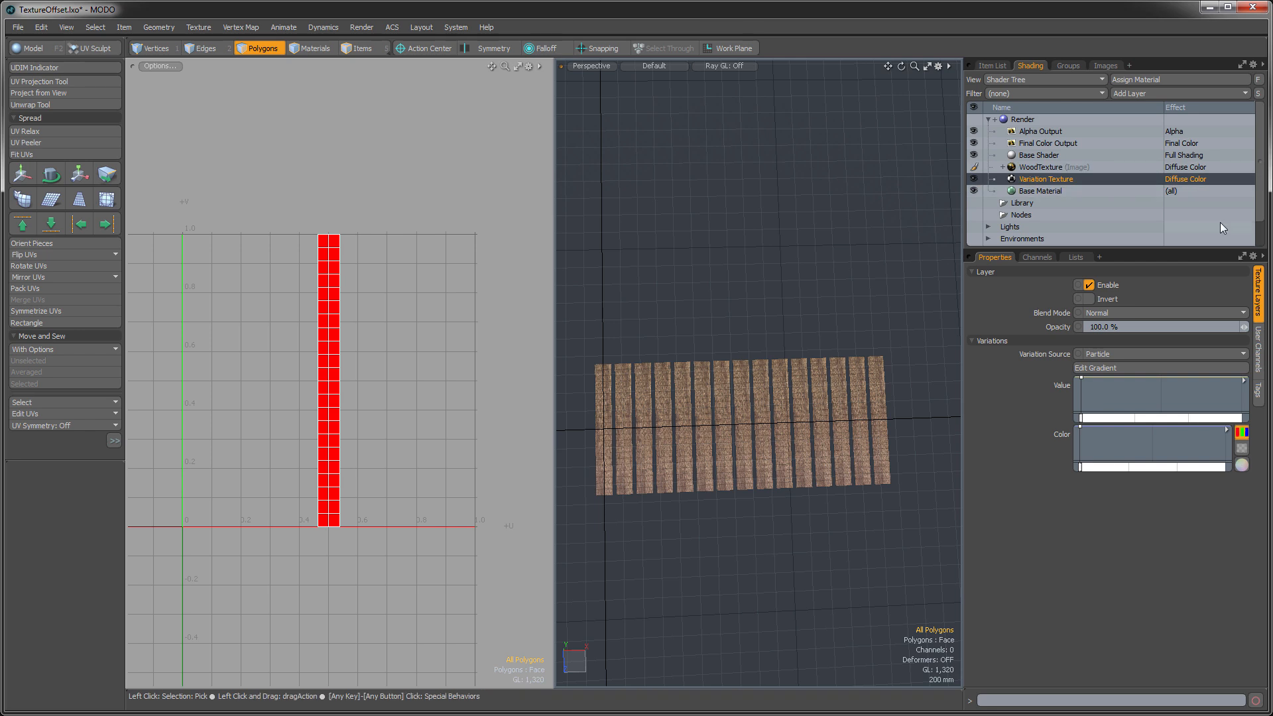
- Set the Variation Texture layer's effect to Texture Offset
right_click(1192, 180)
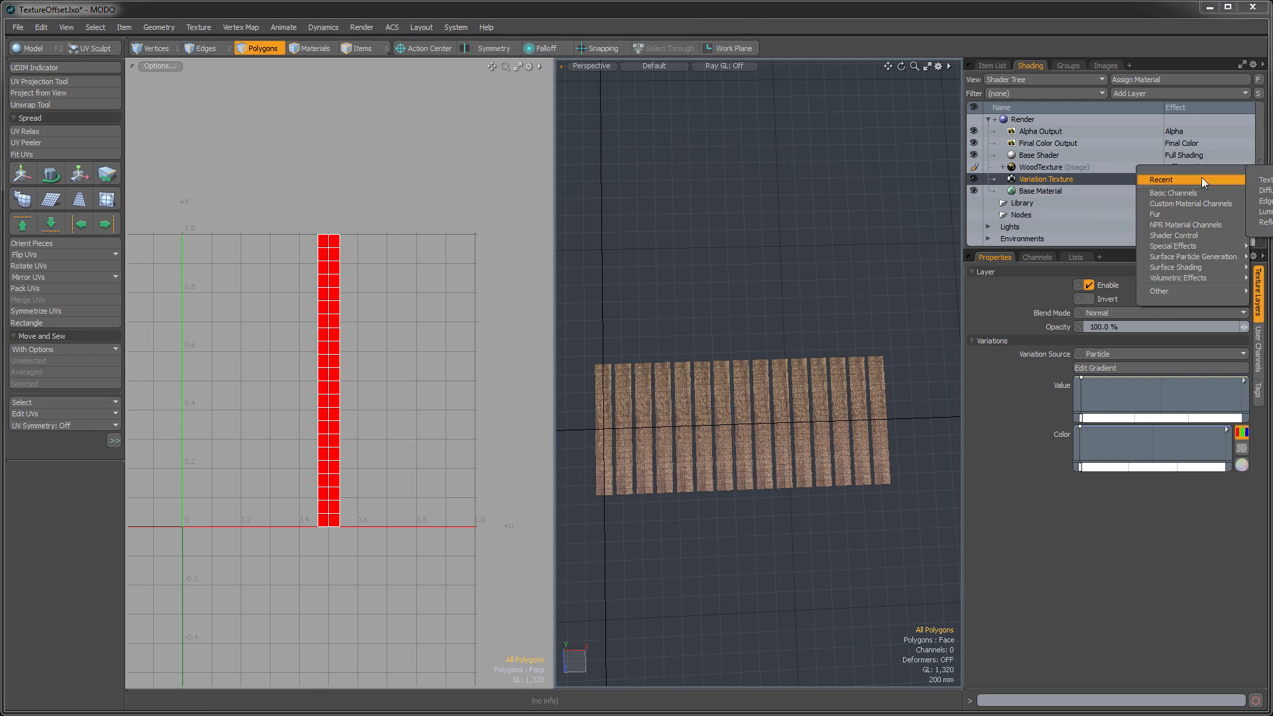
mouse_move(1192, 180)
click(1263, 179)
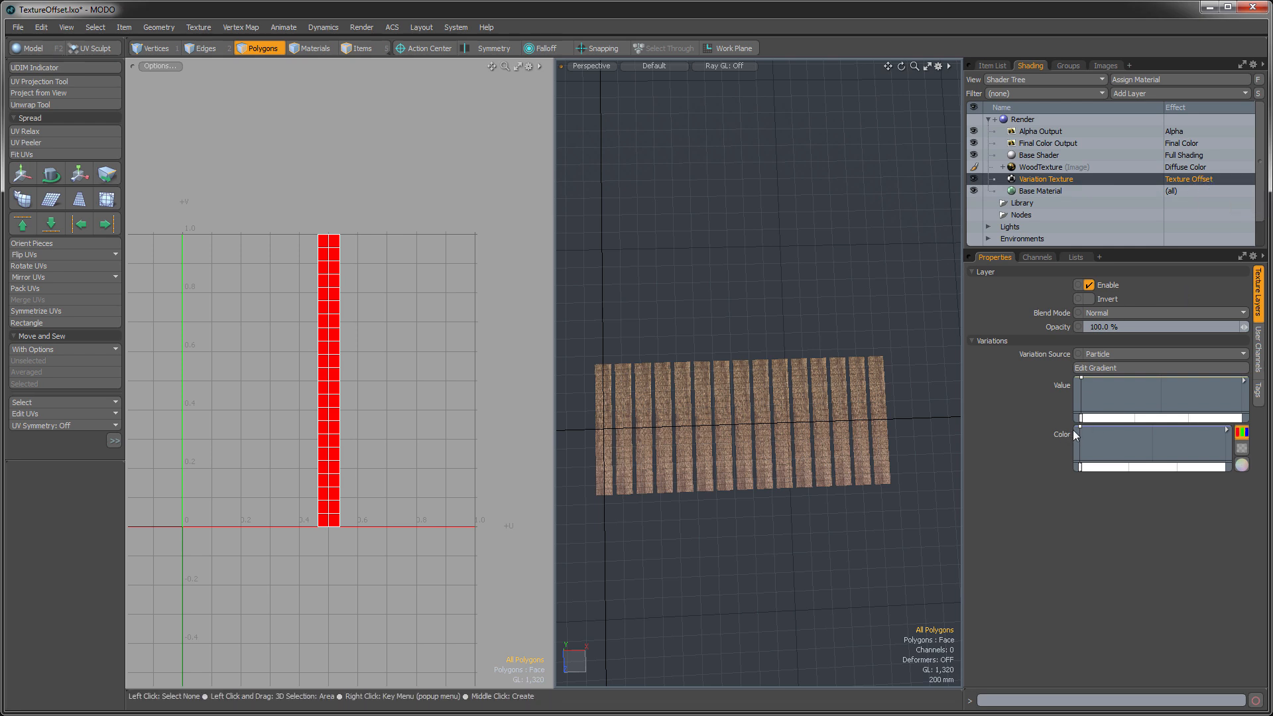
- Open the Variation Texture's color gradient in the Gradient Editor with the color R, G and B channels selected and the curves framed
right_click(1227, 427)
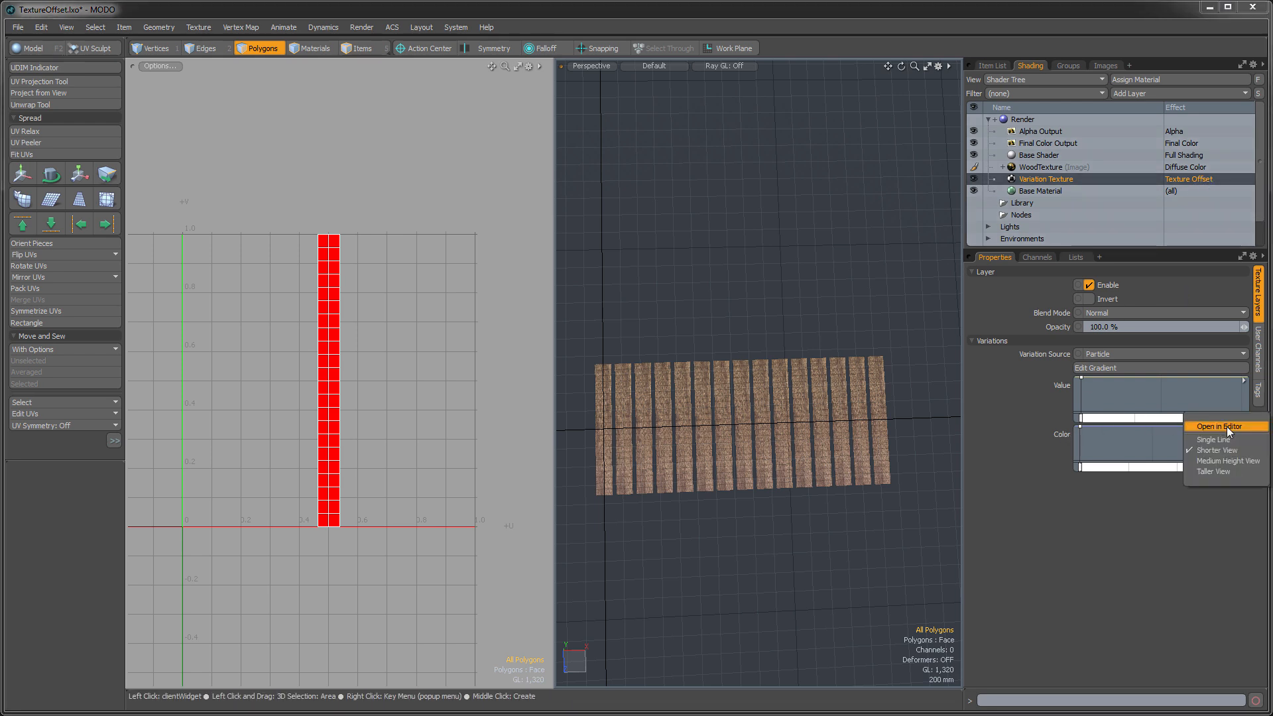
click(1227, 427)
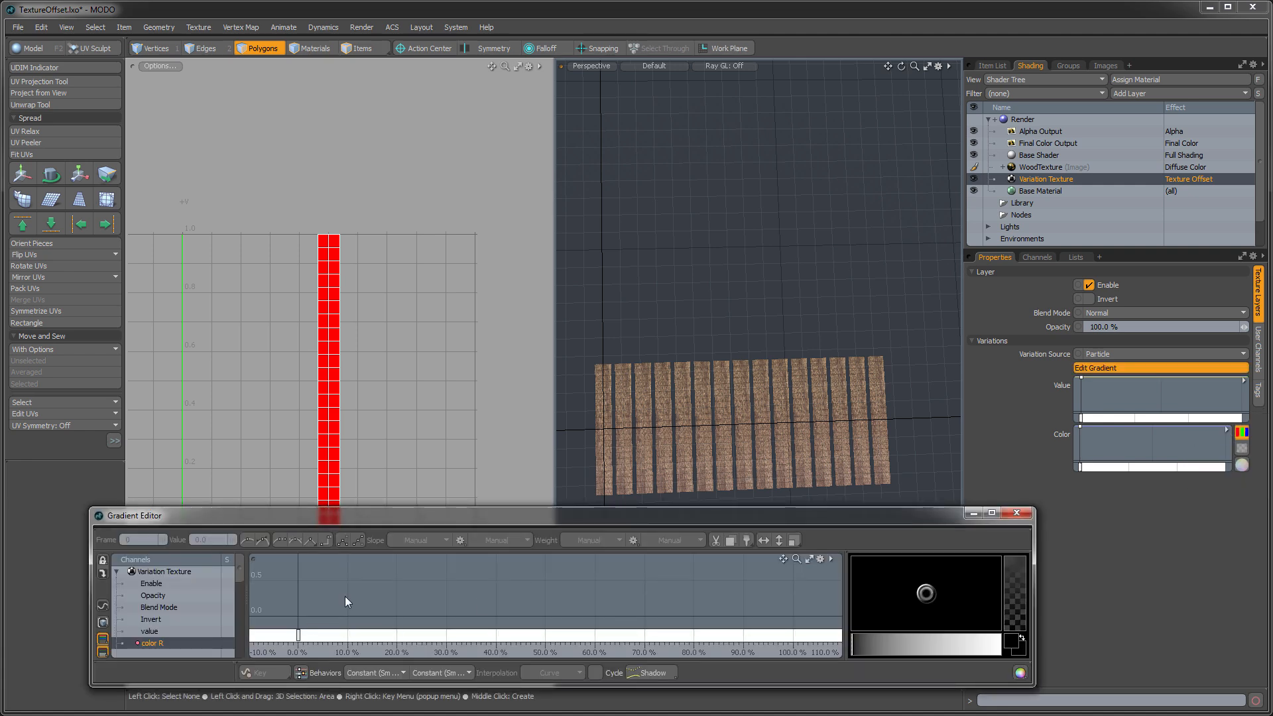
scroll(185, 612, down, 3)
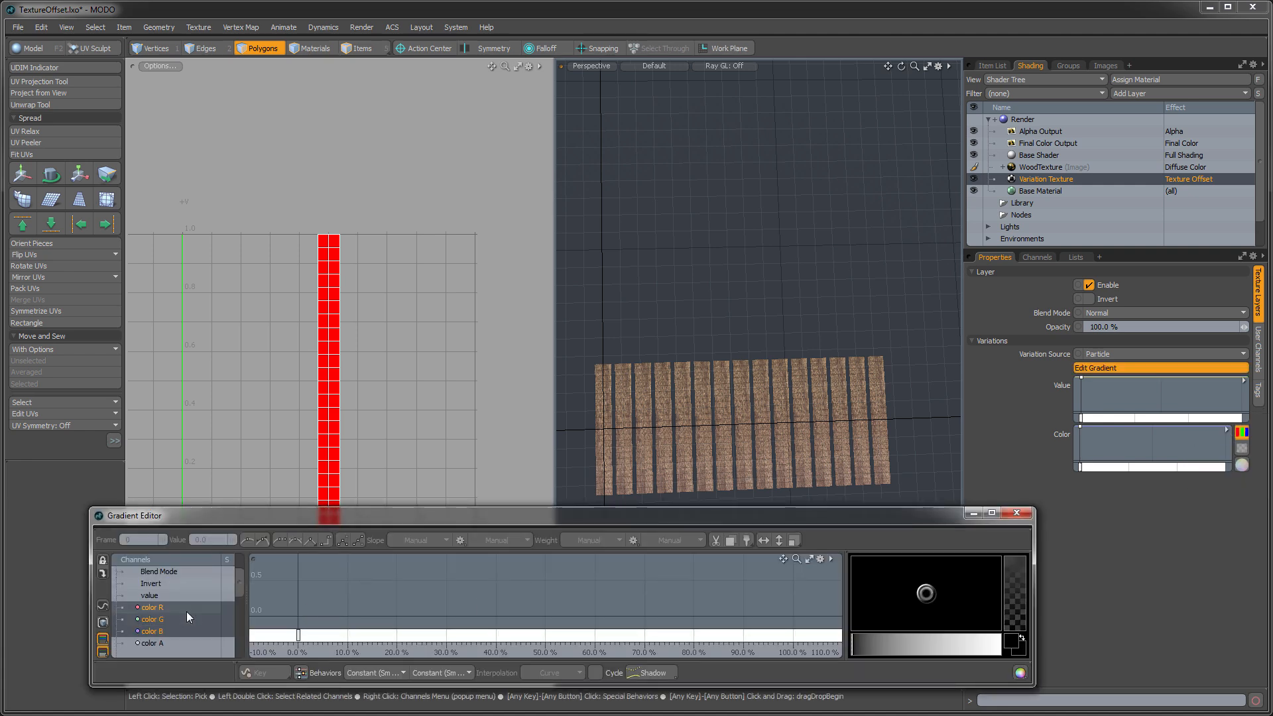
drag(341, 508, 345, 405)
scroll(299, 536, down, 1)
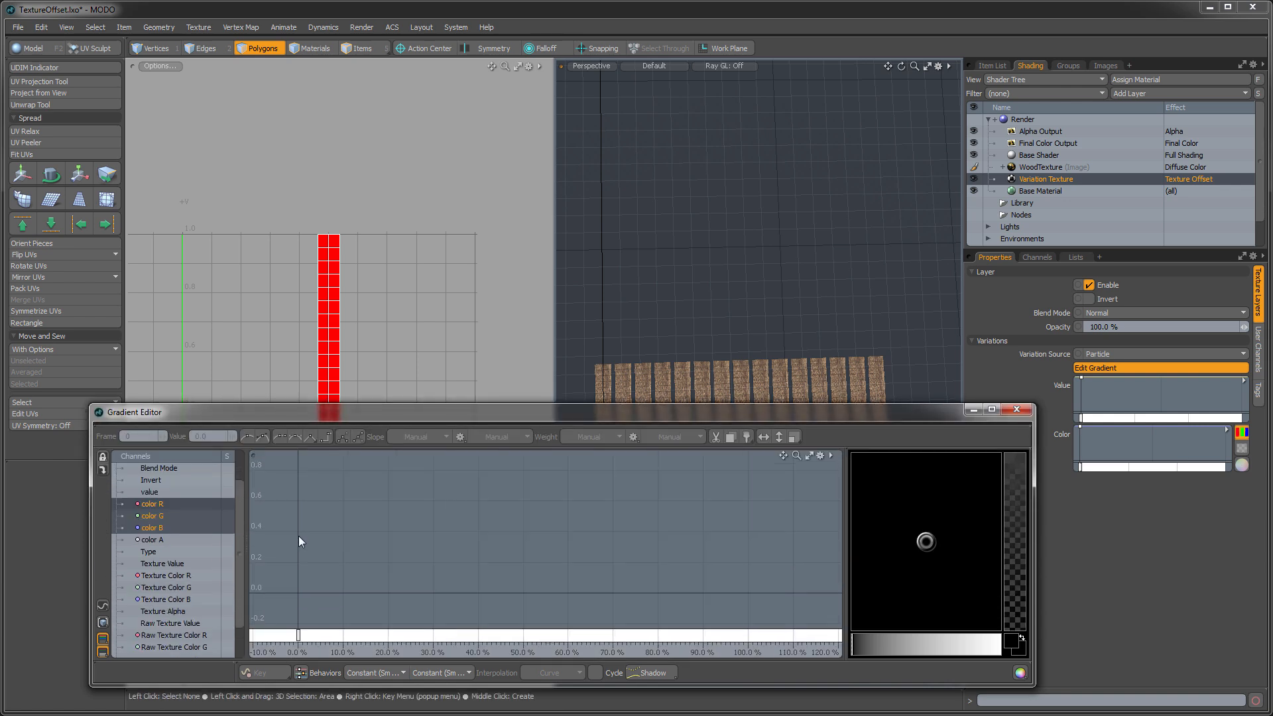
scroll(323, 582, down, 1)
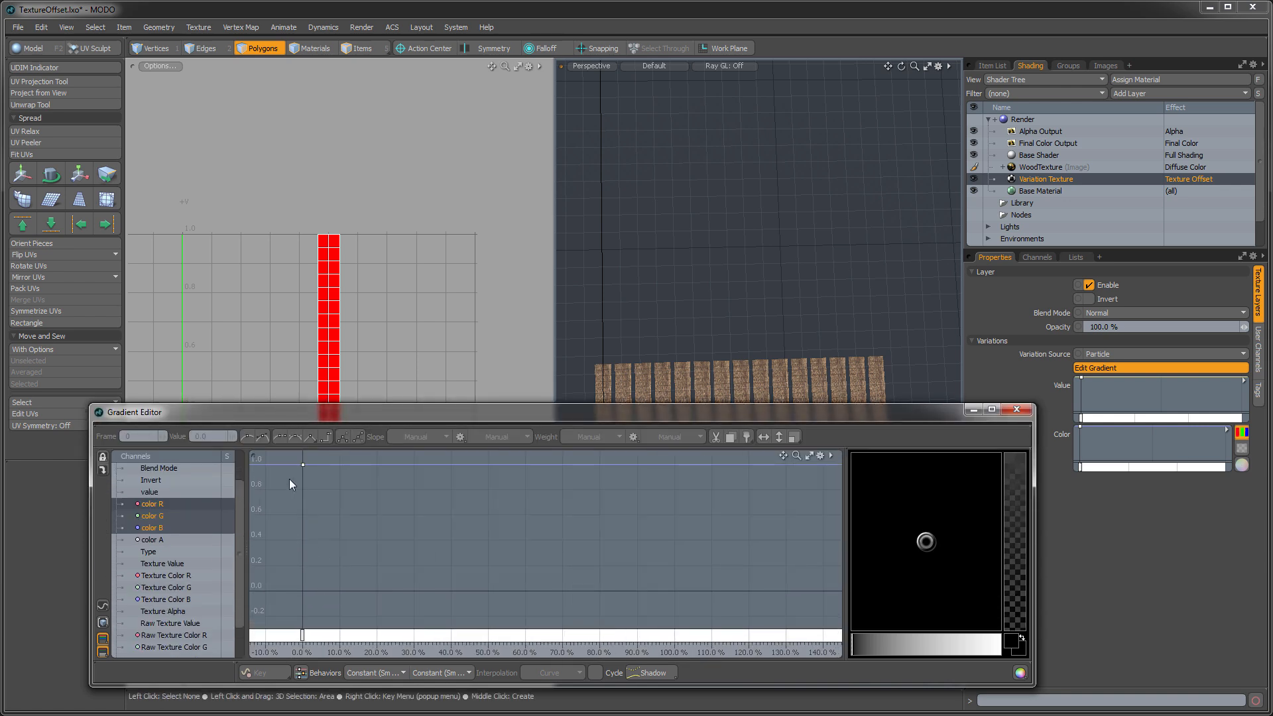
- Set the red, green and blue values of the color gradient's 0% key to 0.5
drag(313, 458, 316, 457)
drag(937, 543, 1009, 548)
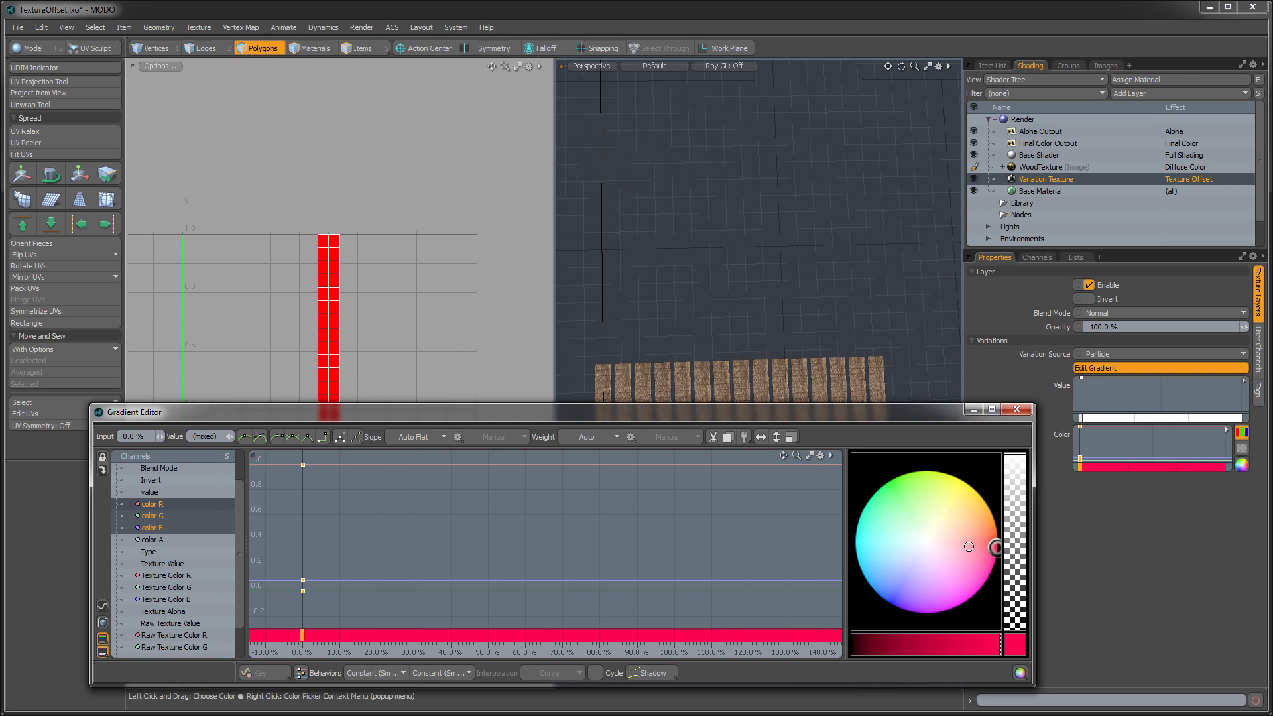
right_click(997, 549)
click(997, 551)
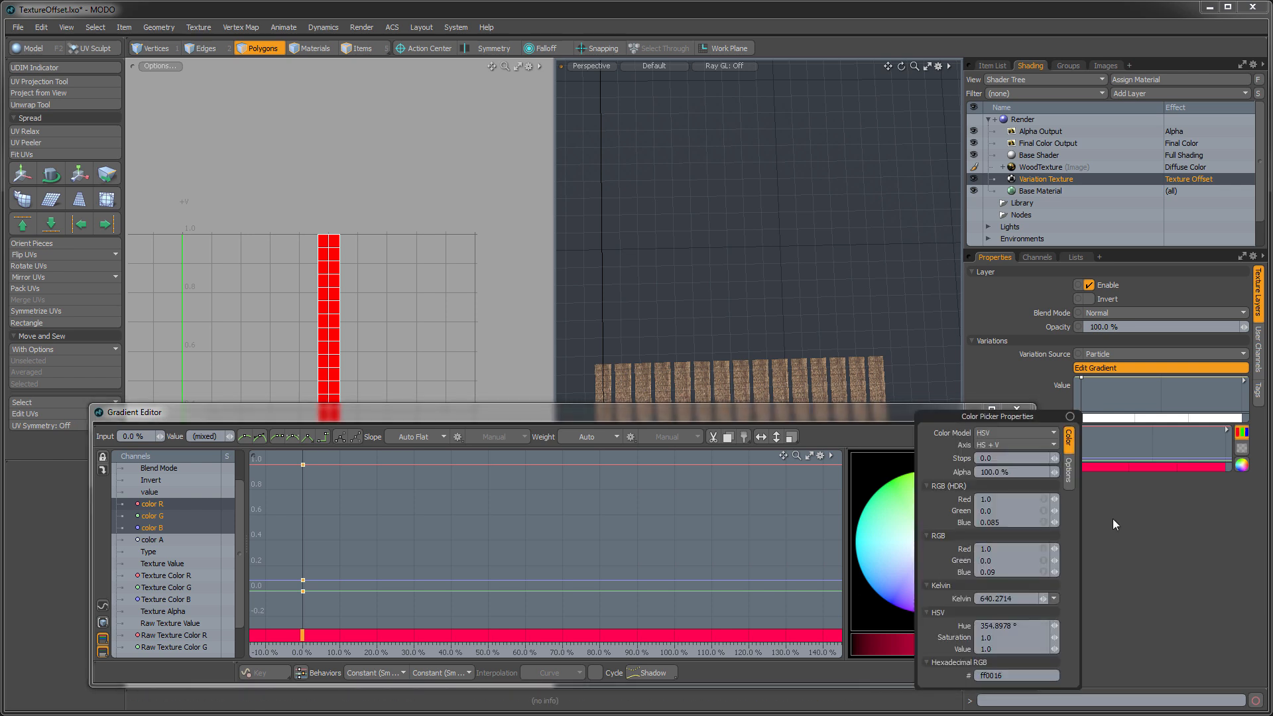
click(1046, 496)
text(0.5)
key(Return)
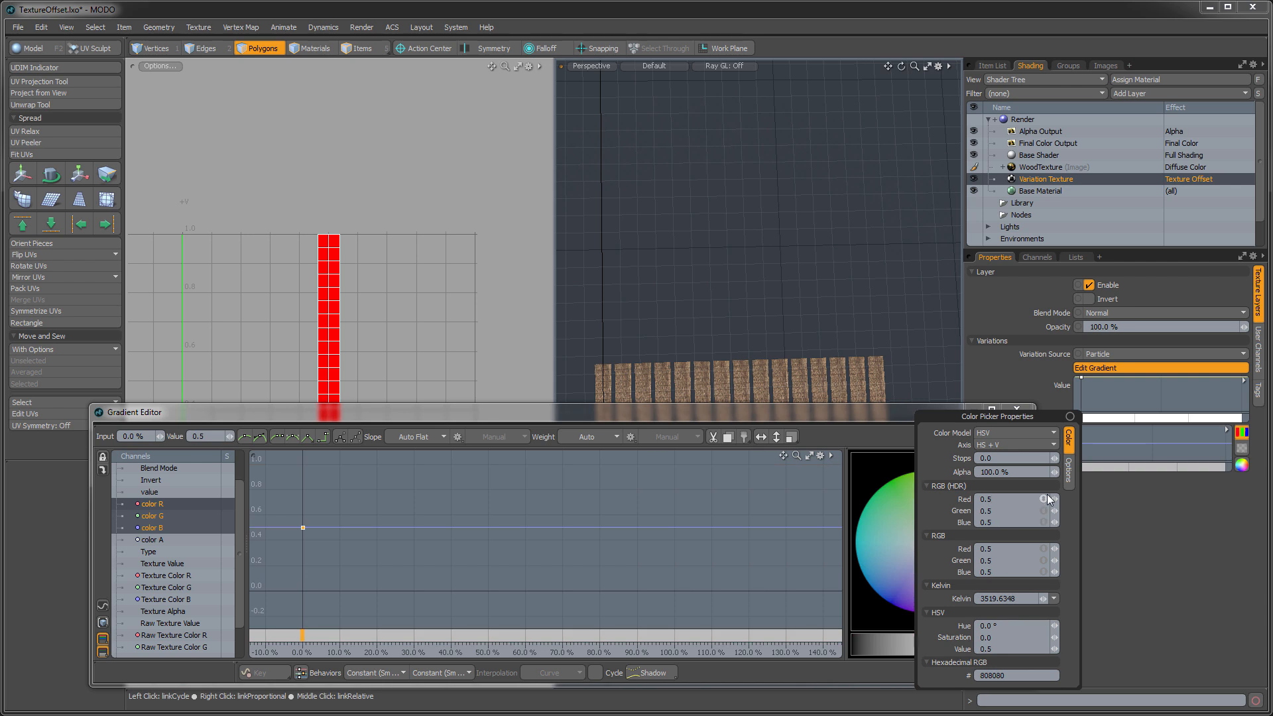
- Isolate the color R channel and raise its key at 0% to about 0.98
click(144, 508)
click(164, 538)
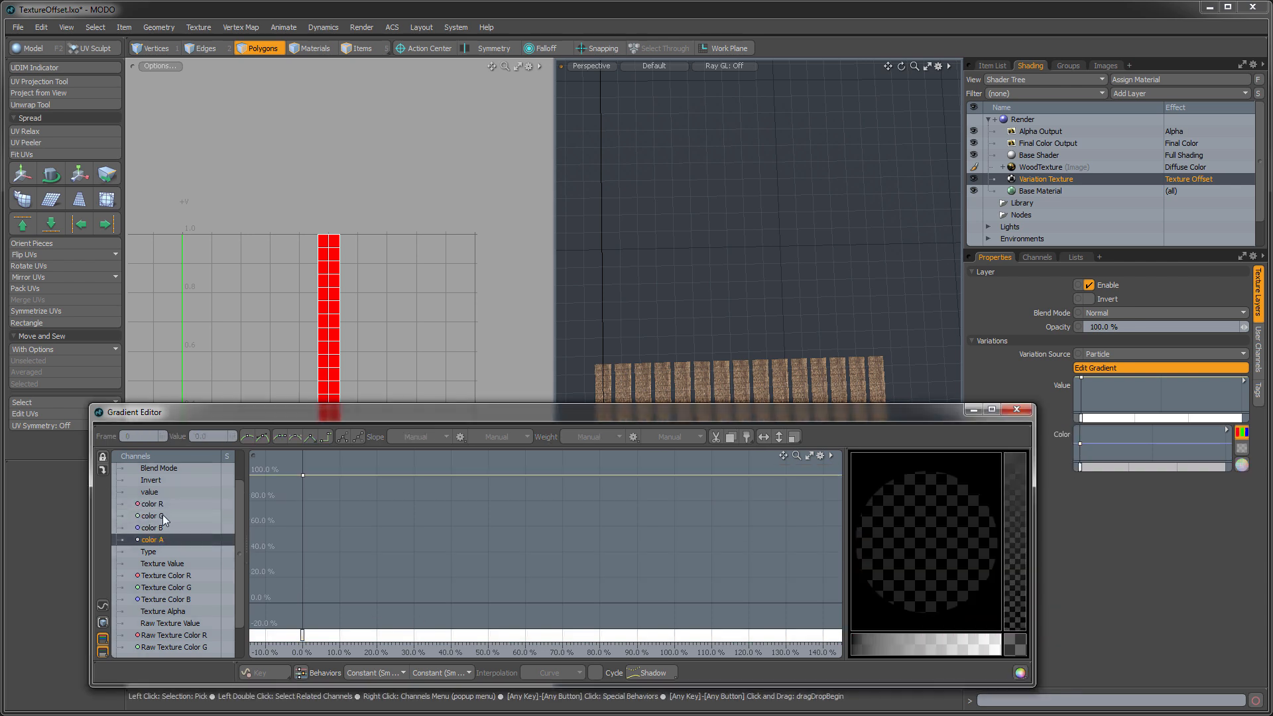
click(161, 508)
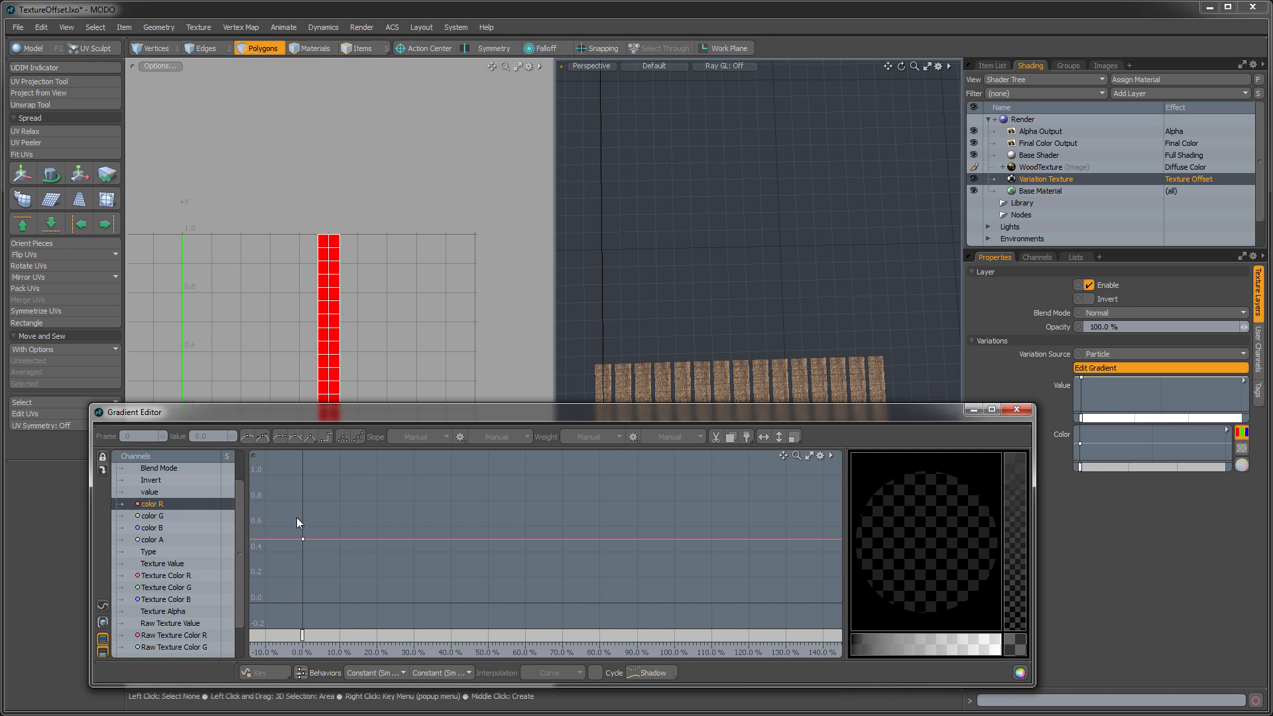
drag(301, 539, 303, 482)
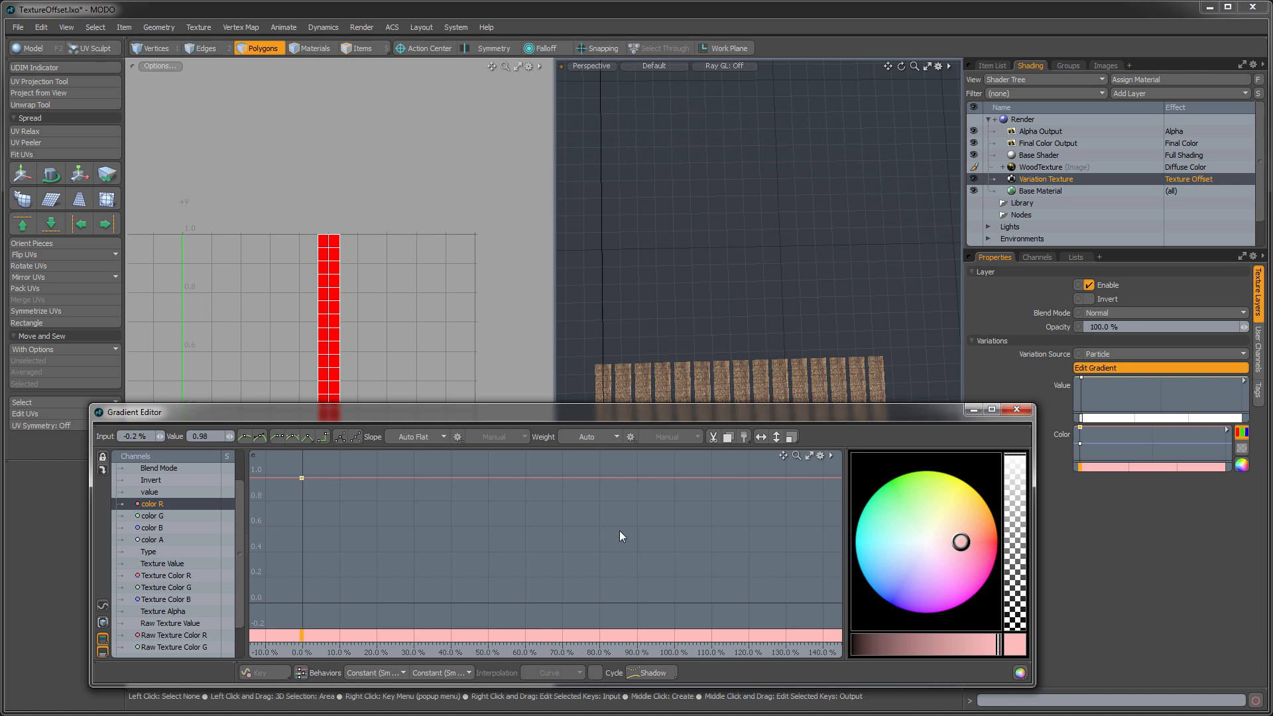
- Add a color R key near 100% slightly below zero and give both keys a linear slope
middle_drag(673, 477, 671, 610)
drag(291, 471, 683, 628)
click(312, 439)
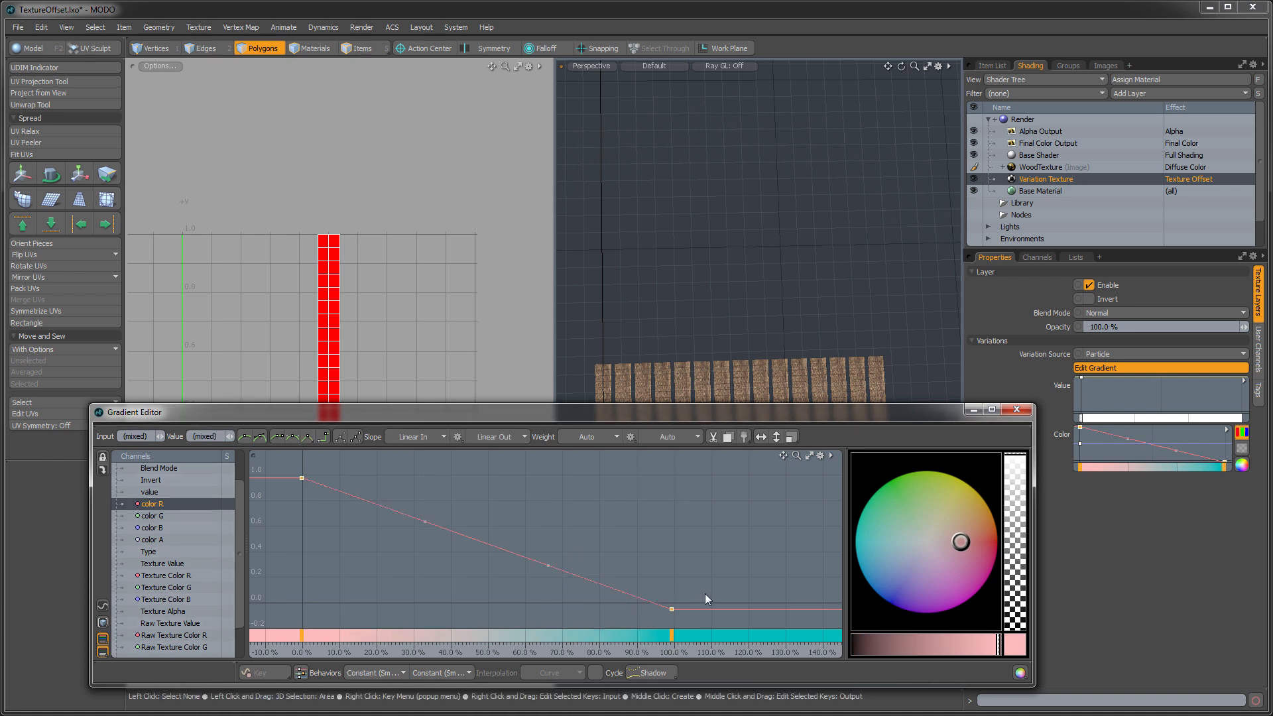
- Move the Gradient Editor clear of the planks and start a render preview of them
ctrl+alt+drag(560, 536, 524, 573)
drag(733, 412, 757, 507)
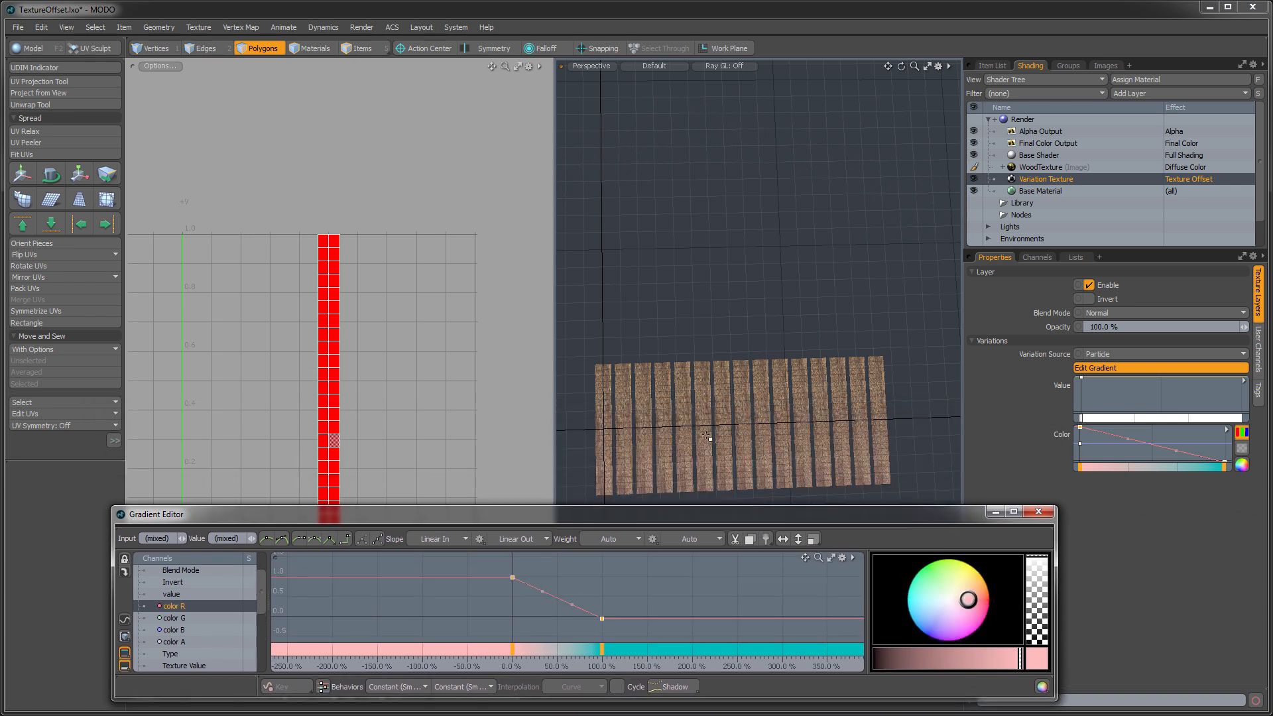
key(F8)
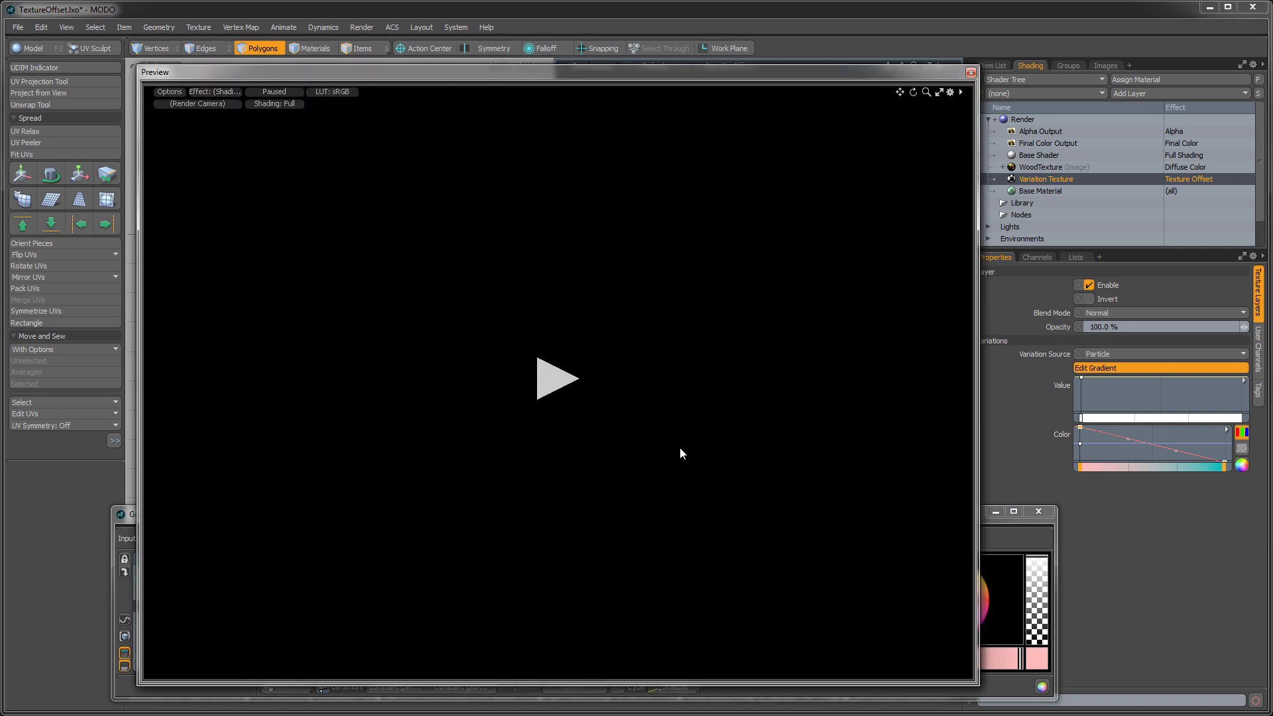
click(542, 383)
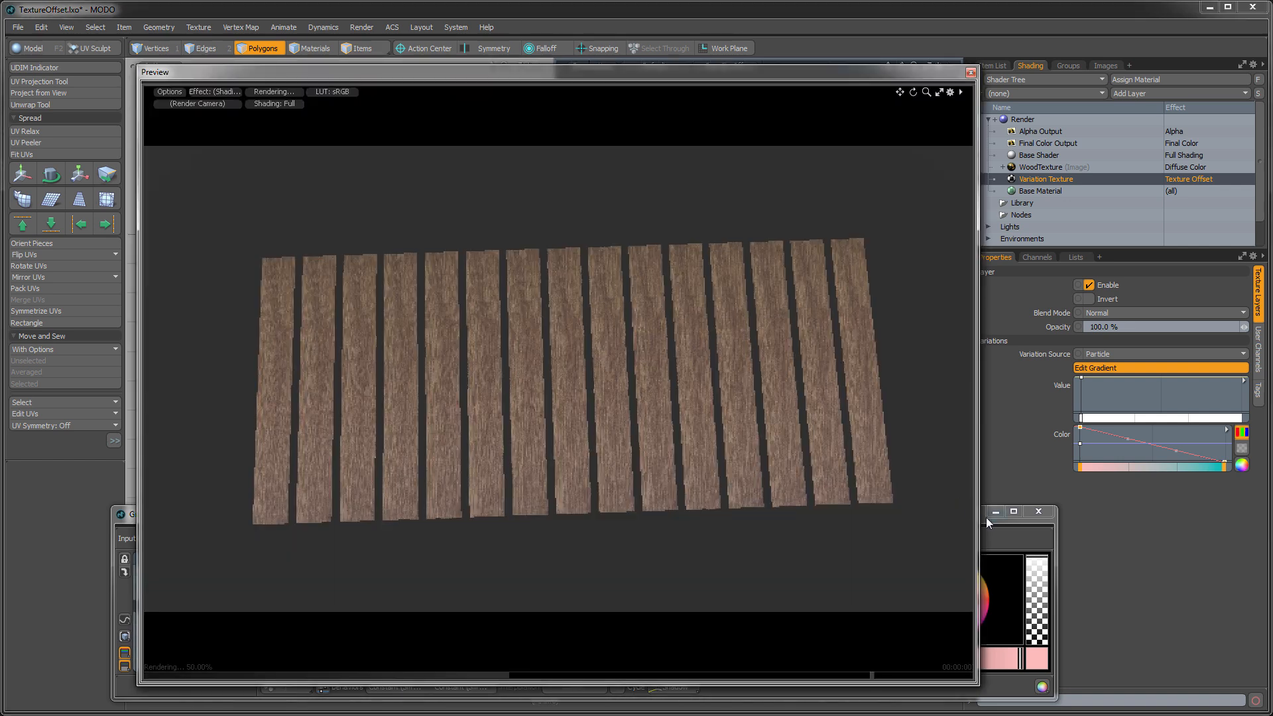
- Set the Variation Texture's variation source to Mesh Part with the Gradient Editor brought in front of the preview
click(996, 533)
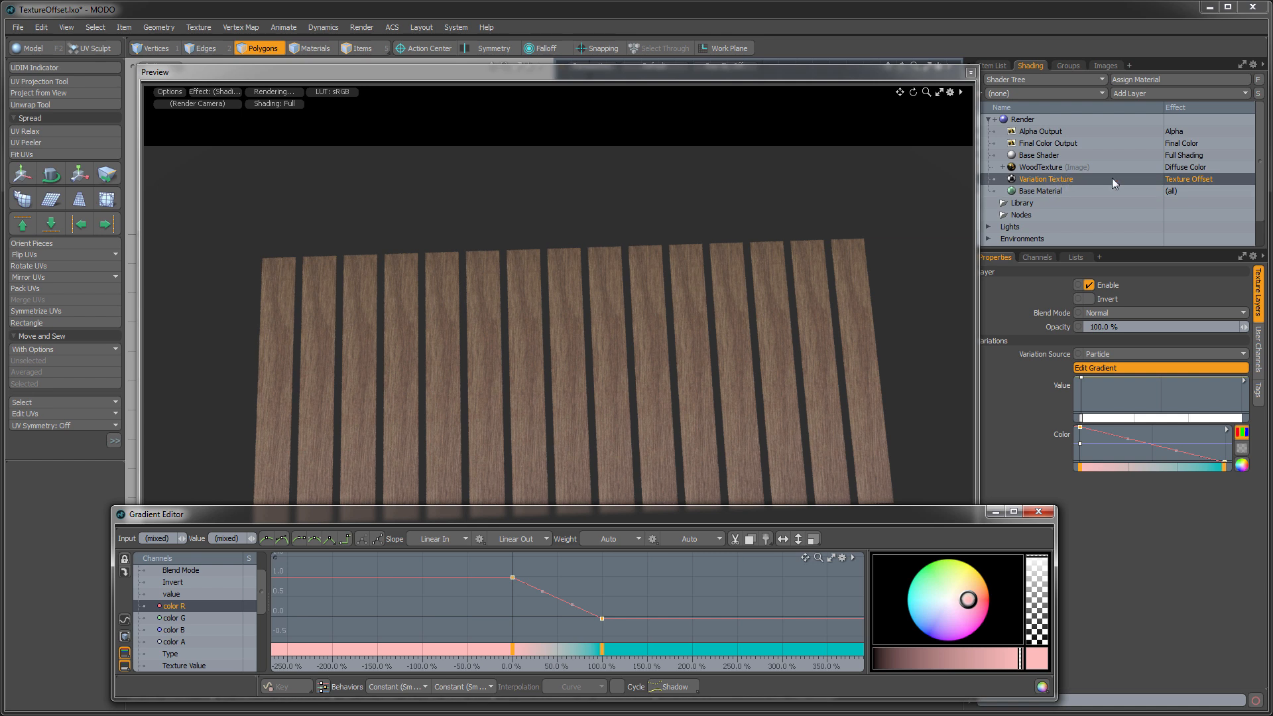
click(1116, 356)
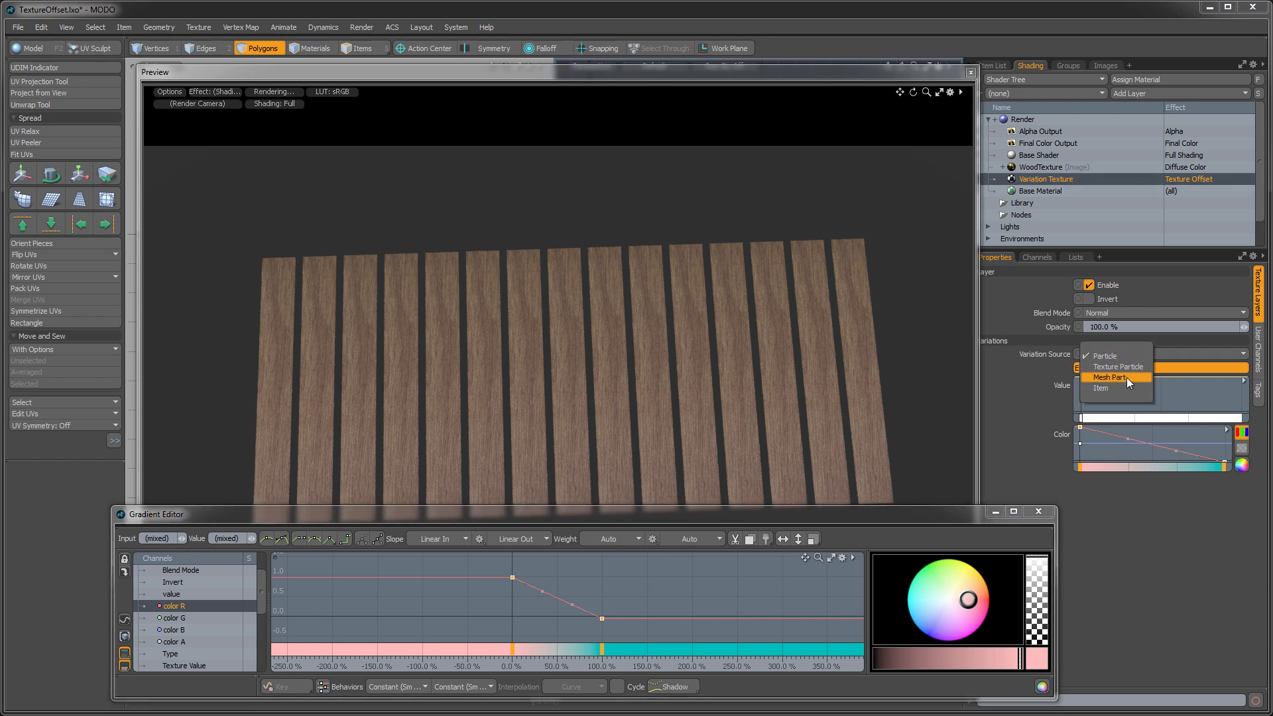
click(1127, 377)
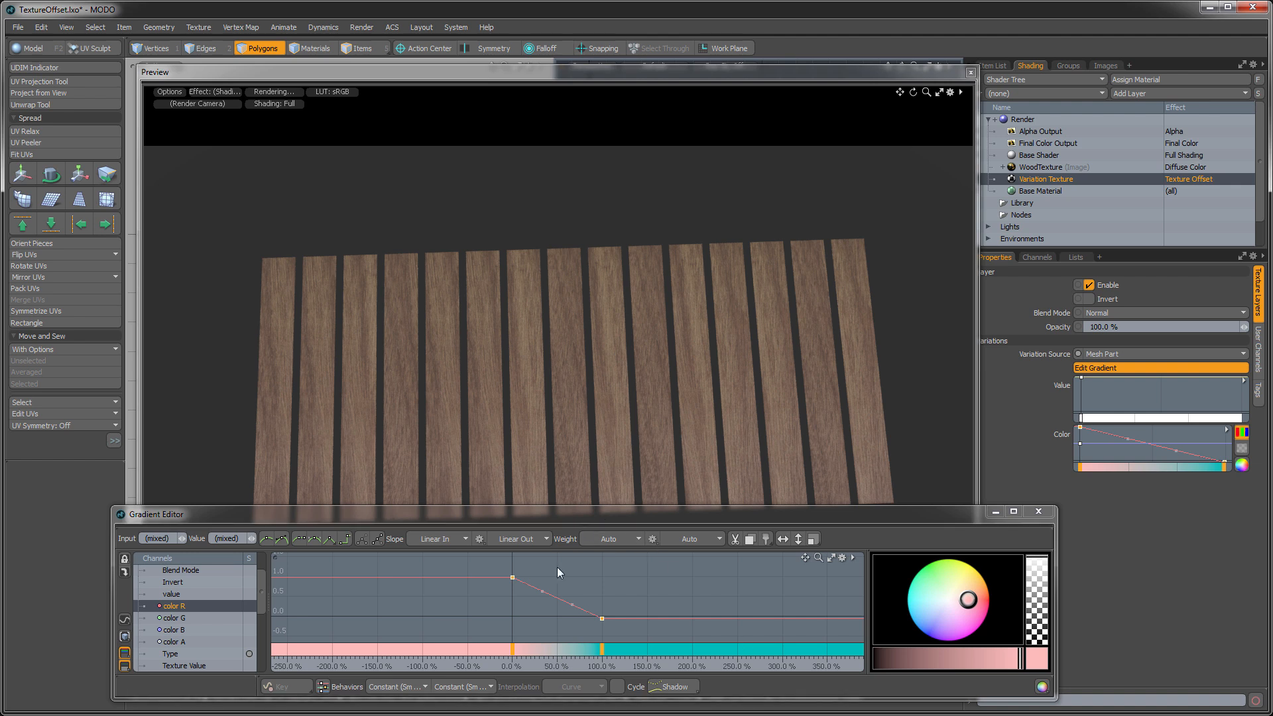
- Lower the color R key near 100% to about -2.15 and close the Gradient Editor
ctrl+alt+drag(561, 602, 556, 693)
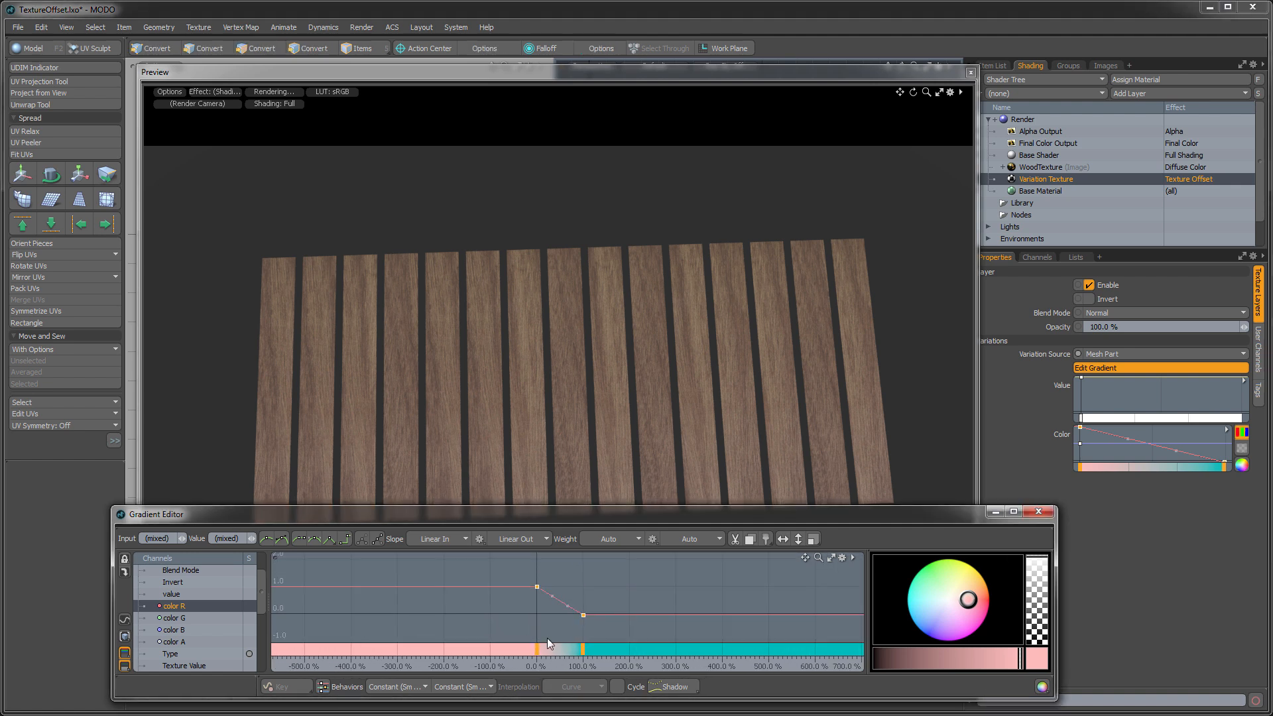
drag(536, 587, 585, 630)
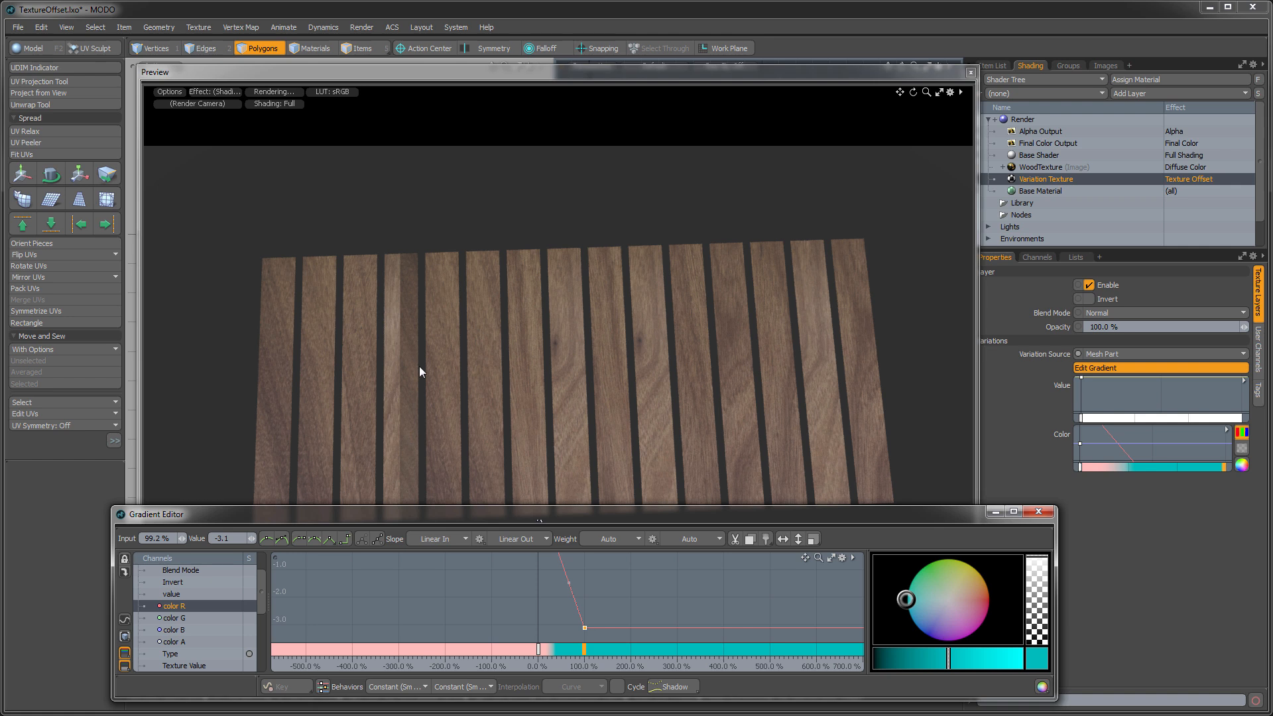
drag(586, 630, 587, 602)
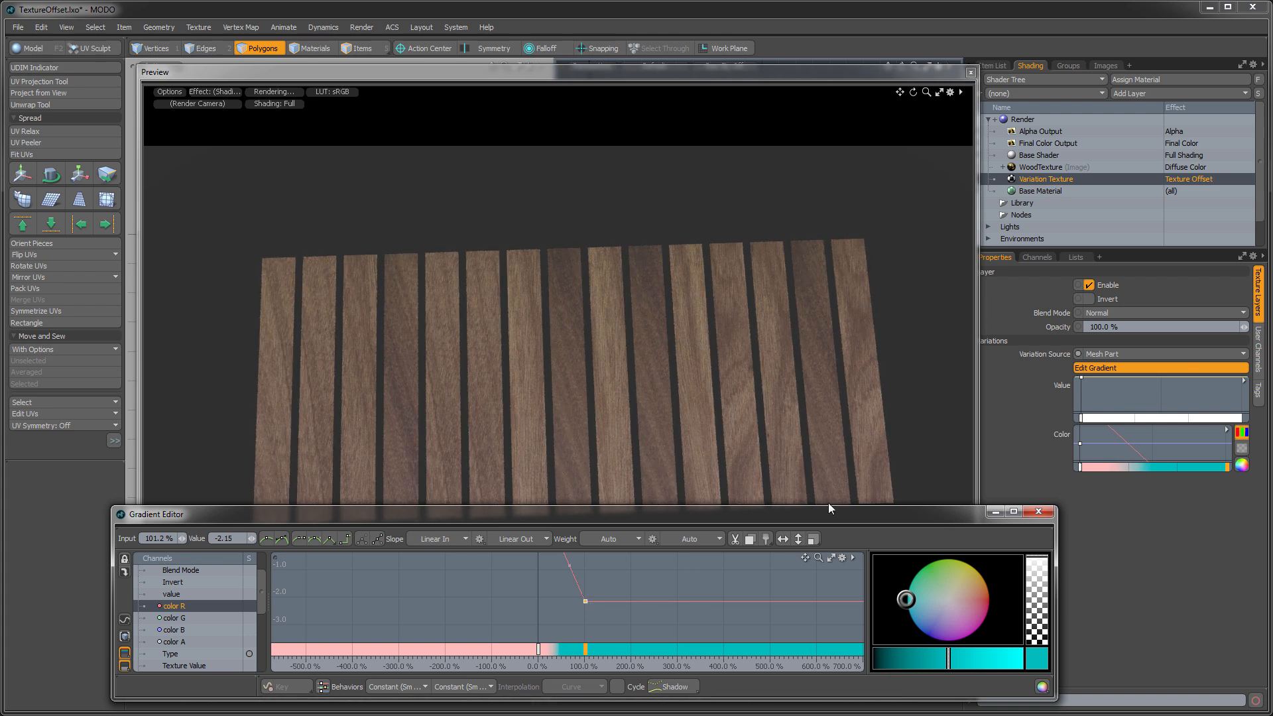
click(1037, 513)
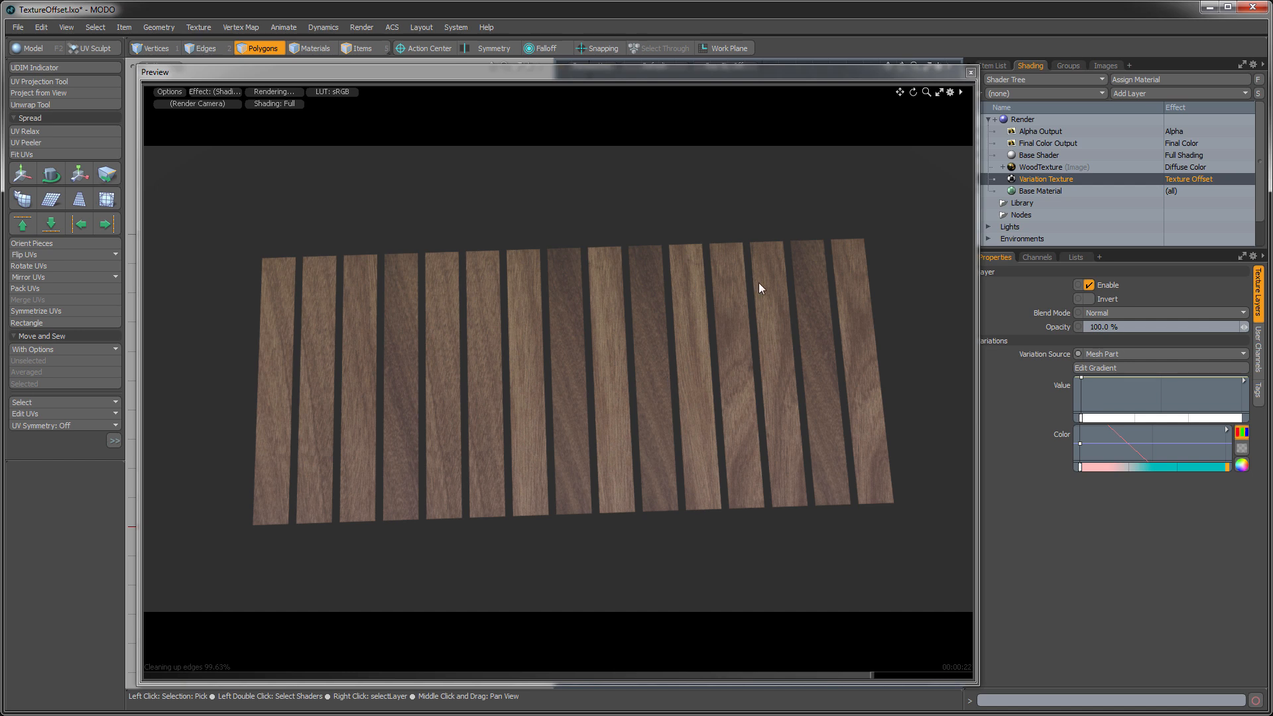
- Close the render preview and make OffsetTest.lxo the active scene with its Mesh selected and framed
click(971, 73)
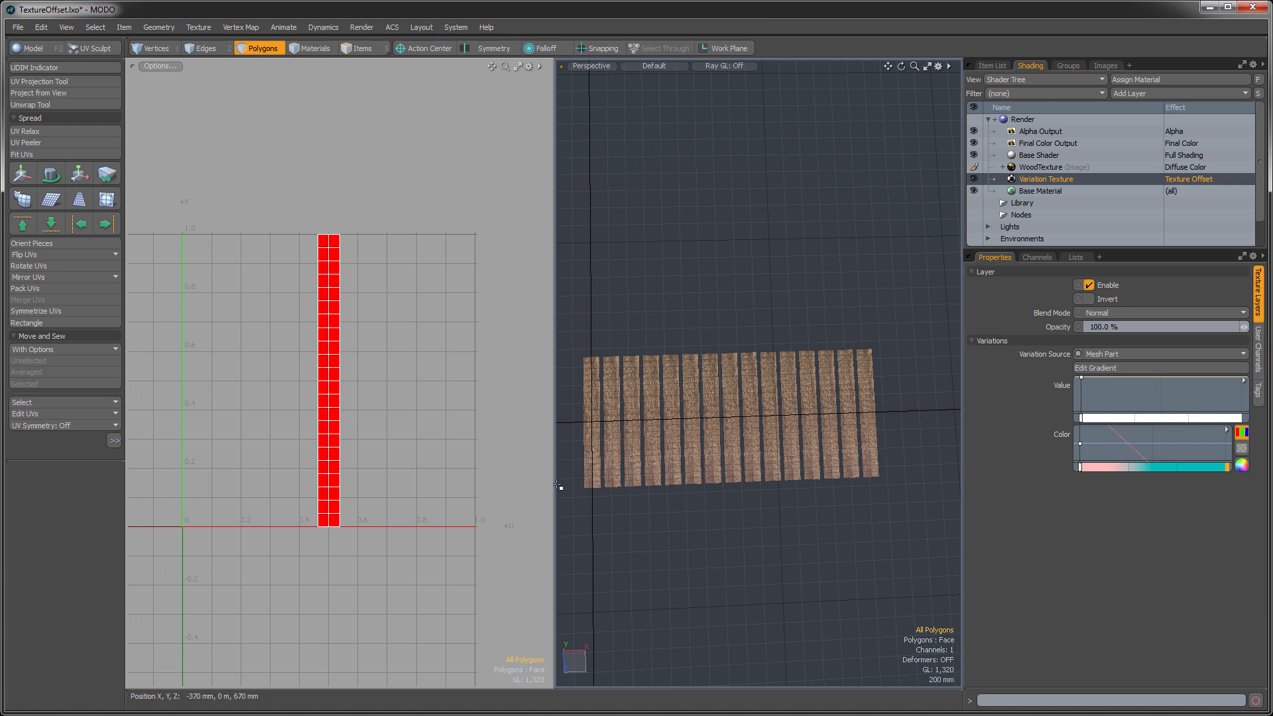
drag(557, 486, 519, 486)
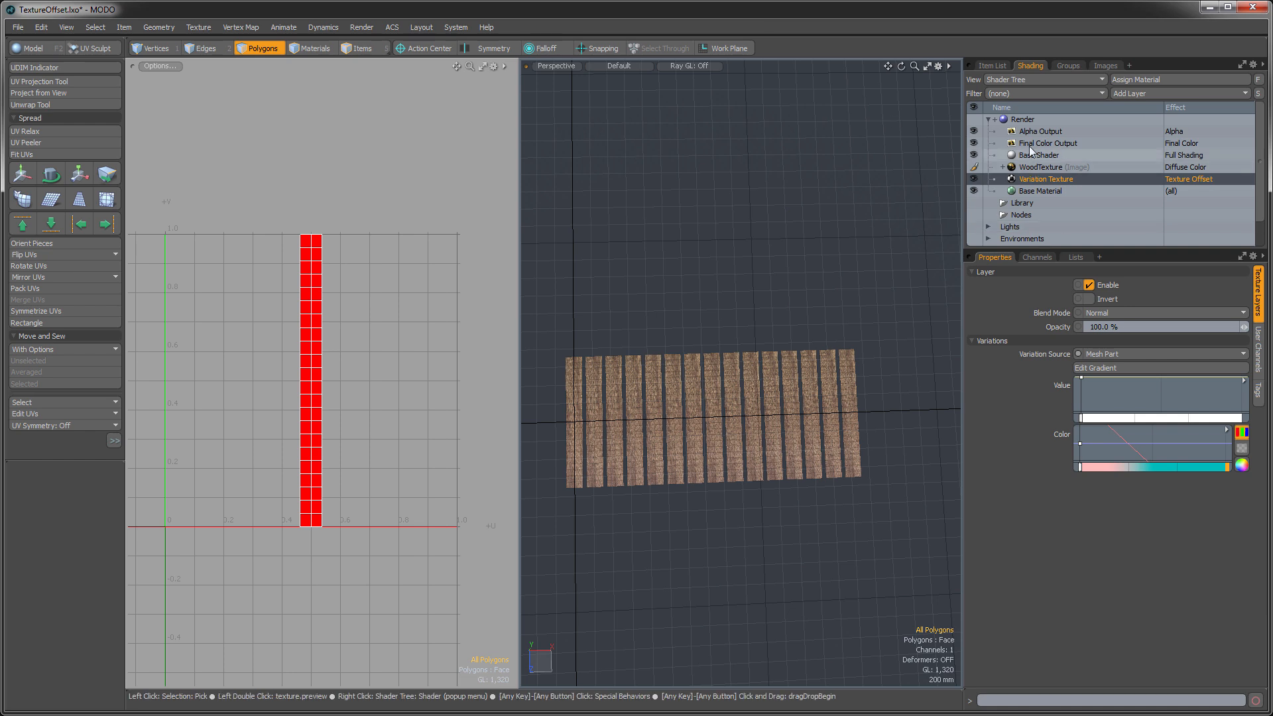
click(996, 67)
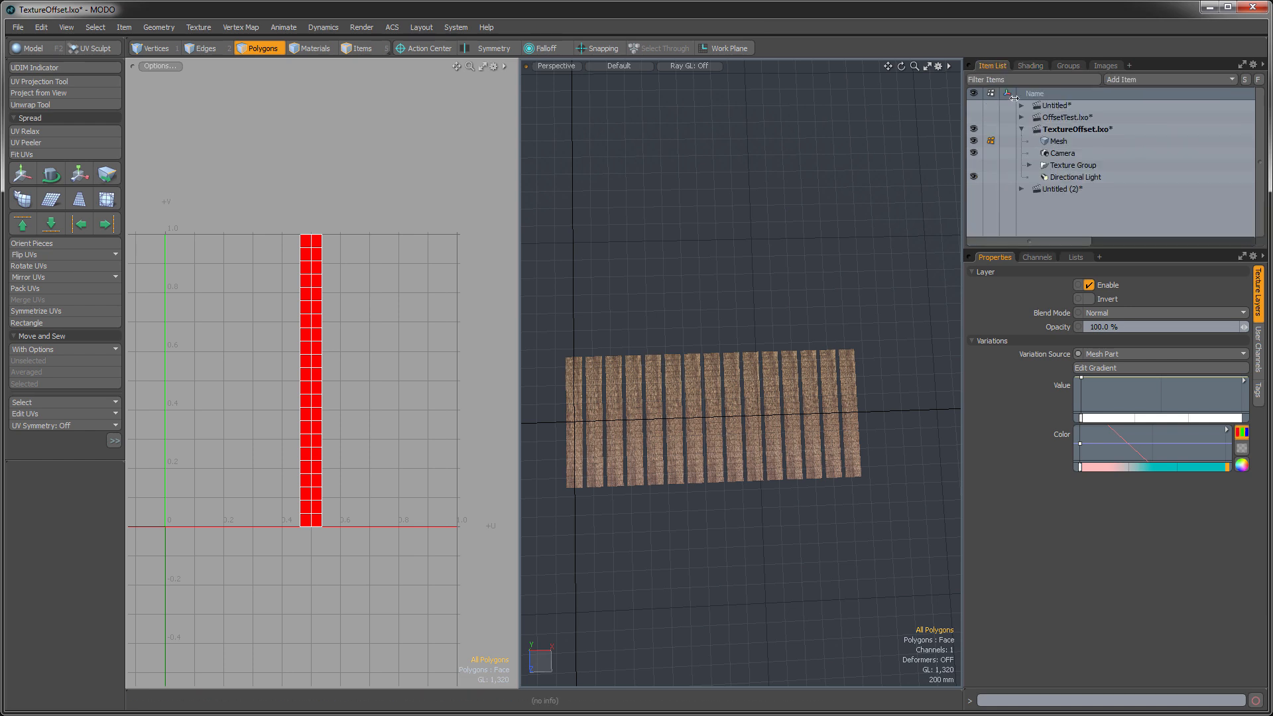
click(1049, 118)
click(1020, 117)
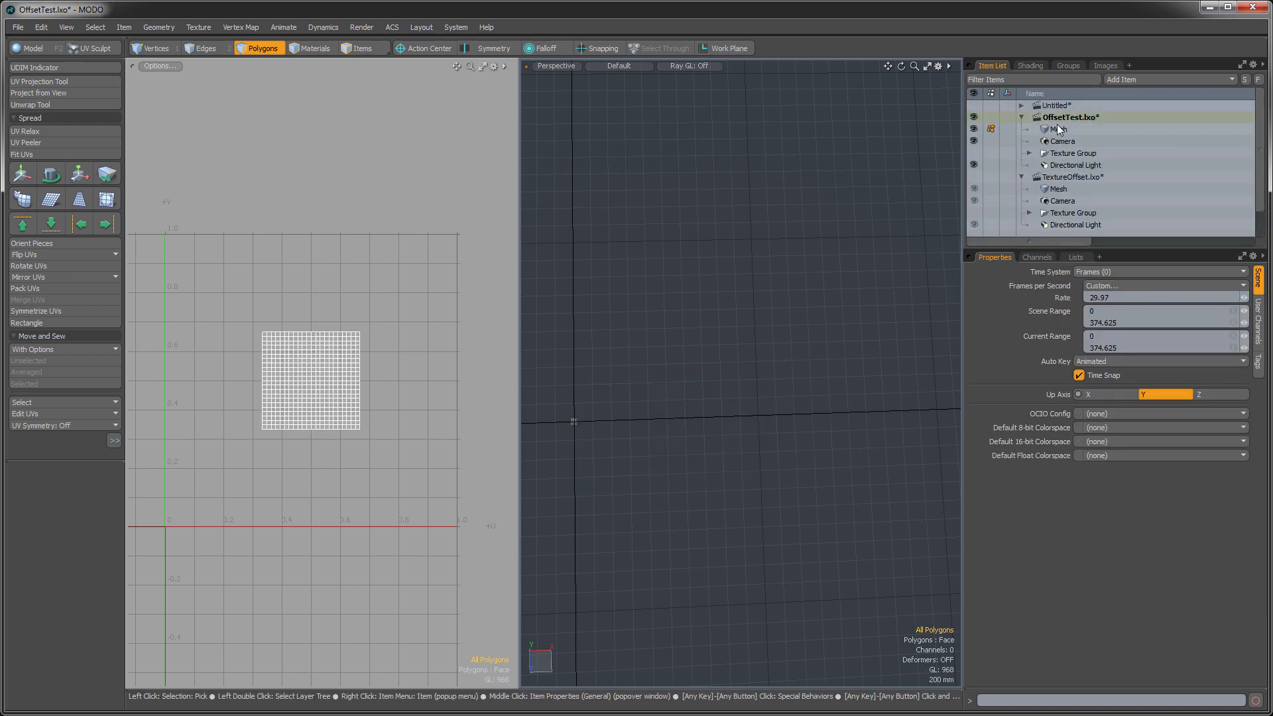
click(1058, 129)
key(a)
alt+drag(668, 521, 674, 451)
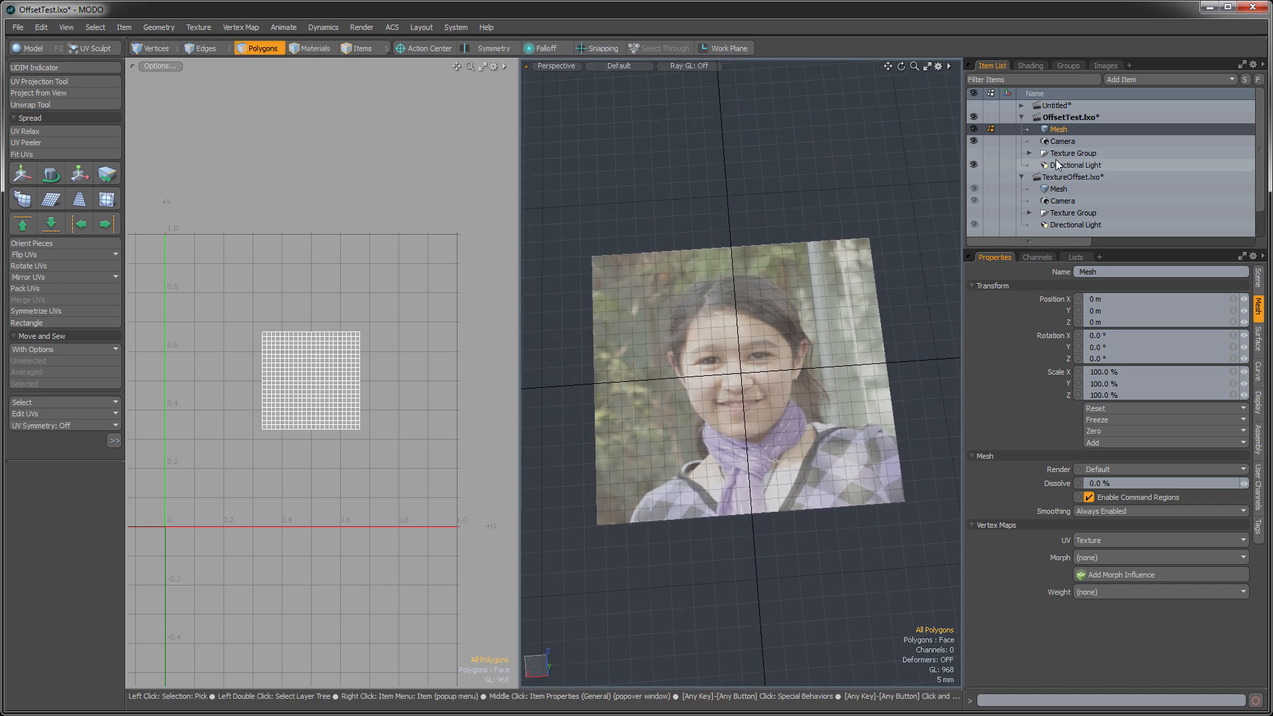
- Delete the Variation Texture layer from the Plane material group in the Shader Tree
click(1032, 65)
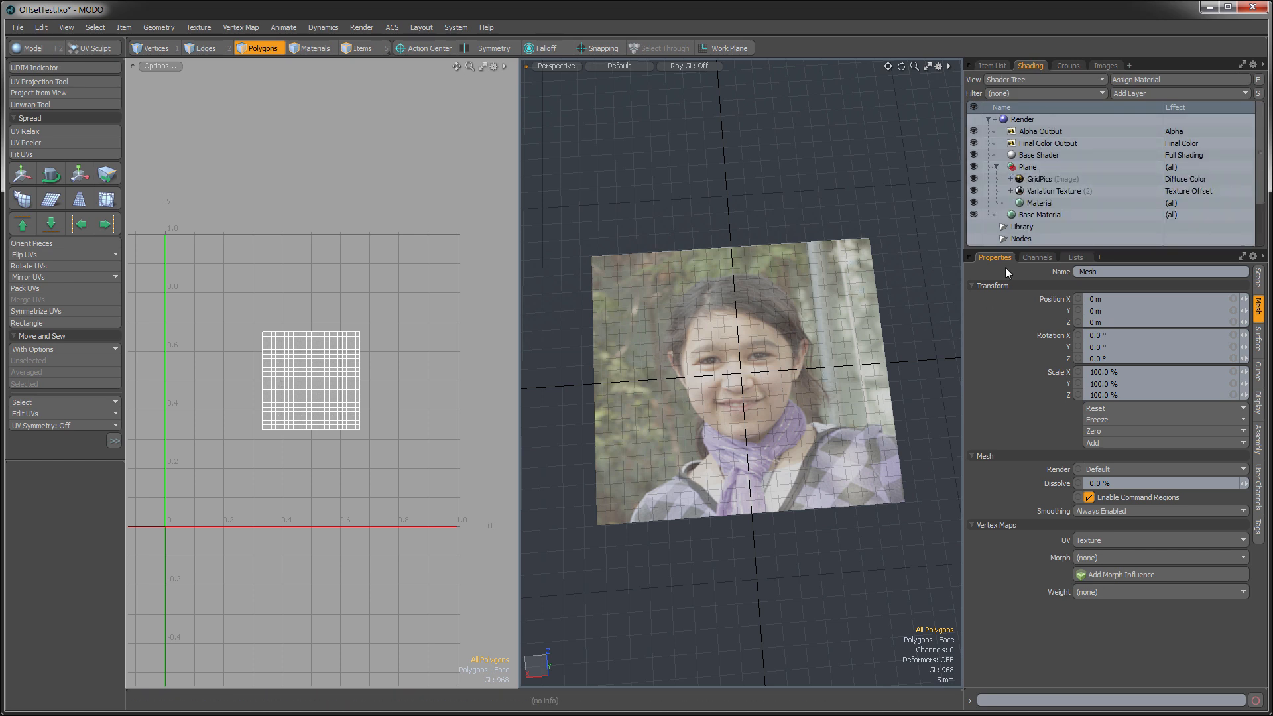
click(1041, 180)
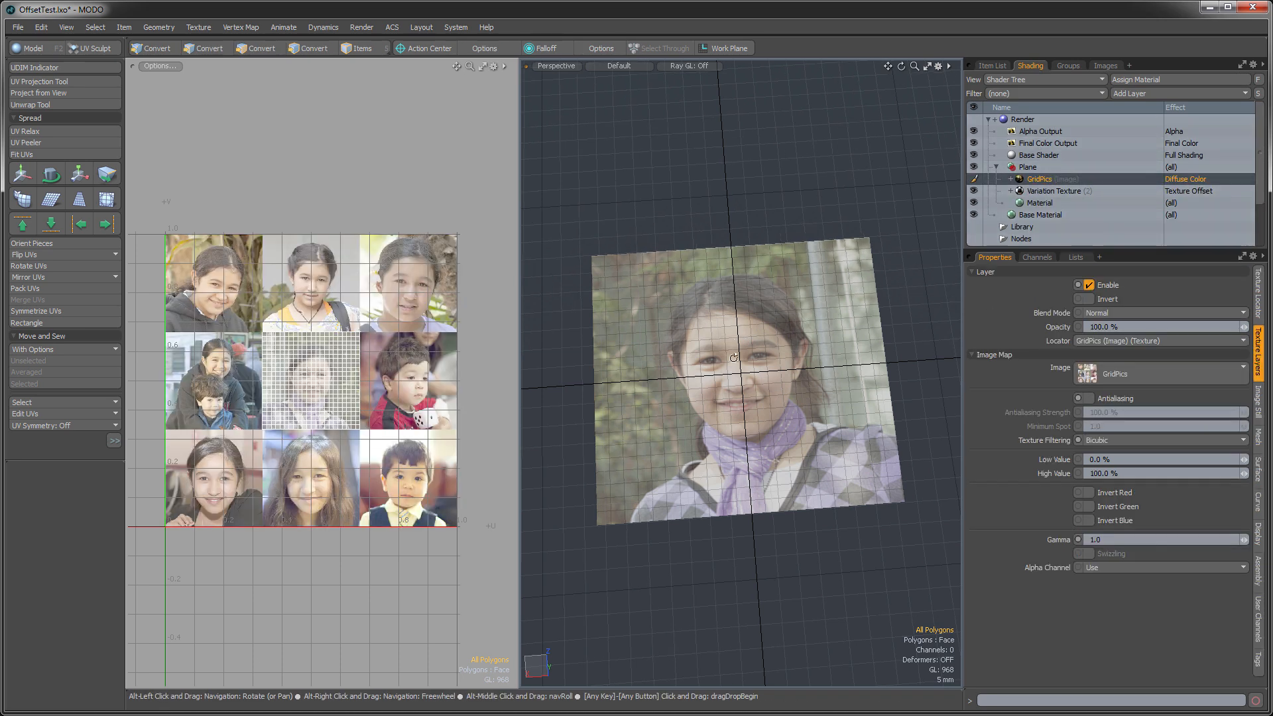
click(1048, 193)
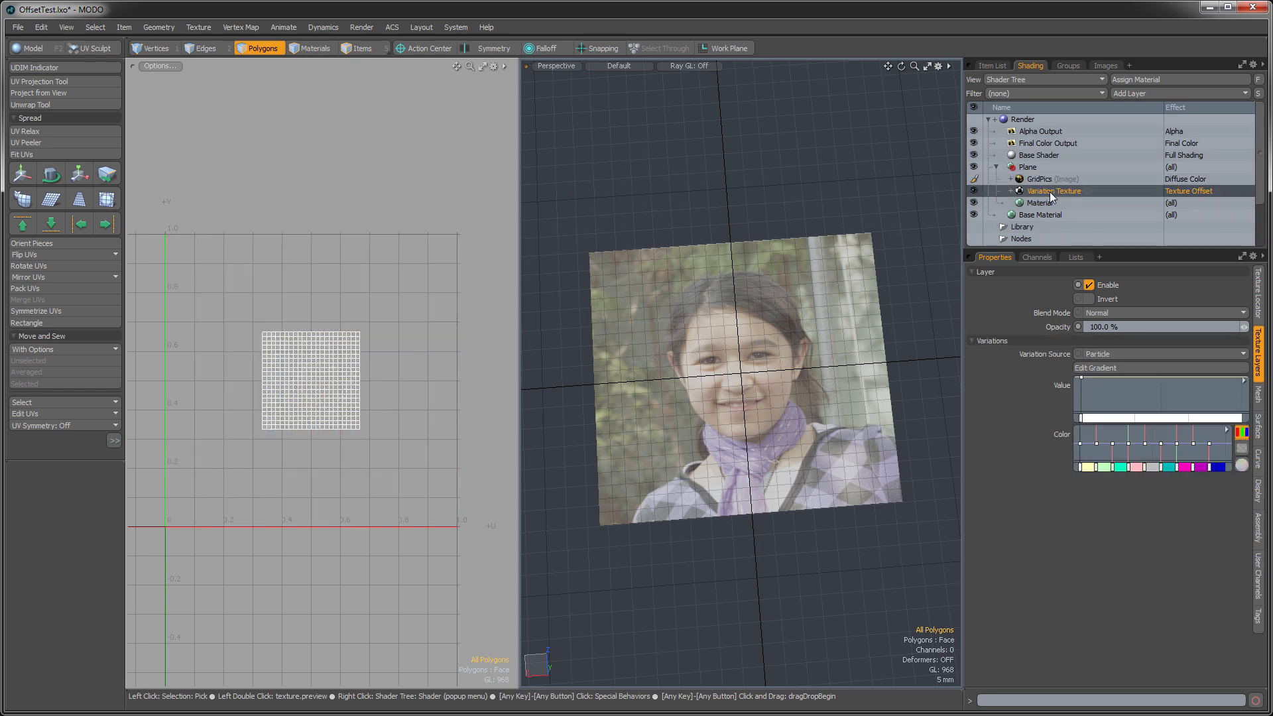
key(Delete)
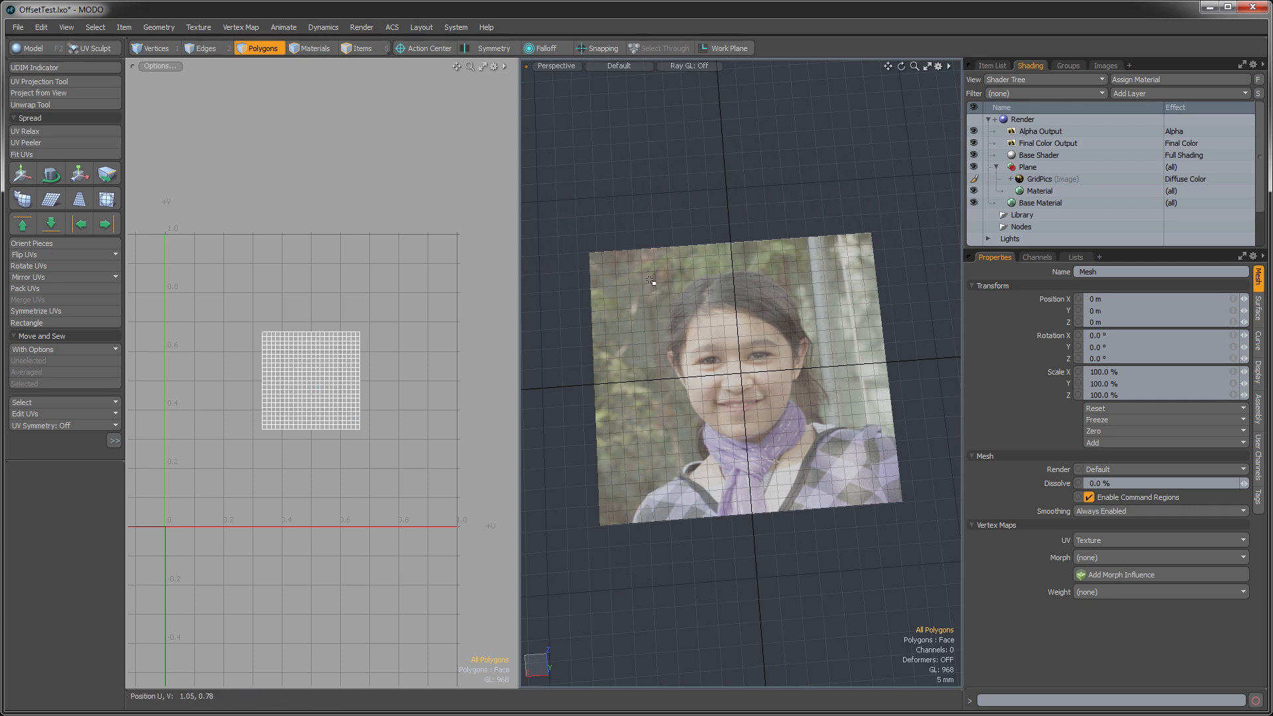
- Select the GridPics layer and examine the plane's UVs against the grid of portraits
click(1030, 183)
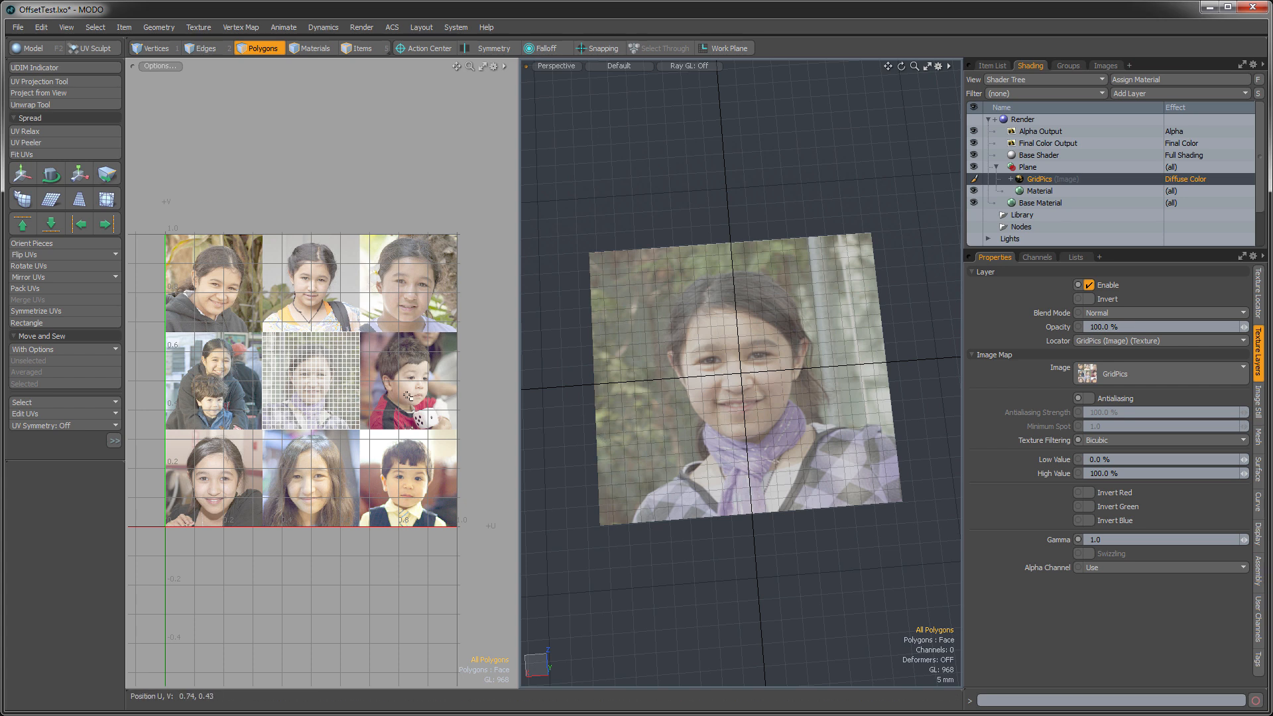
scroll(327, 386, up, 6)
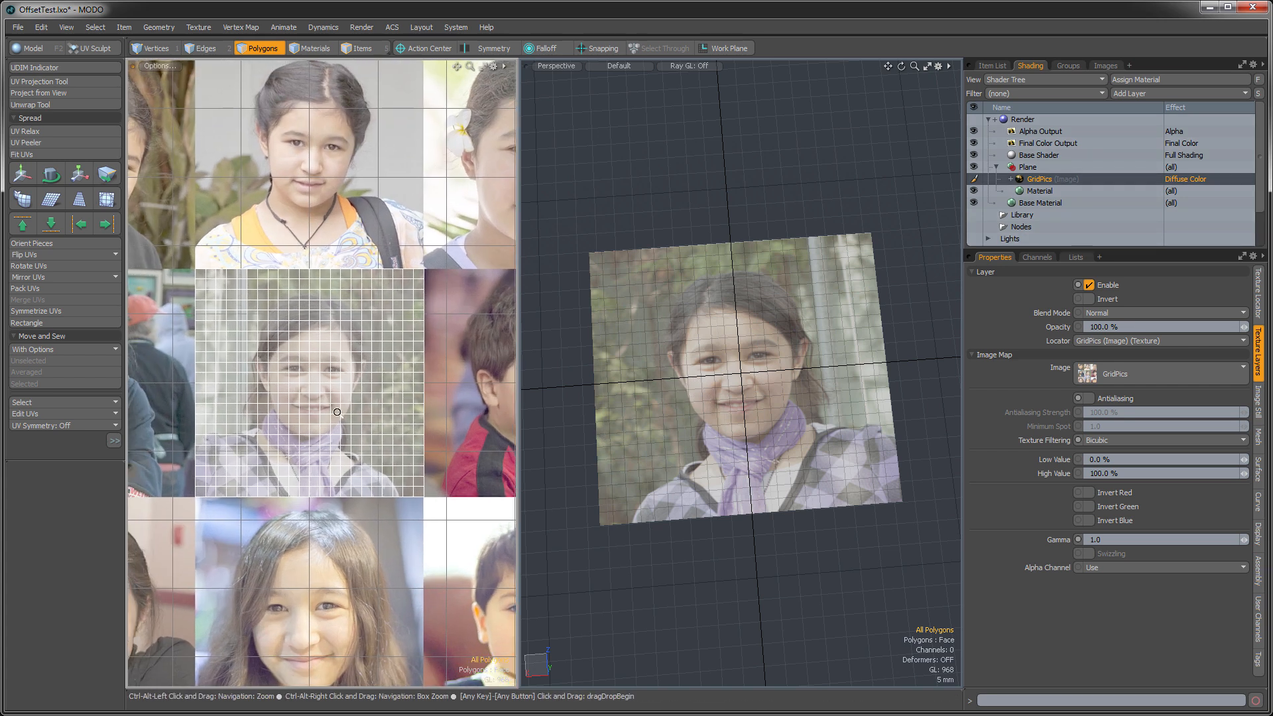
scroll(182, 364, up, 3)
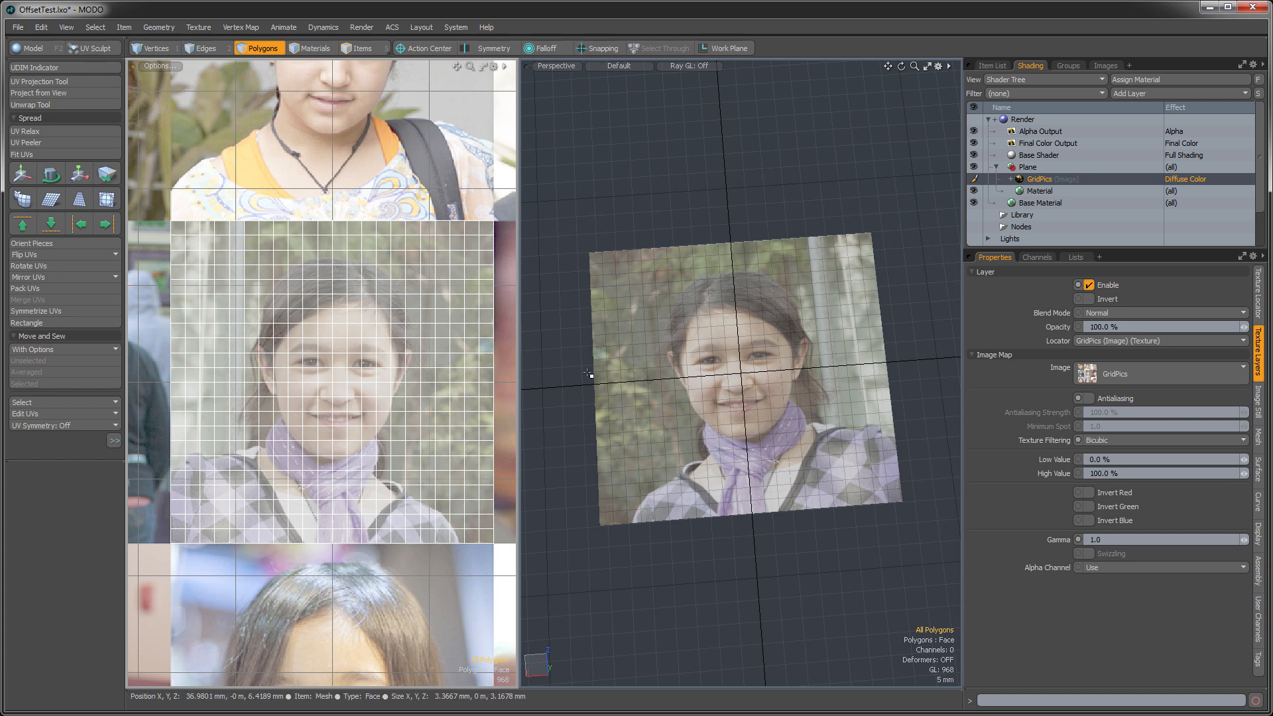
ctrl+alt+drag(449, 401, 334, 388)
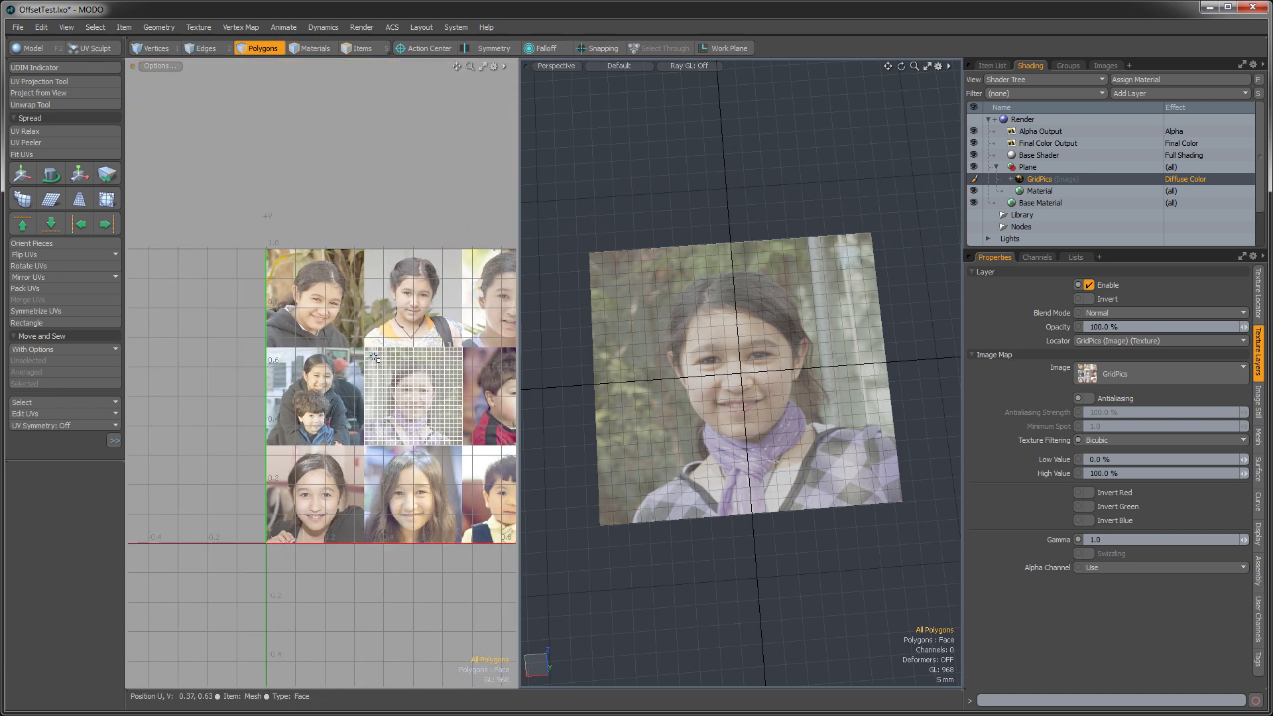
- Add a Particle Cloud item to the OffsetTest scene
drag(523, 407, 394, 407)
click(988, 66)
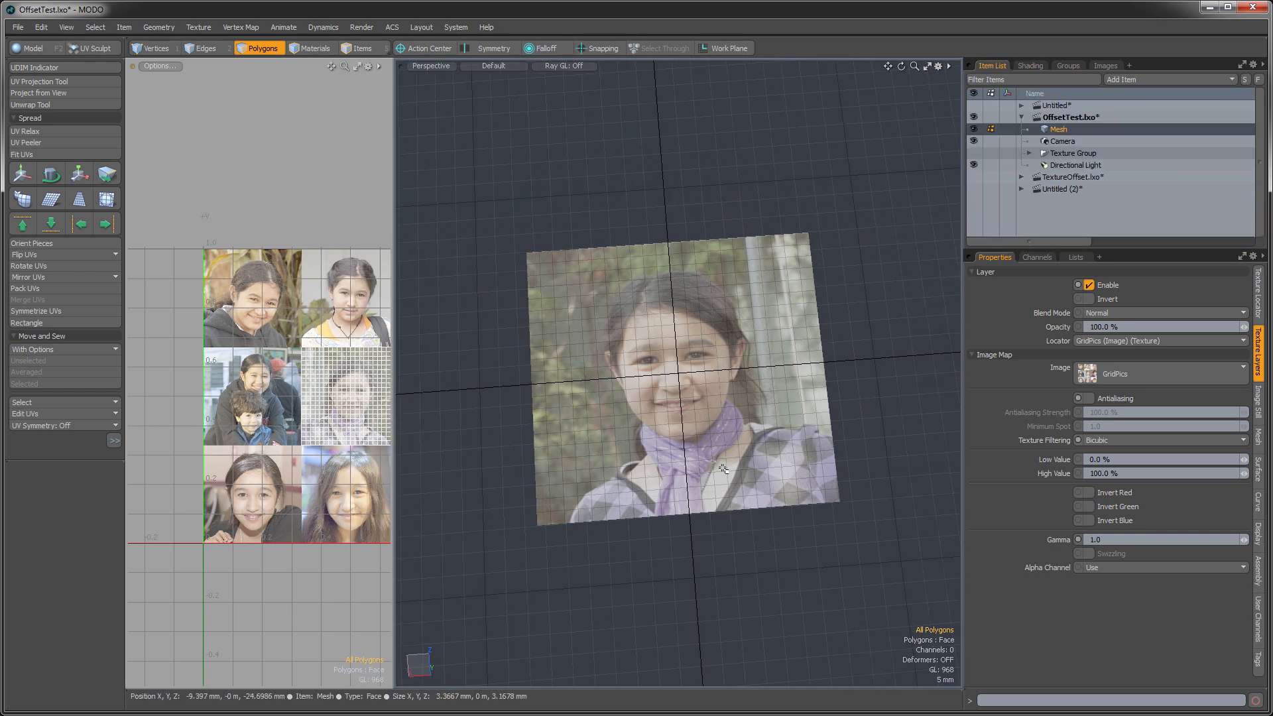
ctrl+alt+drag(709, 436, 636, 428)
alt+shift+drag(733, 463, 664, 448)
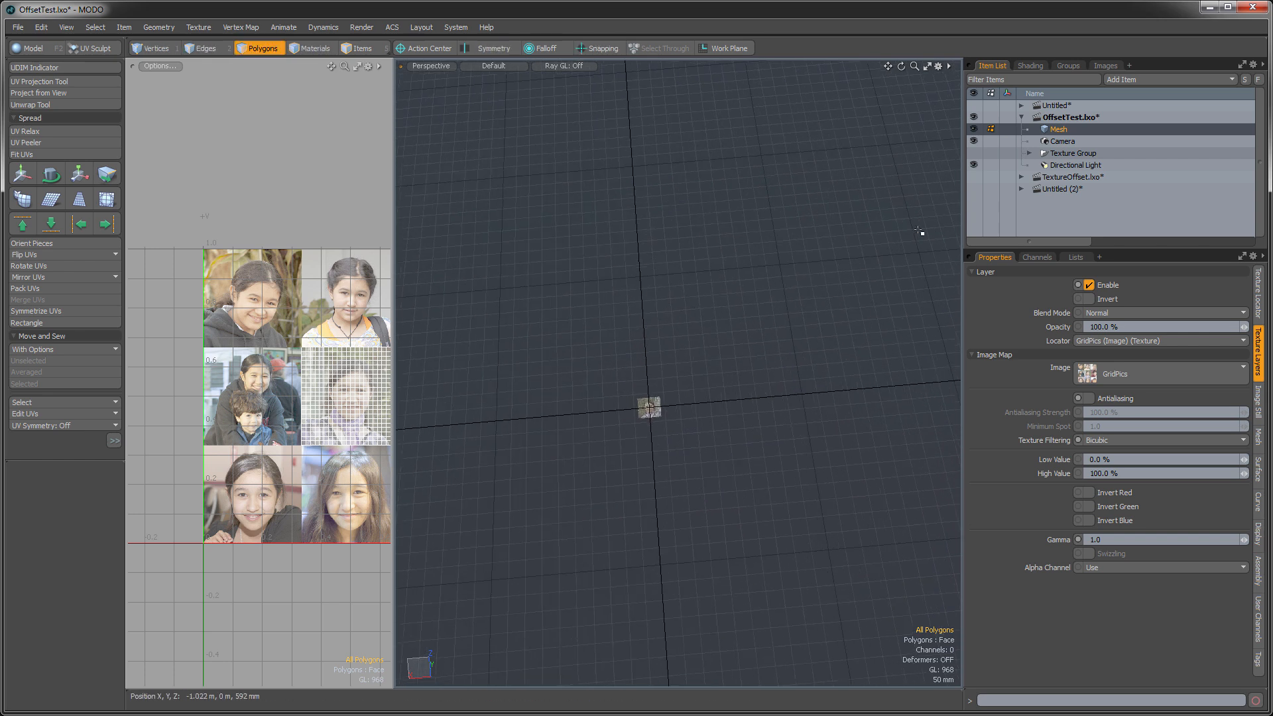
click(1131, 81)
mouse_move(1139, 202)
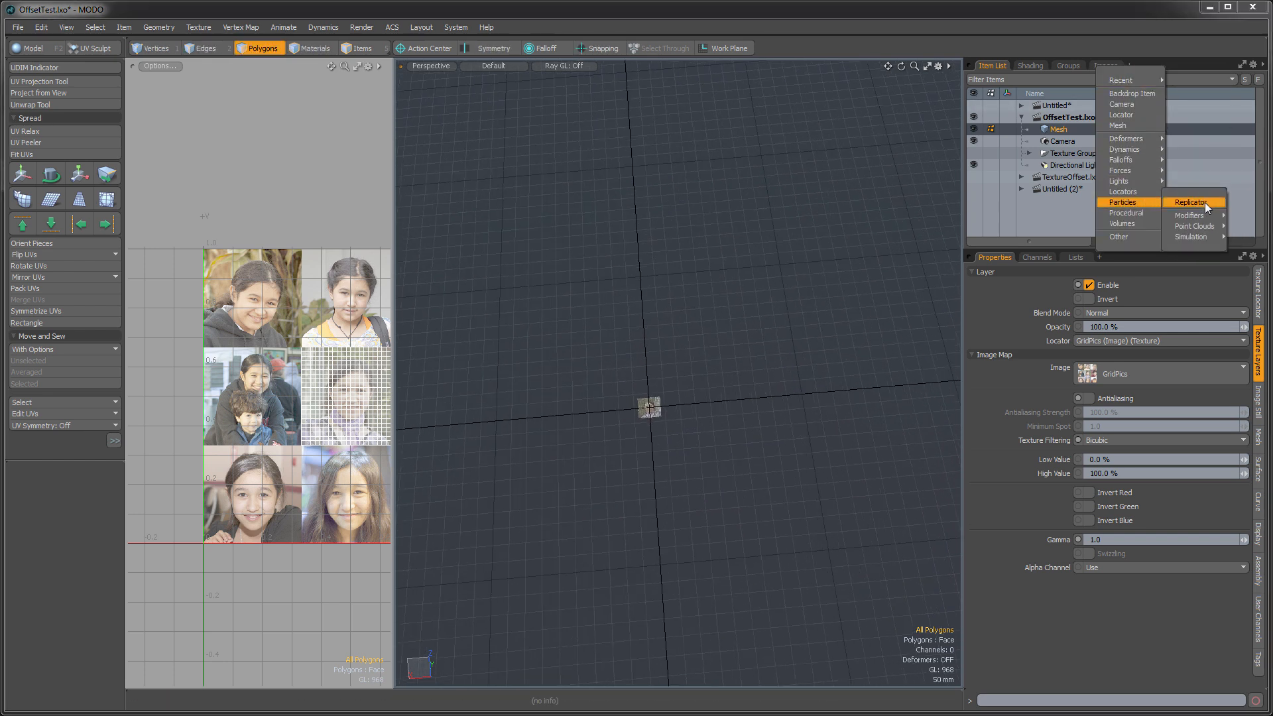
mouse_move(1199, 228)
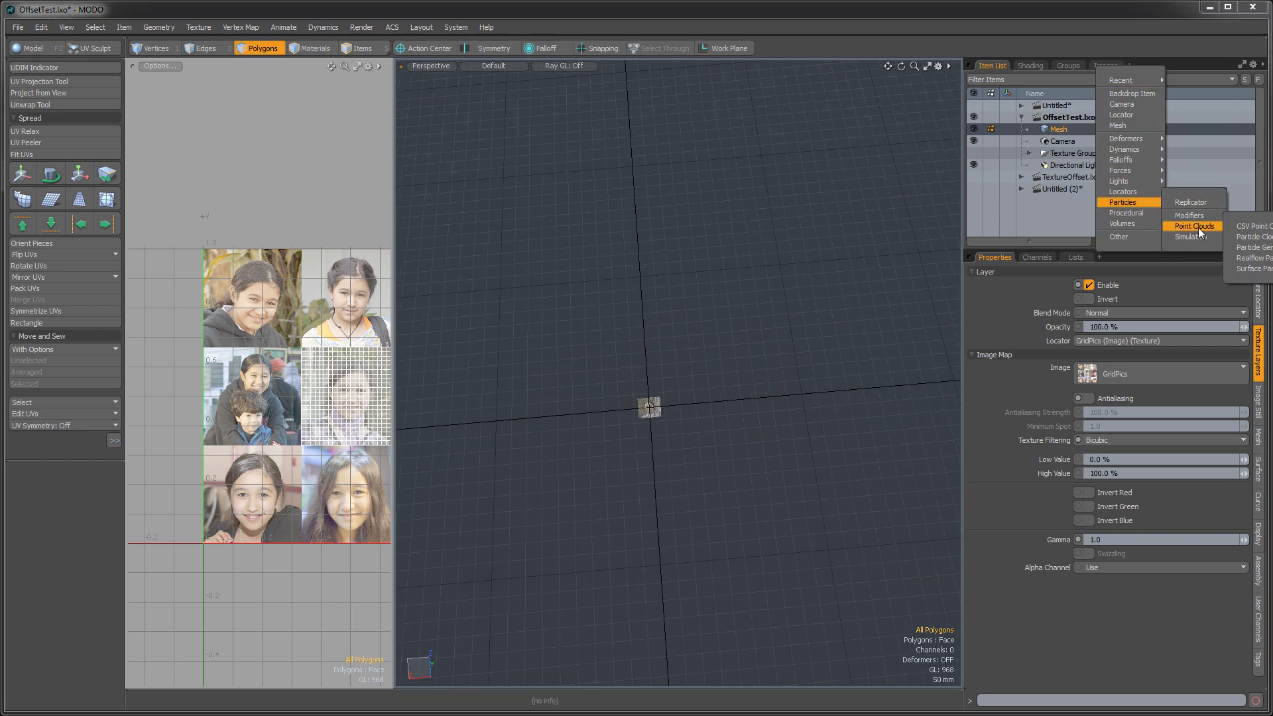
click(1249, 238)
alt+drag(692, 436, 728, 404)
- Add a Replicator with Mesh as its prototype and Particle Cloud as its point source
click(1120, 78)
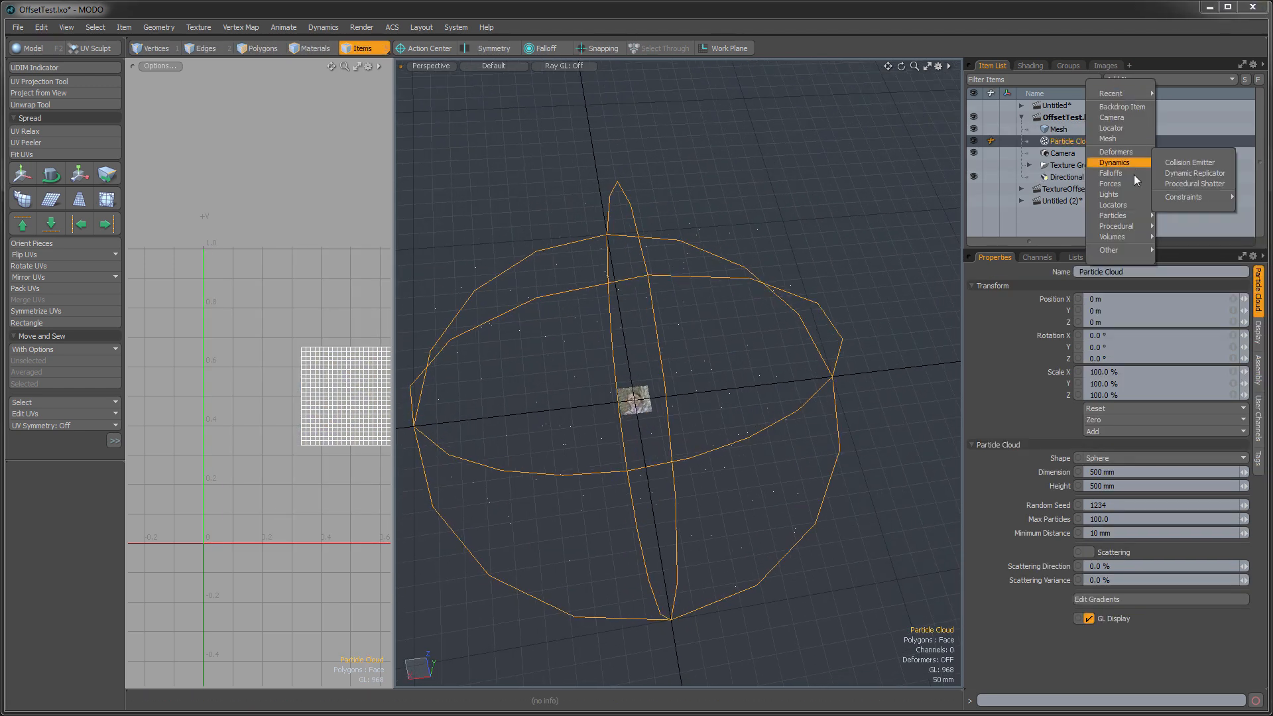
click(1161, 214)
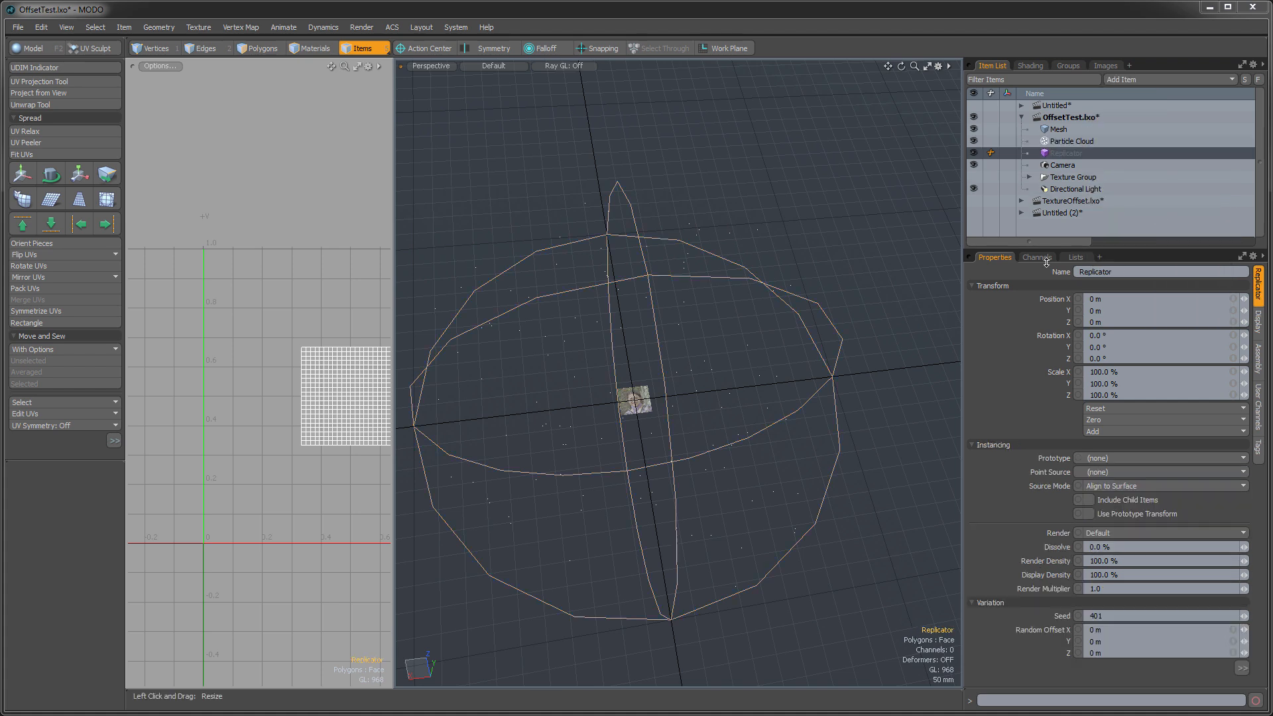
alt+drag(657, 455, 722, 431)
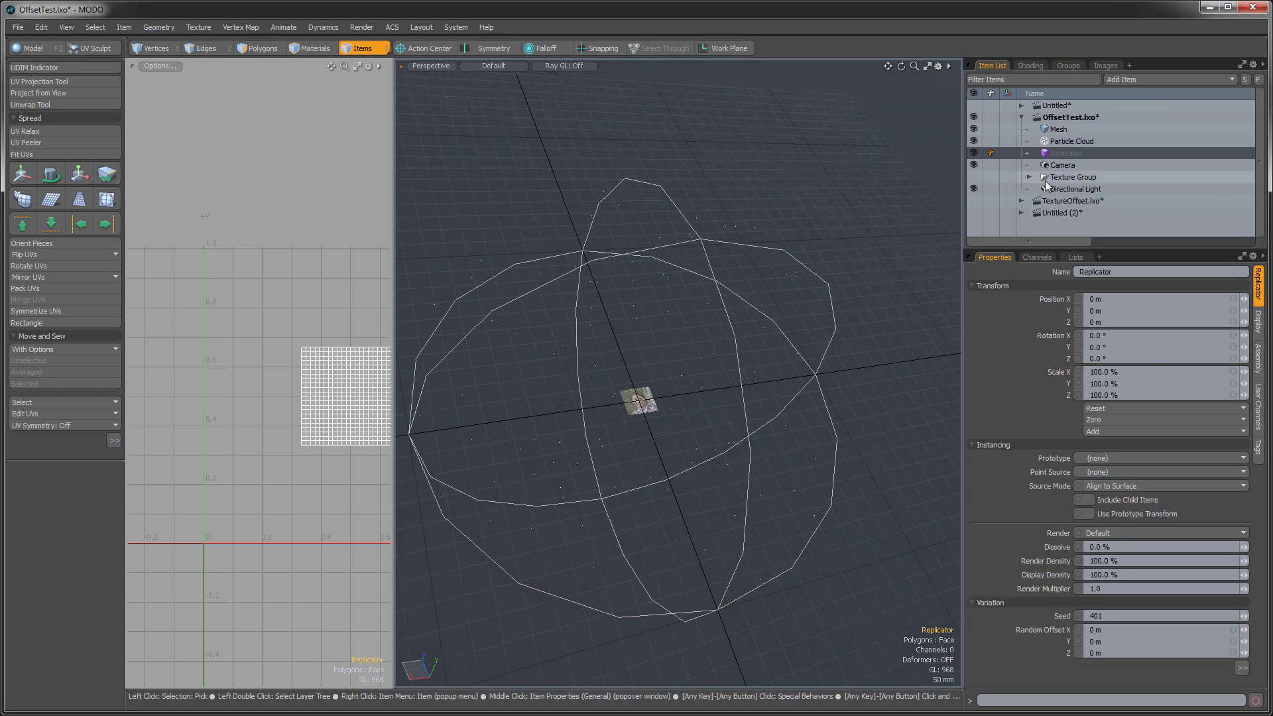
click(1095, 457)
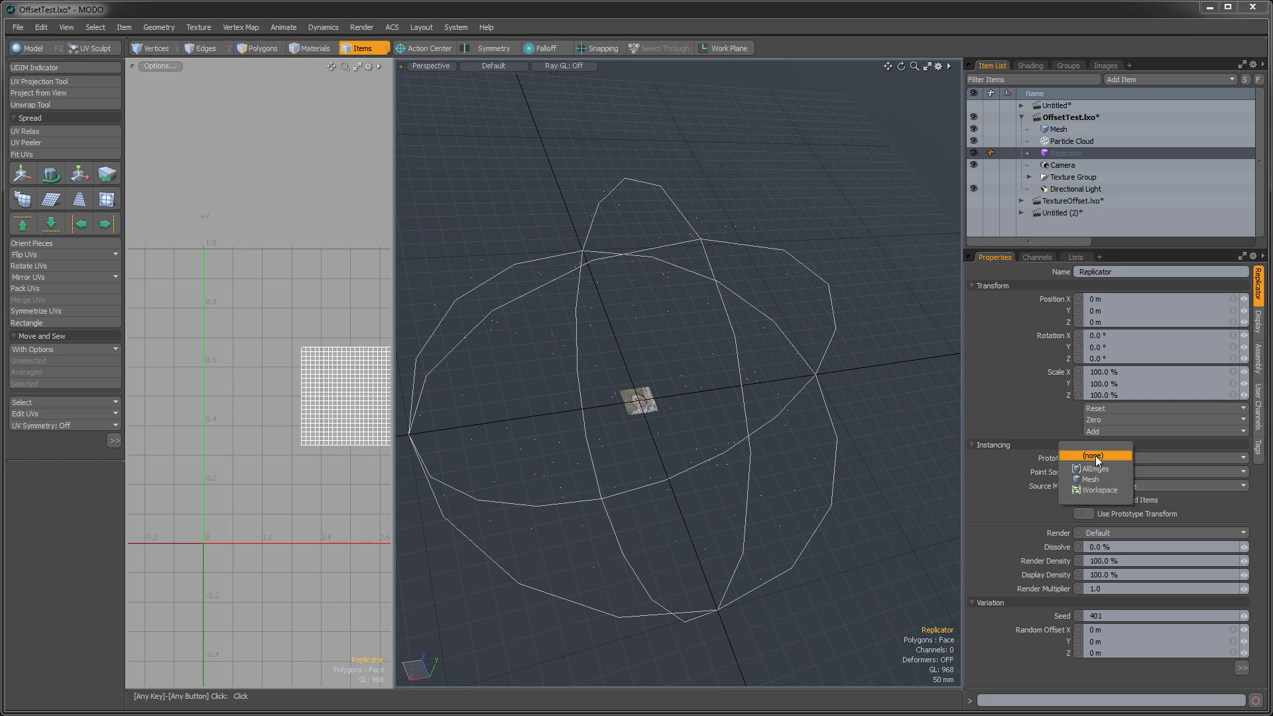
click(1108, 480)
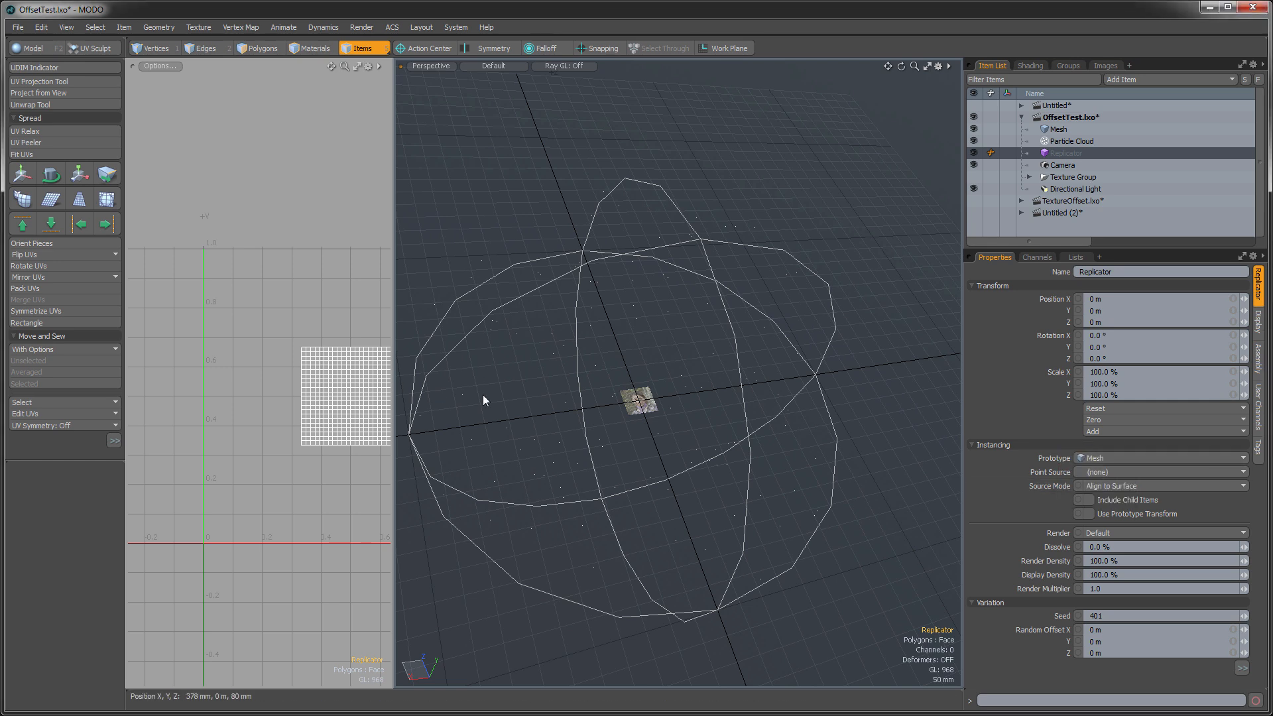
click(1096, 474)
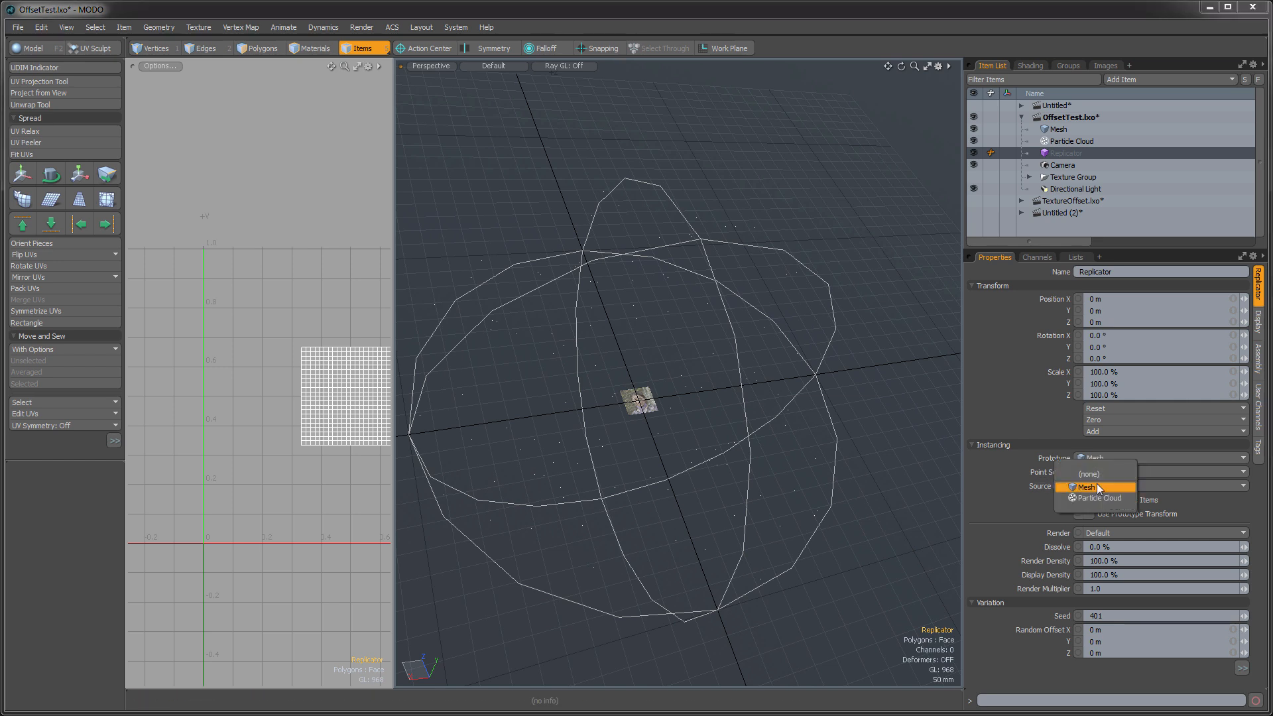
click(1096, 497)
- Start a render preview of the replicated planes, tilt its view and narrow the preview window to uncover the item list
alt+drag(737, 410, 578, 396)
key(F8)
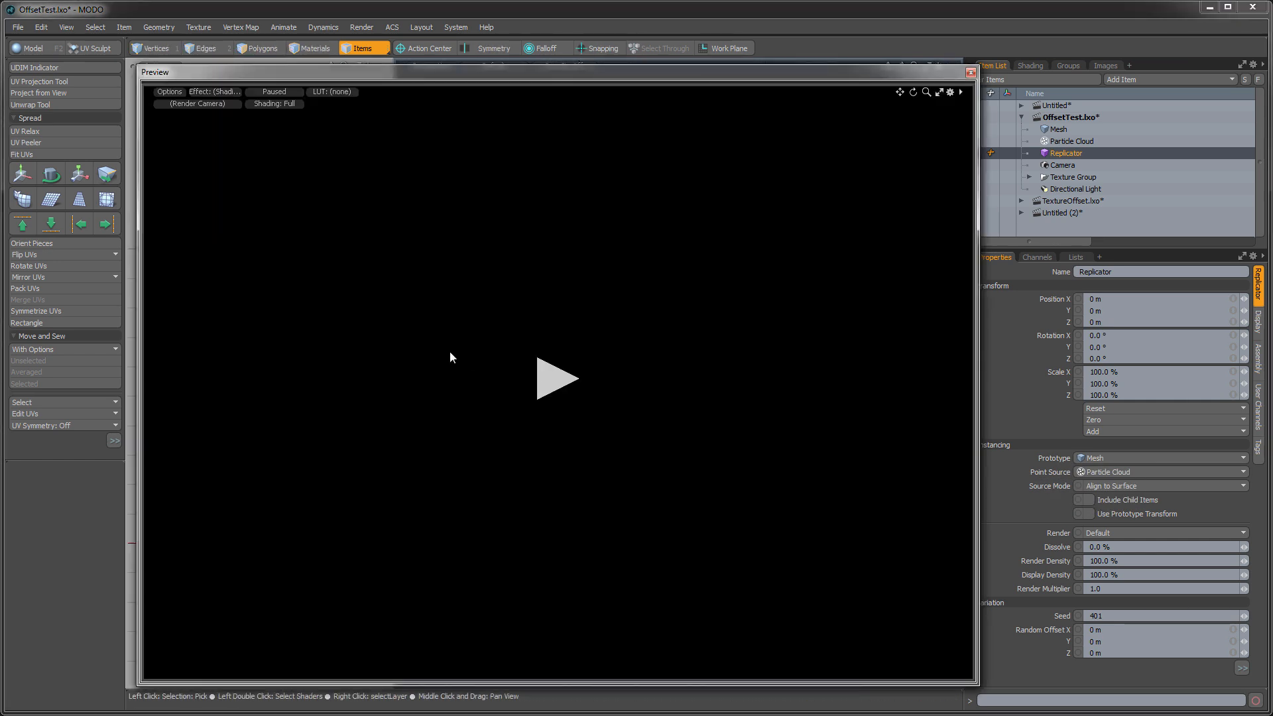
click(557, 386)
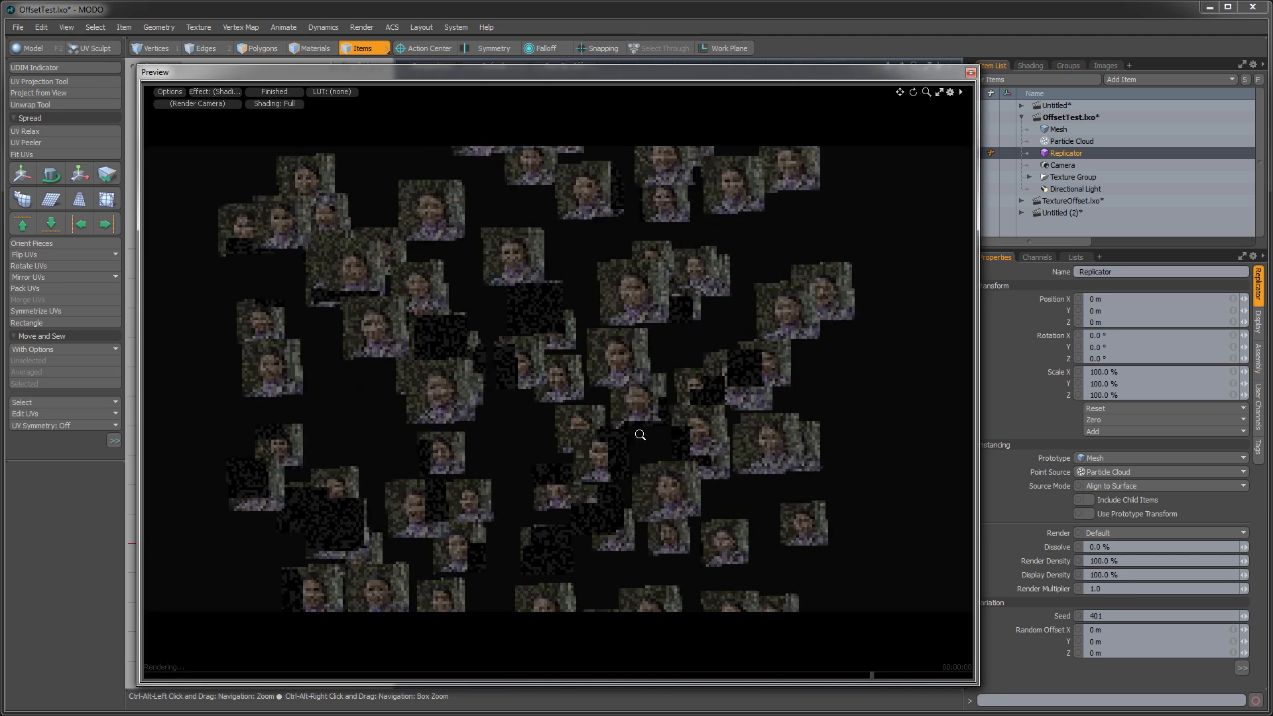
mouse_move(622, 411)
ctrl+alt+mouse_down()
mouse_move(577, 412)
mouse_move(604, 464)
mouse_move(581, 472)
mouse_move(625, 415)
mouse_move(570, 401)
mouse_move(578, 427)
mouse_move(626, 425)
ctrl+alt+mouse_up()
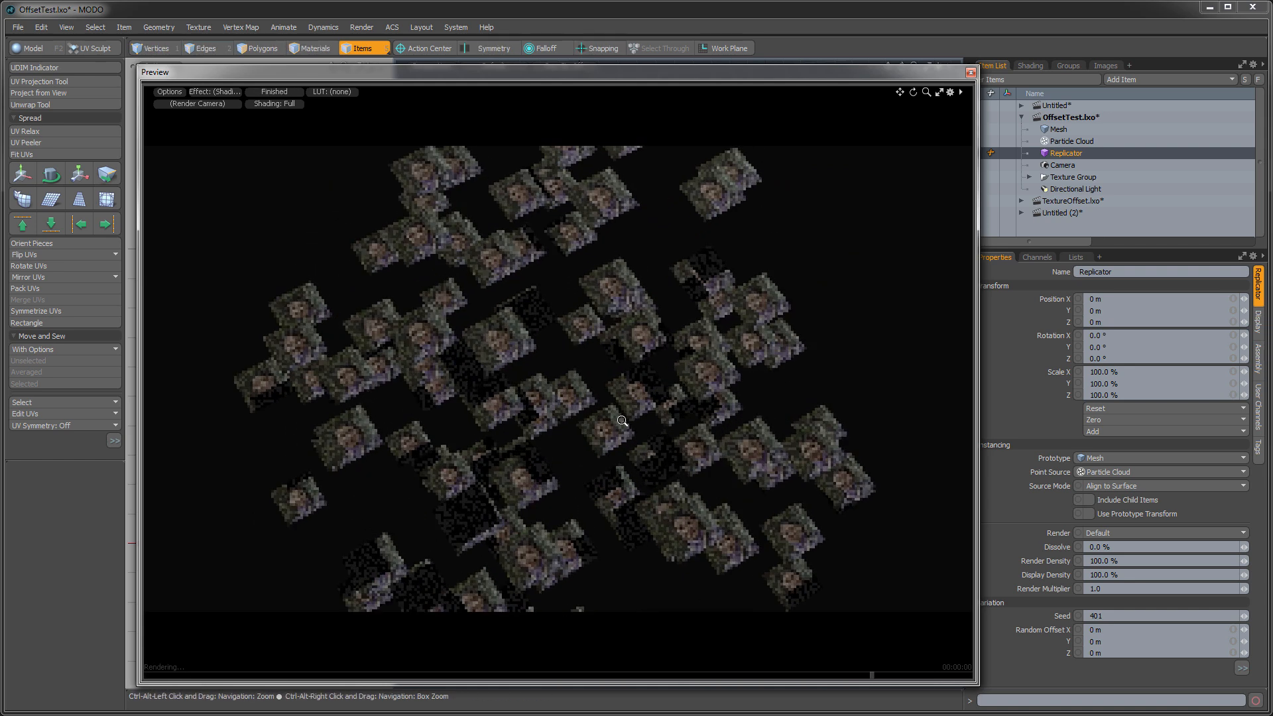
alt+drag(619, 468, 553, 421)
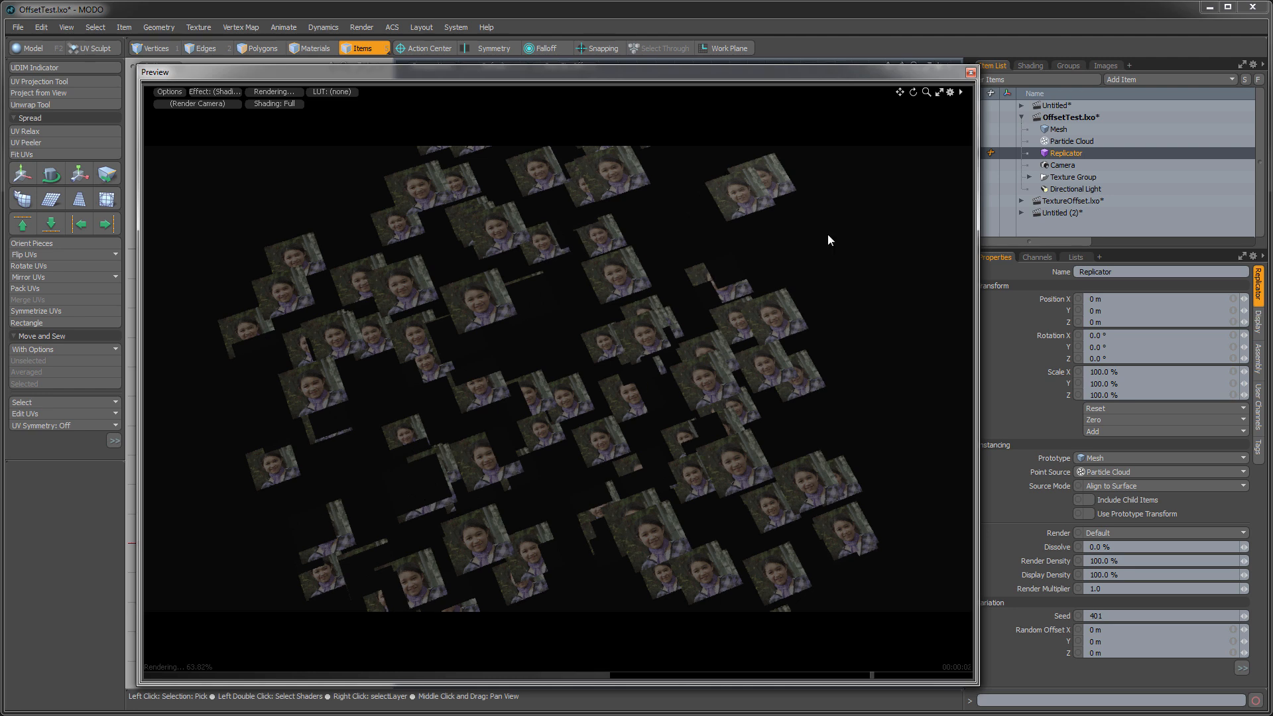
drag(976, 219, 945, 218)
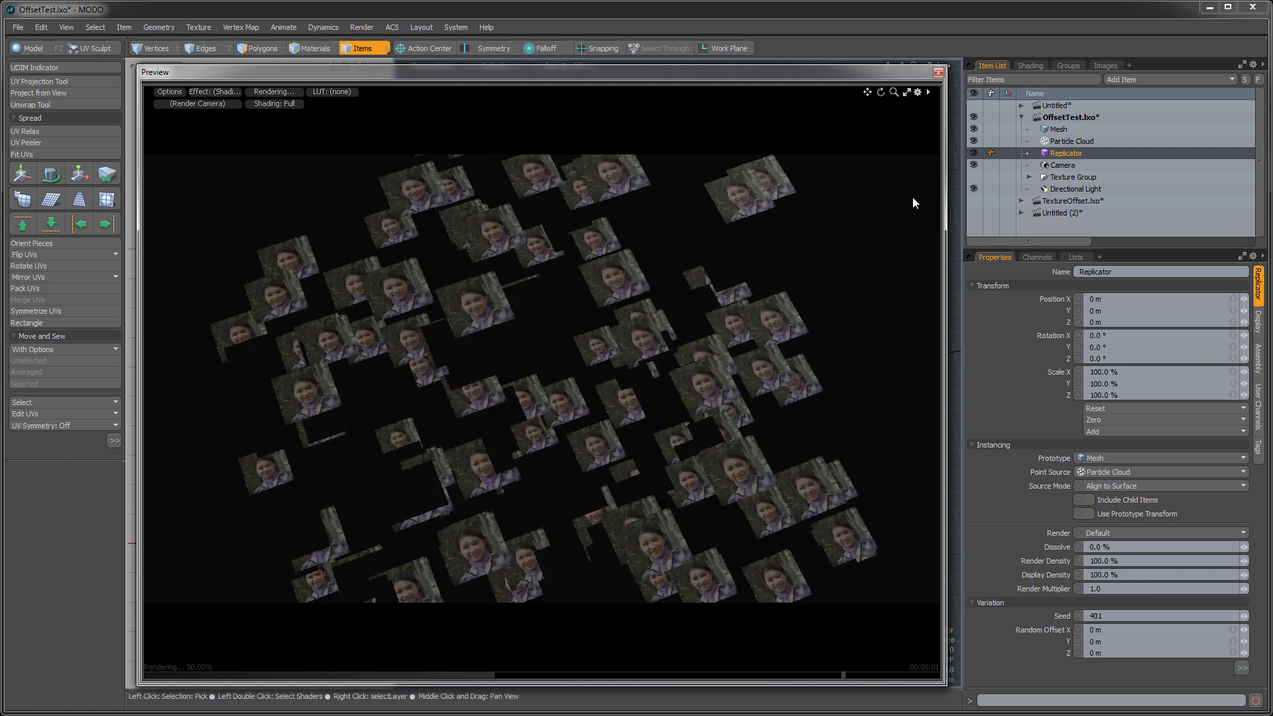
- Add a Variation Texture layer above the Material in the Plane material group
click(1020, 66)
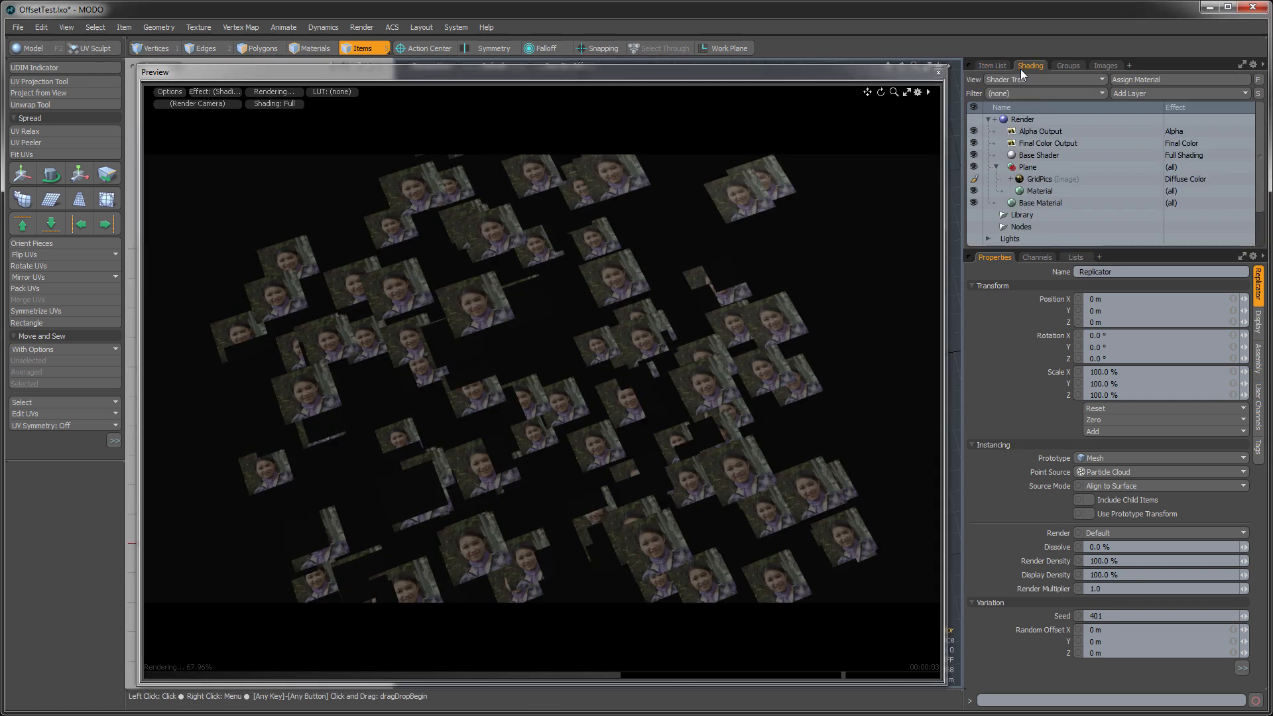
click(1031, 190)
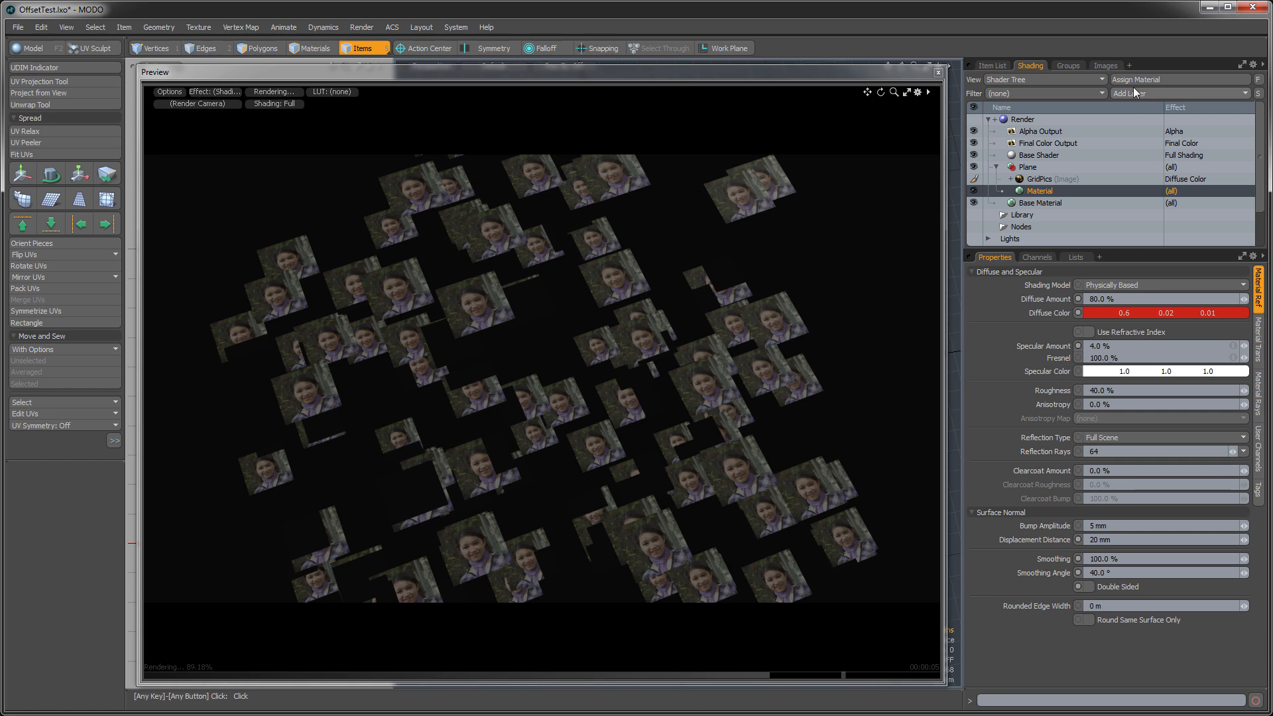
click(1134, 93)
mouse_move(1130, 184)
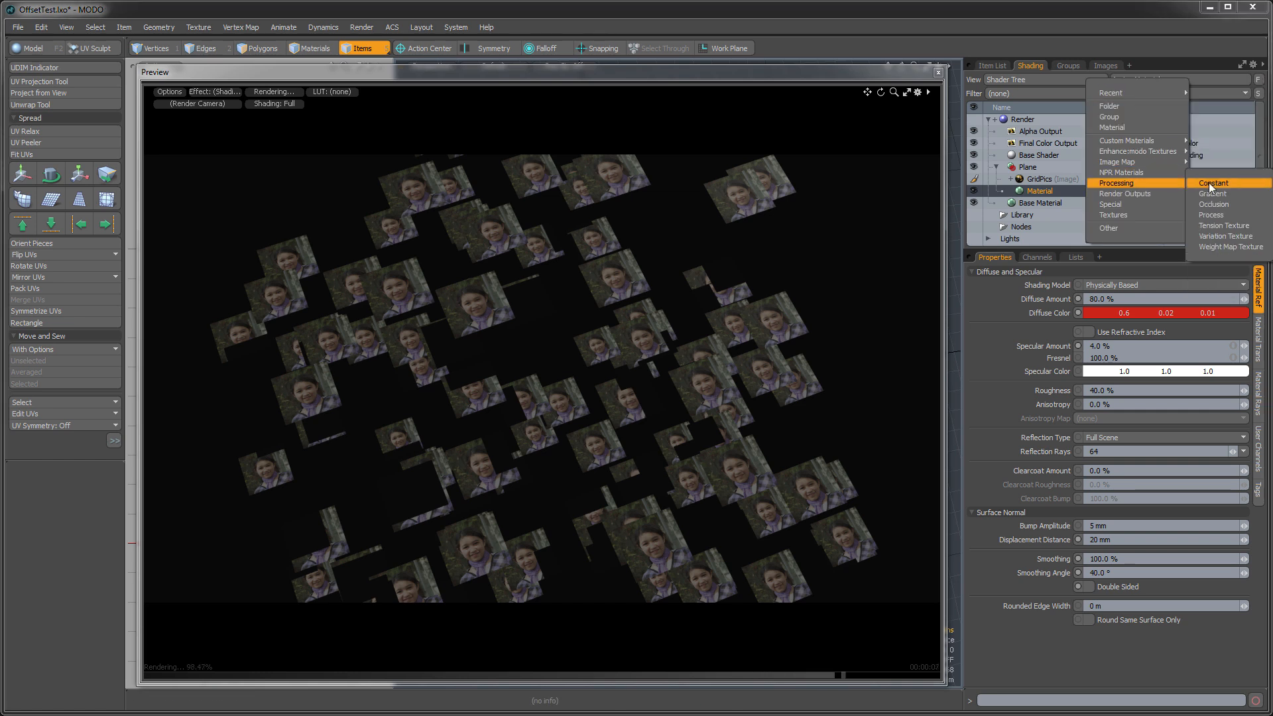
click(1223, 236)
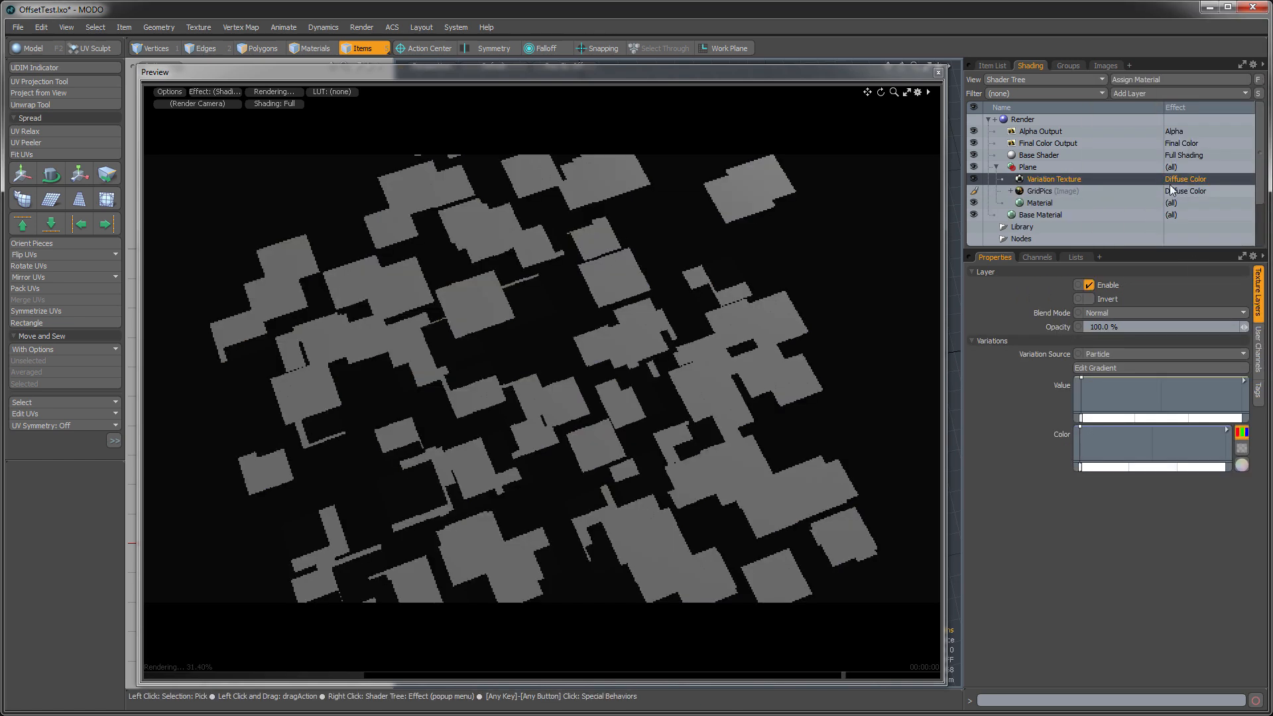
- Set the Variation Texture's effect to Texture Offset and move the layer below GridPics
right_click(1179, 178)
mouse_move(1179, 178)
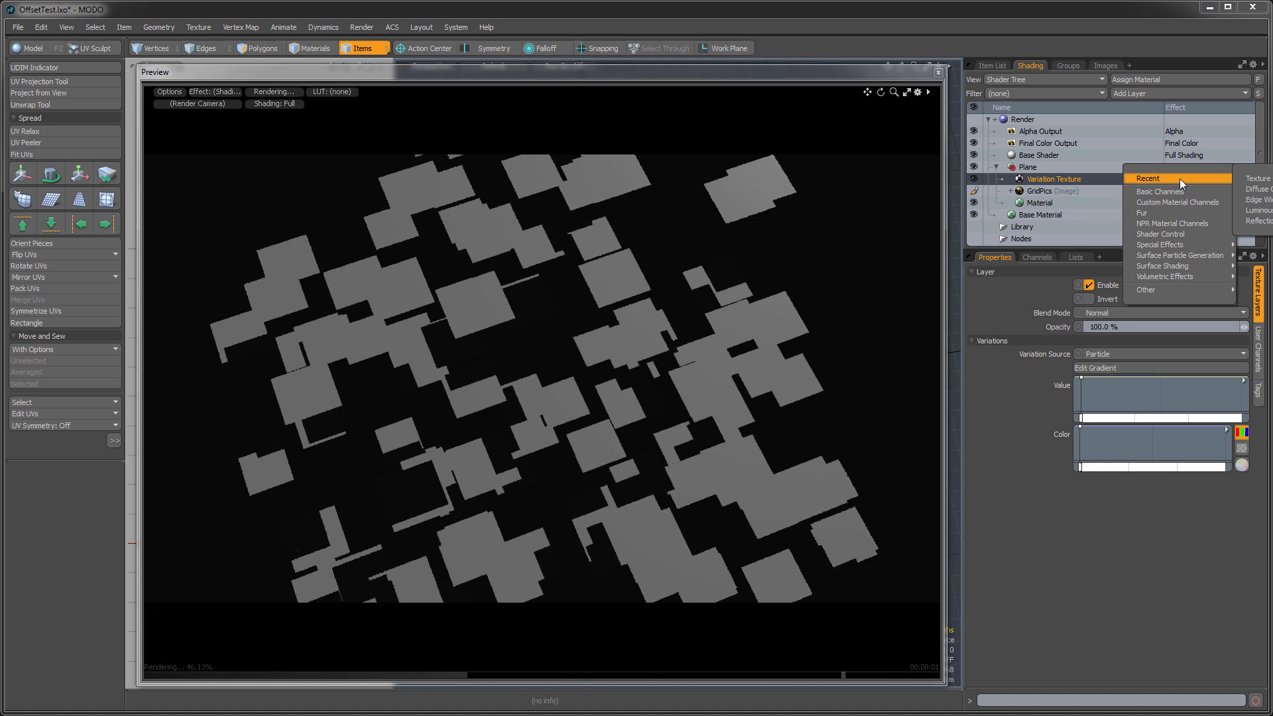
click(1248, 180)
drag(1055, 181, 1061, 202)
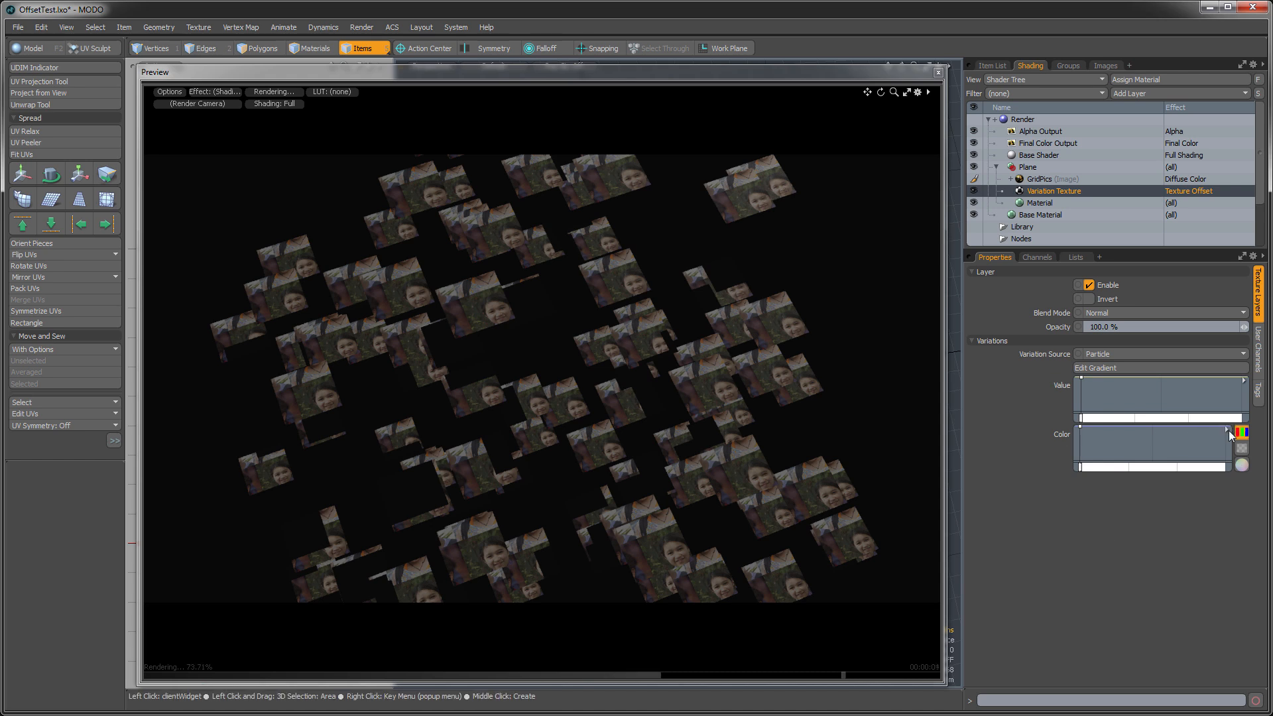
- Open the Variation Texture's color gradient for editing and set the color R key at 0% to 5.5
click(1228, 431)
click(1232, 437)
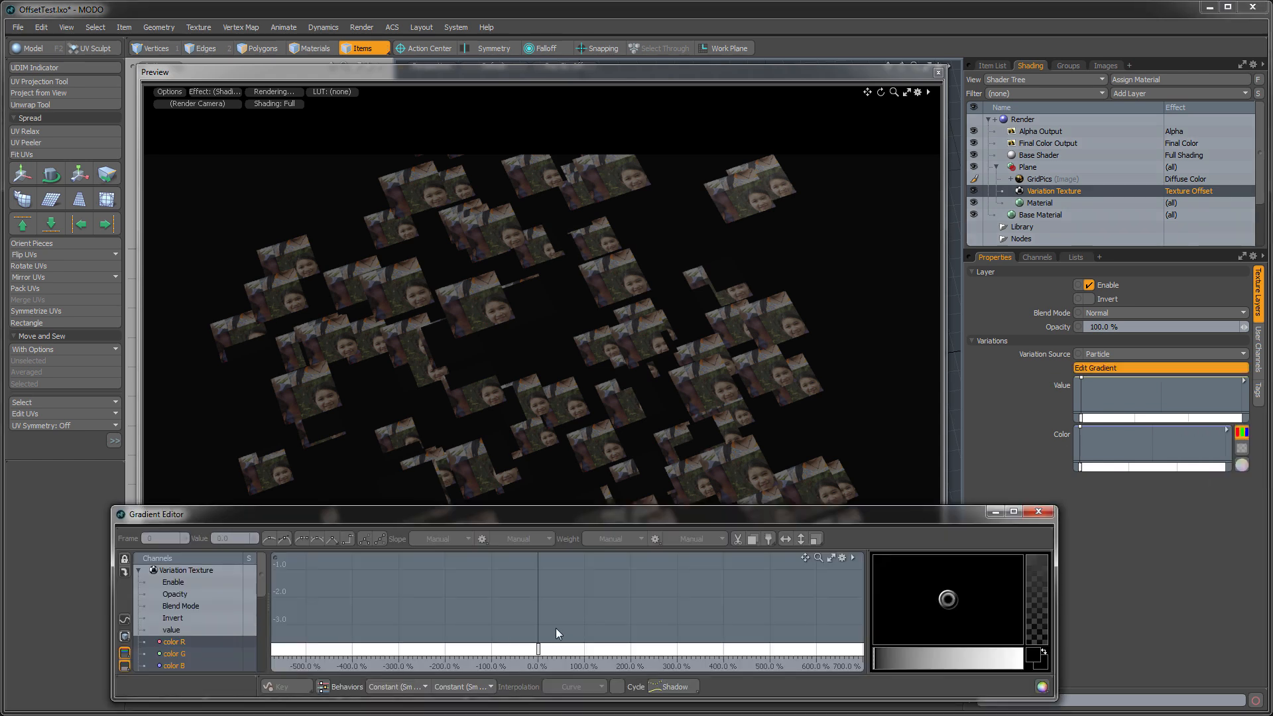
click(225, 642)
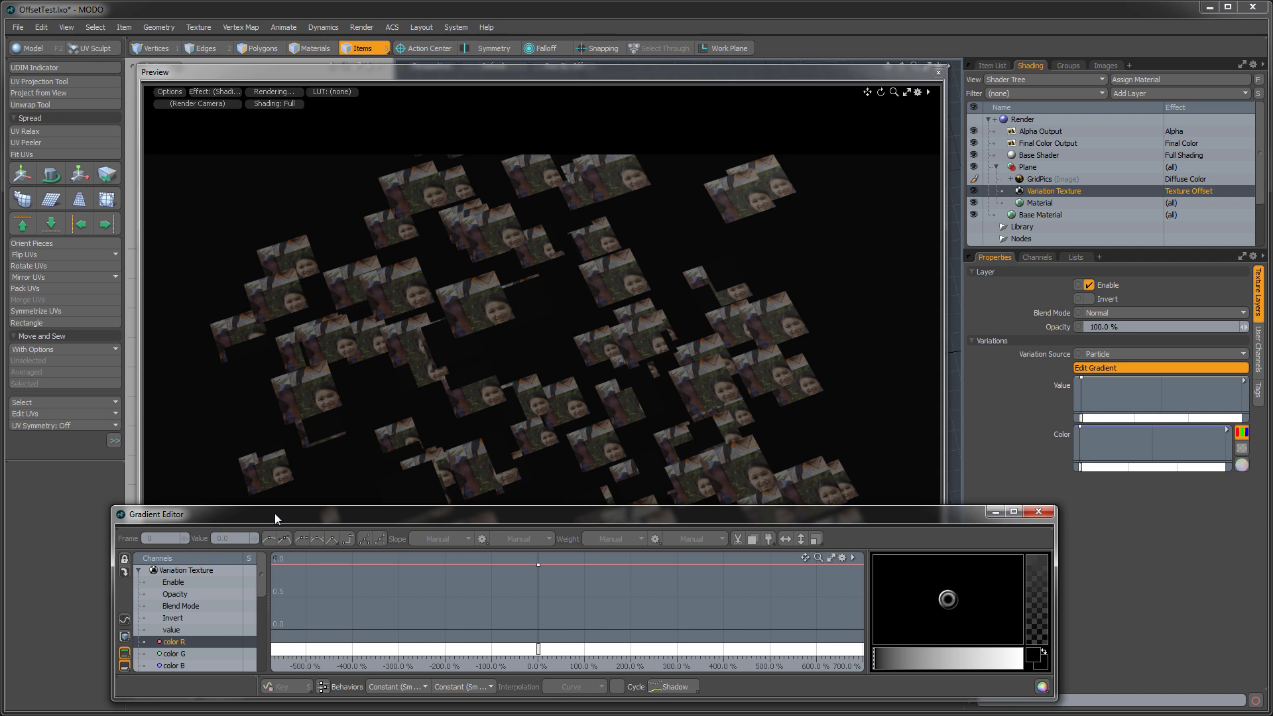
drag(275, 509, 274, 391)
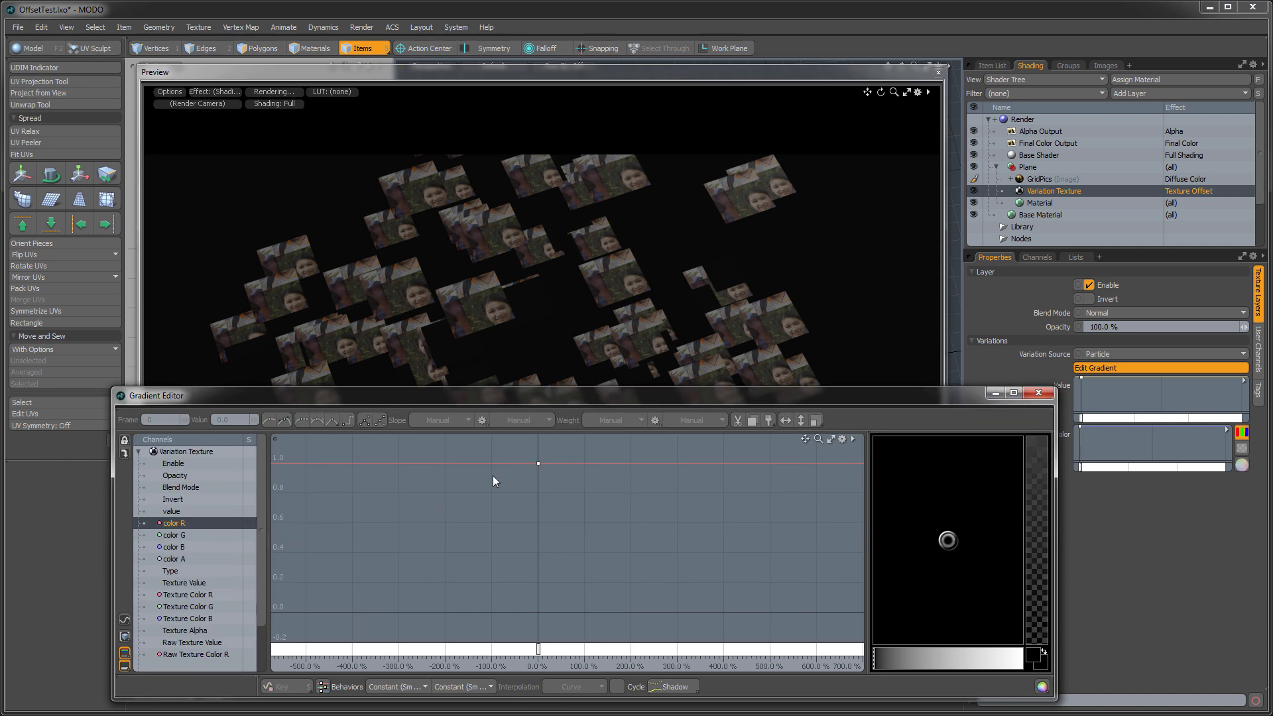
click(537, 462)
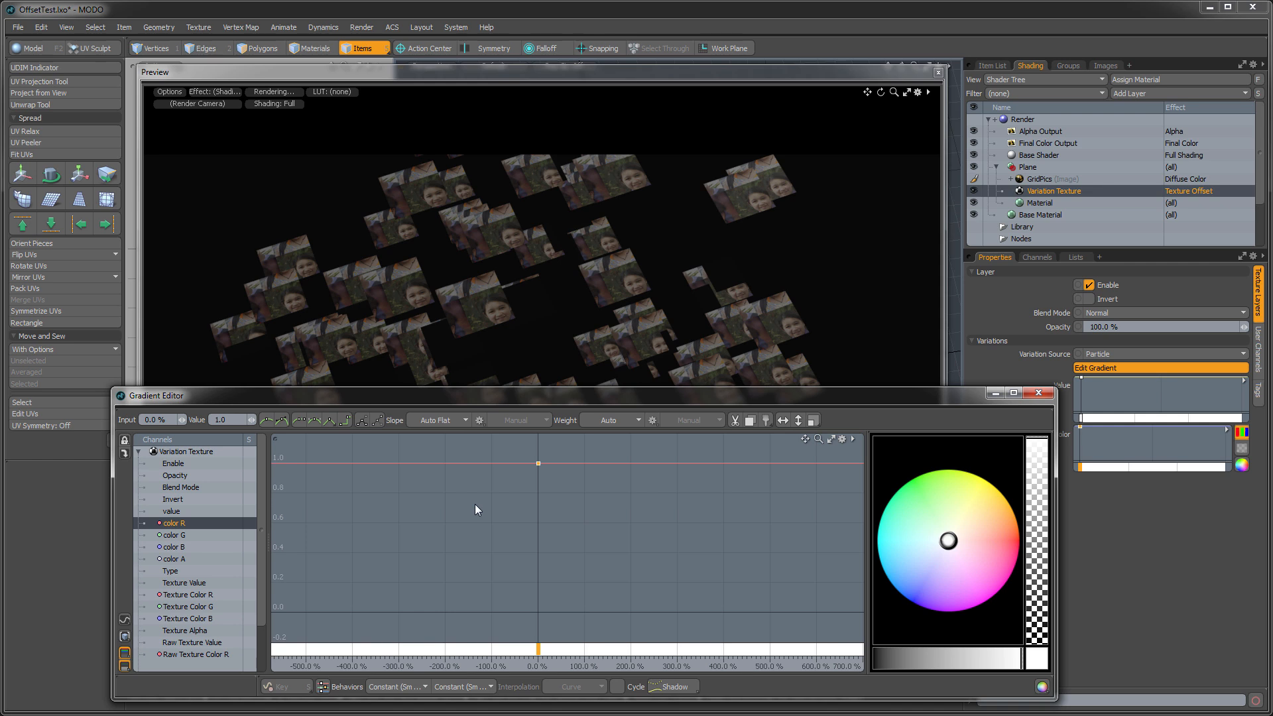
click(235, 421)
text(5.5)
key(Return)
key(a)
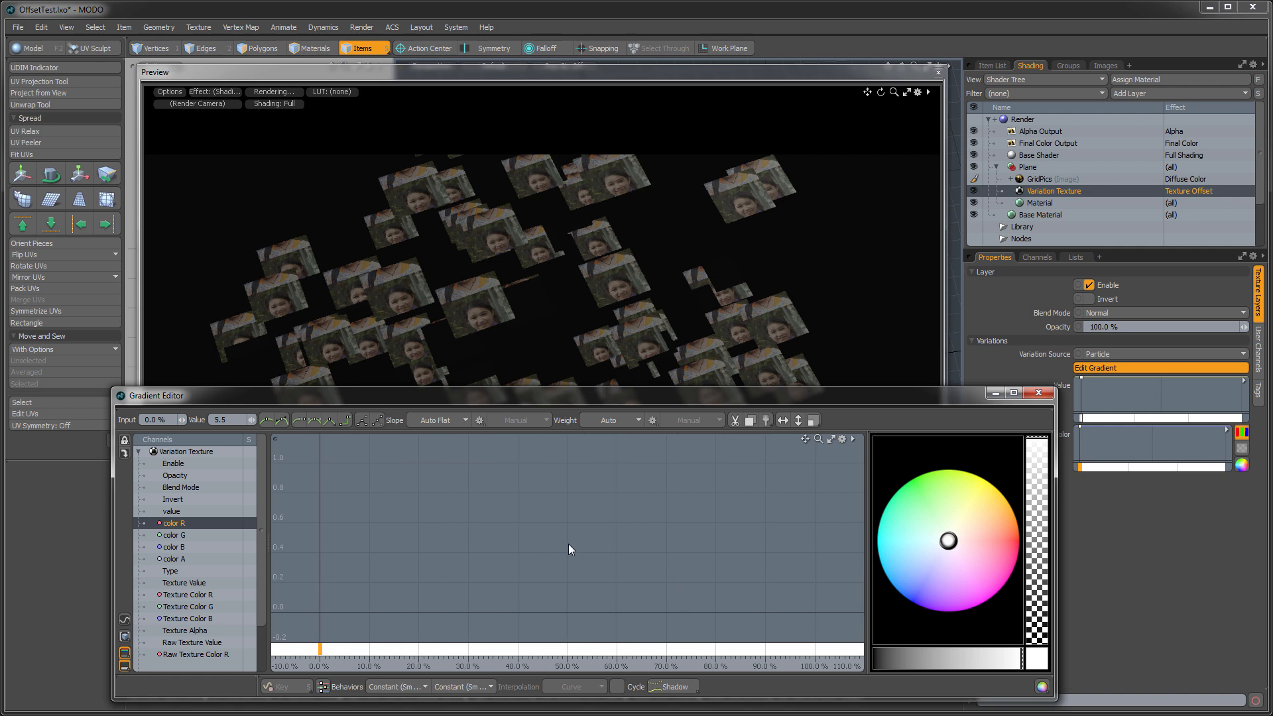
- Add a color R key at about 100% with value -4.5 and make the curve between both keys linear
click(568, 544)
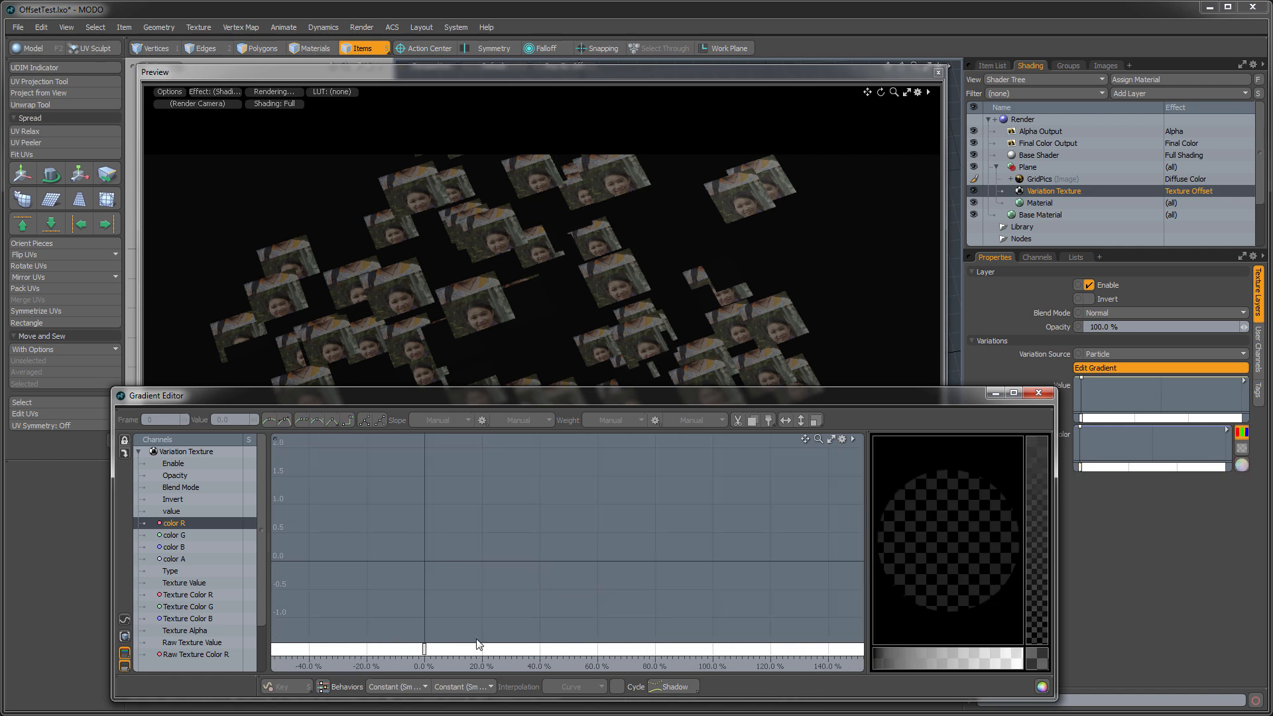
shift+click(147, 547)
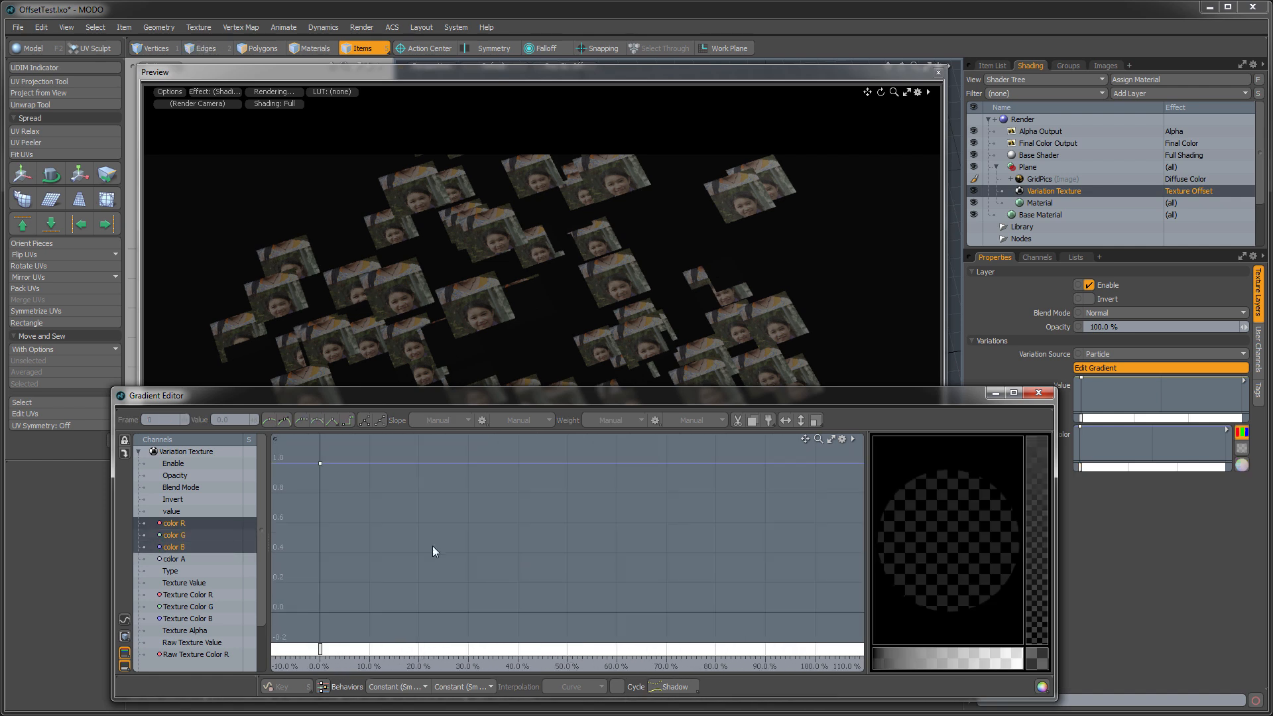
click(189, 527)
ctrl+alt+drag(501, 517, 525, 533)
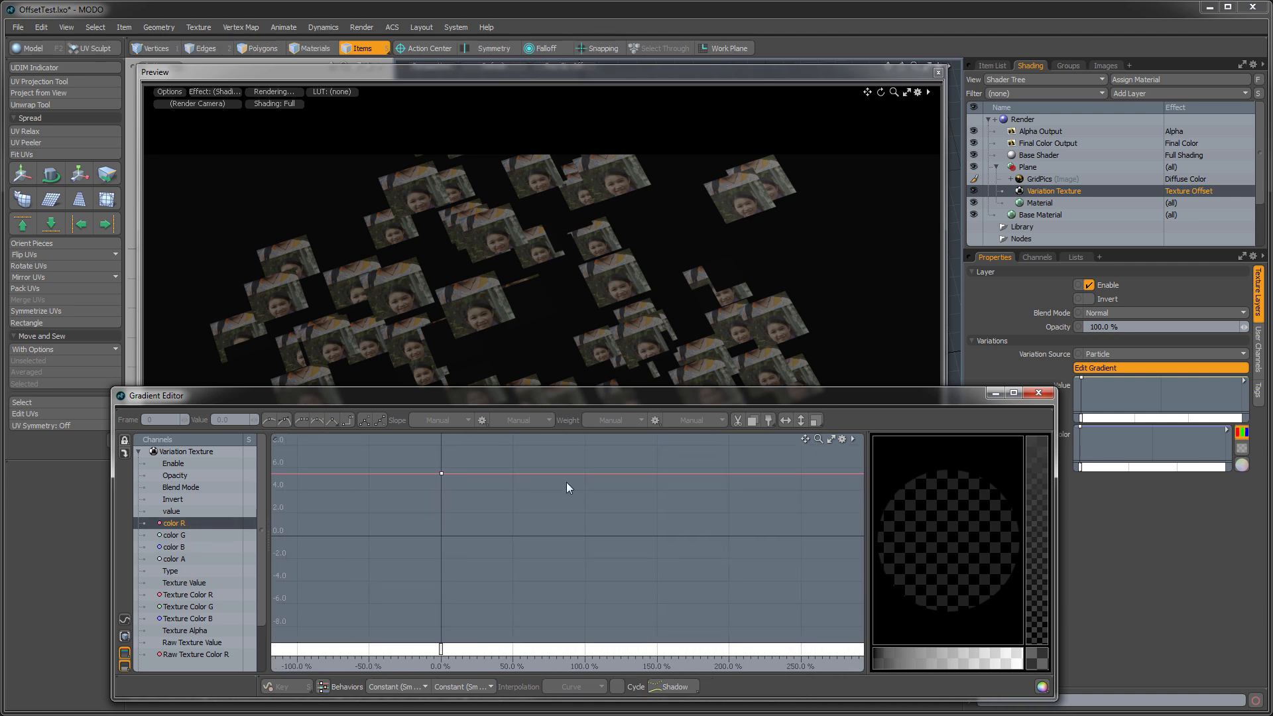
middle_click(586, 473)
click(233, 424)
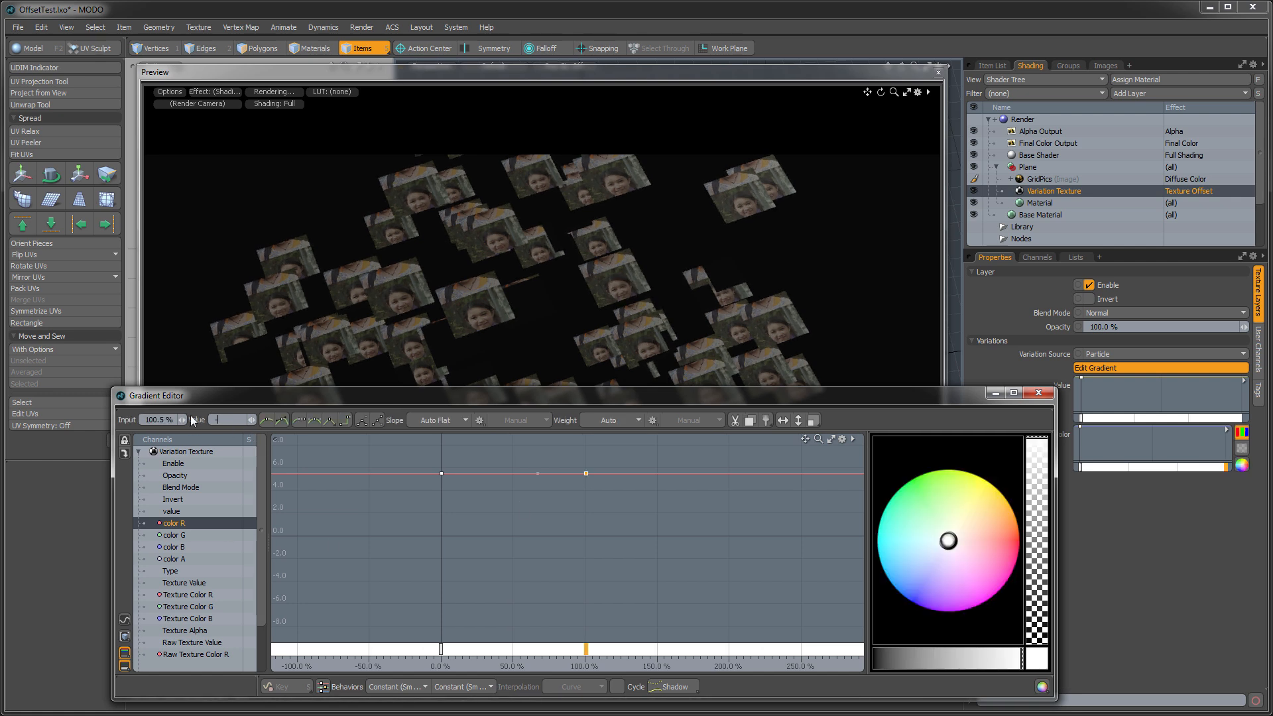
text(-4.5)
key(Return)
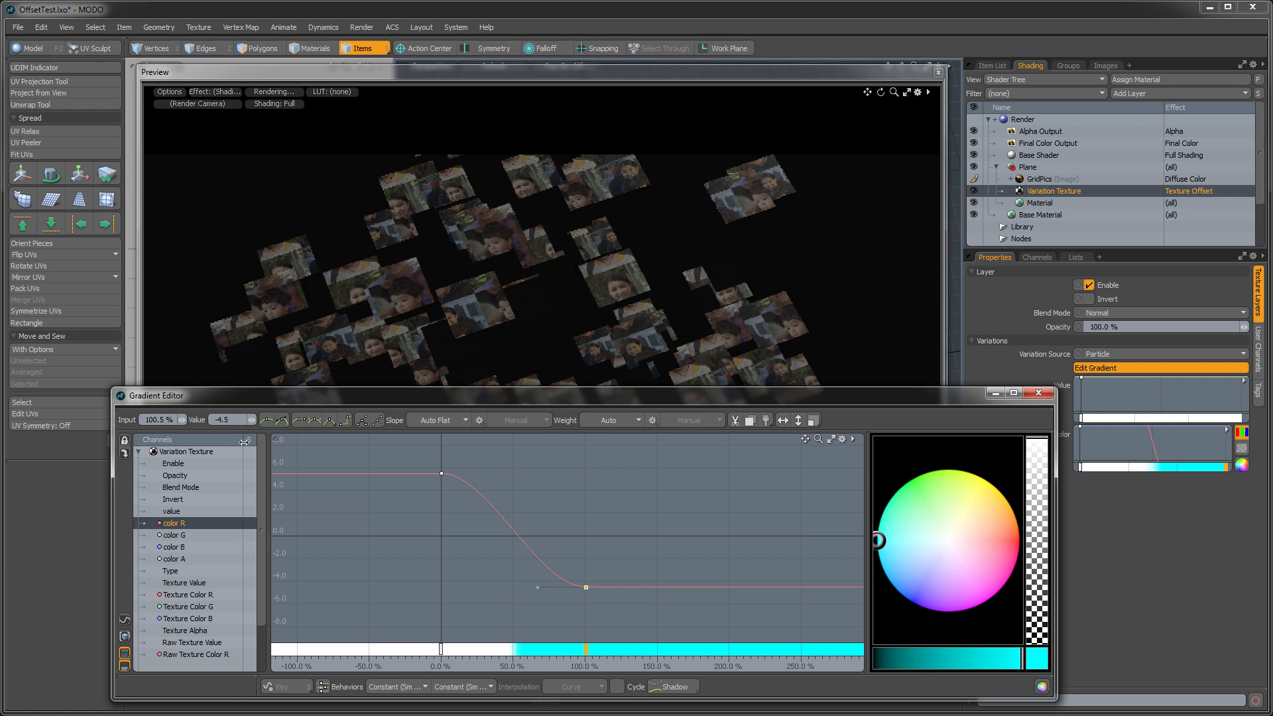
drag(363, 444, 612, 597)
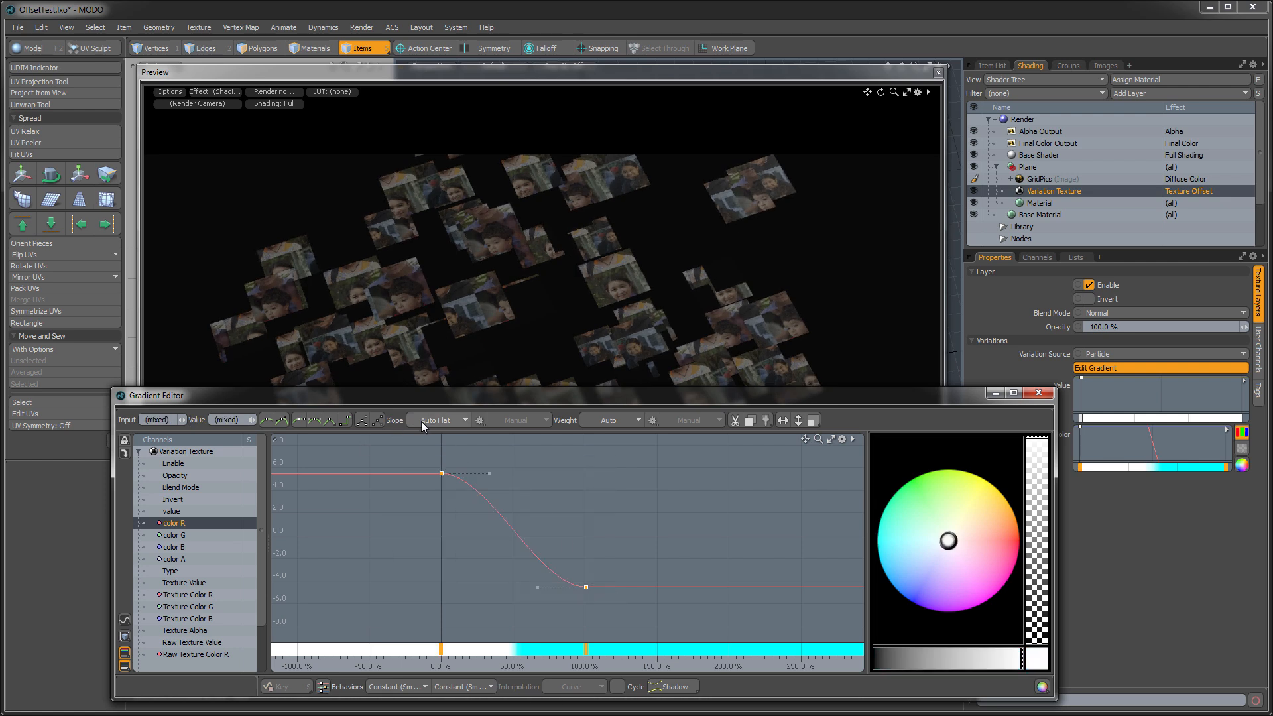
click(331, 420)
- Add a color G key at 100% and set the color G key at 0% to 5.5
click(176, 535)
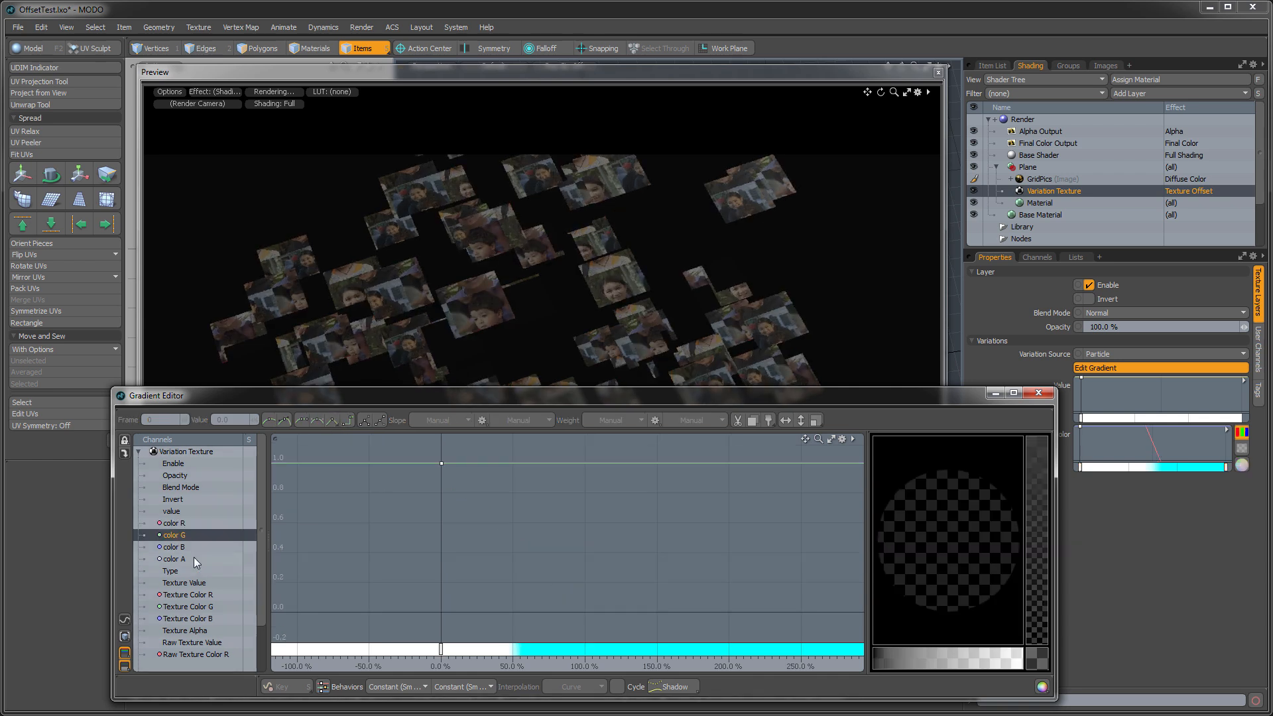
middle_click(585, 463)
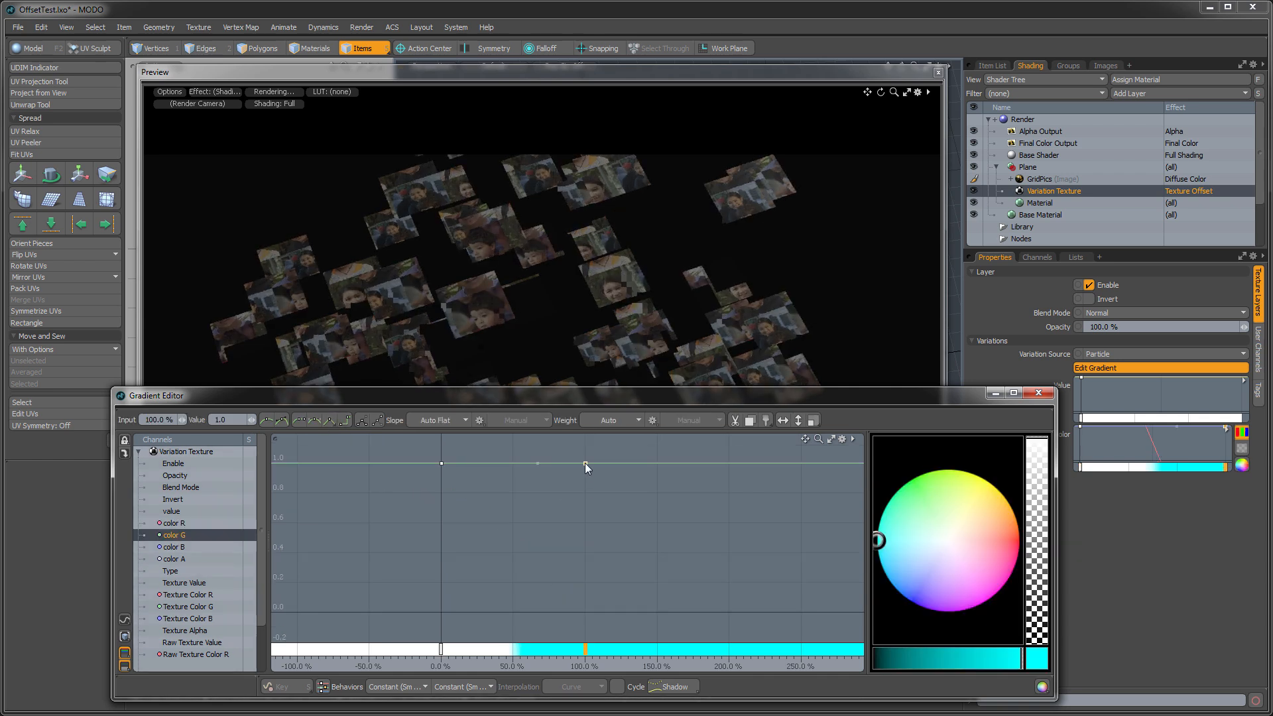
drag(421, 441, 471, 484)
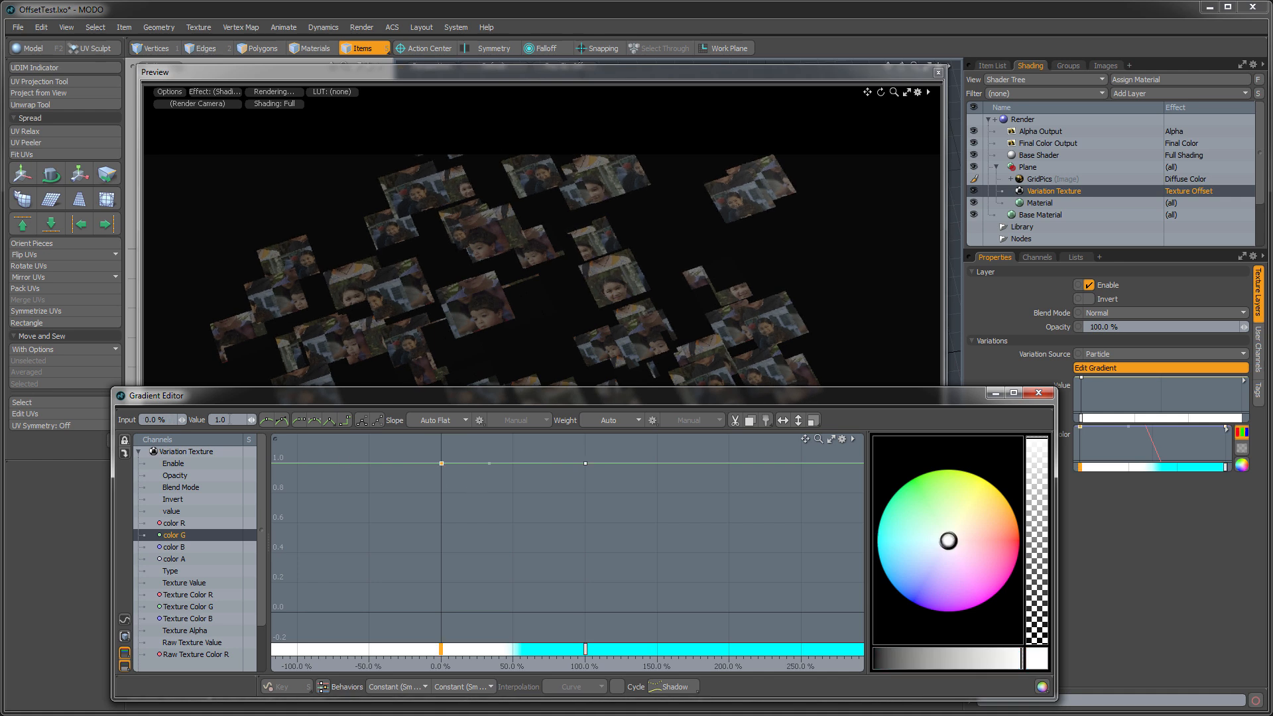
text(5.5)
key(Return)
- Set the color G key at 100% to -4.5
drag(597, 467, 642, 442)
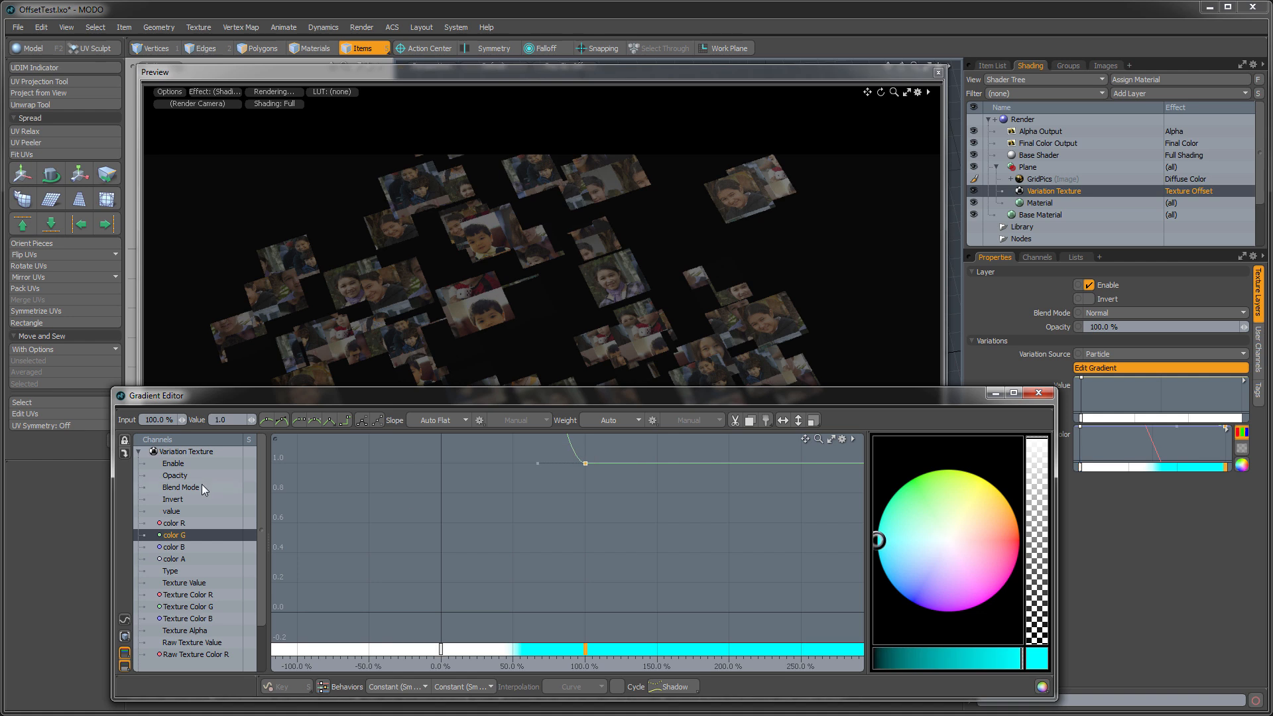
click(234, 421)
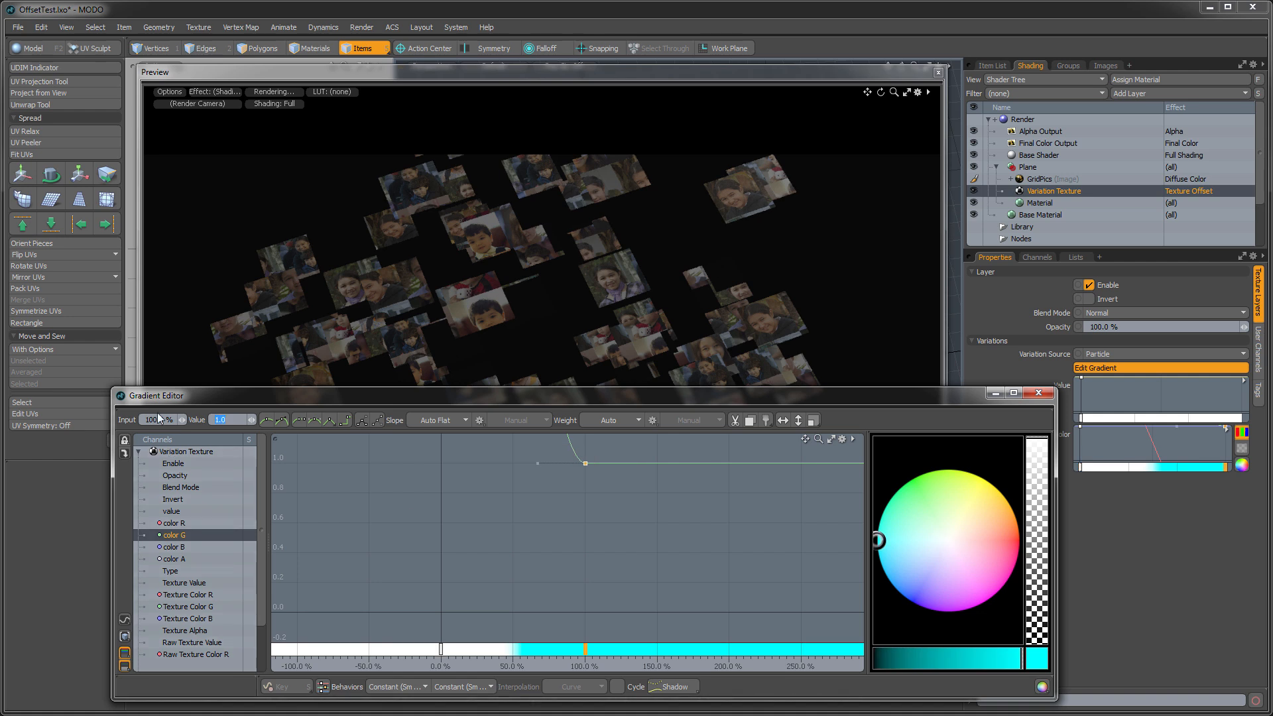
text(-4.5)
key(Return)
- Set the color B key at 0% to 0.5
click(171, 546)
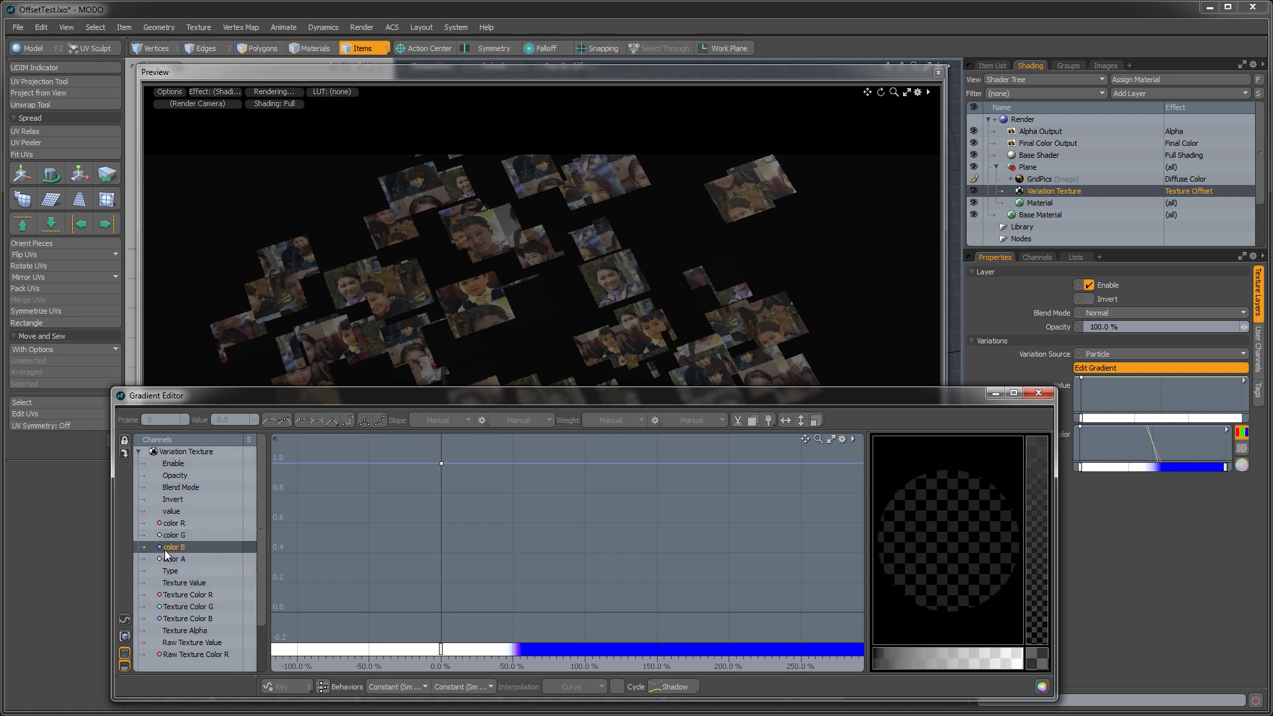
click(442, 476)
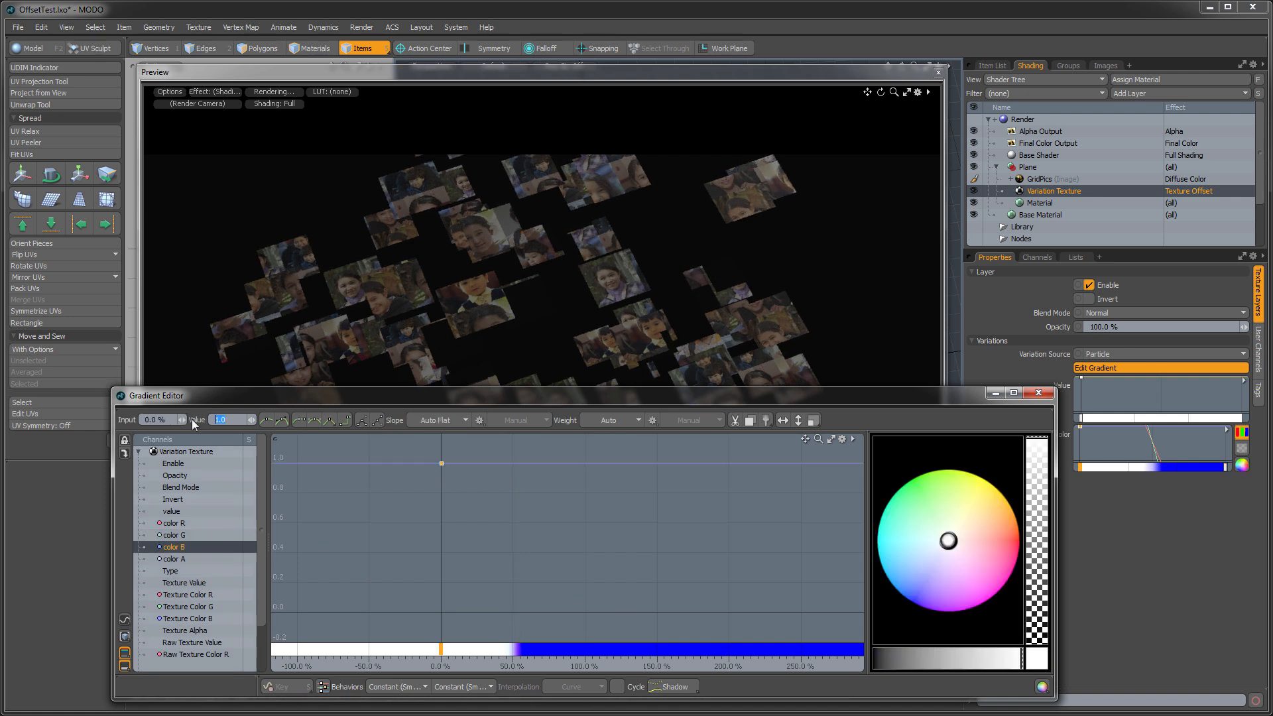
text(0.5)
key(Return)
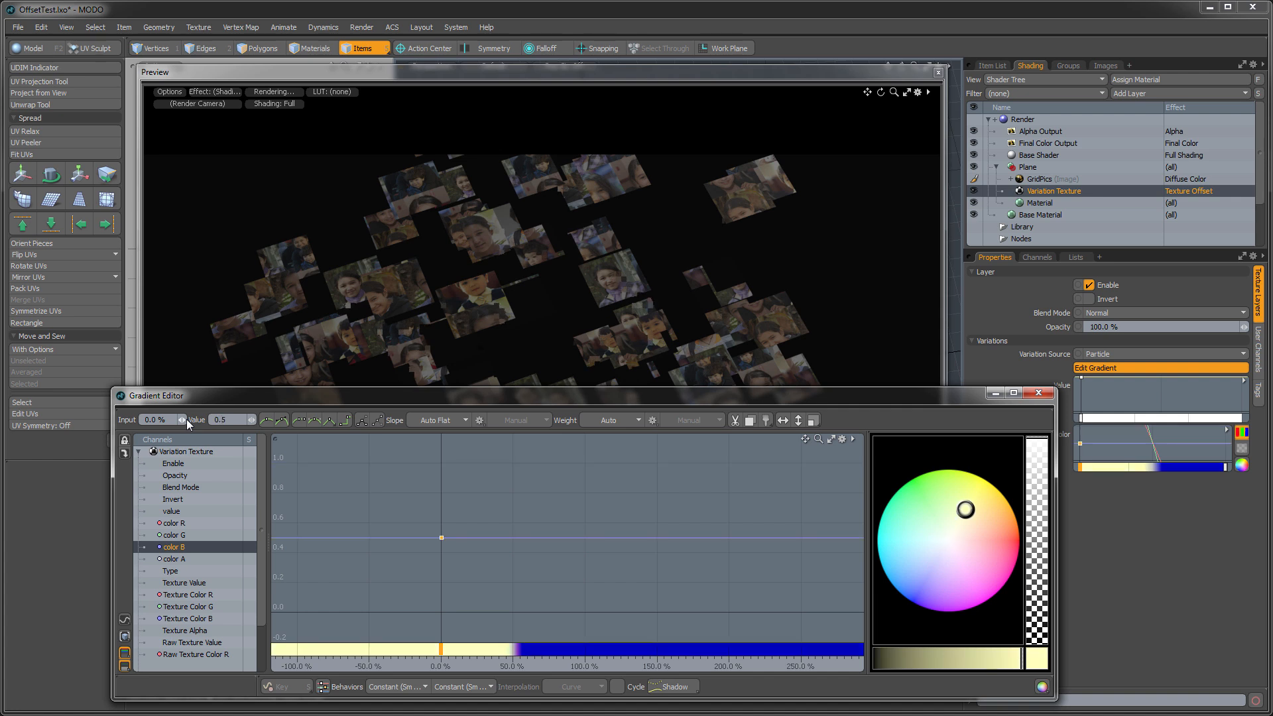
- Select all keys of color R, G and B together and give them linear in and out slopes
click(531, 534)
shift+click(174, 523)
drag(312, 456, 831, 651)
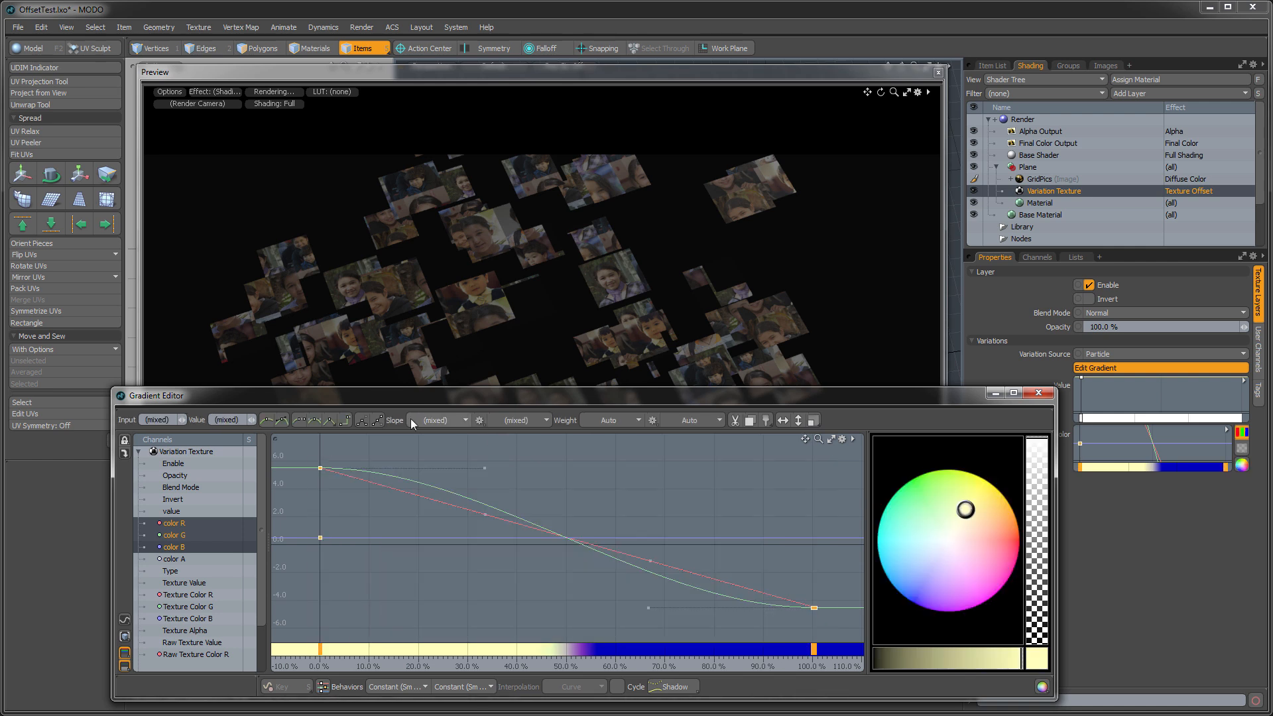
click(333, 420)
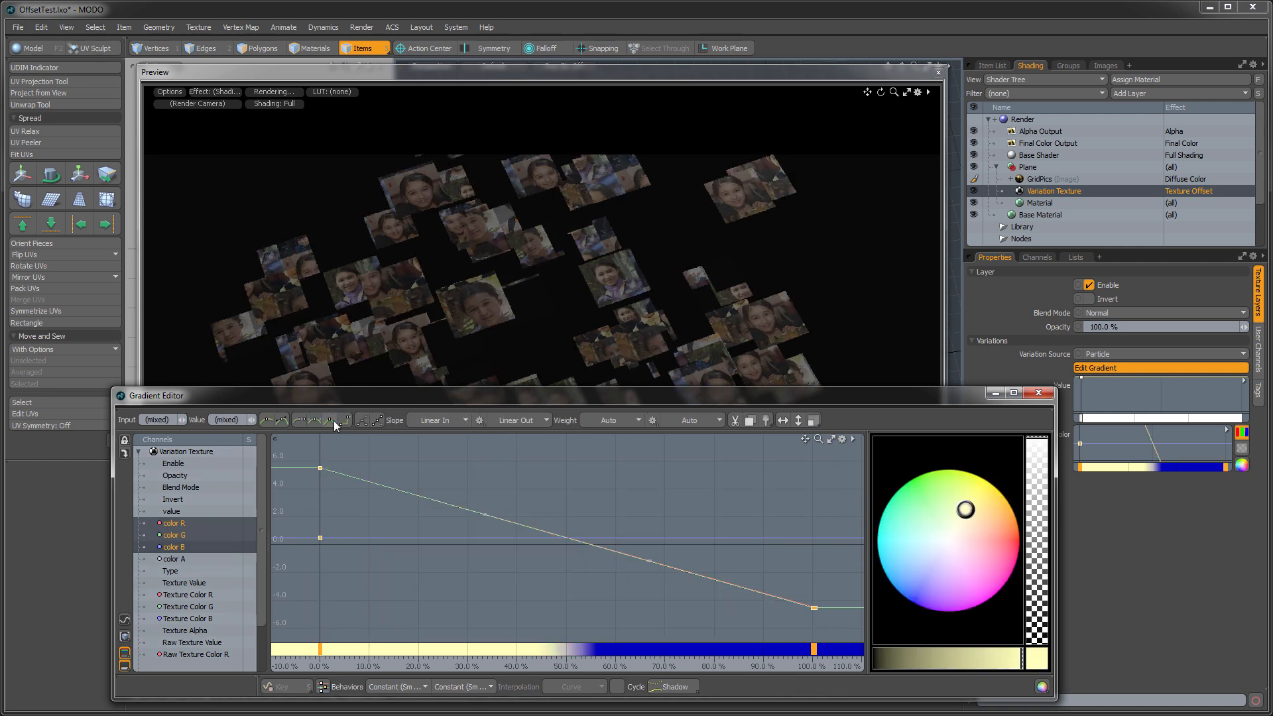
- Move the gradient window off the preview and reframe the replicated planes to inspect their pictures
drag(529, 387, 619, 391)
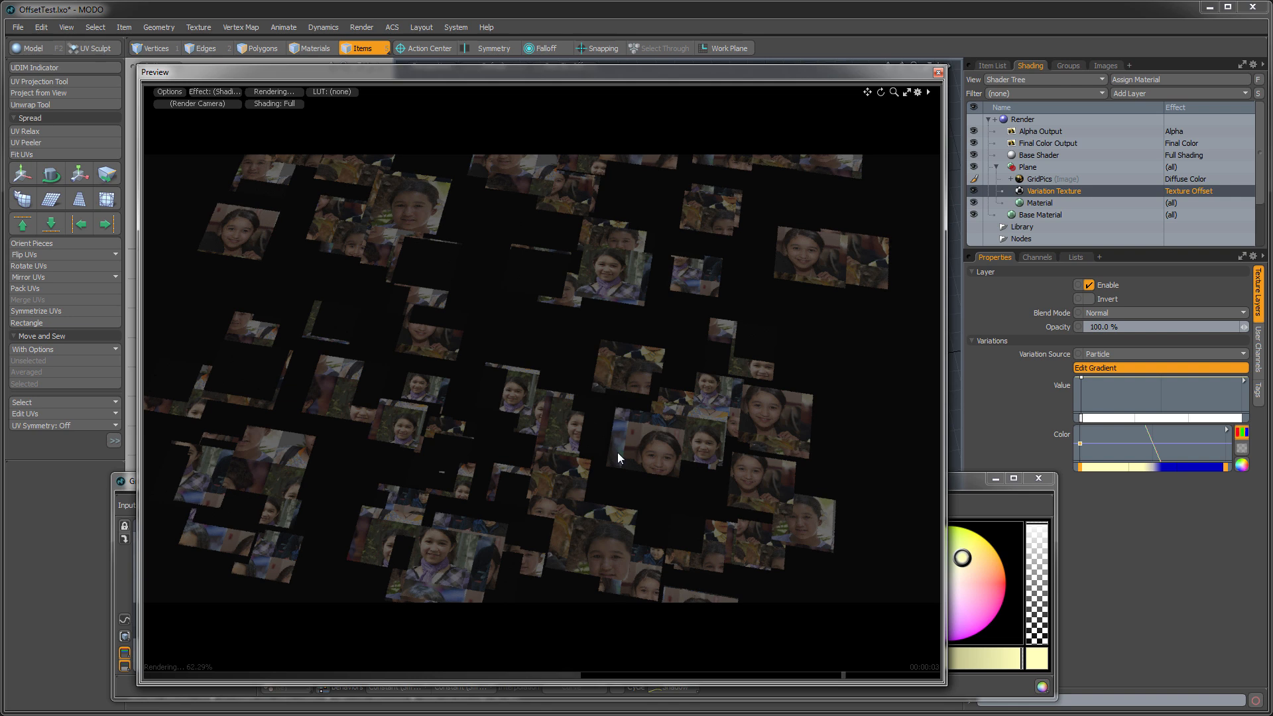
ctrl+alt+drag(595, 440, 541, 442)
alt+drag(675, 297, 672, 304)
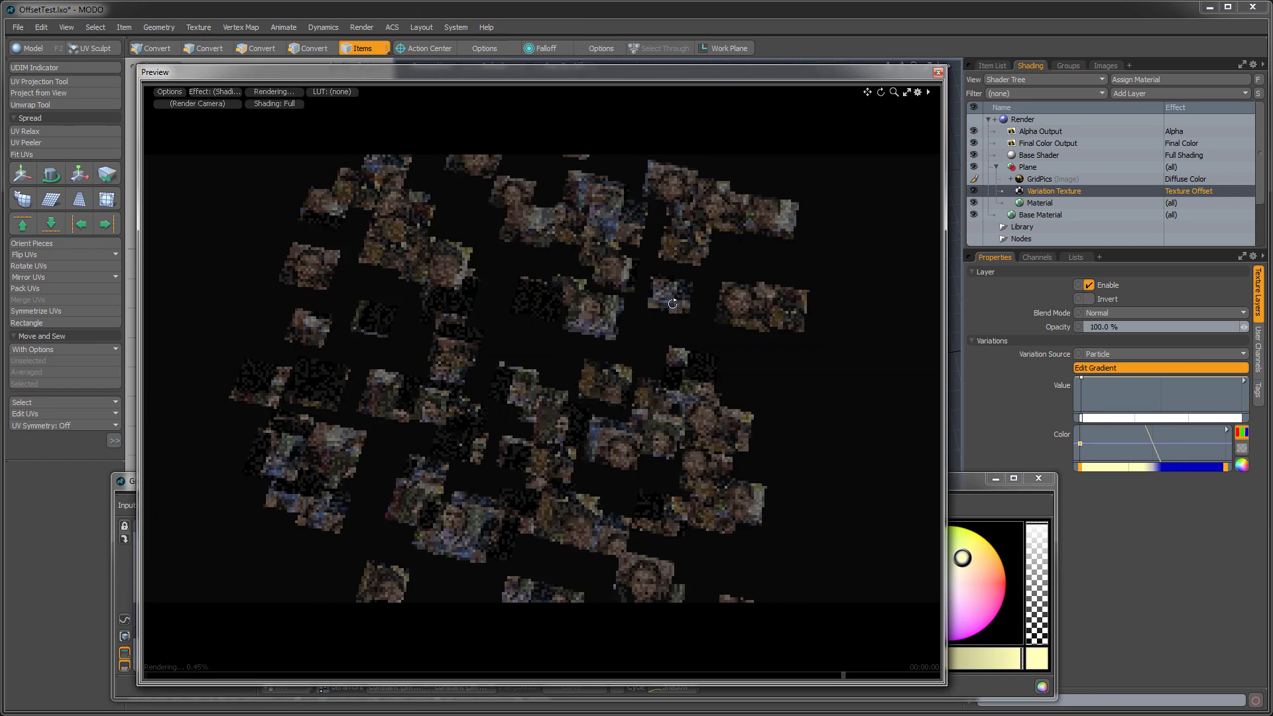
- Raise the Directional Light's radiance to 8.32 W/srm2 to brighten the pictures
scroll(1001, 240, down, 1)
click(988, 215)
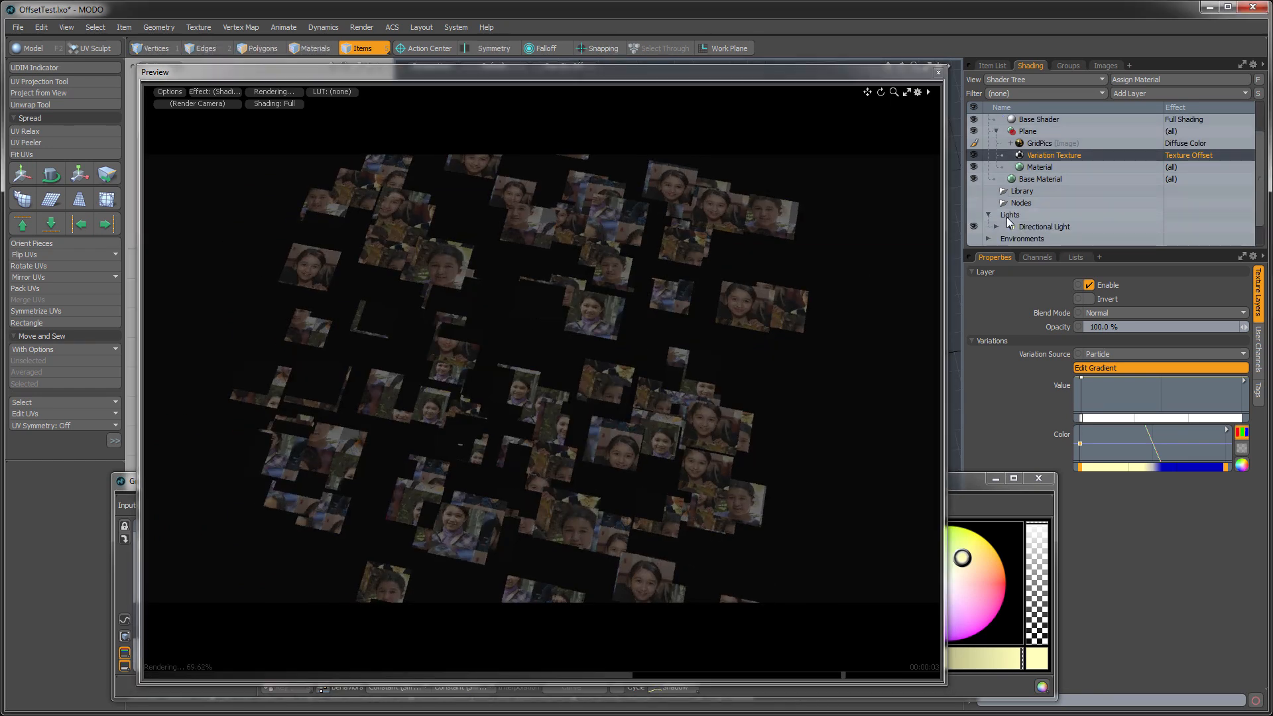
click(993, 226)
click(994, 227)
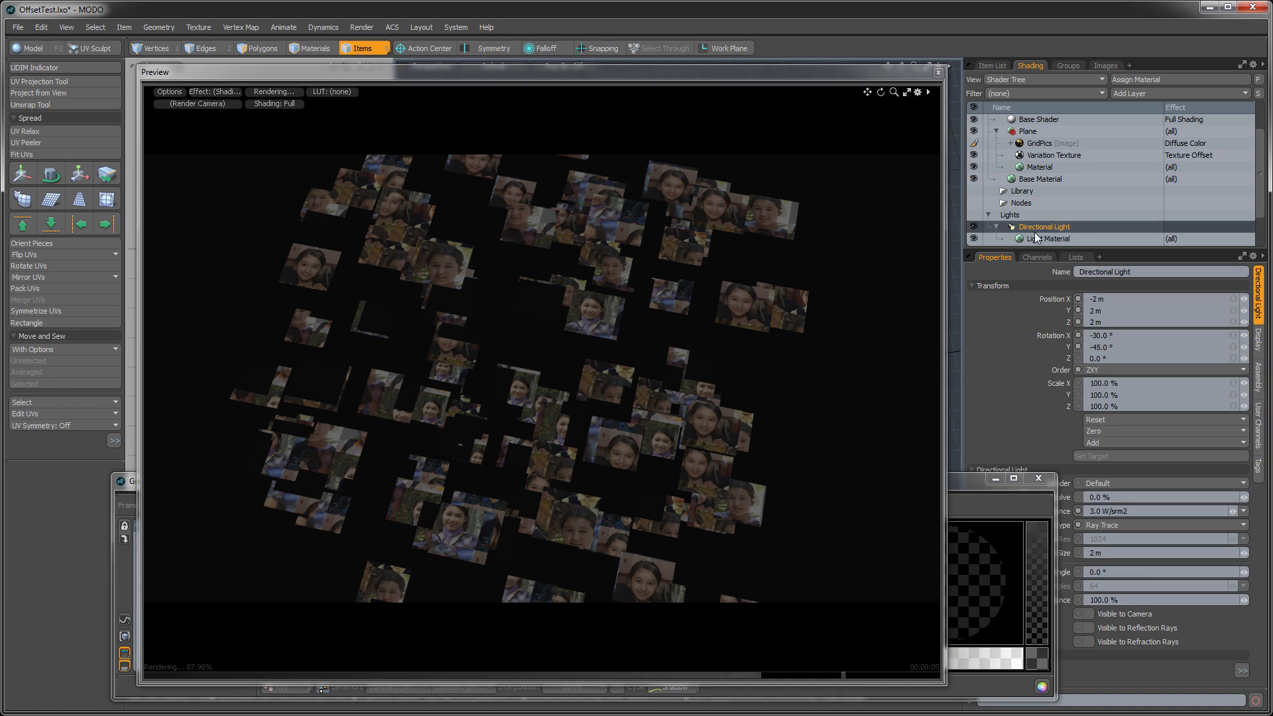
drag(1233, 511, 1268, 511)
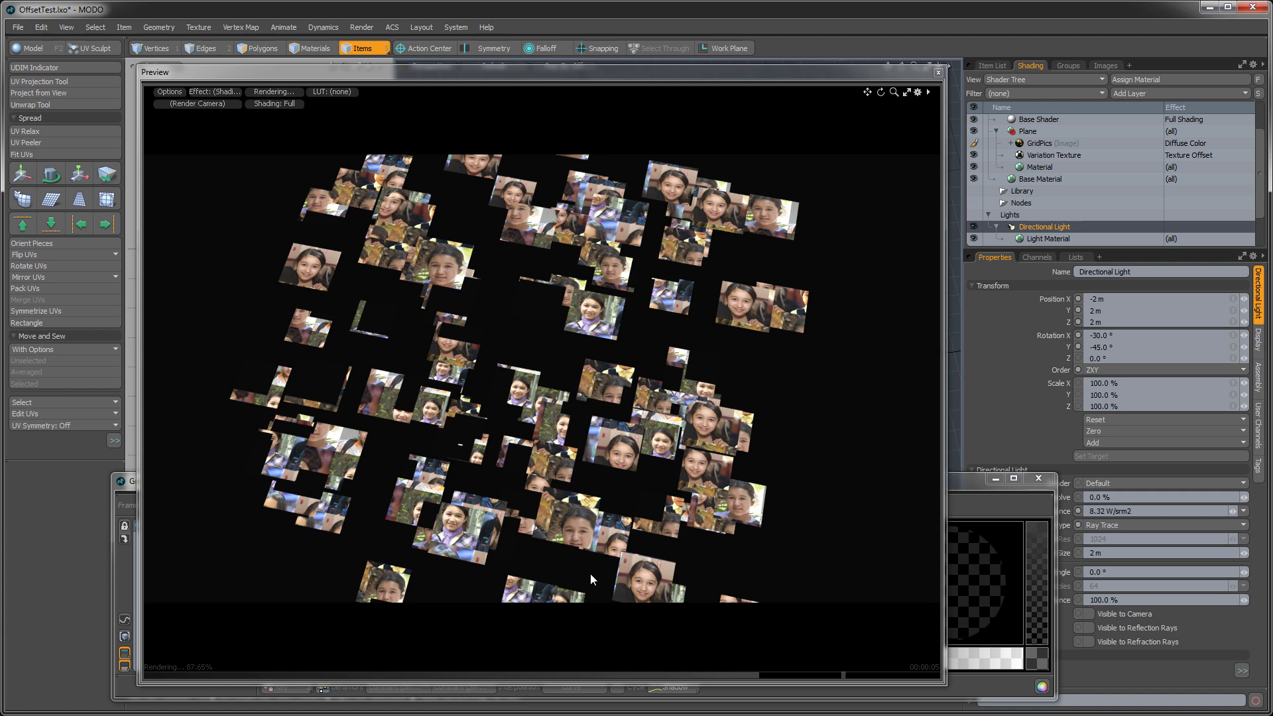
- Reselect the Variation Texture and add nine color R and color G keys, about 10% apart from 10% to 91%, at values of about 2
click(126, 565)
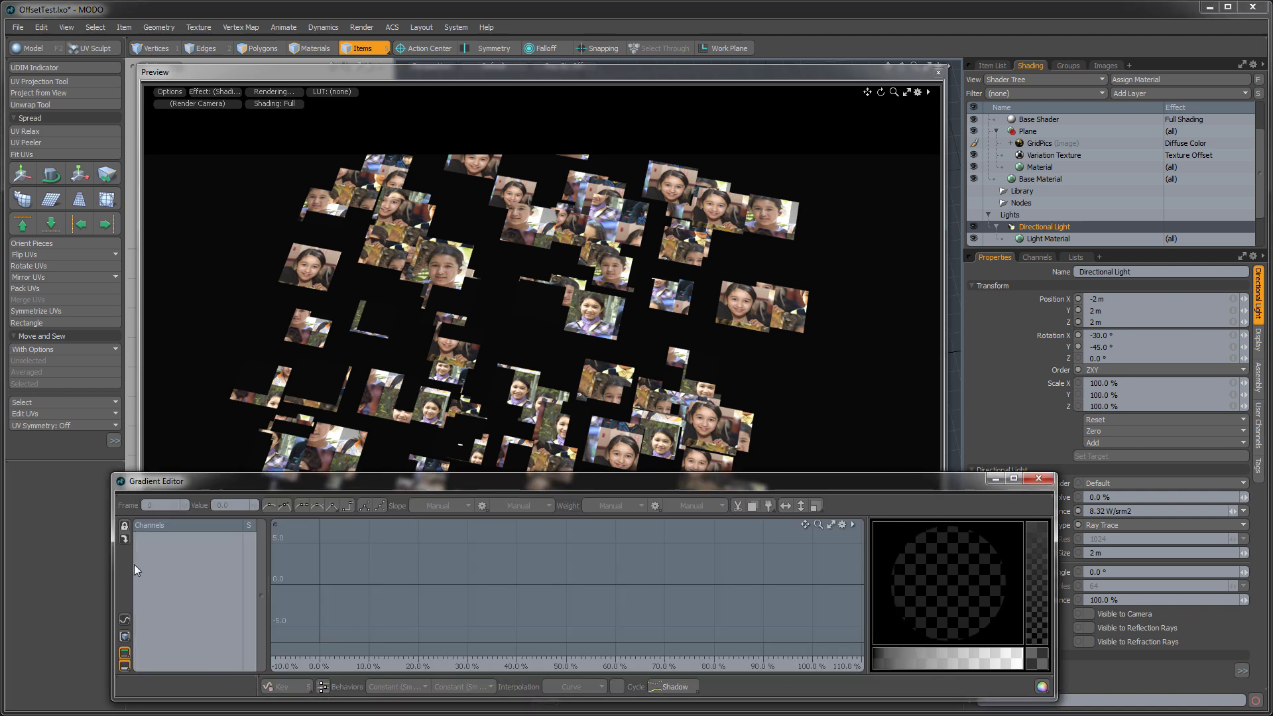
click(1029, 156)
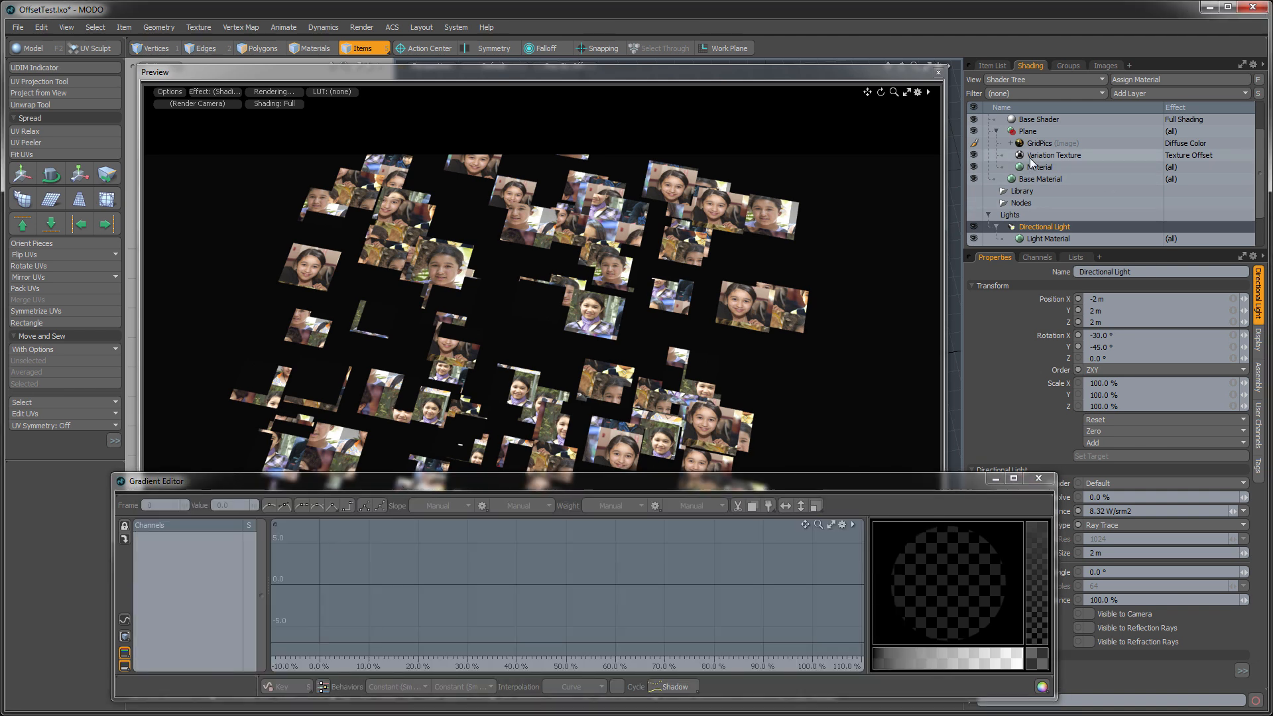
drag(751, 475, 751, 352)
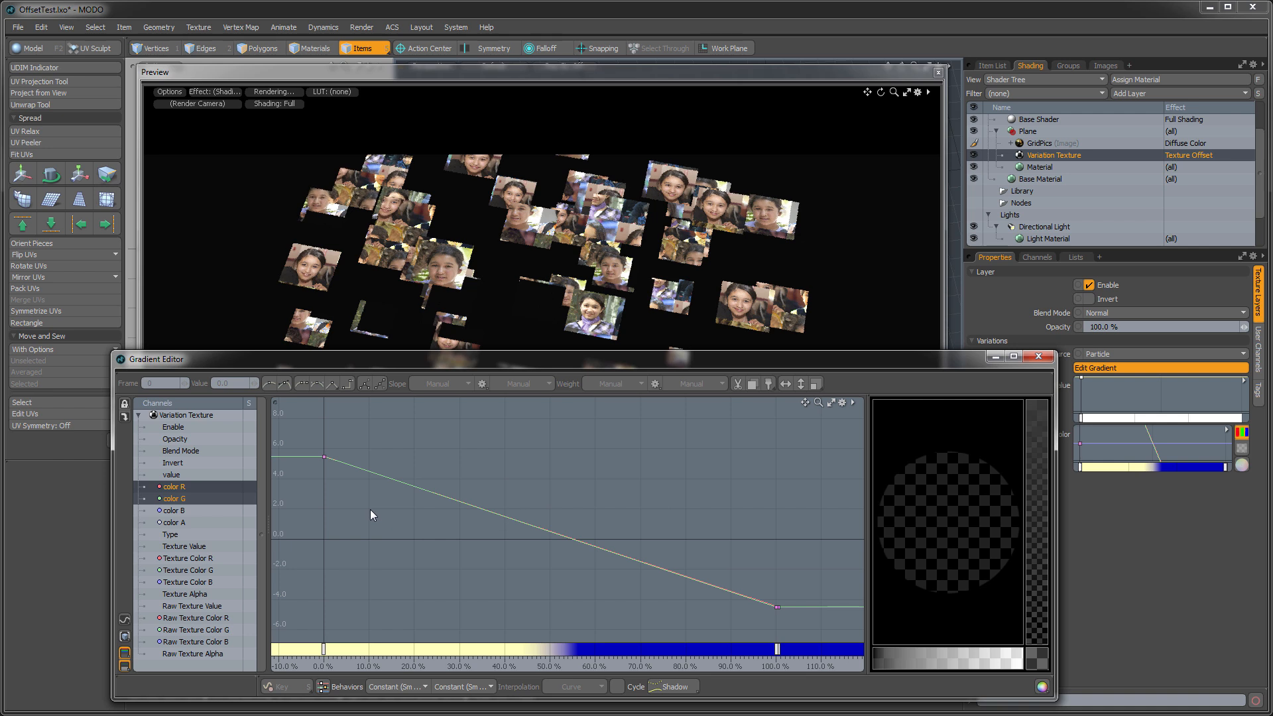
middle_click(368, 508)
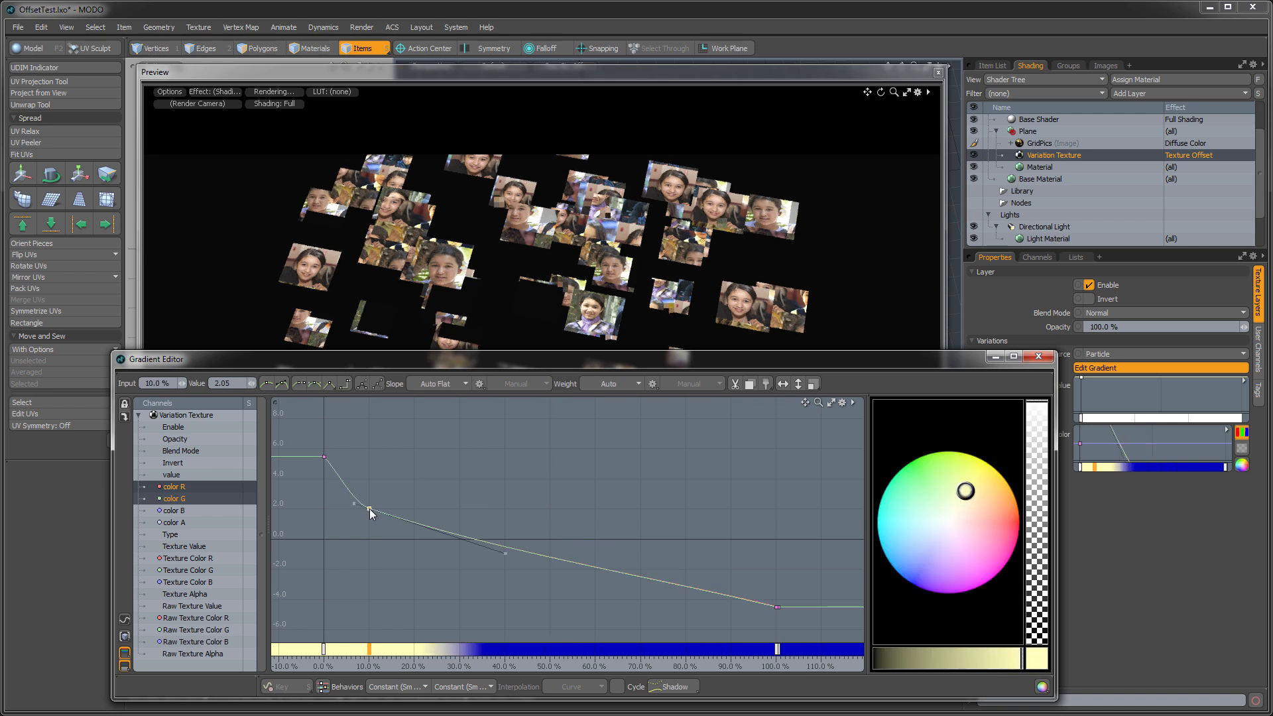
middle_click(413, 510)
middle_click(455, 510)
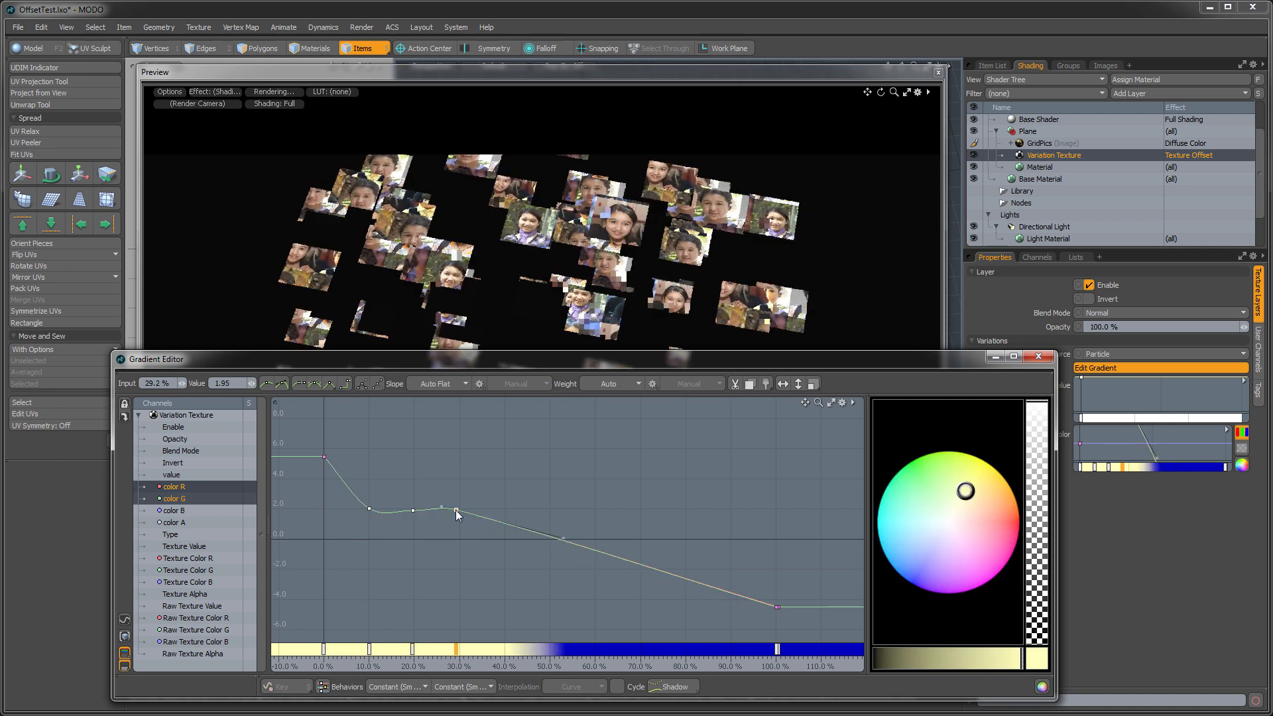
middle_click(504, 512)
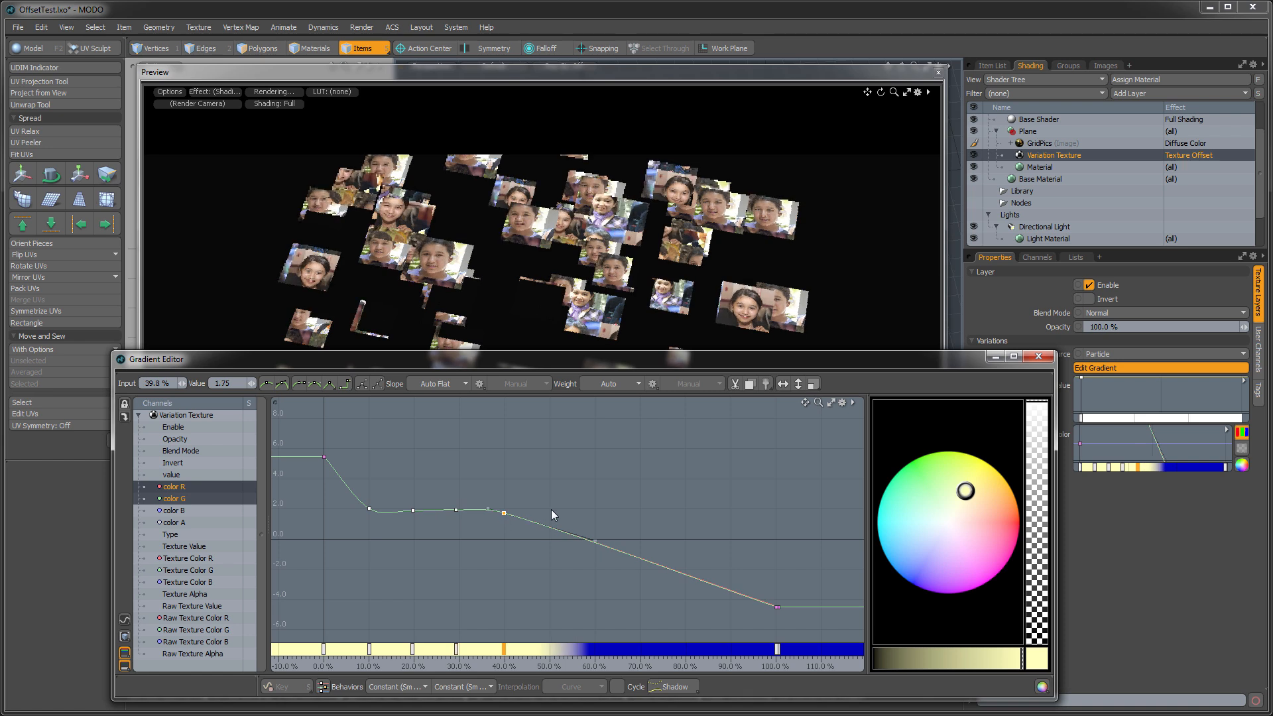
middle_click(551, 509)
middle_click(601, 508)
middle_click(646, 509)
middle_click(693, 512)
middle_click(735, 510)
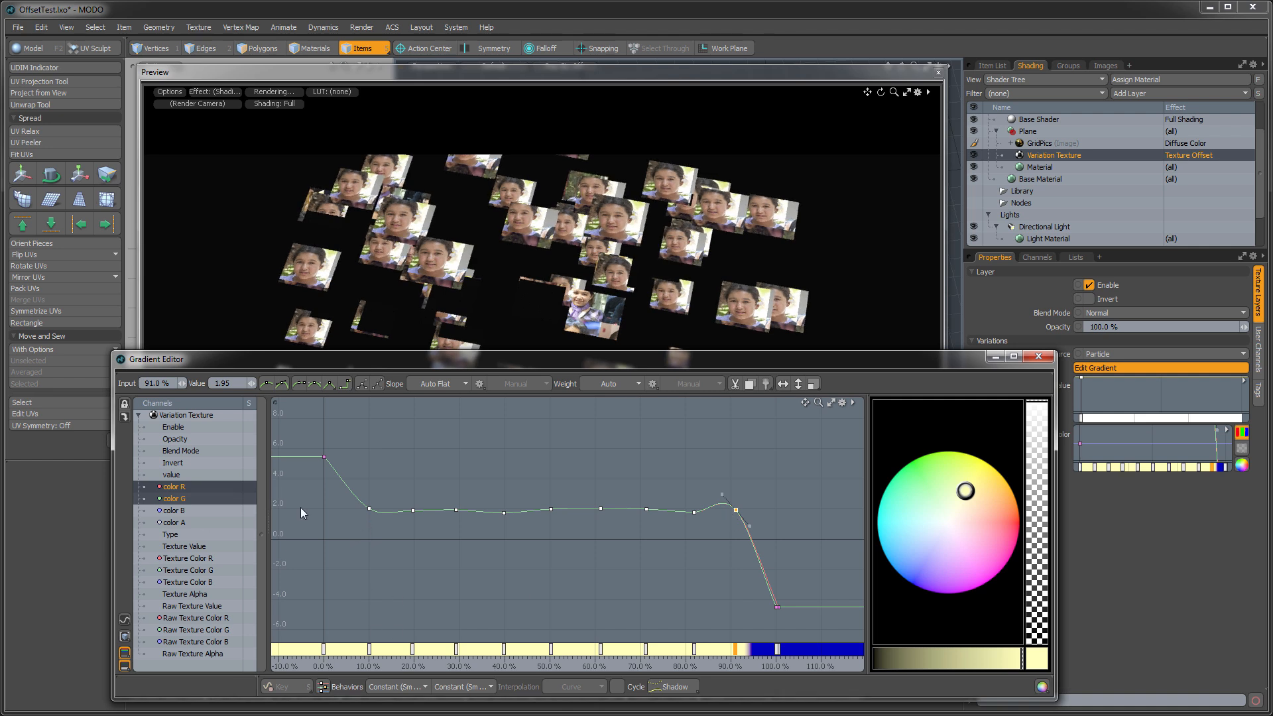
- Switch to Calculator, divide 100 by 9 to get the key spacing, and close it
key(XF86Calculator)
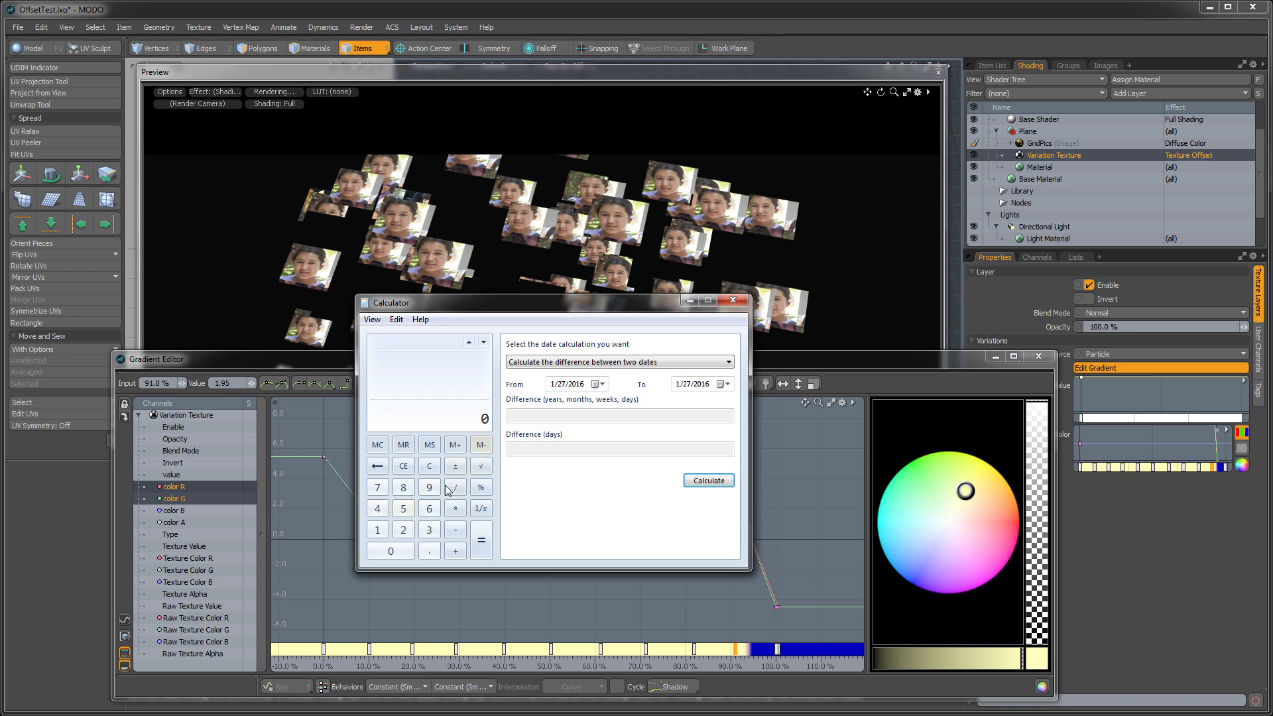
click(378, 529)
double_click(391, 551)
click(429, 488)
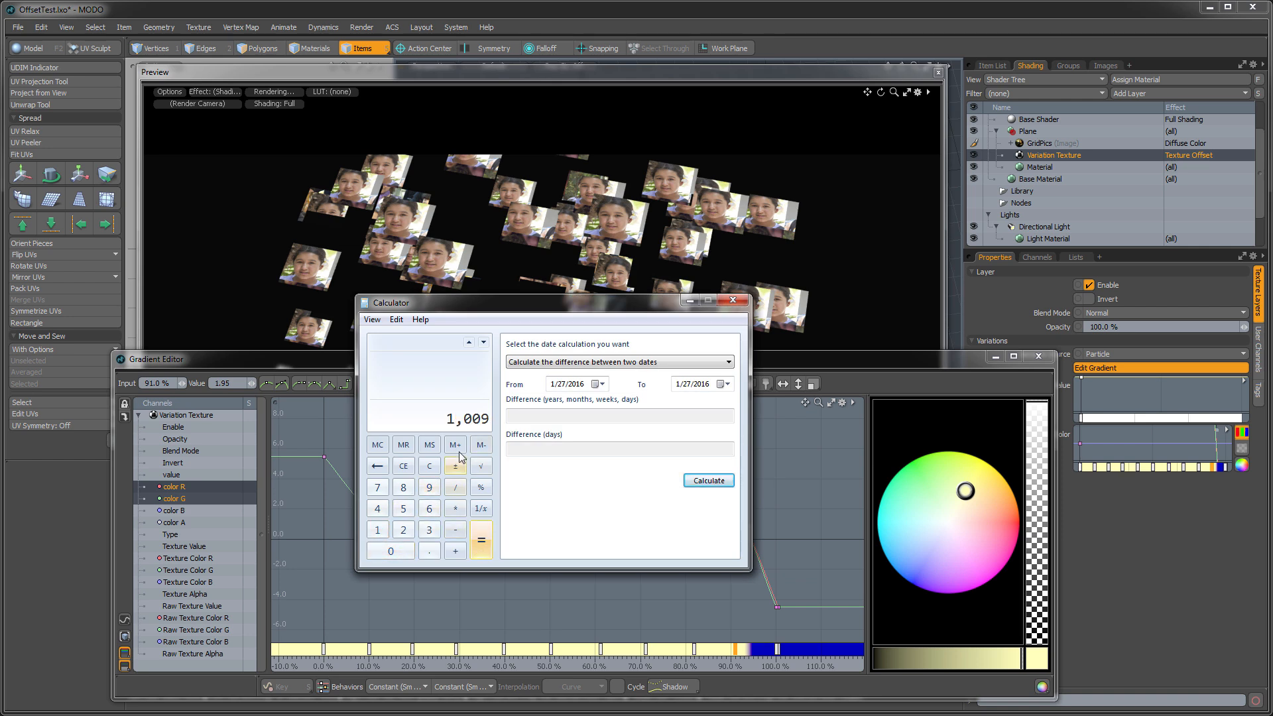
click(430, 466)
click(377, 530)
click(391, 551)
click(391, 551)
click(455, 489)
click(428, 487)
click(480, 539)
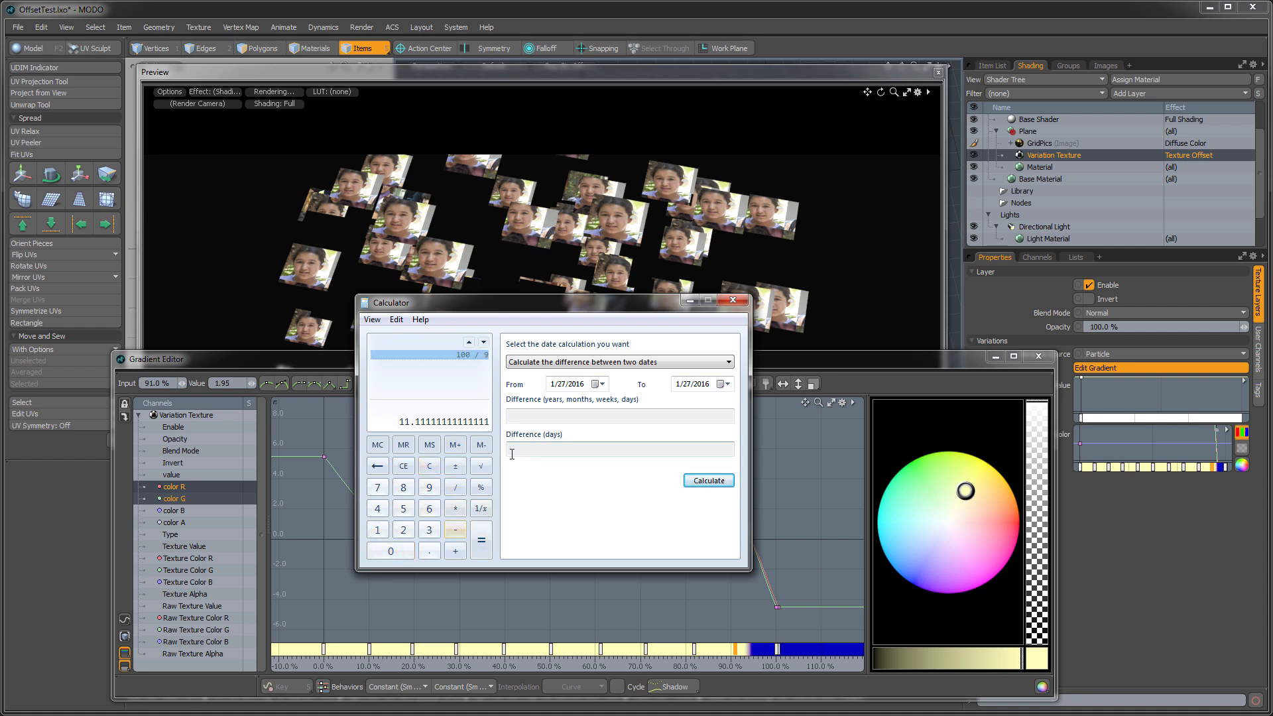
click(732, 302)
- Move the first added color R and G key, near 10%, to an input of 11.11%
drag(380, 494, 379, 494)
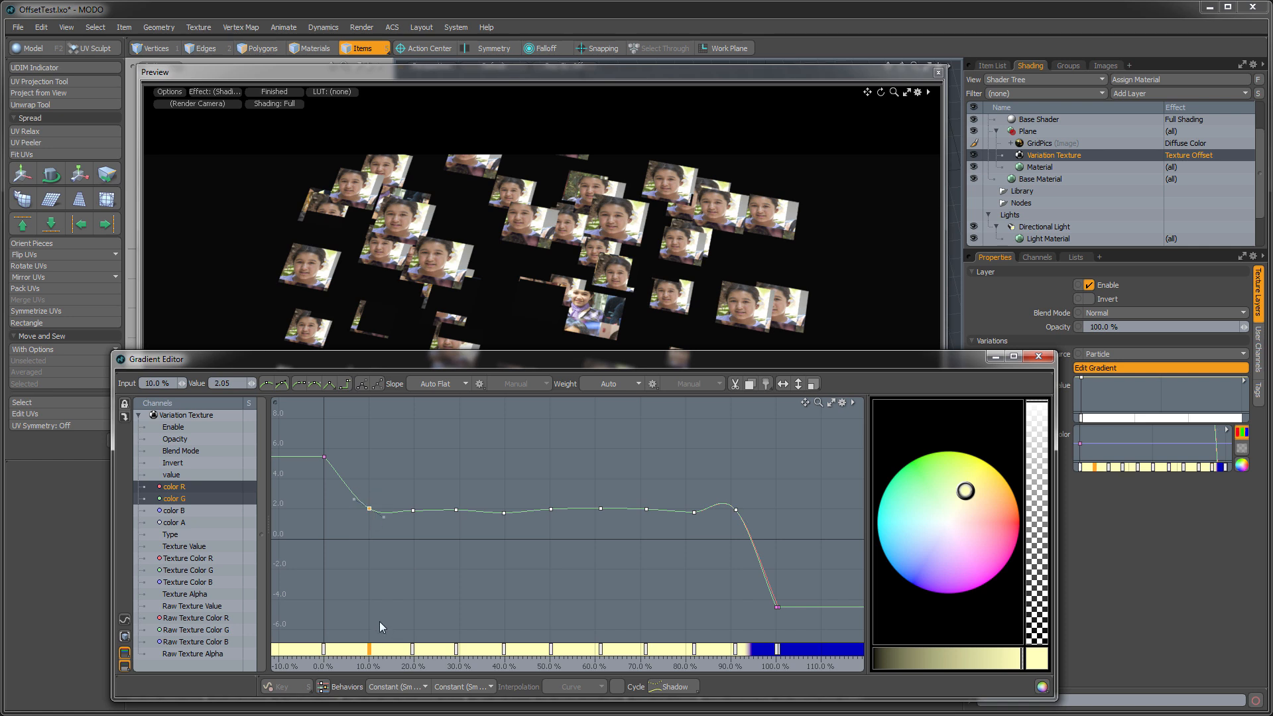
click(158, 383)
text(22.22)
key(Return)
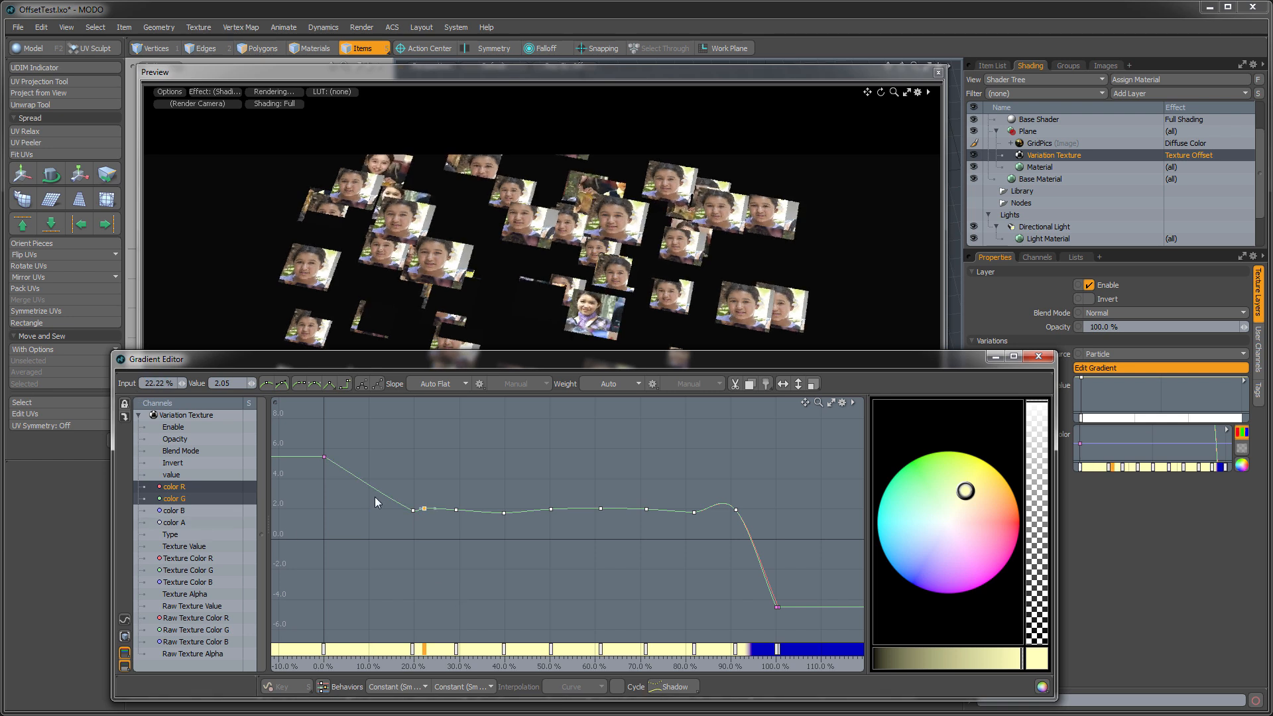
click(159, 384)
text(11.11)
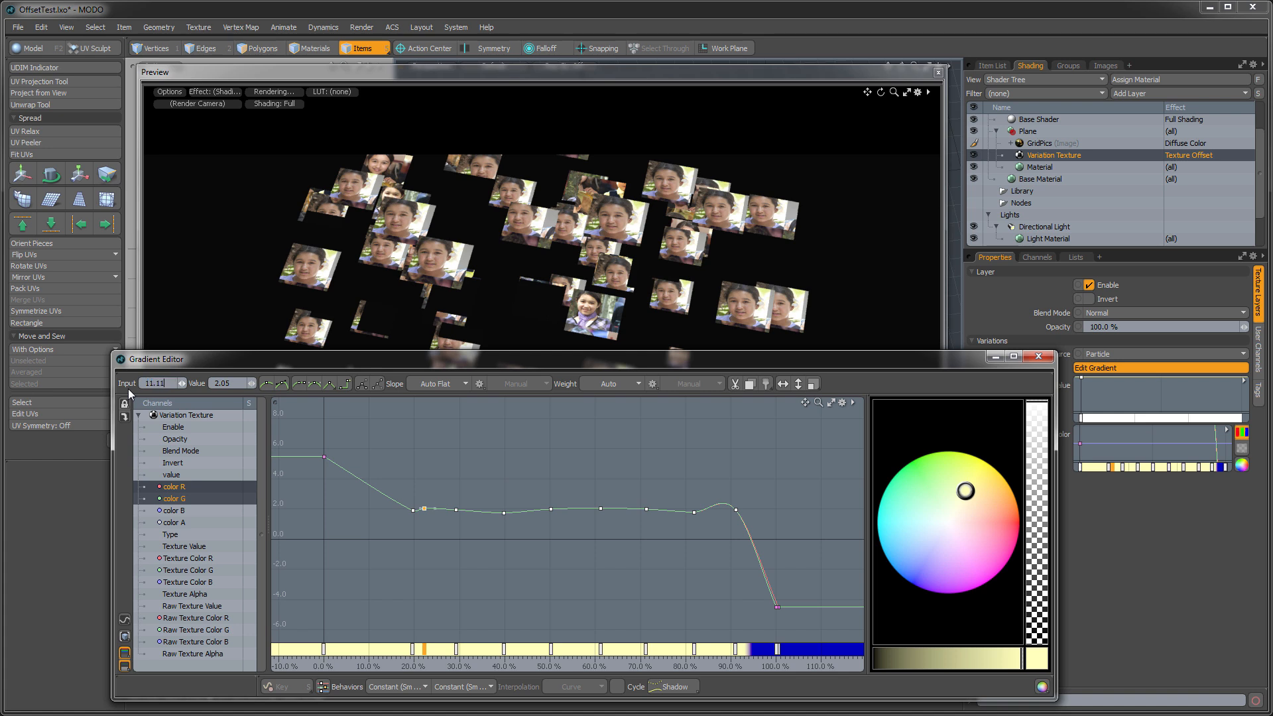
key(Return)
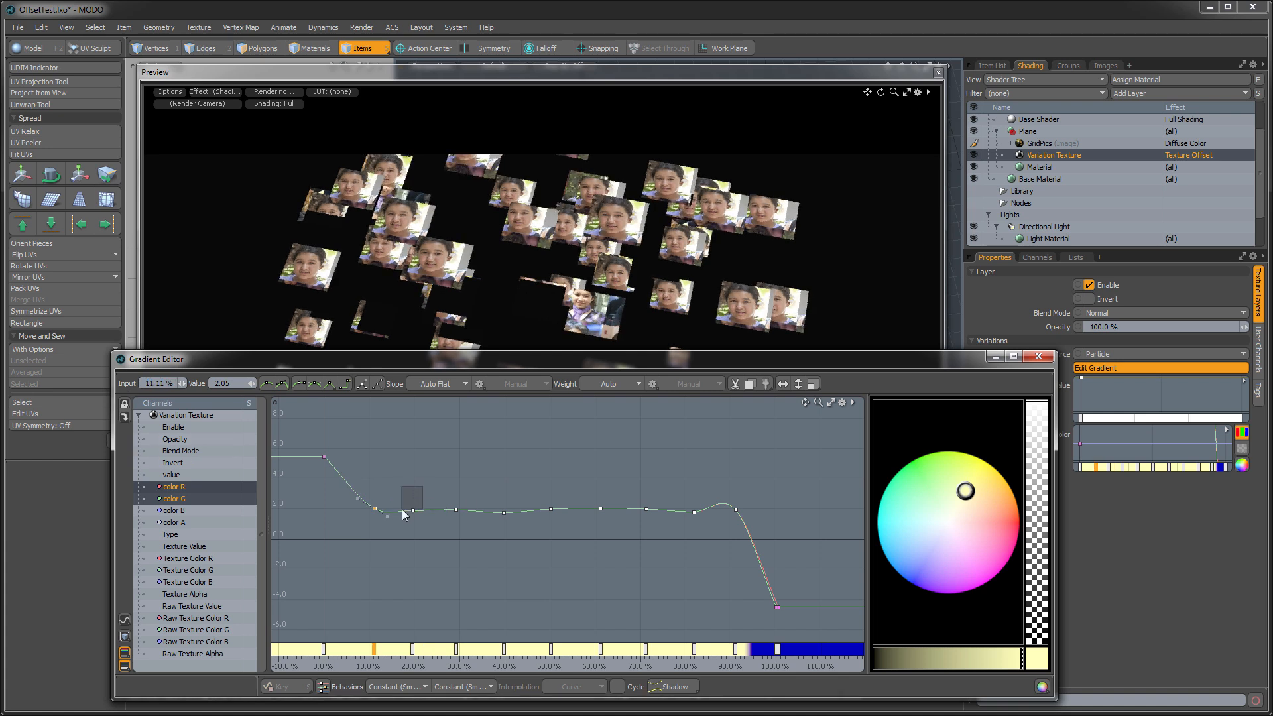
- Move the second and third added color R and G keys to inputs of 22.22% and 33.33%
drag(422, 487, 404, 525)
click(159, 384)
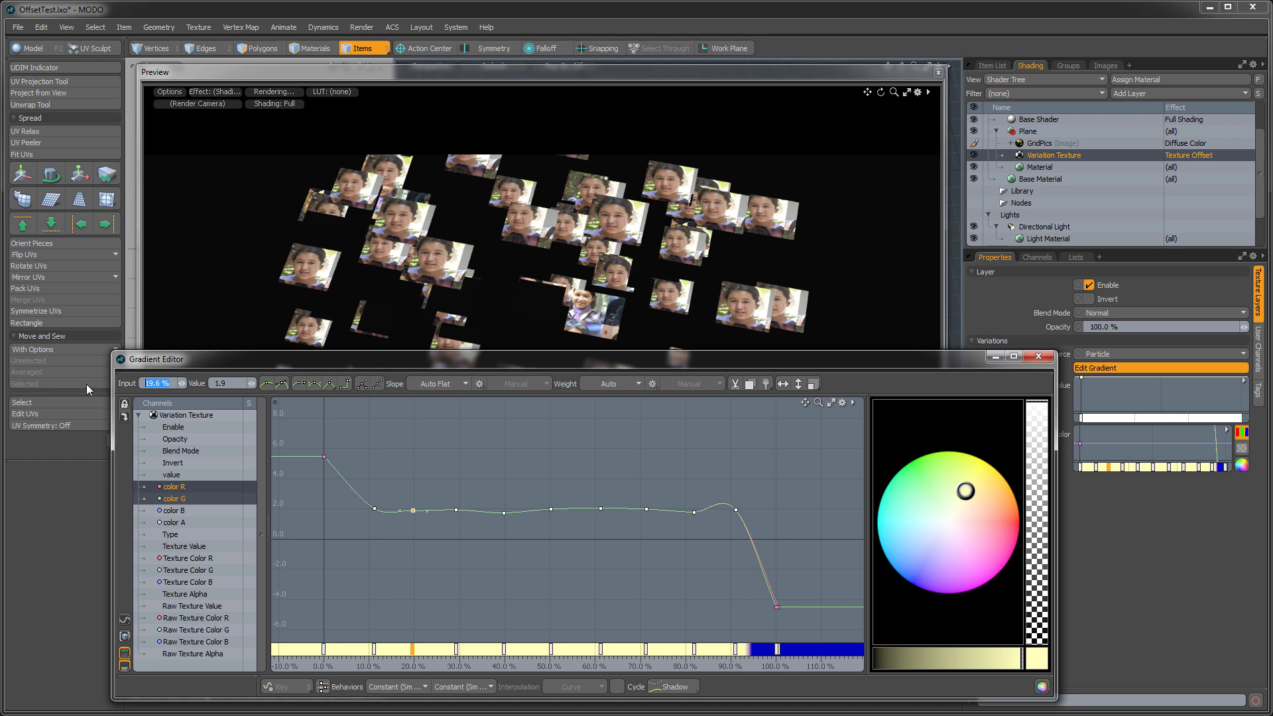
text(22.22)
key(Return)
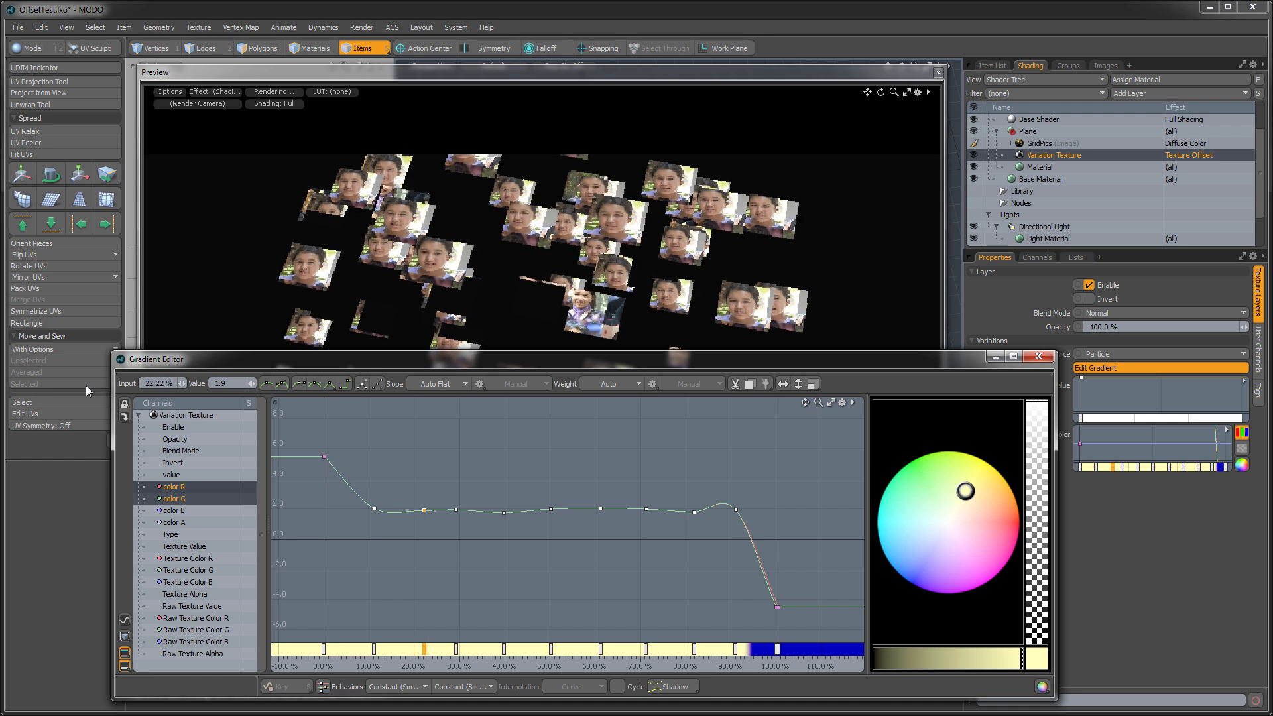
drag(478, 486, 449, 523)
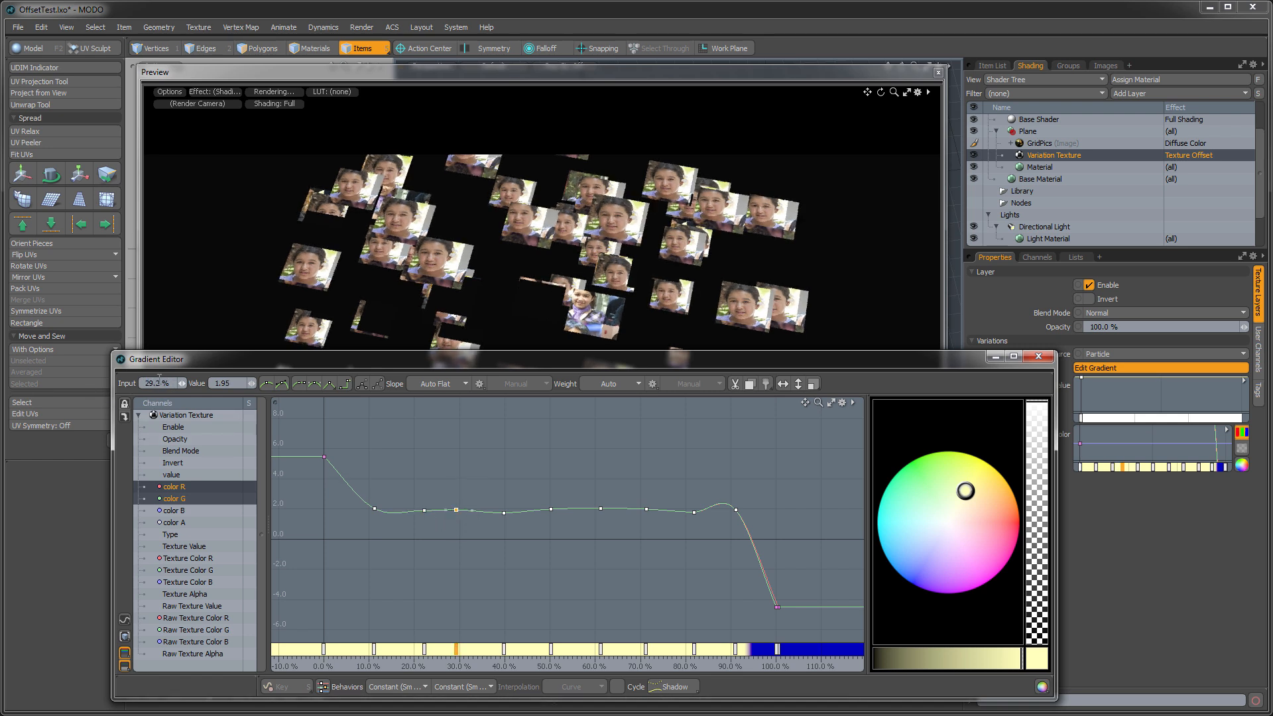
click(165, 382)
text(33.33)
key(Return)
- Move the fourth and fifth added color R and G keys to inputs of 44.44% and 55.55%
drag(522, 499, 500, 531)
click(167, 384)
text(44.44)
key(Return)
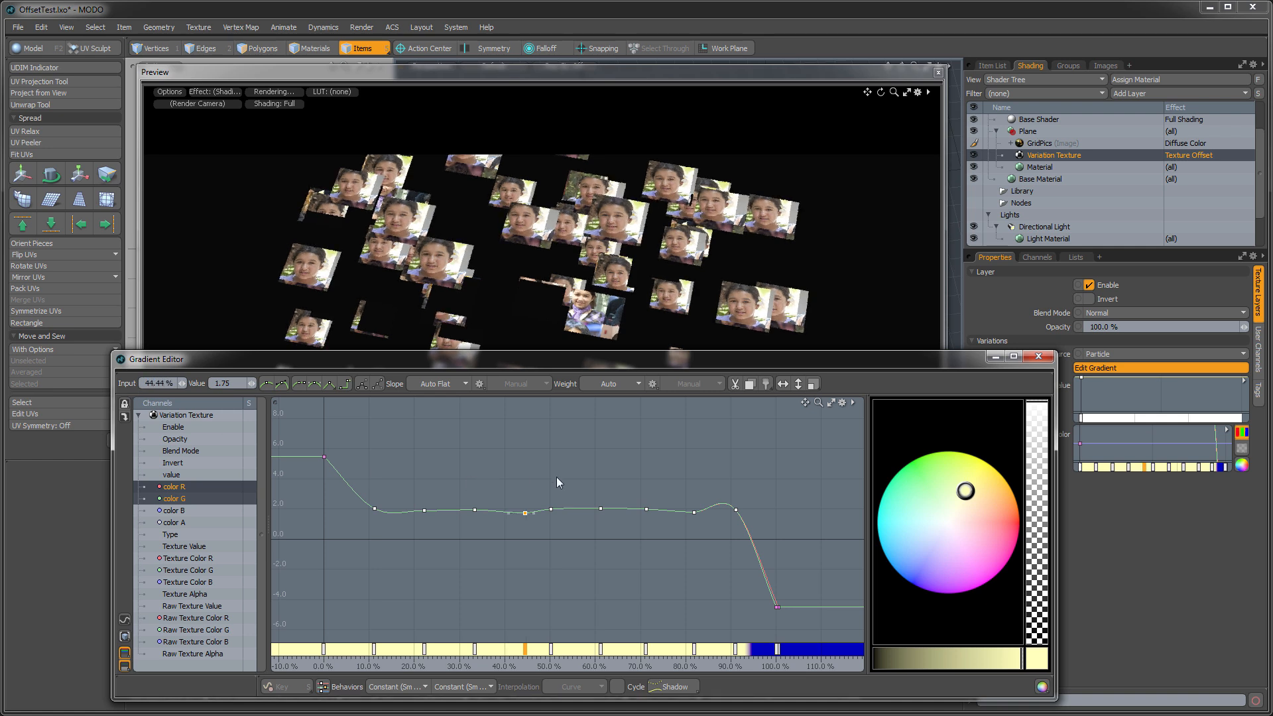
drag(538, 534, 539, 535)
click(165, 383)
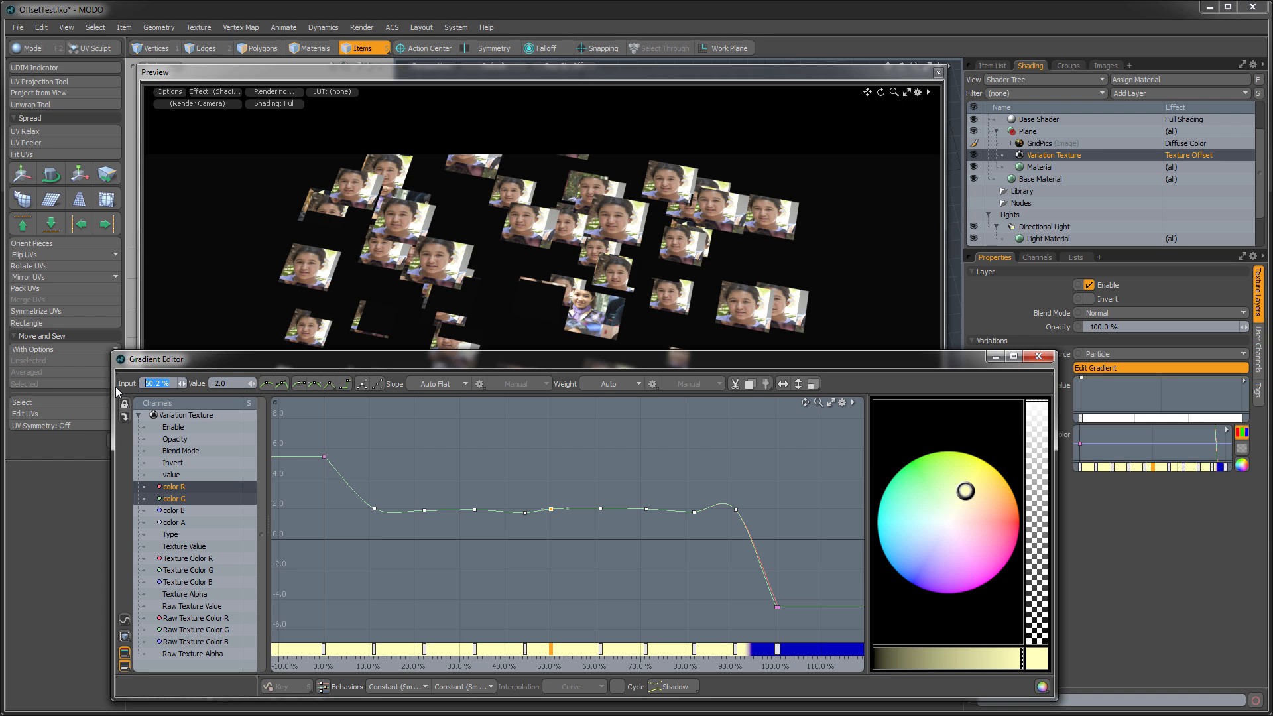
text(55.55)
key(Return)
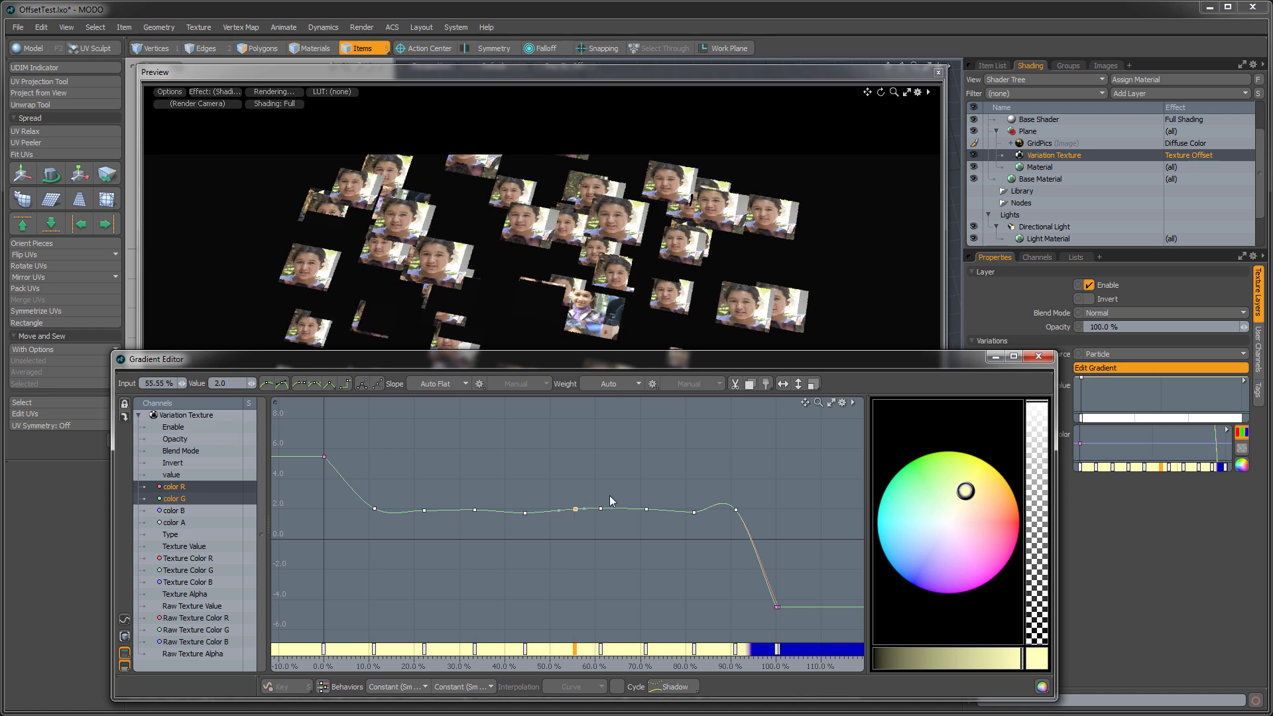
- Move the sixth added color R and G key to an input of 66.66% and select the seventh key
click(594, 524)
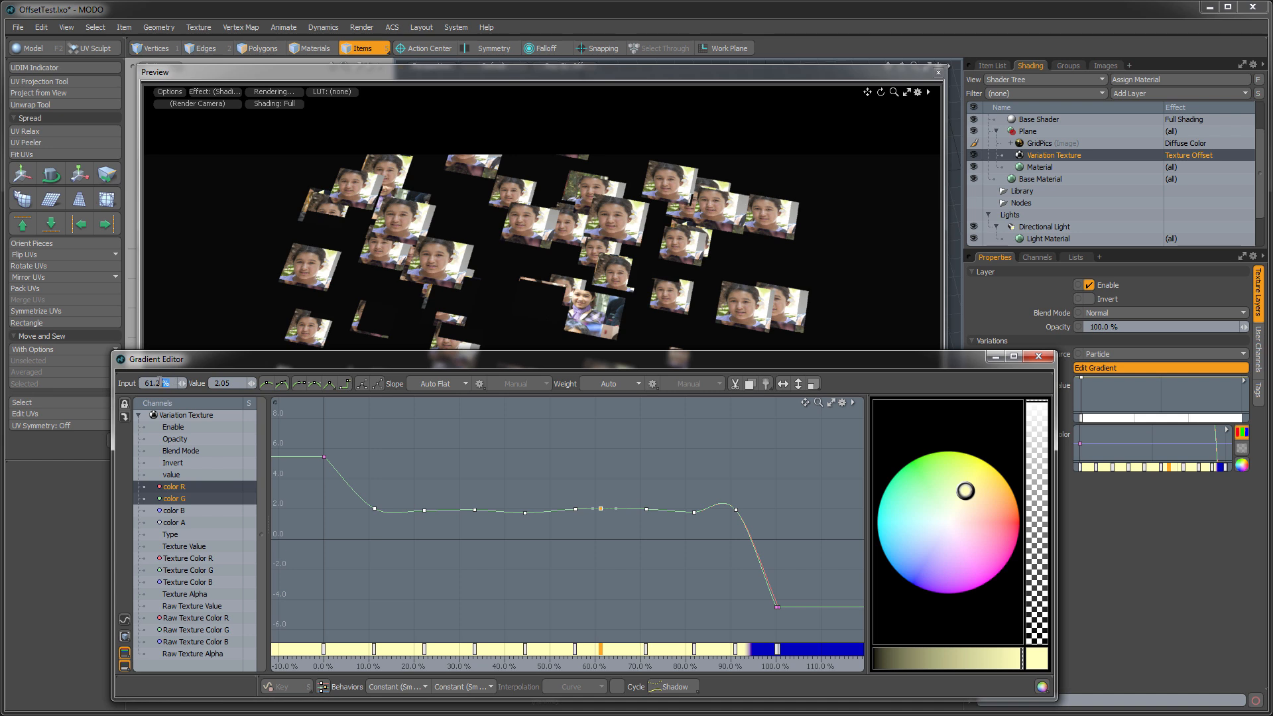
text(66.66)
key(Return)
drag(646, 515, 642, 518)
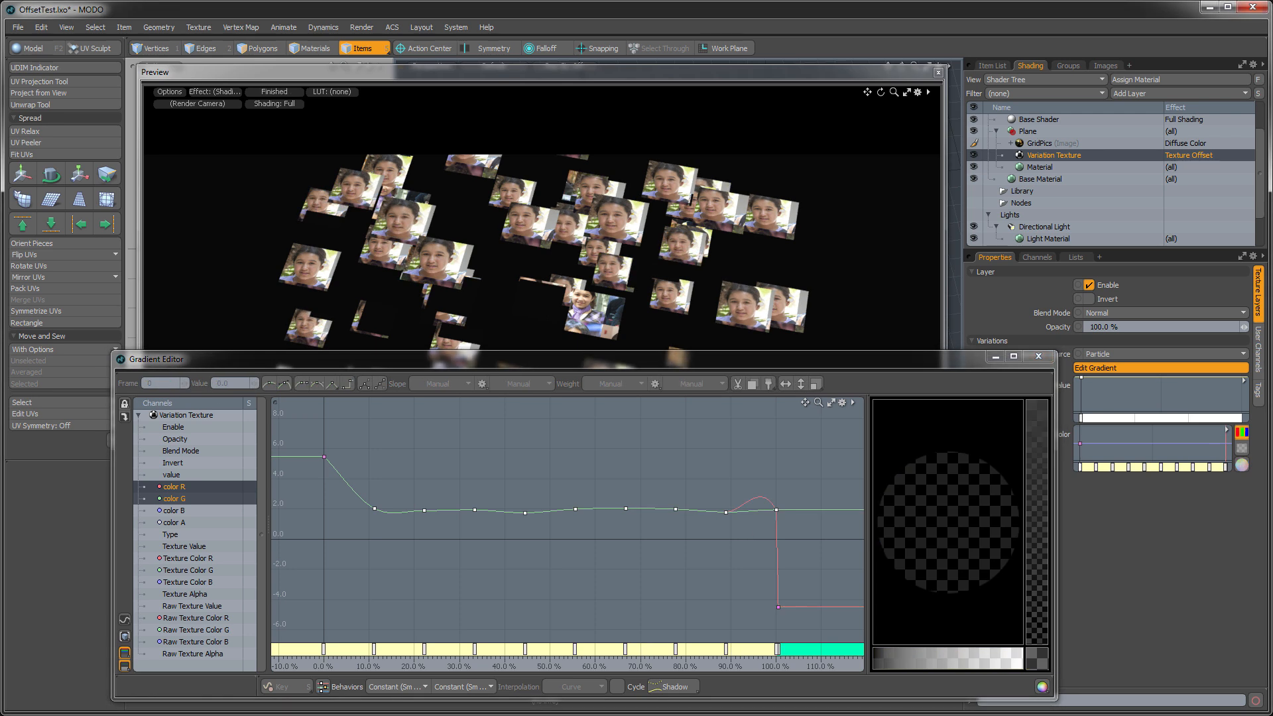
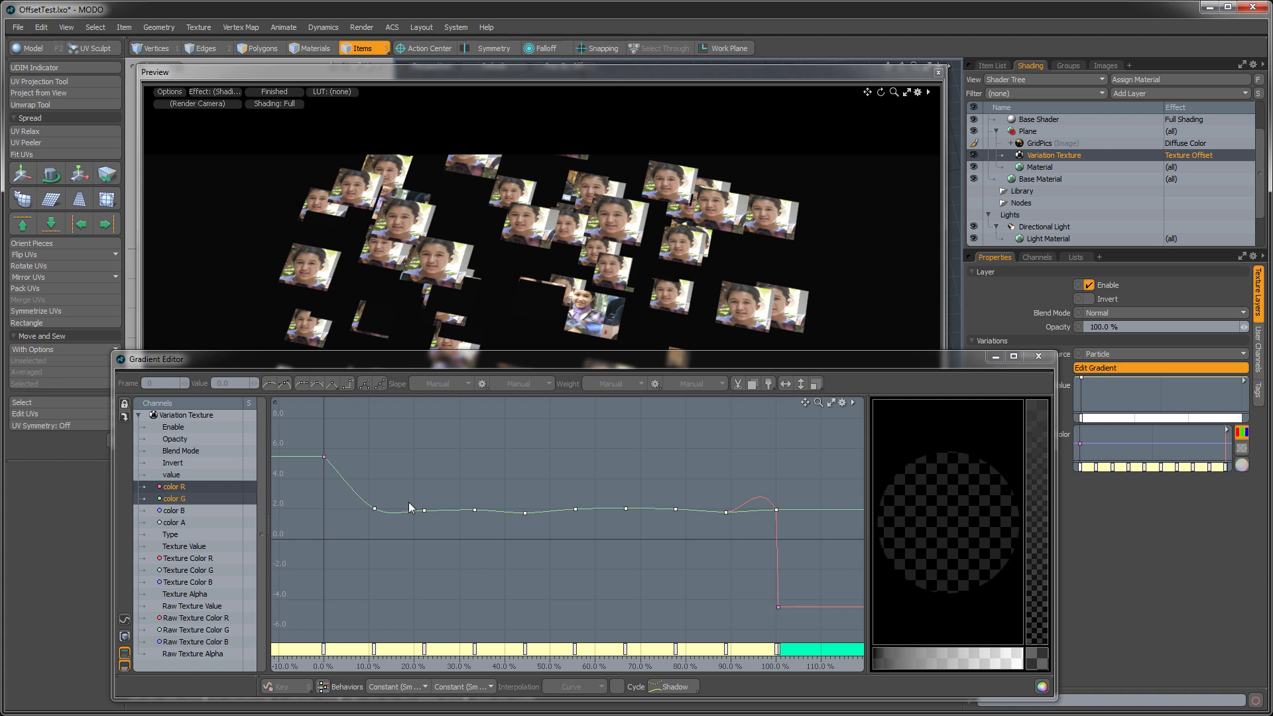
- Deselect the gradient keys, then switch to Calculator and compute 5.5 minus 0.5, divided by 3
click(456, 470)
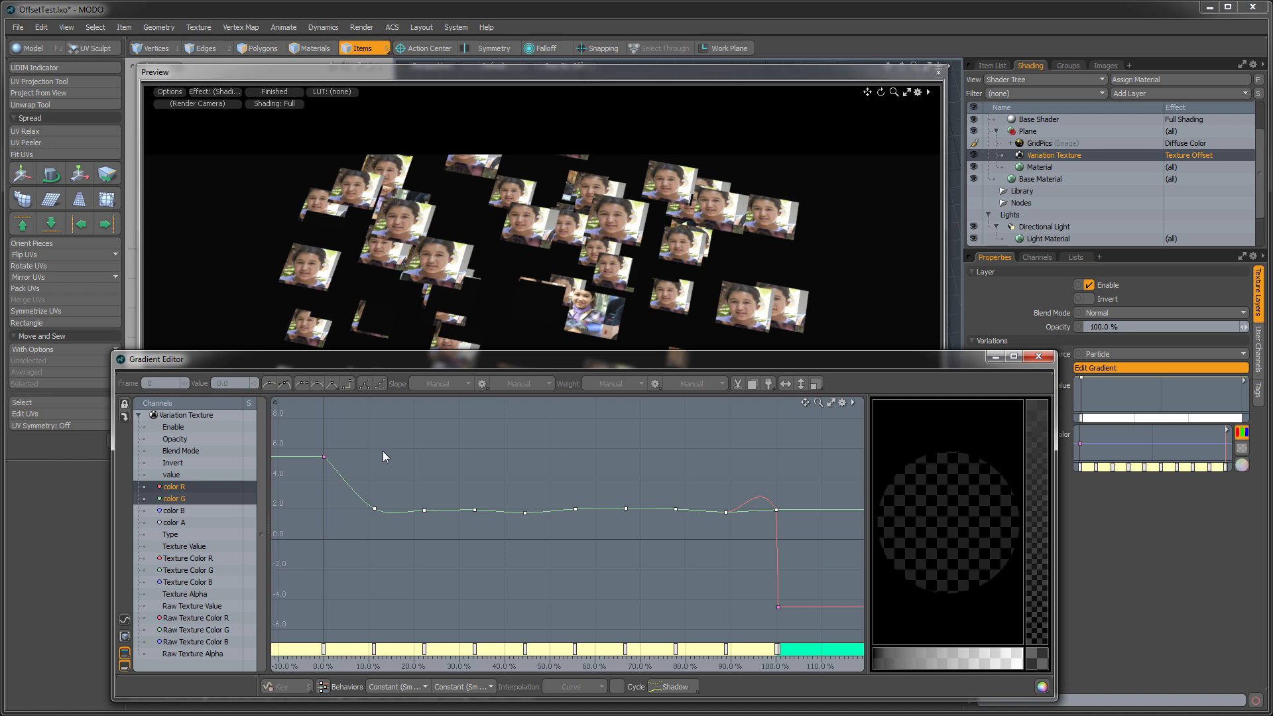
key(XF86Calculator)
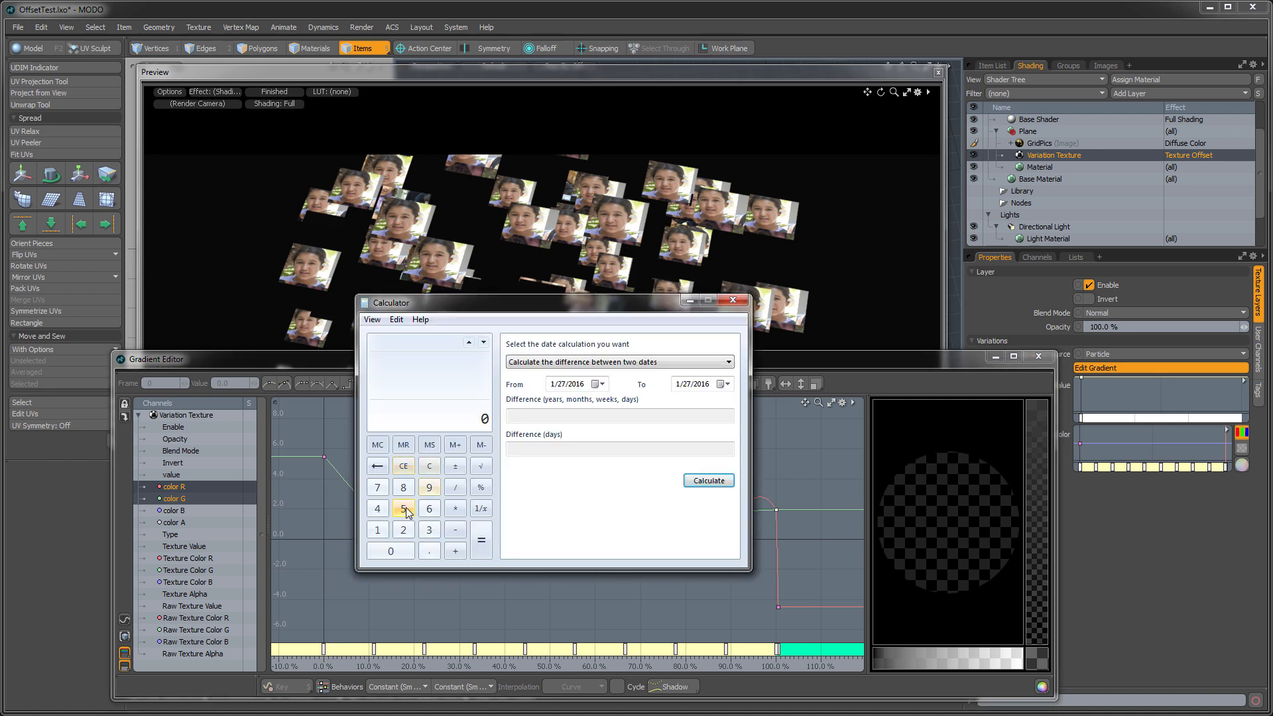
click(404, 510)
click(428, 550)
click(404, 509)
click(456, 530)
click(430, 551)
click(403, 508)
click(481, 547)
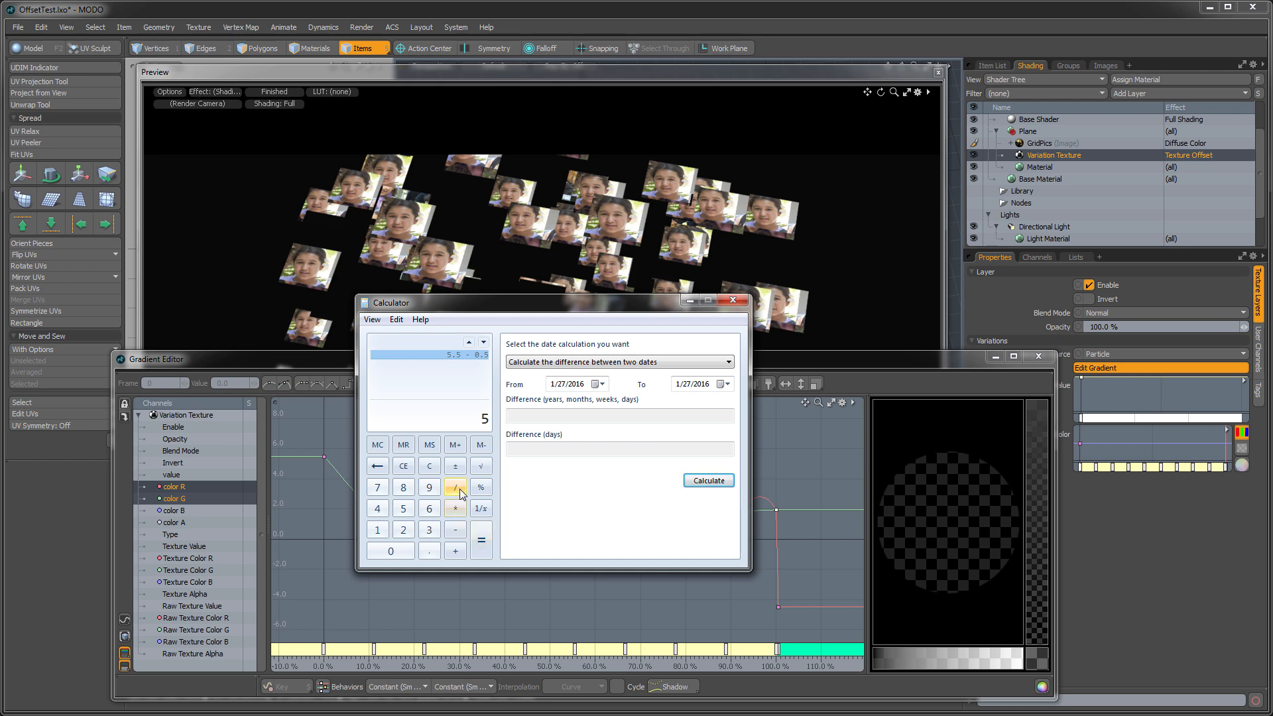
click(457, 489)
click(429, 530)
click(483, 547)
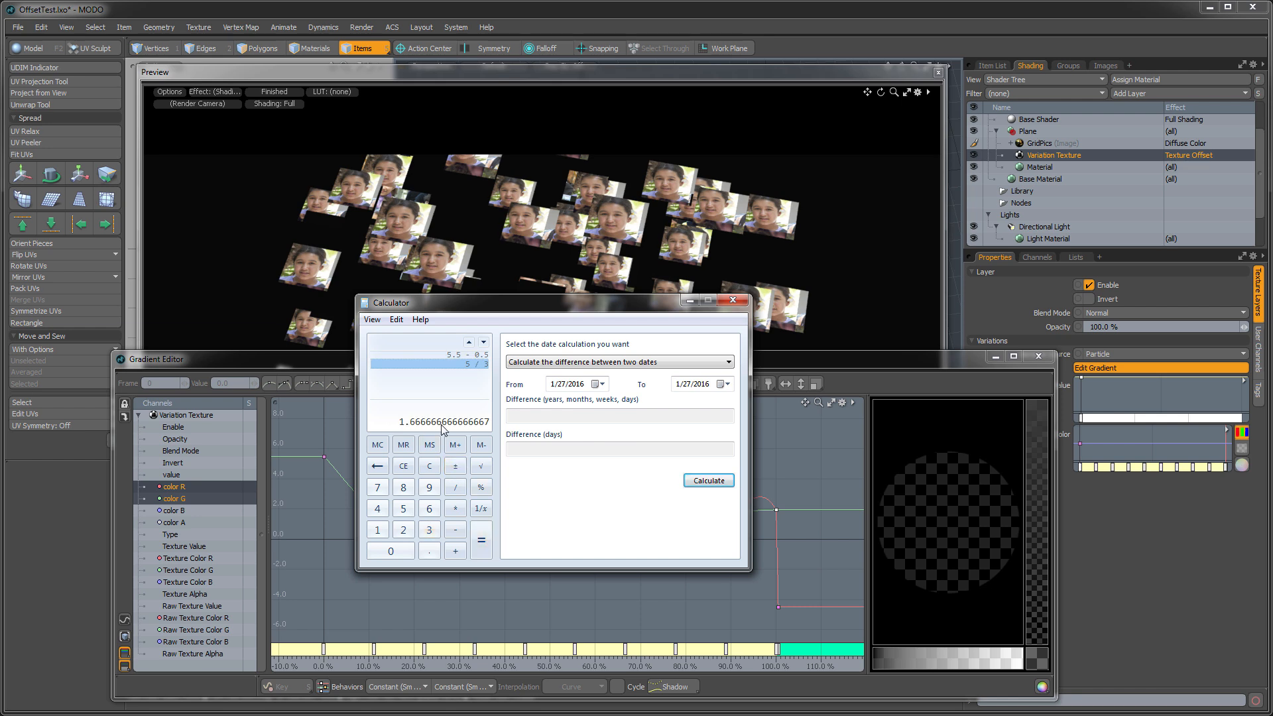
- Add 0.5 to the calculated quotient and close Calculator
click(456, 551)
click(432, 550)
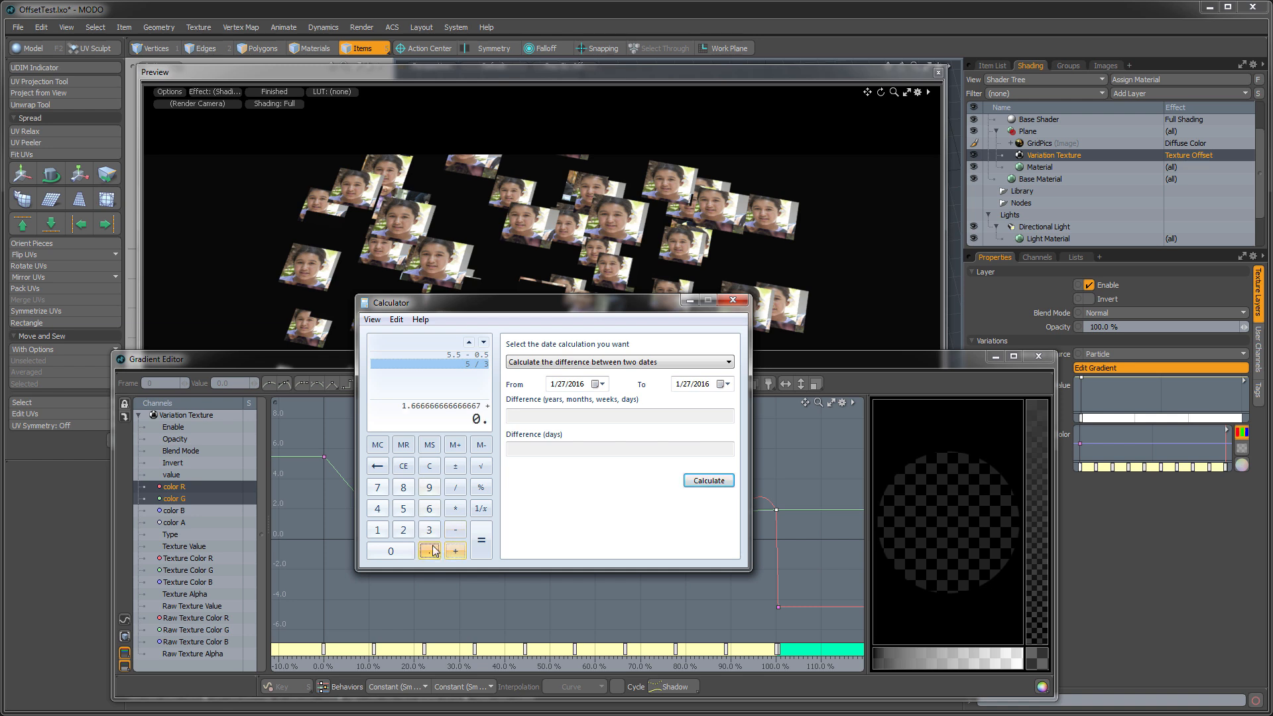
click(403, 509)
click(481, 539)
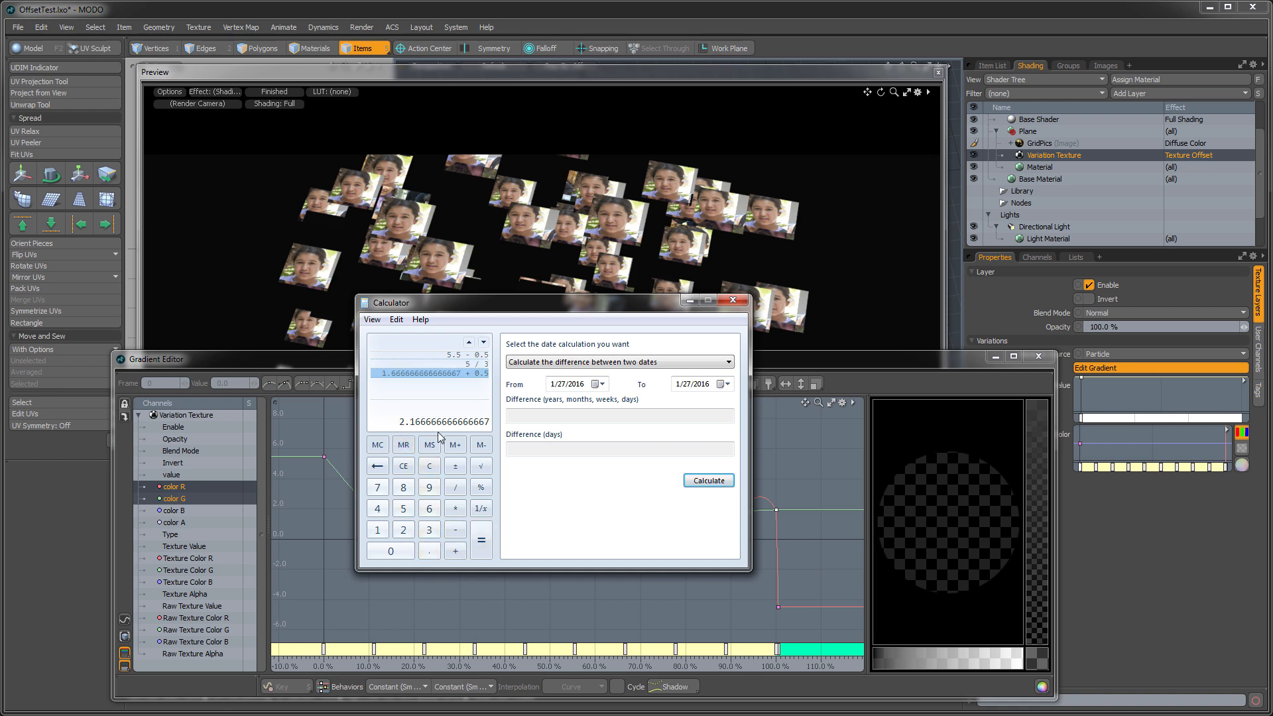
click(733, 300)
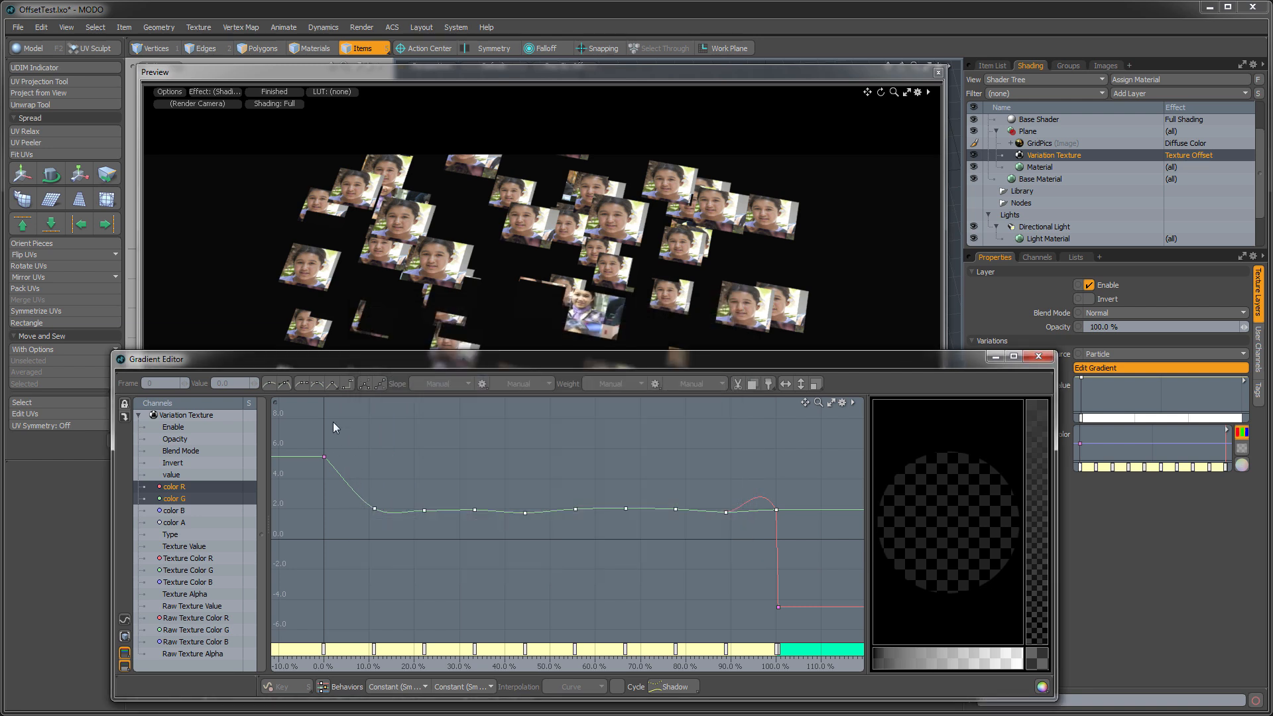
- Set the color R keys at inputs 0%, 33.33% and 66.66% to a value of 2.17
click(174, 486)
click(324, 438)
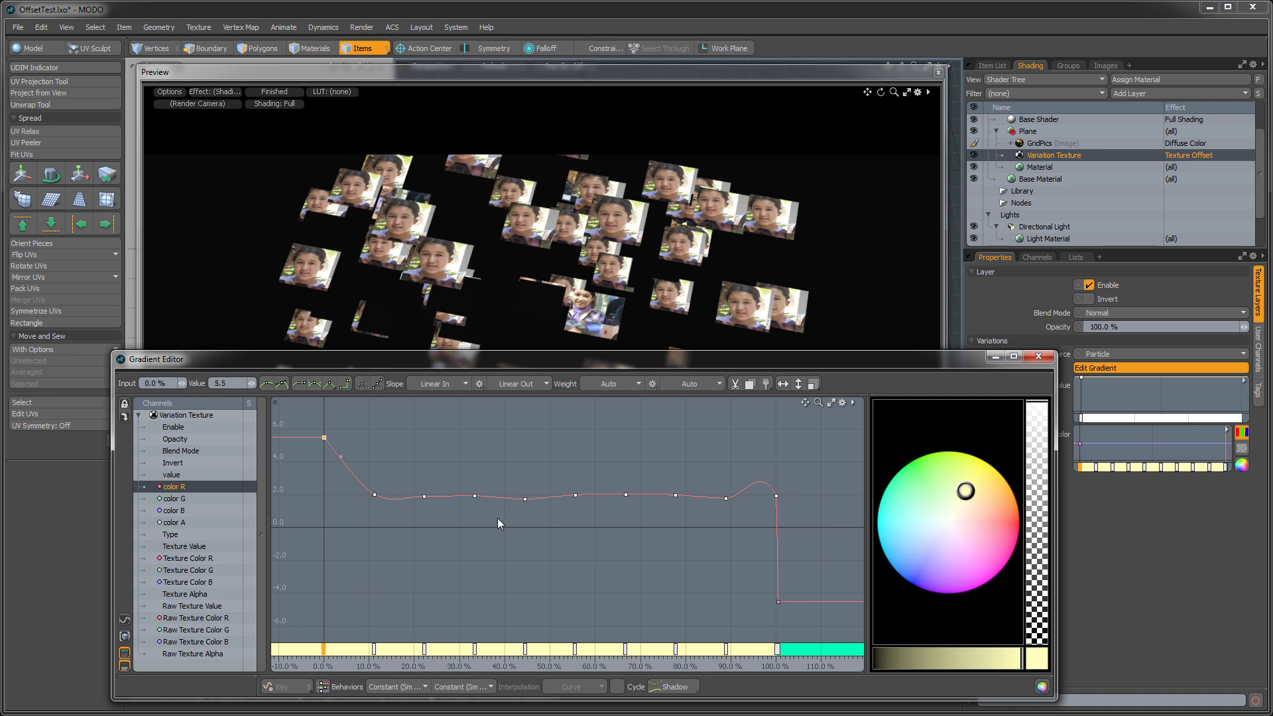
mouse_move(489, 483)
alt+mouse_down()
mouse_move(464, 512)
mouse_move(475, 496)
alt+mouse_up()
shift+click(450, 516)
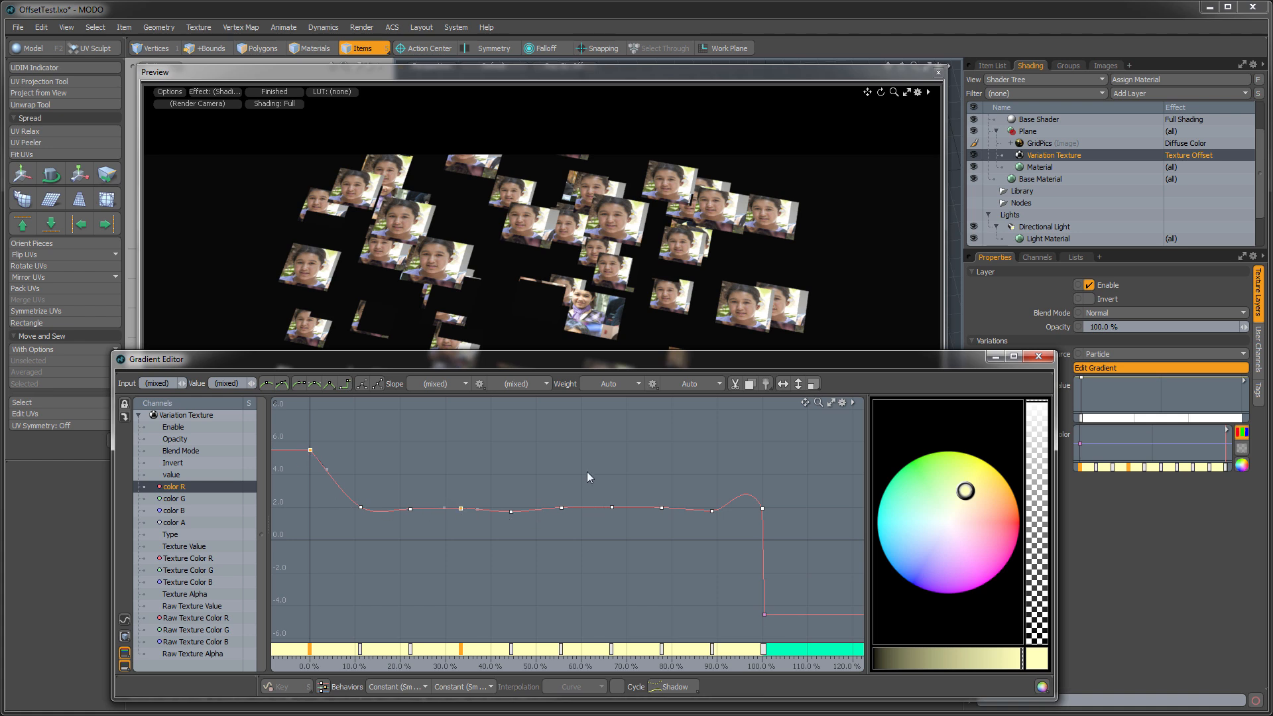
shift+drag(625, 532, 630, 529)
click(233, 383)
text(2.1)
text(7)
key(Return)
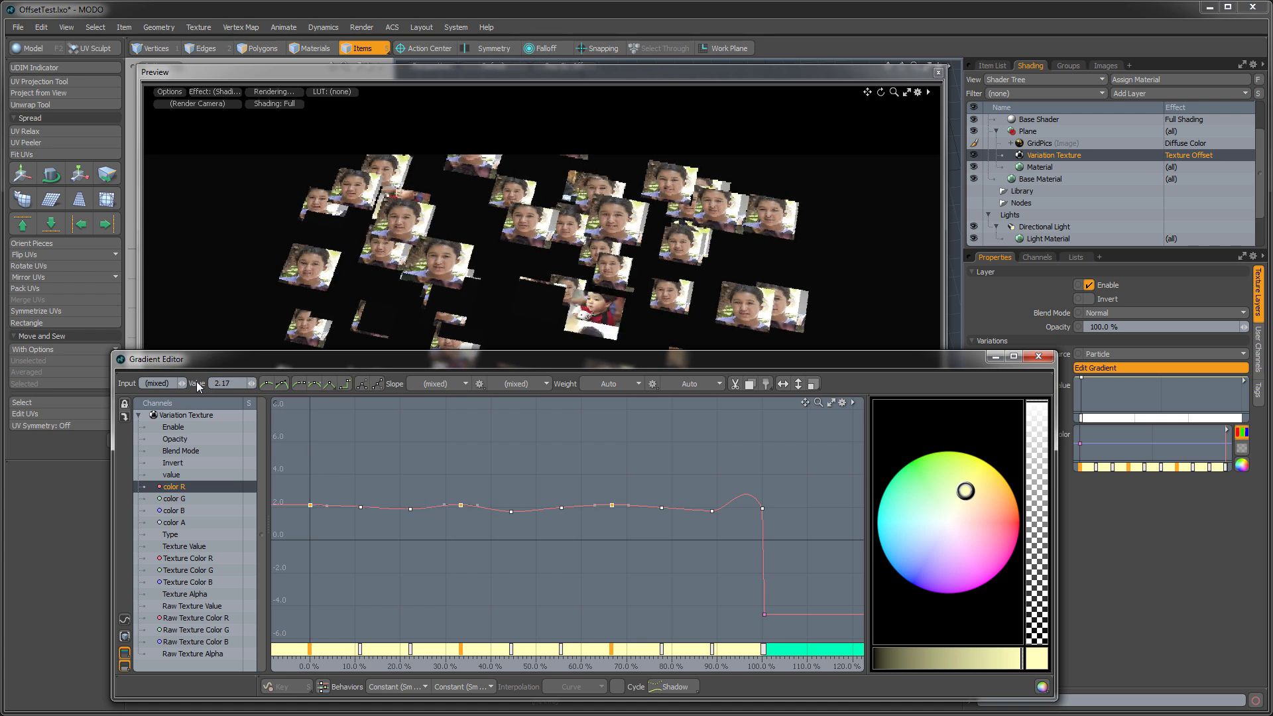
- Set the color R keys at 11.11%, 33.33%, 66.66% and 100% to a value of 0
alt+drag(516, 557, 556, 523)
drag(404, 492, 413, 491)
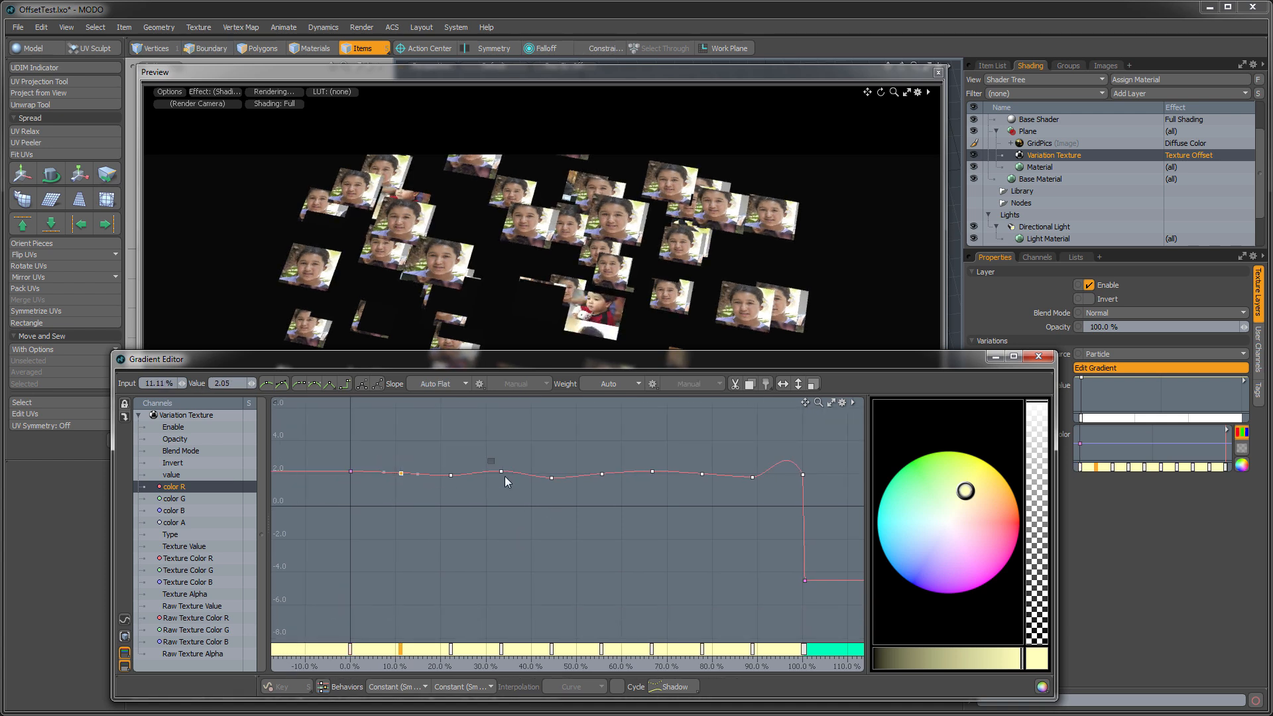
shift+drag(495, 458, 523, 474)
shift+drag(635, 458, 660, 487)
shift+drag(815, 492, 814, 492)
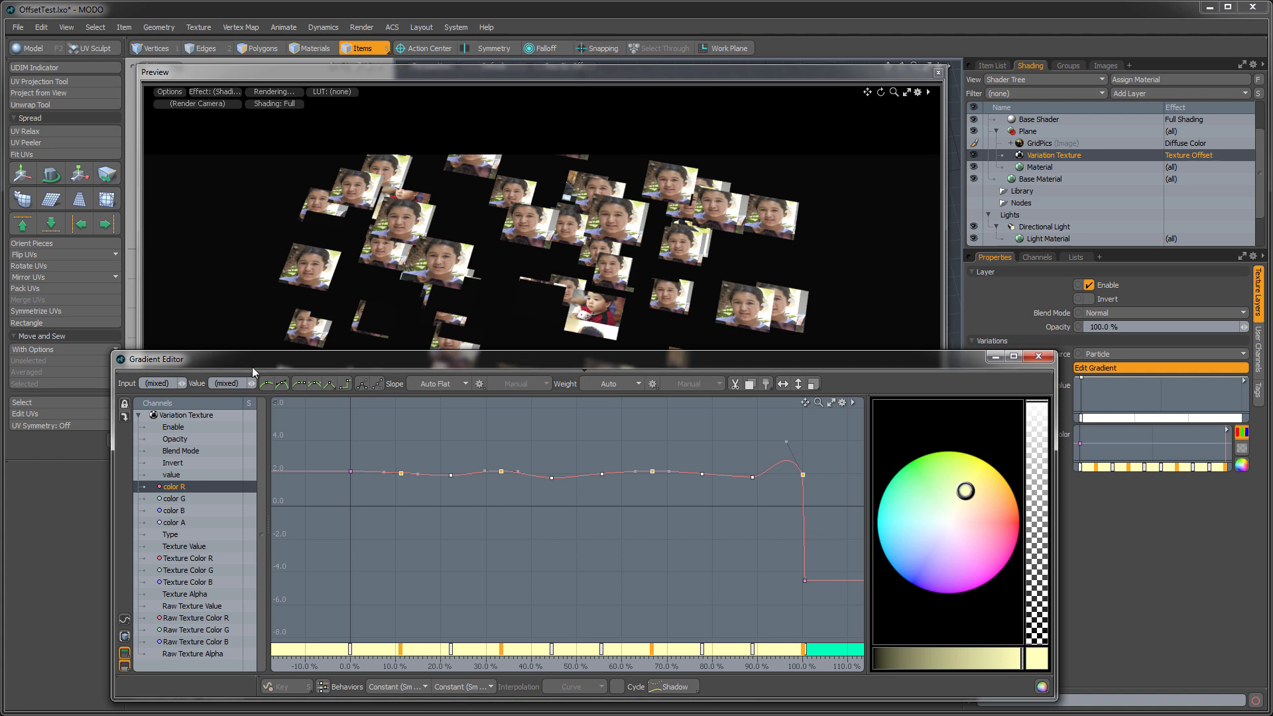
click(239, 384)
text(0)
key(Return)
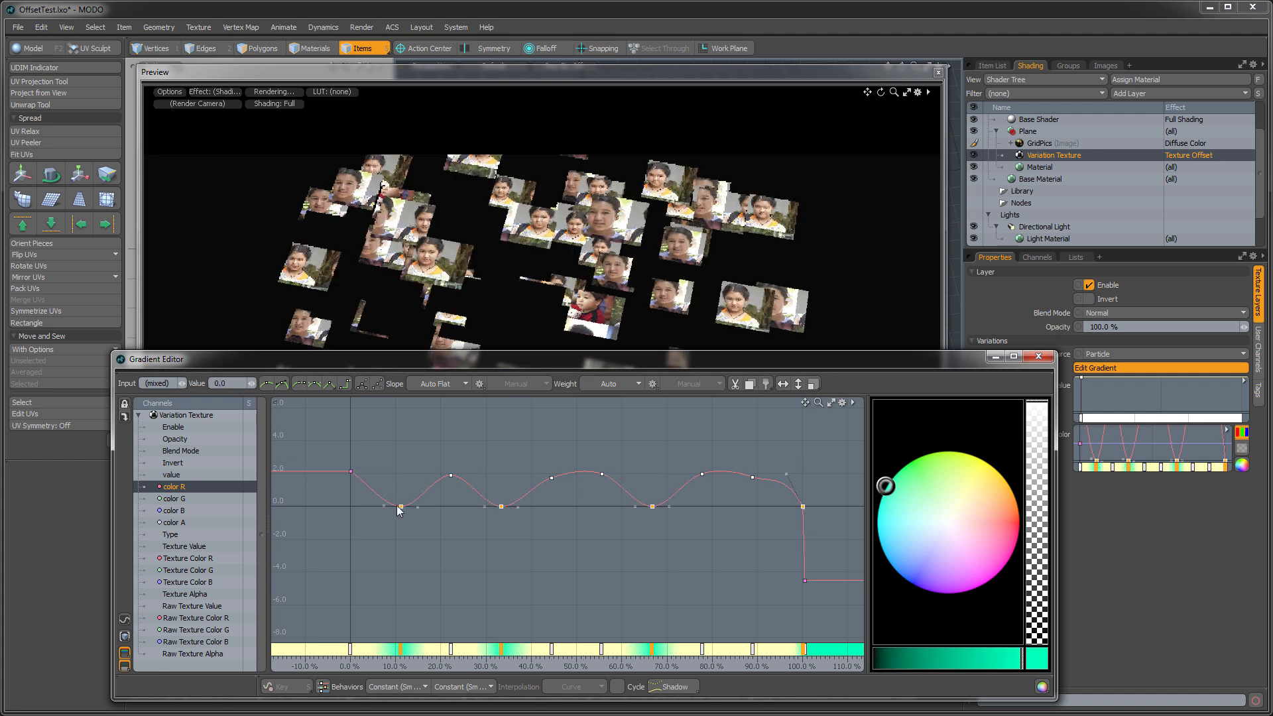
- Select the color R keys at 22.22%, 55.55% and 88.88% and open their value for editing
click(451, 475)
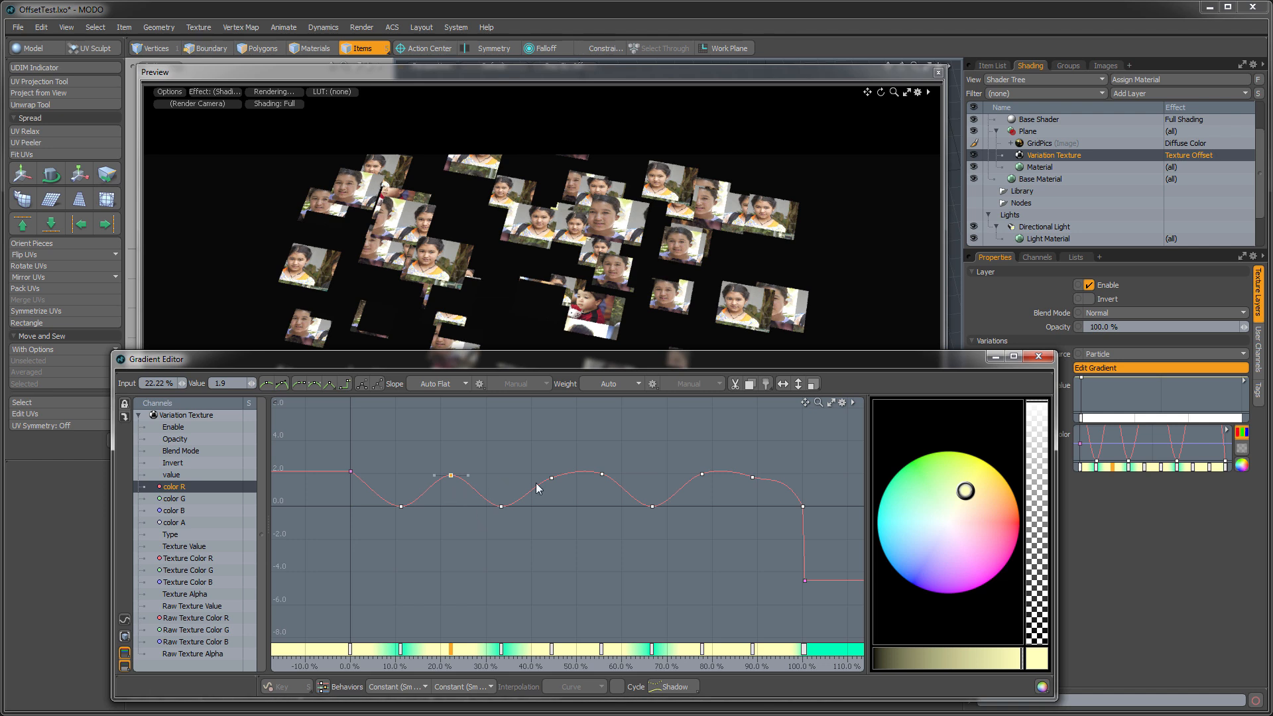
shift+drag(582, 458, 627, 504)
shift+drag(730, 459, 755, 496)
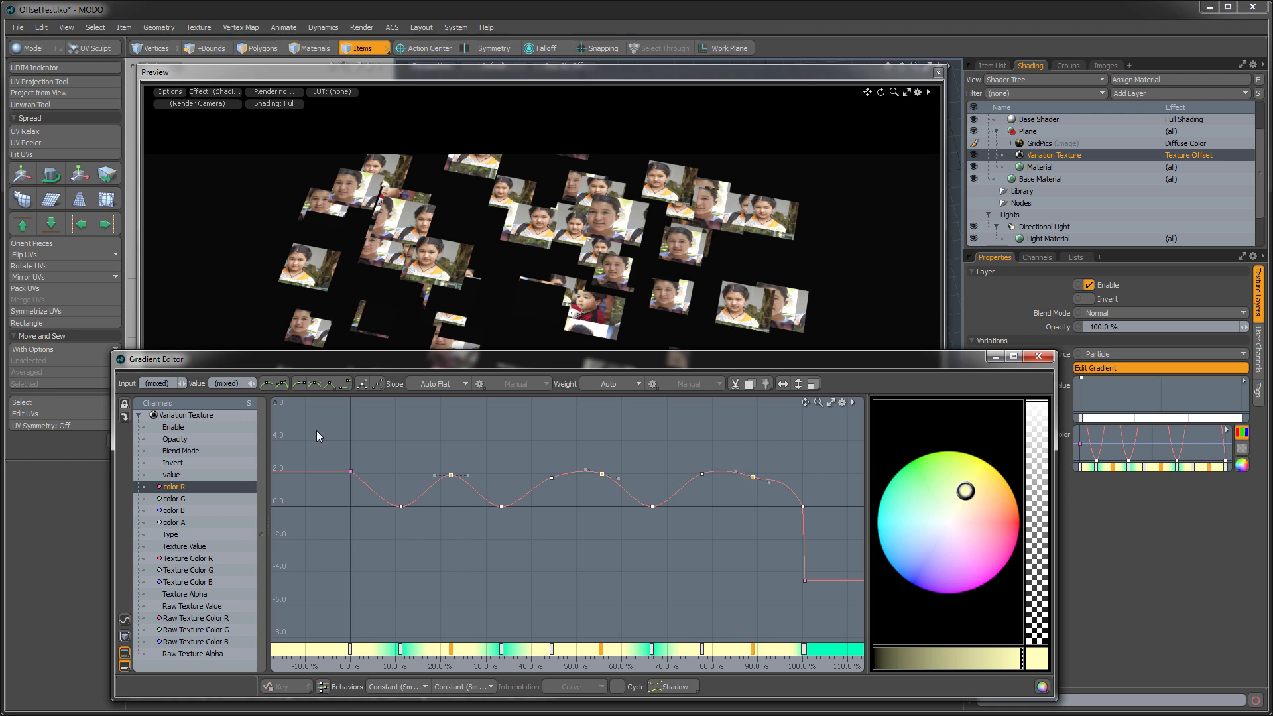
click(243, 386)
- Switch to Calculator, subtract 0.5 from 5.5 and divide the result by 3
key(XF86Calculator)
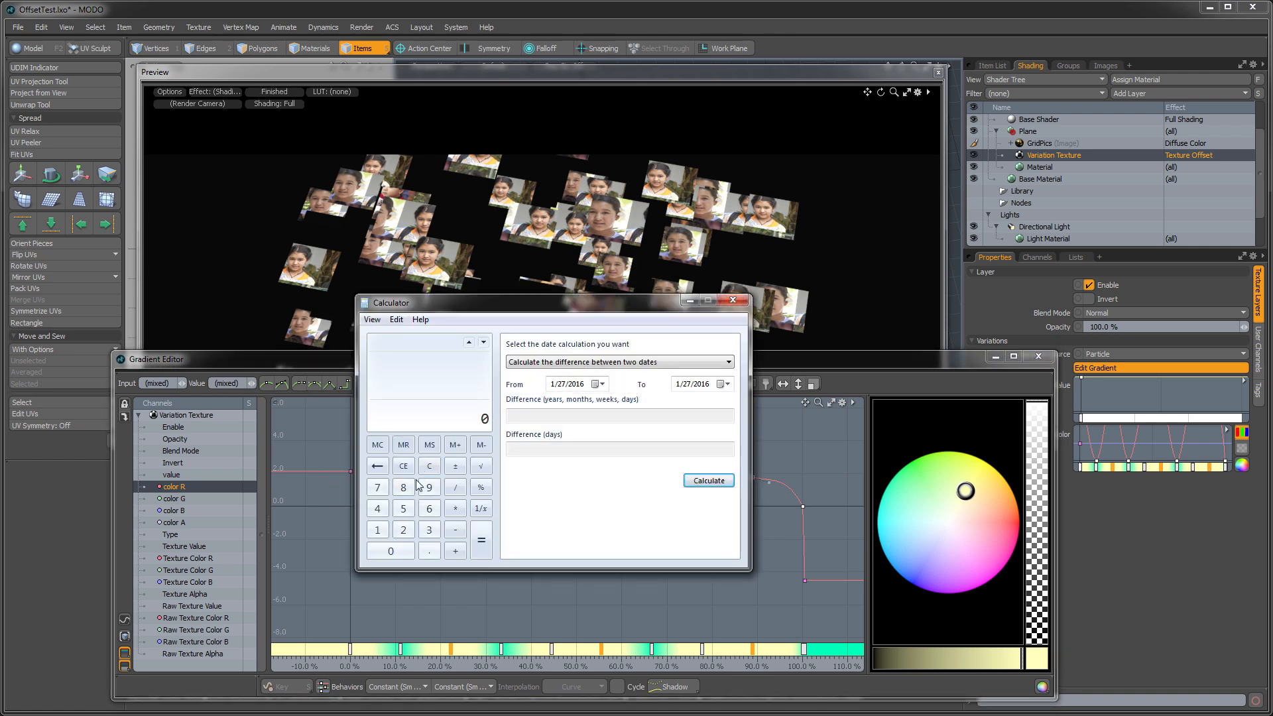
click(412, 509)
click(429, 550)
click(403, 509)
click(455, 531)
click(403, 508)
click(483, 552)
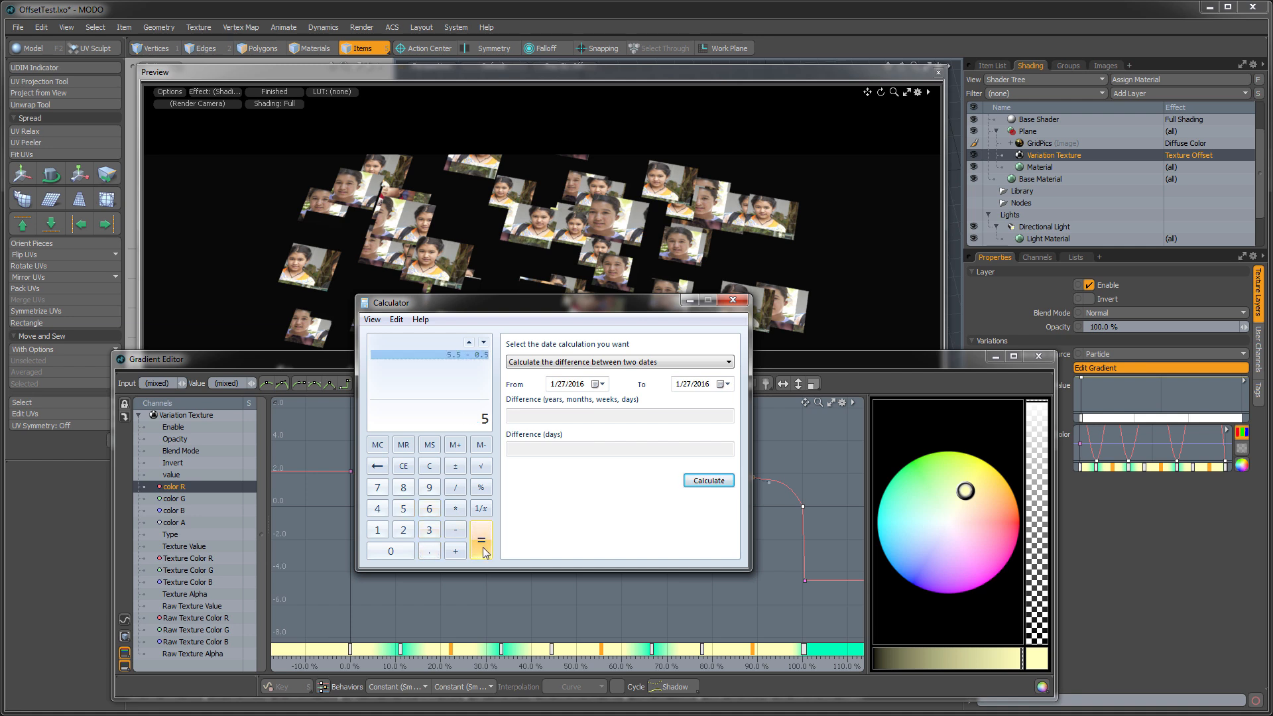
click(455, 487)
click(428, 530)
click(472, 546)
- Negate the calculated quotient and add 0.5 to it
click(456, 467)
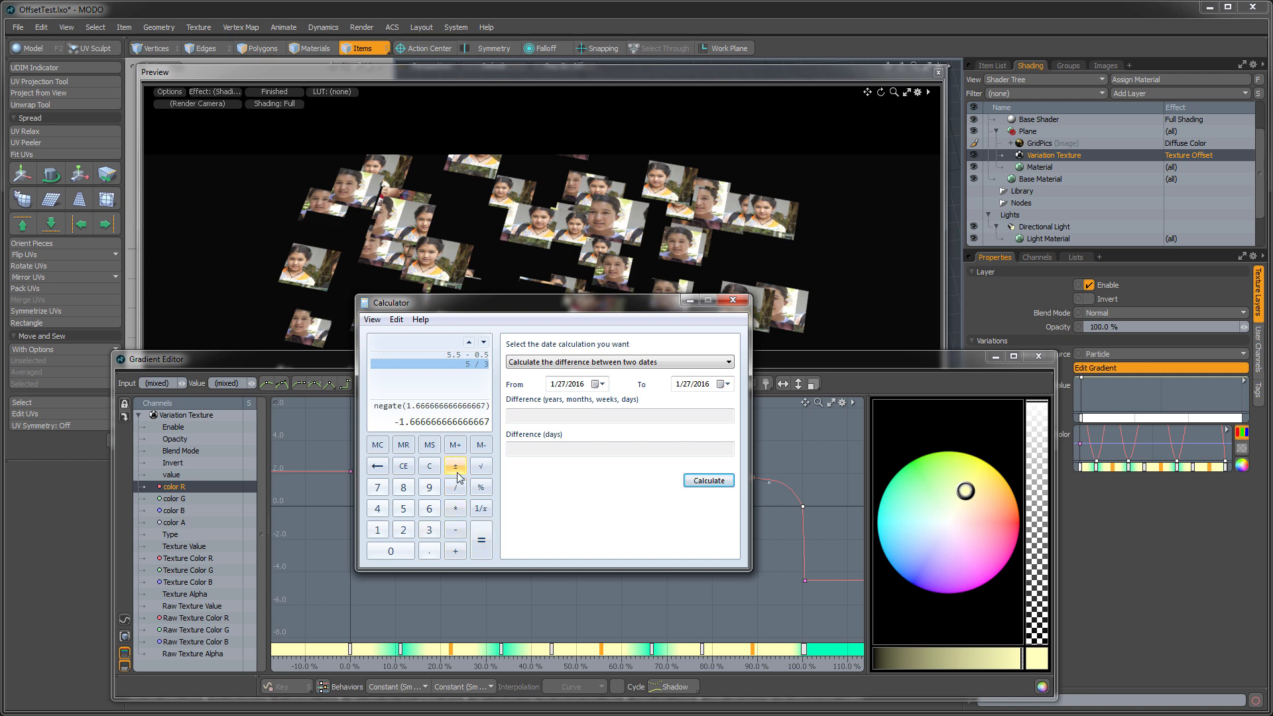
click(458, 550)
click(429, 551)
click(403, 508)
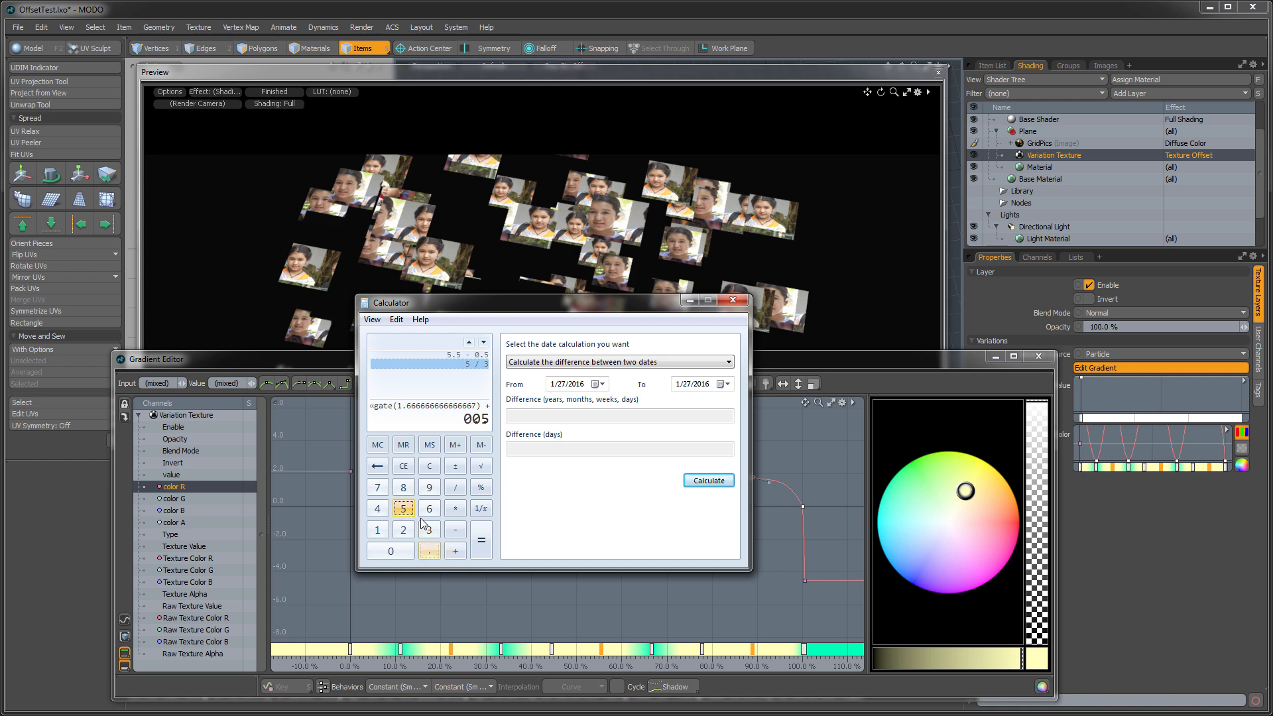
click(479, 545)
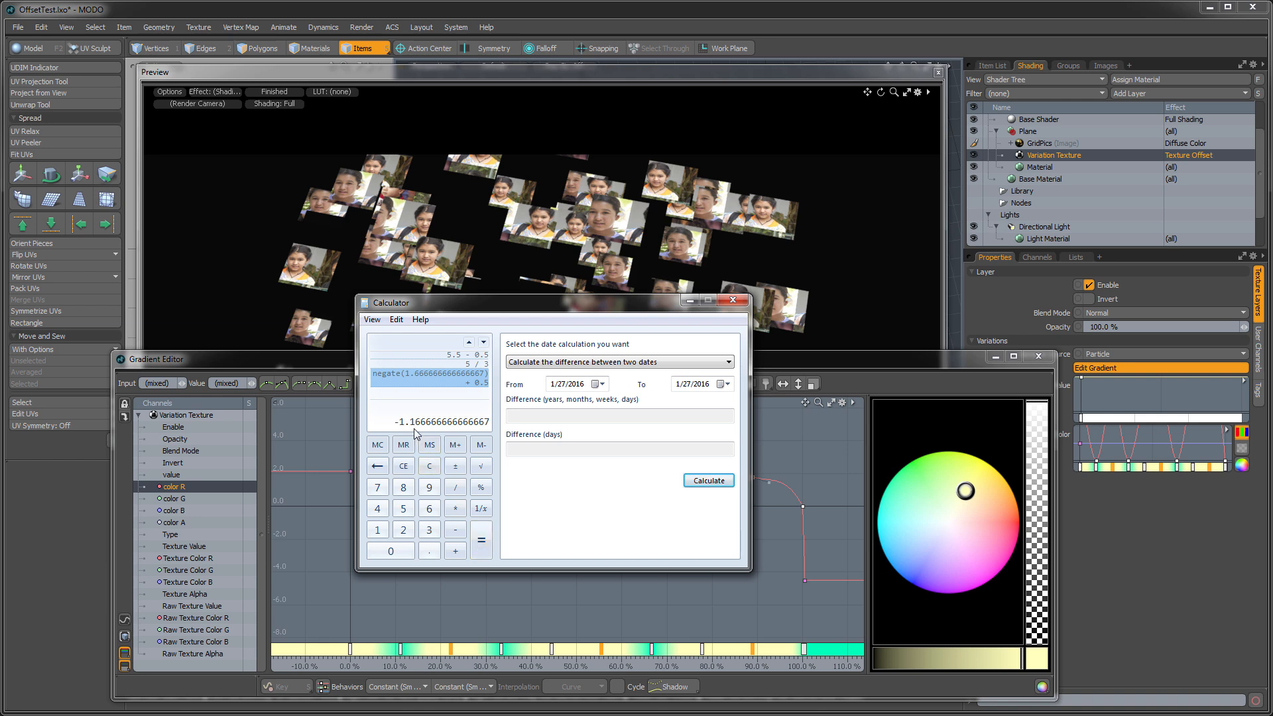
- Return to the Gradient Editor and set the selected color R keys at 22.22%, 55.55% and 88.88% to -1.166
drag(463, 303, 799, 181)
drag(242, 384, 185, 388)
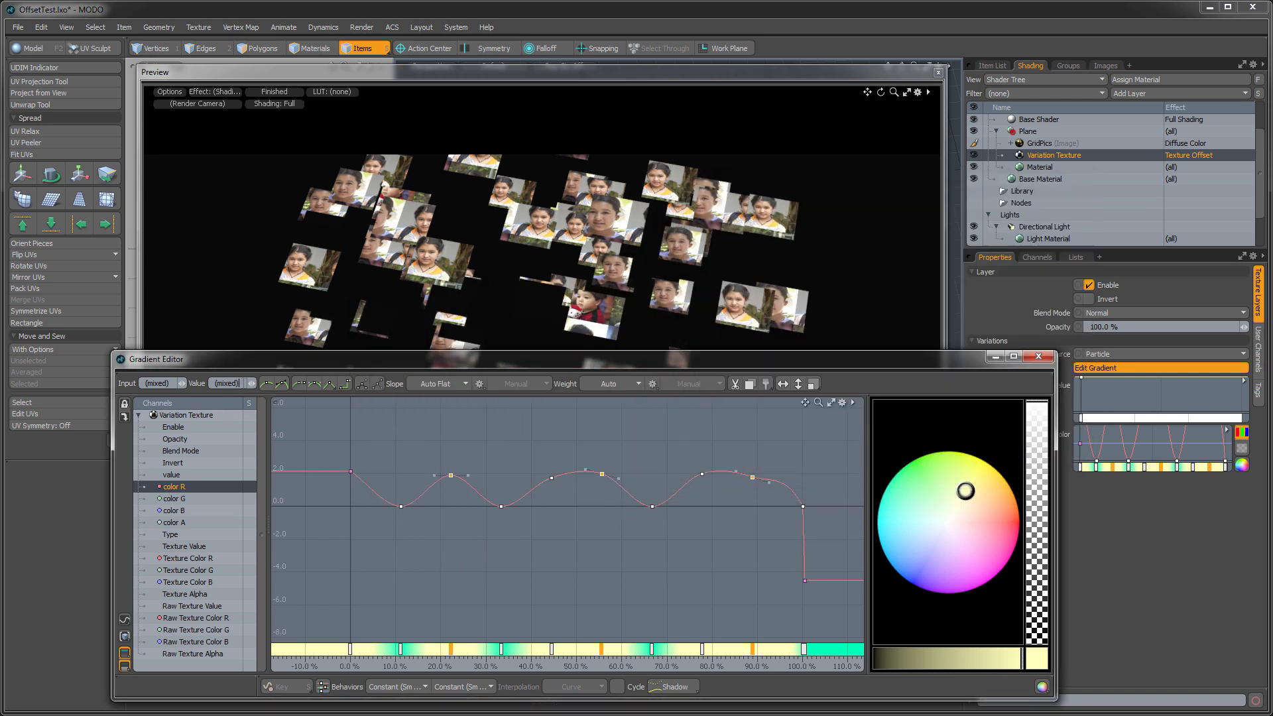
text(-1.166)
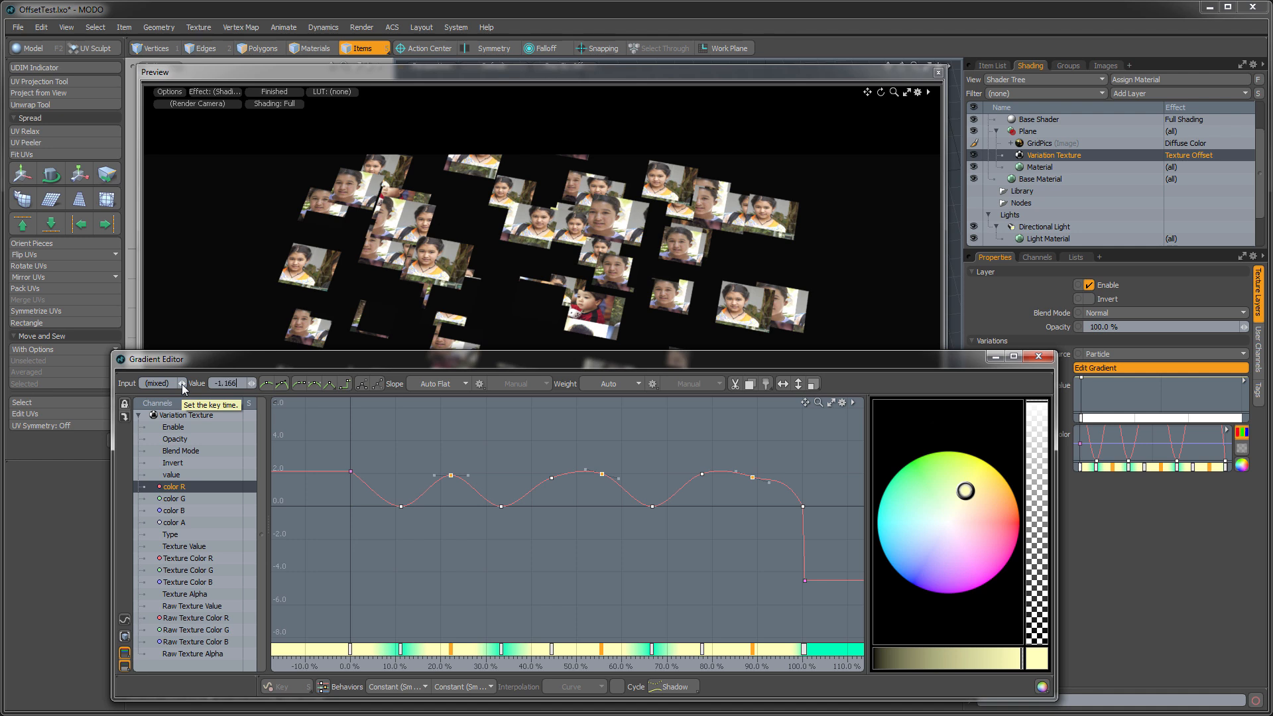
key(Return)
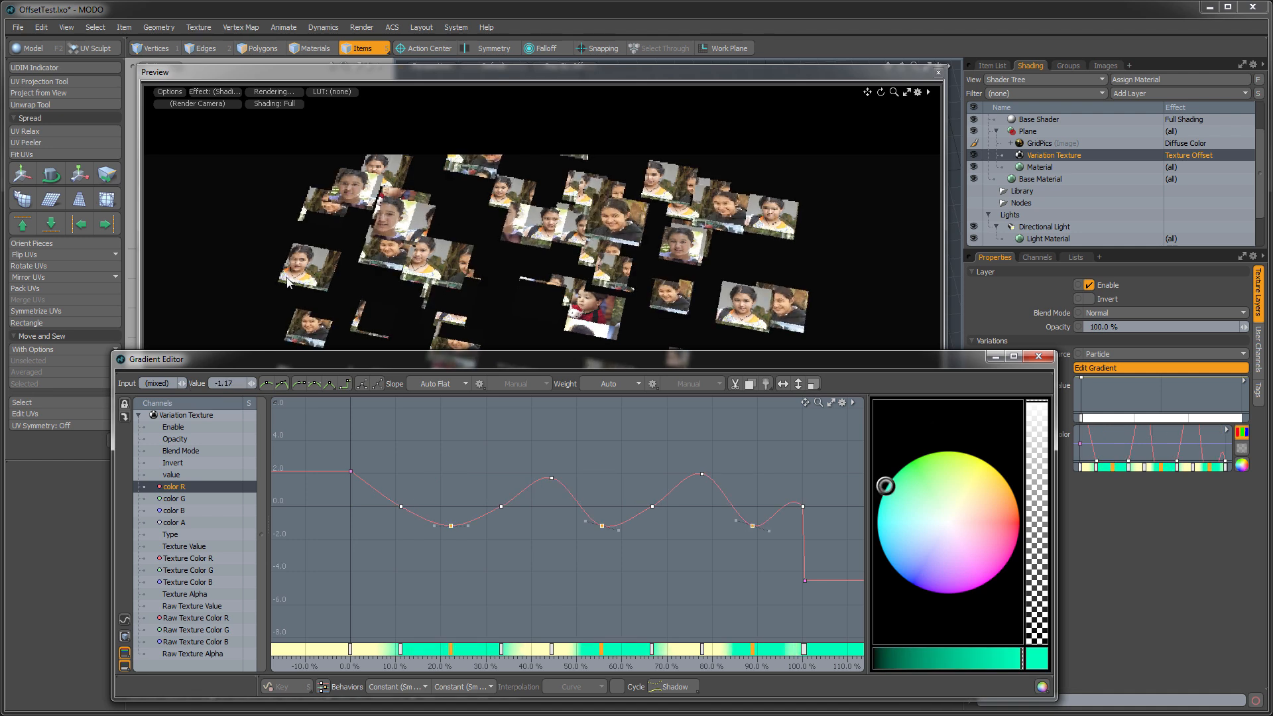
- Change the slope of all color R keys to Stepped and deselect them
drag(323, 443, 821, 586)
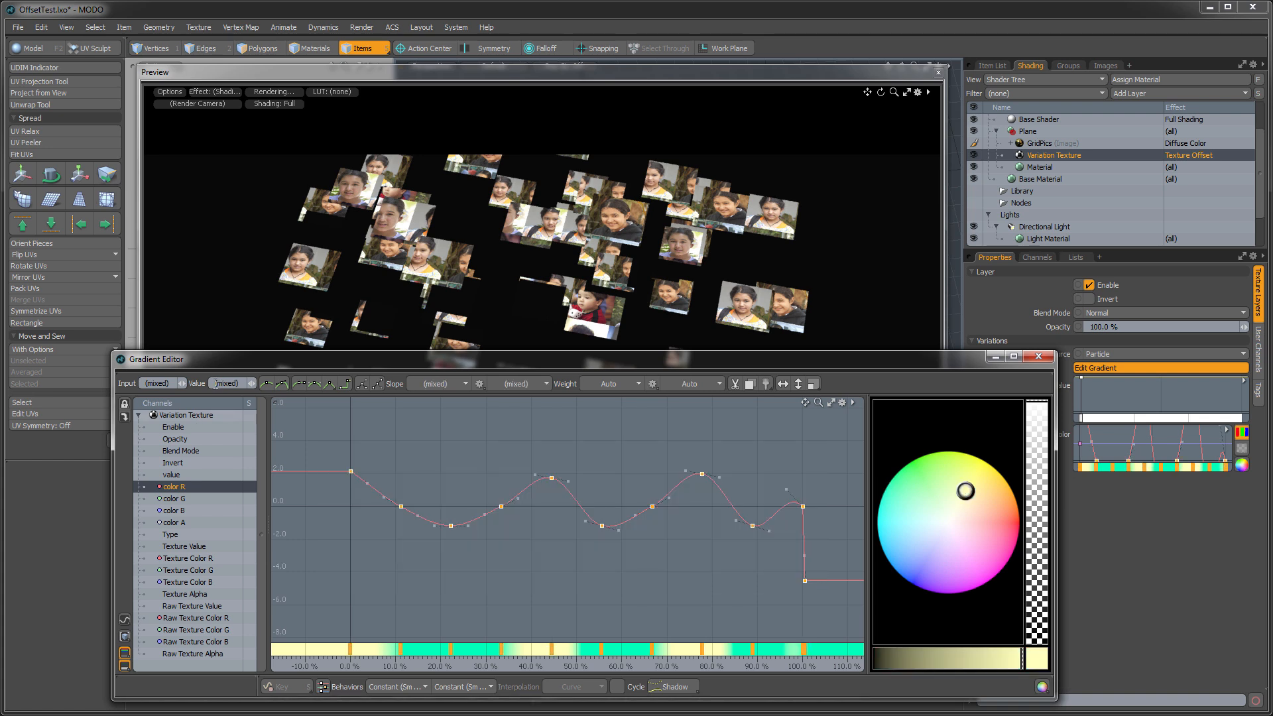
click(344, 383)
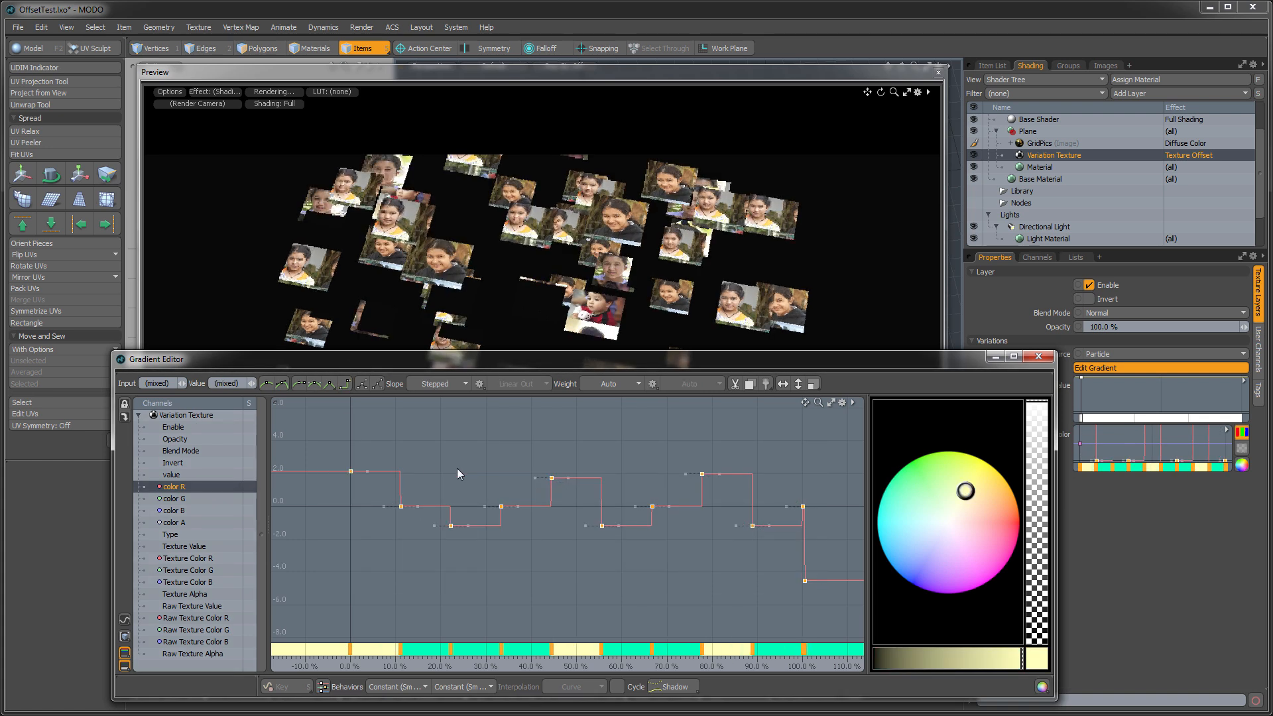
click(511, 487)
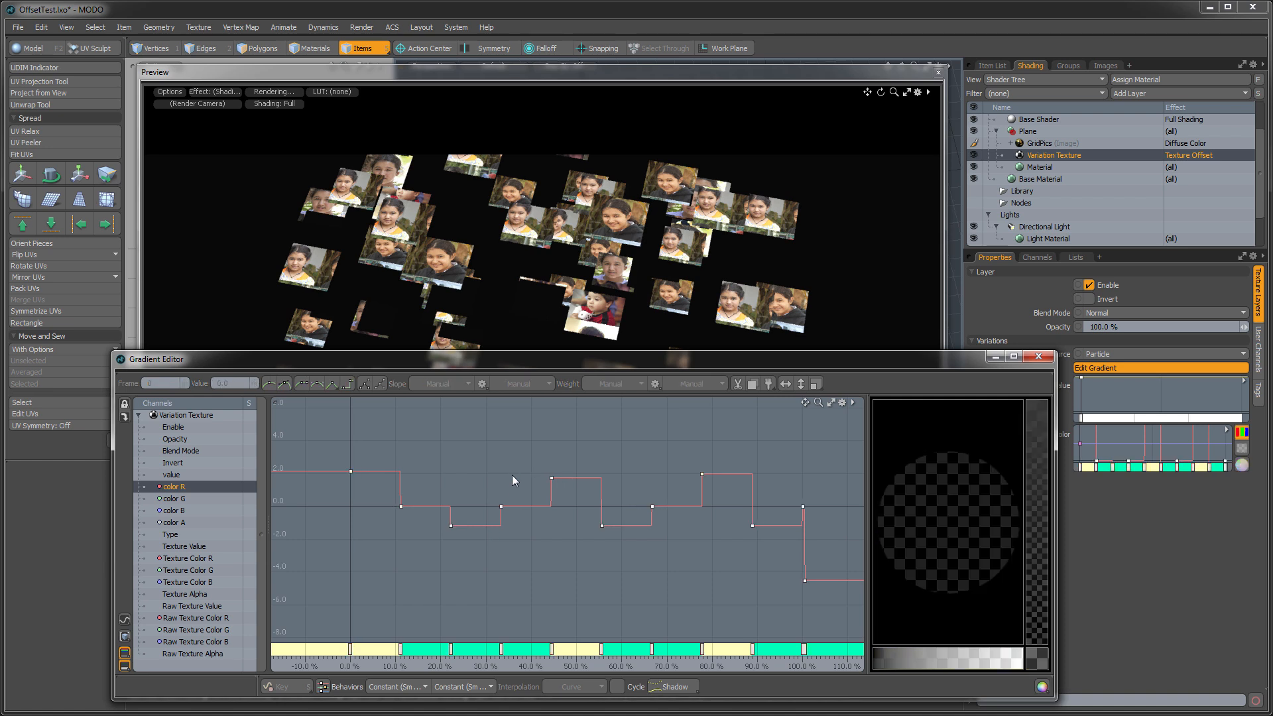
- Set the color R keys at 11.11%, 33.33%, 66.66% and 100% to a value of 0.5
key(a)
drag(378, 508, 802, 533)
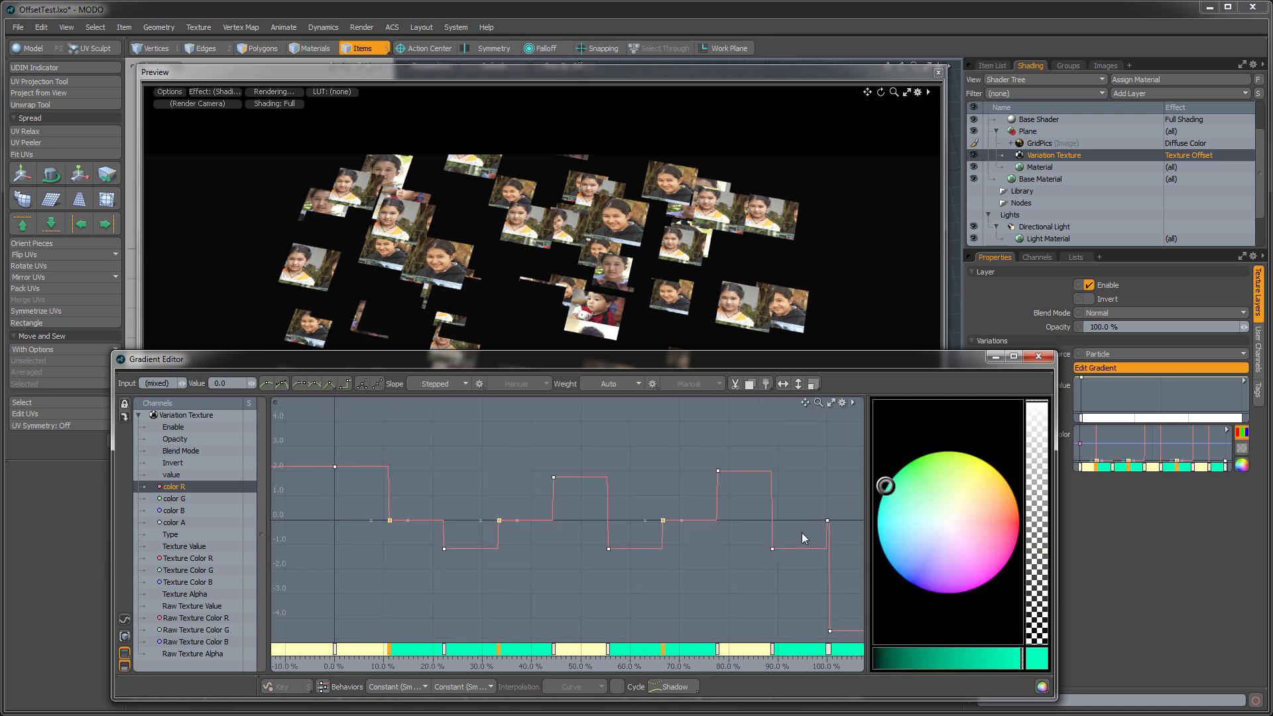
drag(370, 510, 846, 531)
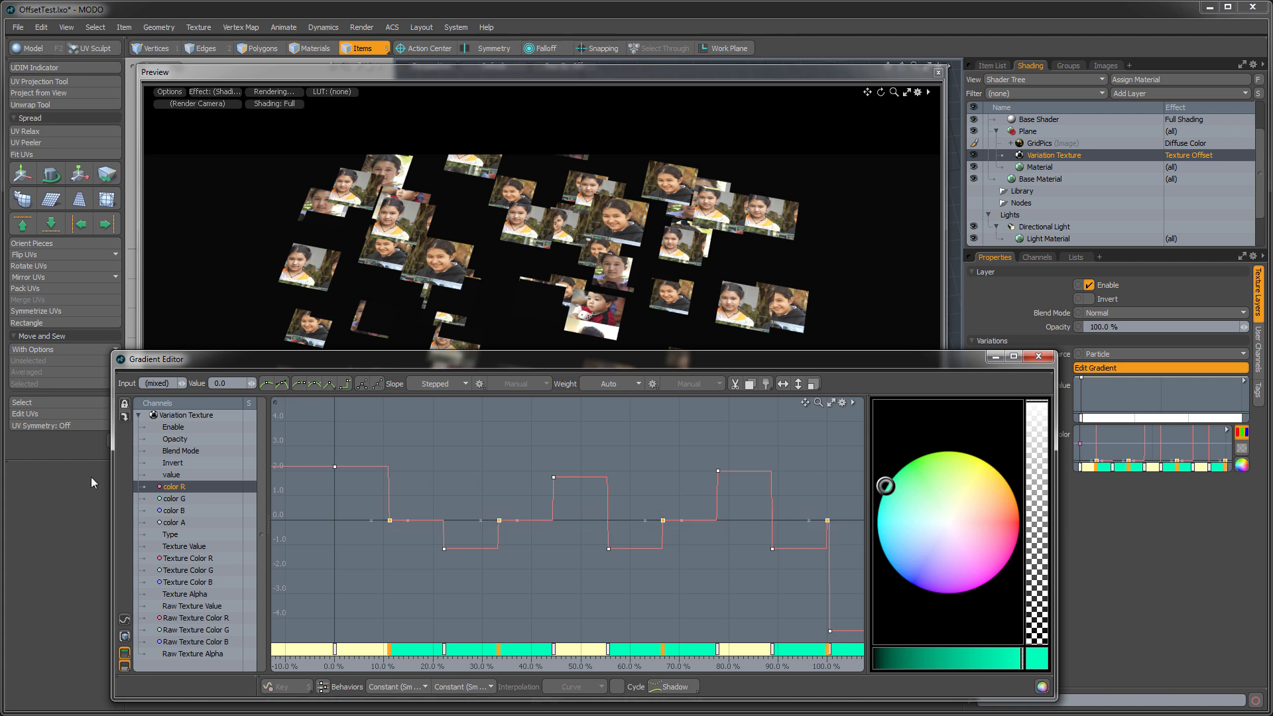
click(225, 384)
text(5)
key(Return)
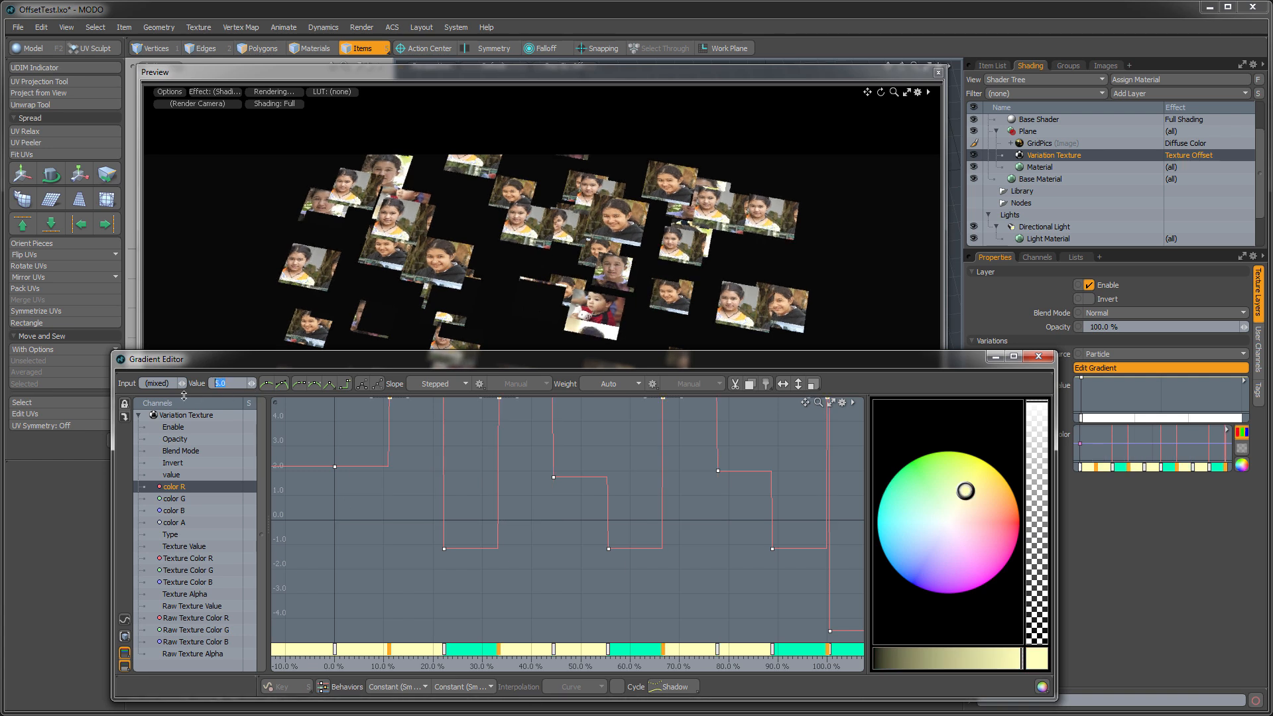
text(0.5)
key(Return)
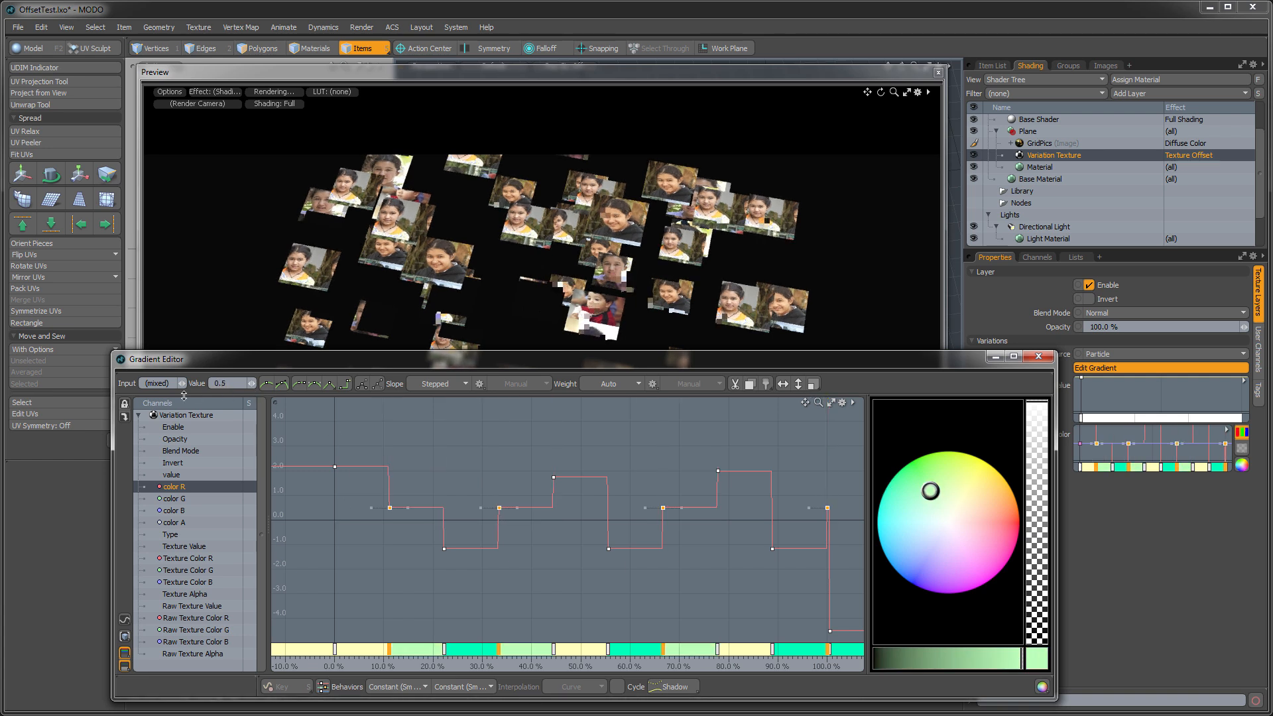
click(425, 460)
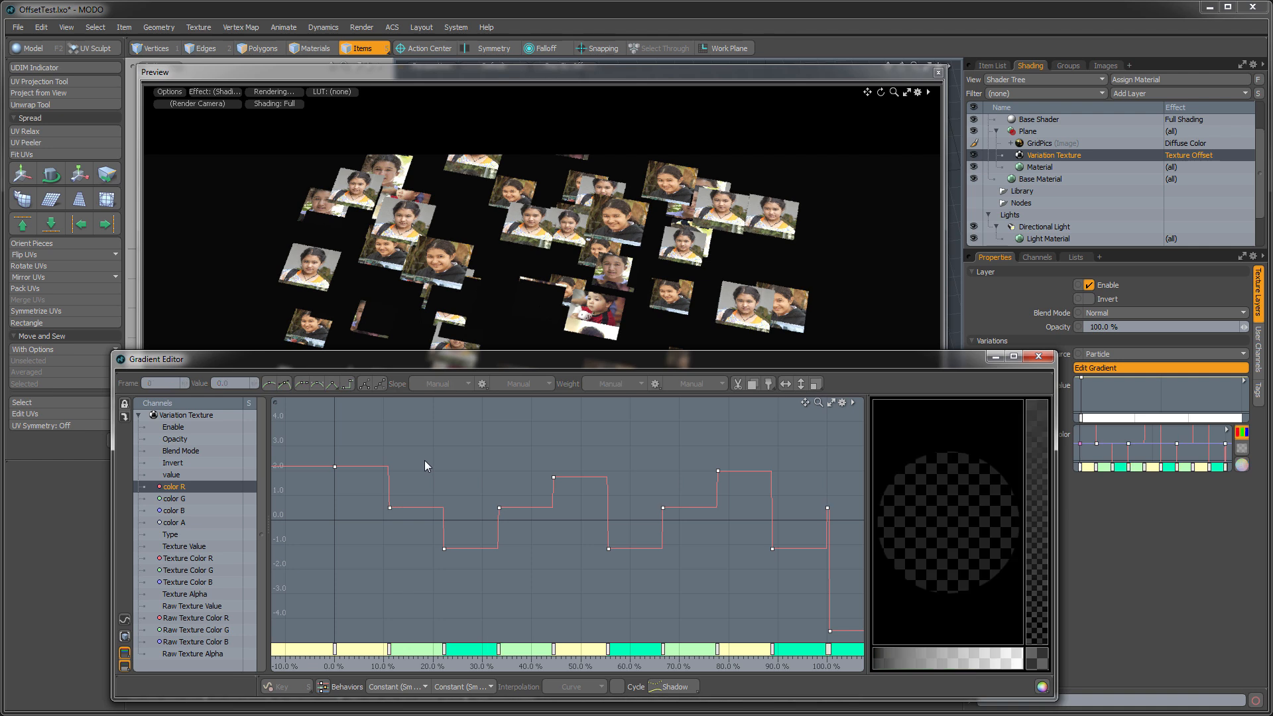
- Set the first three color G keys, at 0%, 11.11% and 22.22%, to a value of 2.1666666
click(186, 498)
drag(311, 415, 468, 618)
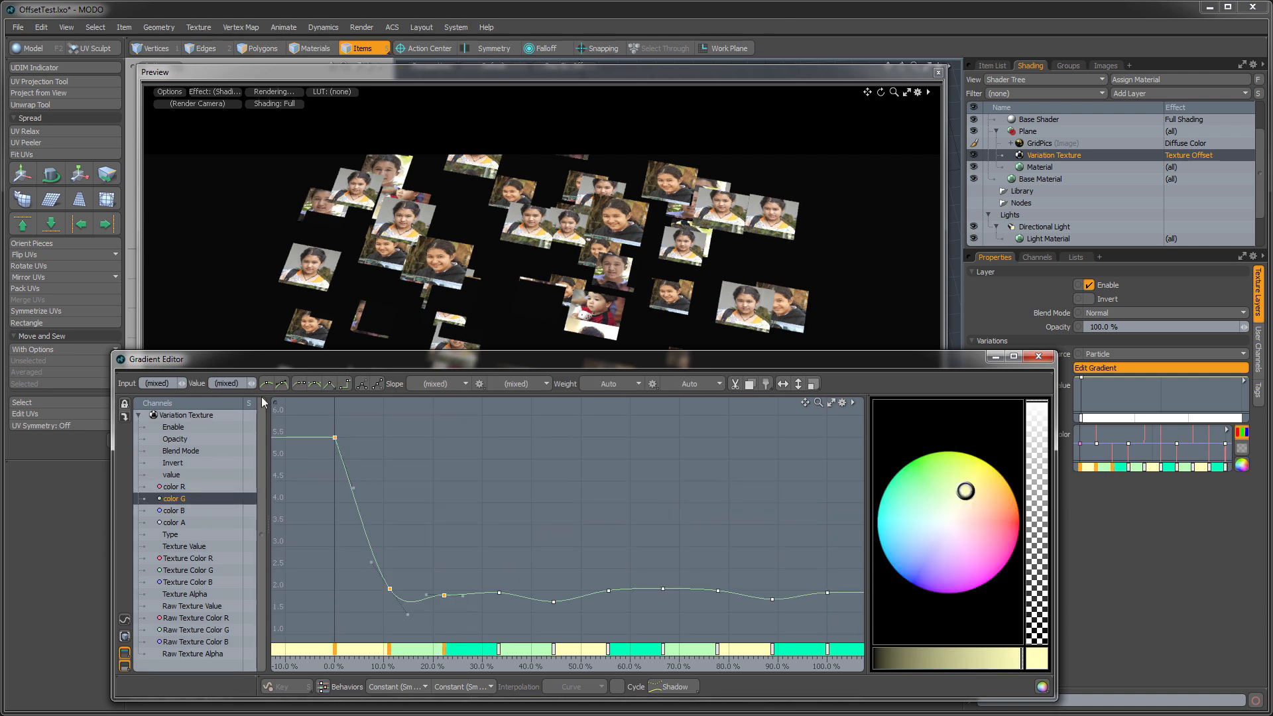
click(240, 389)
text(0.5)
key(Return)
text(2.1666666)
key(Return)
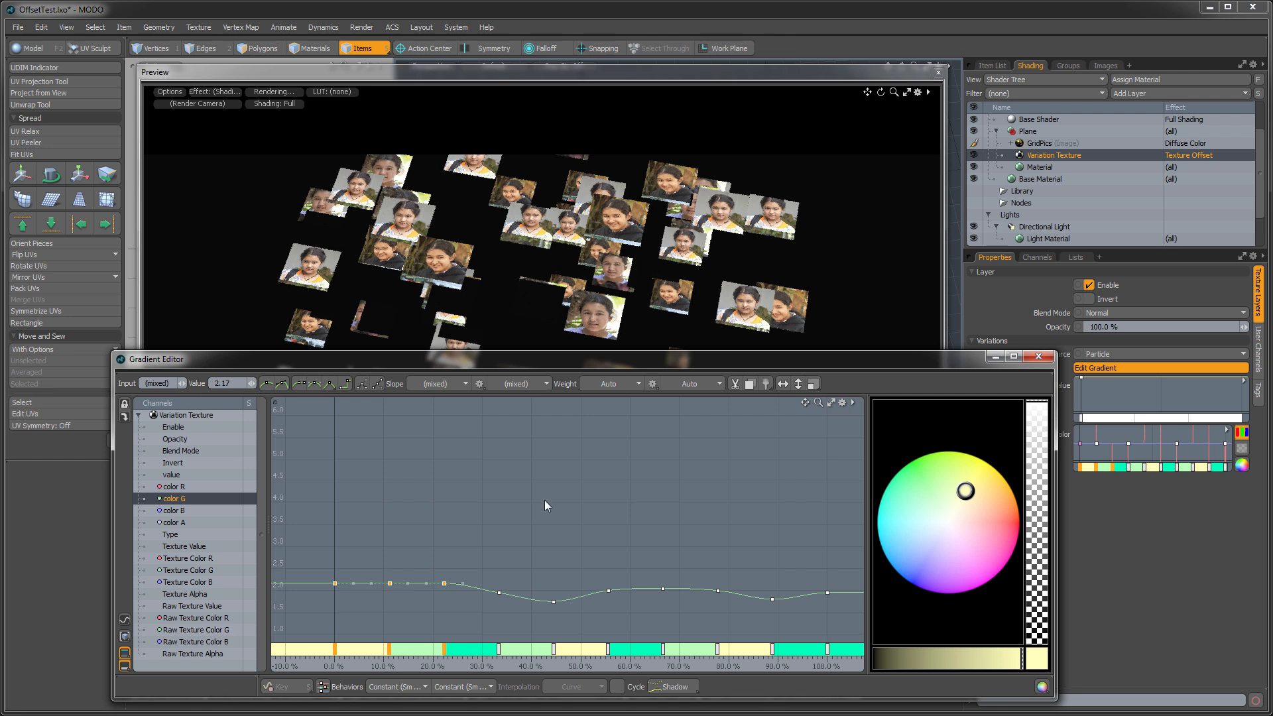
- Set the color G keys at 33.33%, 44.44% and 55.55% to a value of 0.5
drag(492, 576, 638, 619)
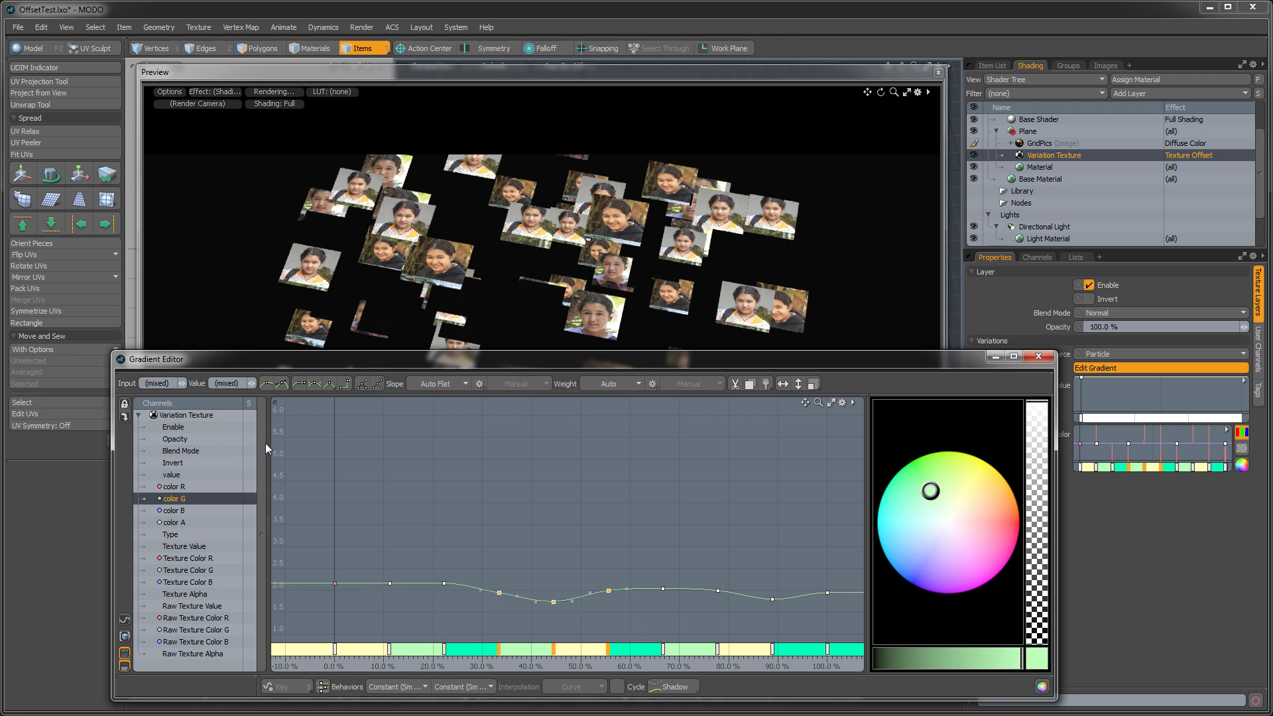
text(0.5)
key(Return)
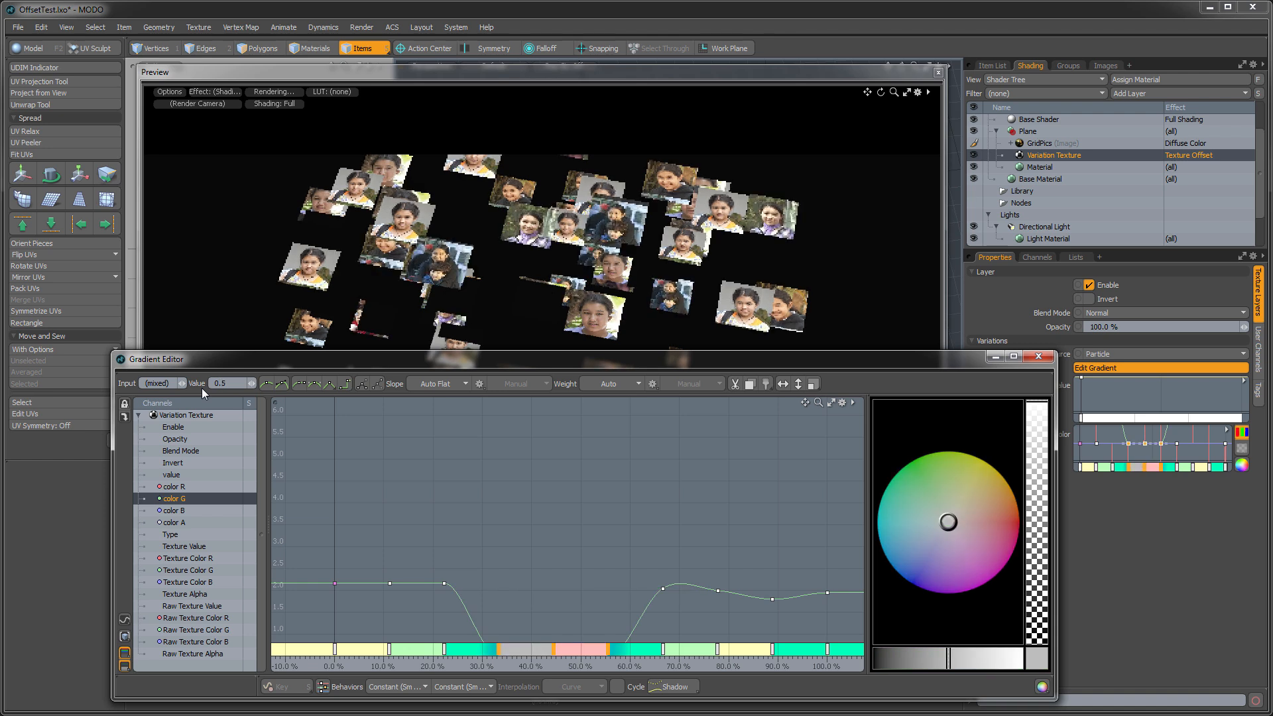
- Set the three color G keys at 66.66%, 77.77% and 88.88% to a value of -1.1666
drag(652, 543, 833, 620)
drag(715, 519, 775, 531)
drag(240, 383, 195, 382)
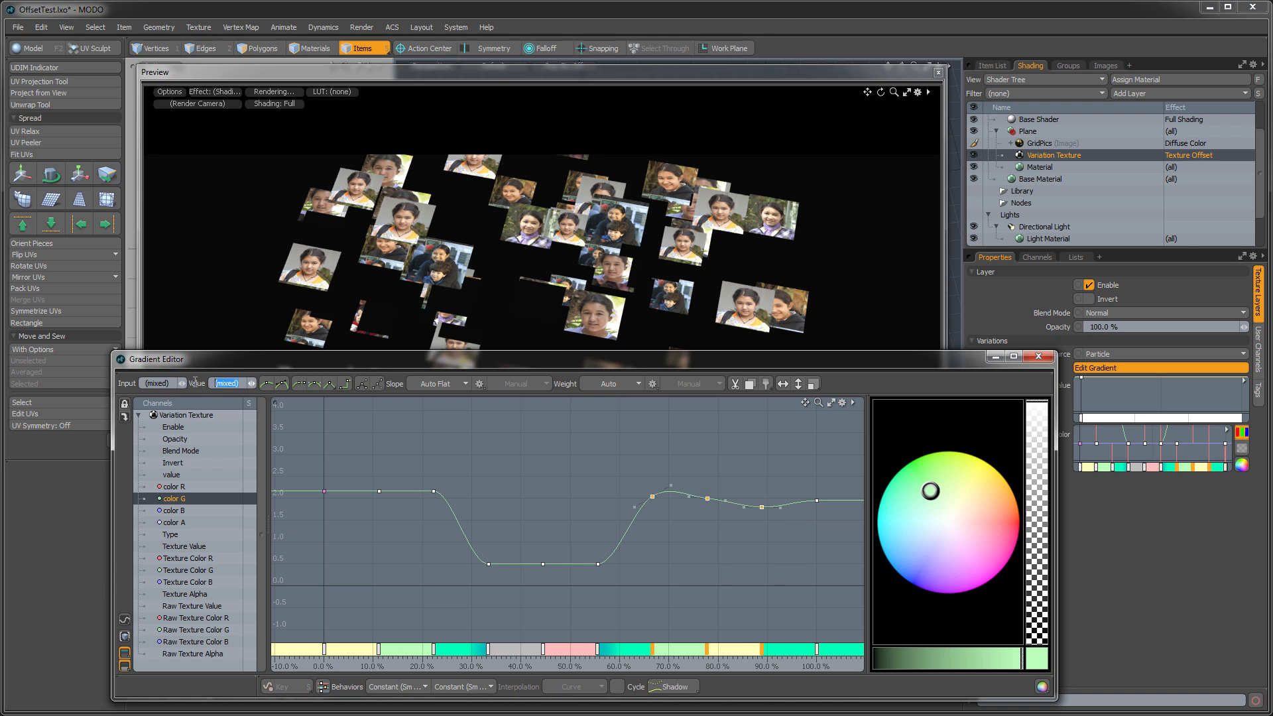
text(-1.1666)
key(Return)
- Set the last color G key, at about 100%, to a value of 0.5
drag(304, 449, 762, 665)
drag(842, 511, 842, 510)
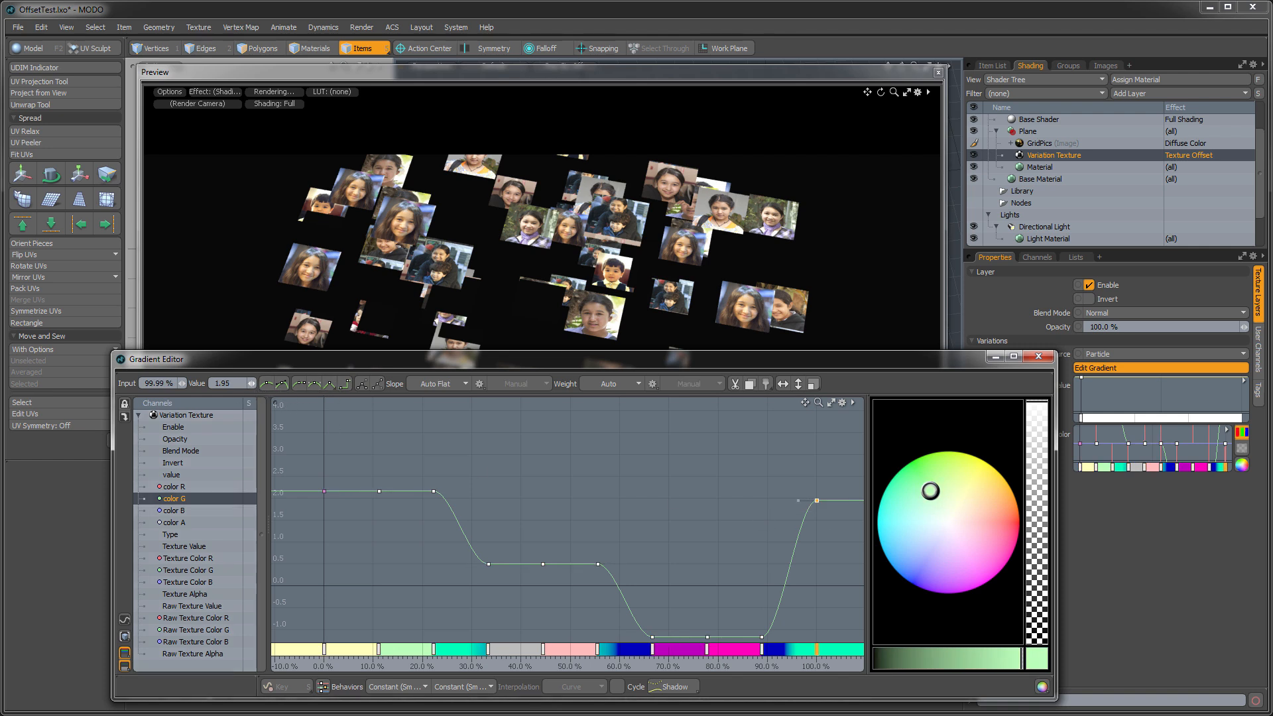
text(0.5)
key(Return)
- Change the slope of all color G keys to Stepped and display the color R and color G curves together
drag(292, 453, 837, 654)
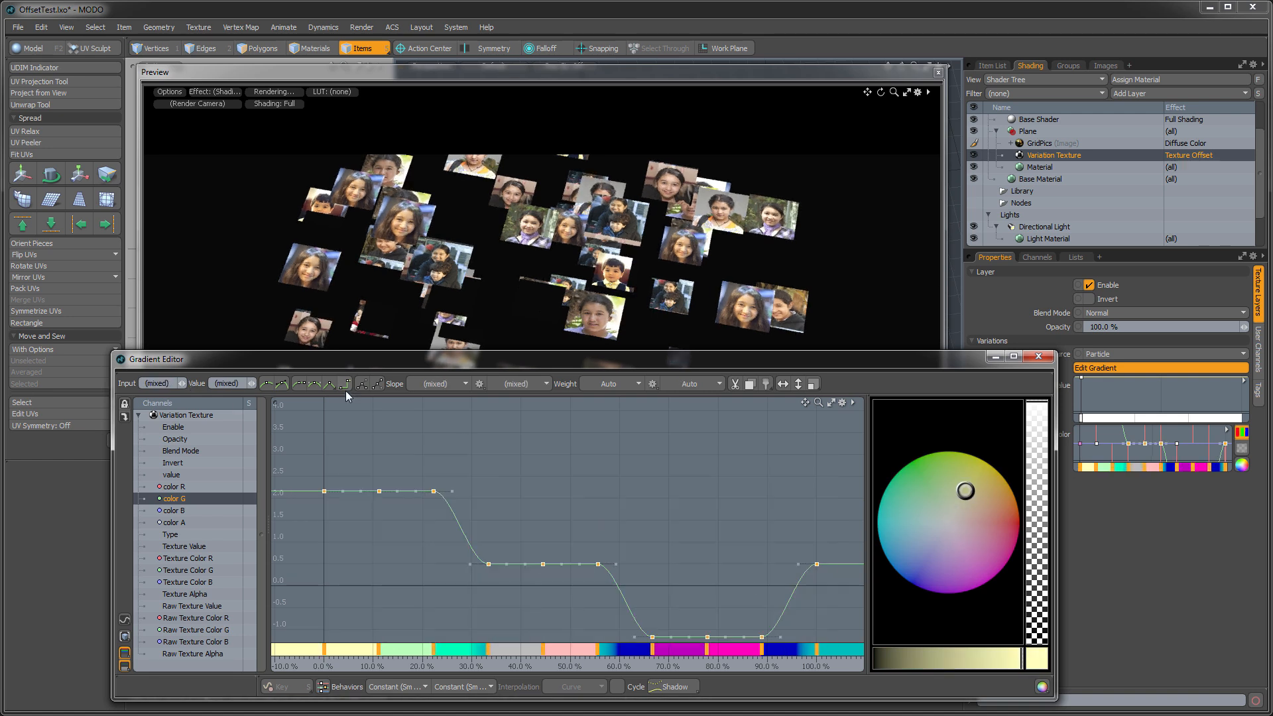
click(345, 384)
click(604, 510)
shift+click(169, 491)
key(a)
alt+drag(546, 488, 538, 479)
key(a)
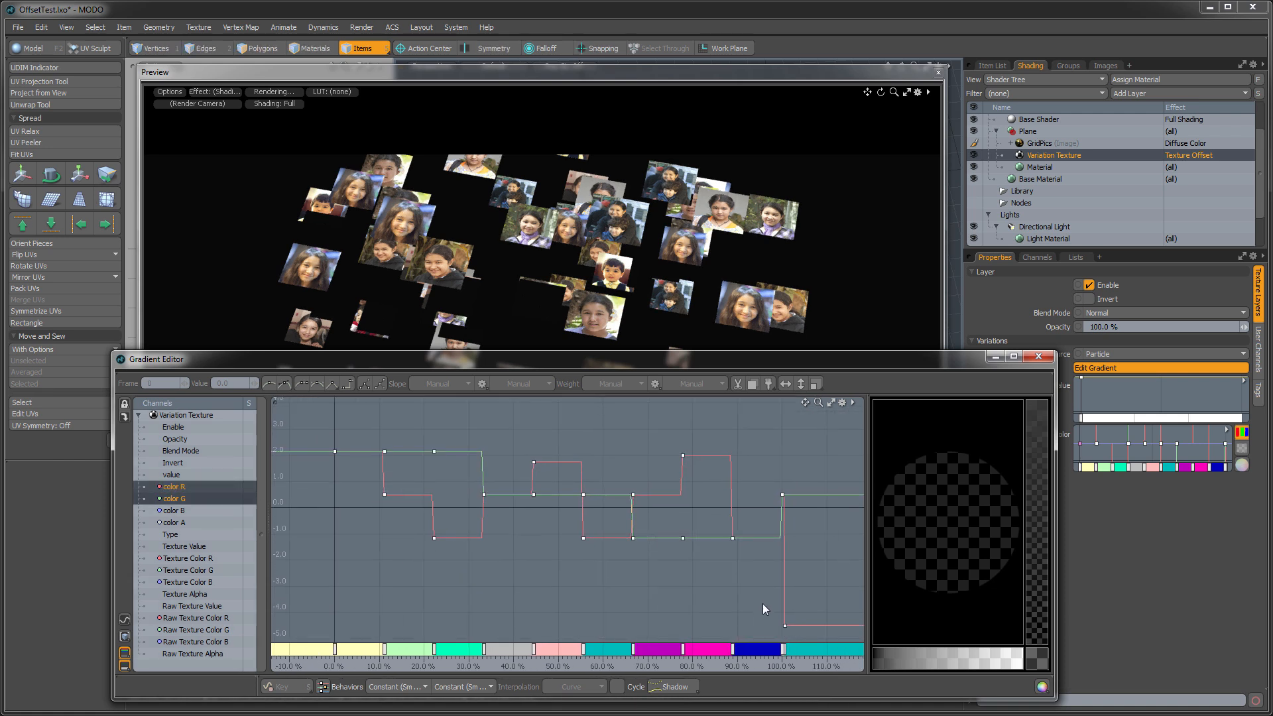
- Set the stray last color R key, at 100.5%, to a value of 0.5
click(784, 625)
click(231, 386)
text(0.)
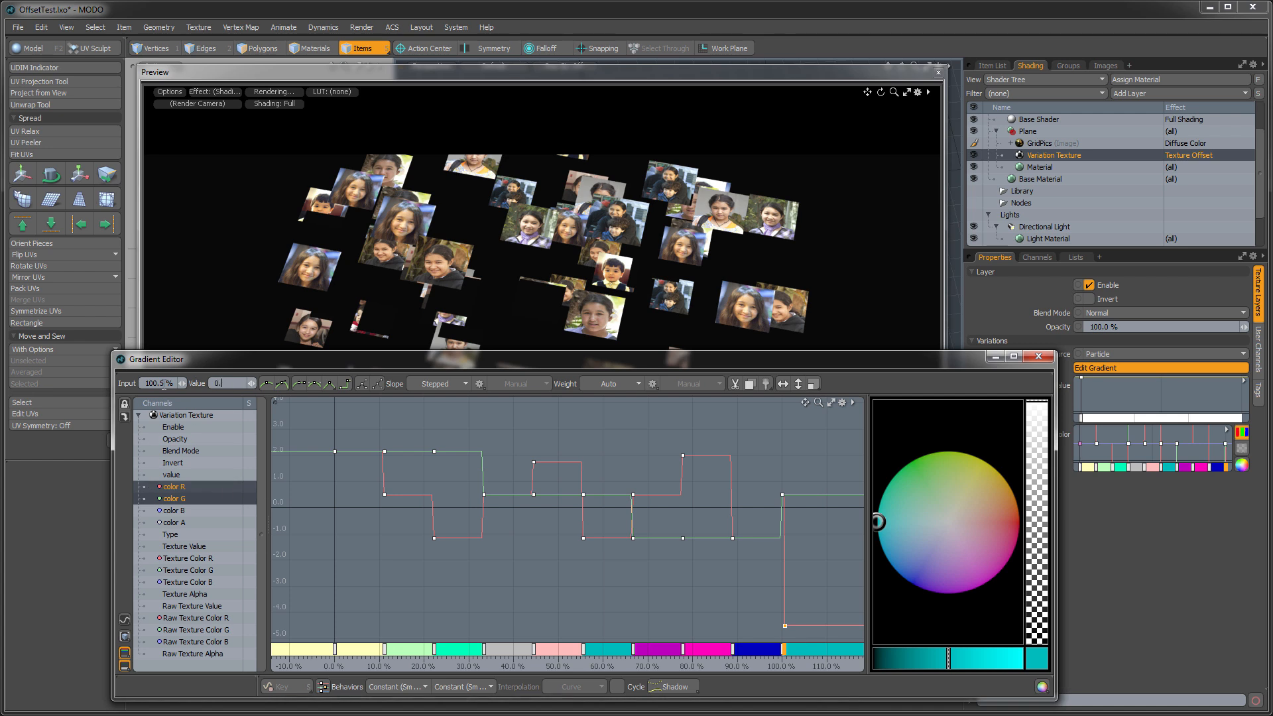
text(5)
key(Return)
- Delete the last color R and color G keys near 100% and close the Gradient Editor
drag(749, 462, 798, 508)
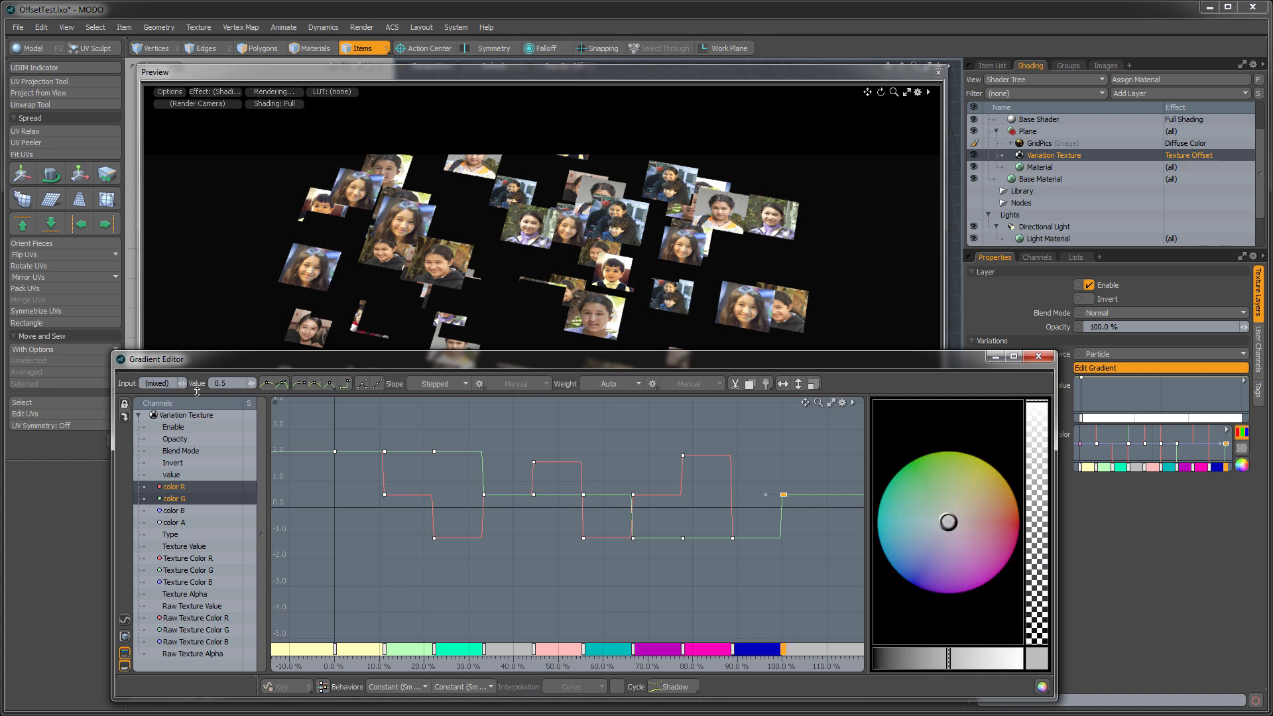
click(136, 383)
key(Escape)
key(Delete)
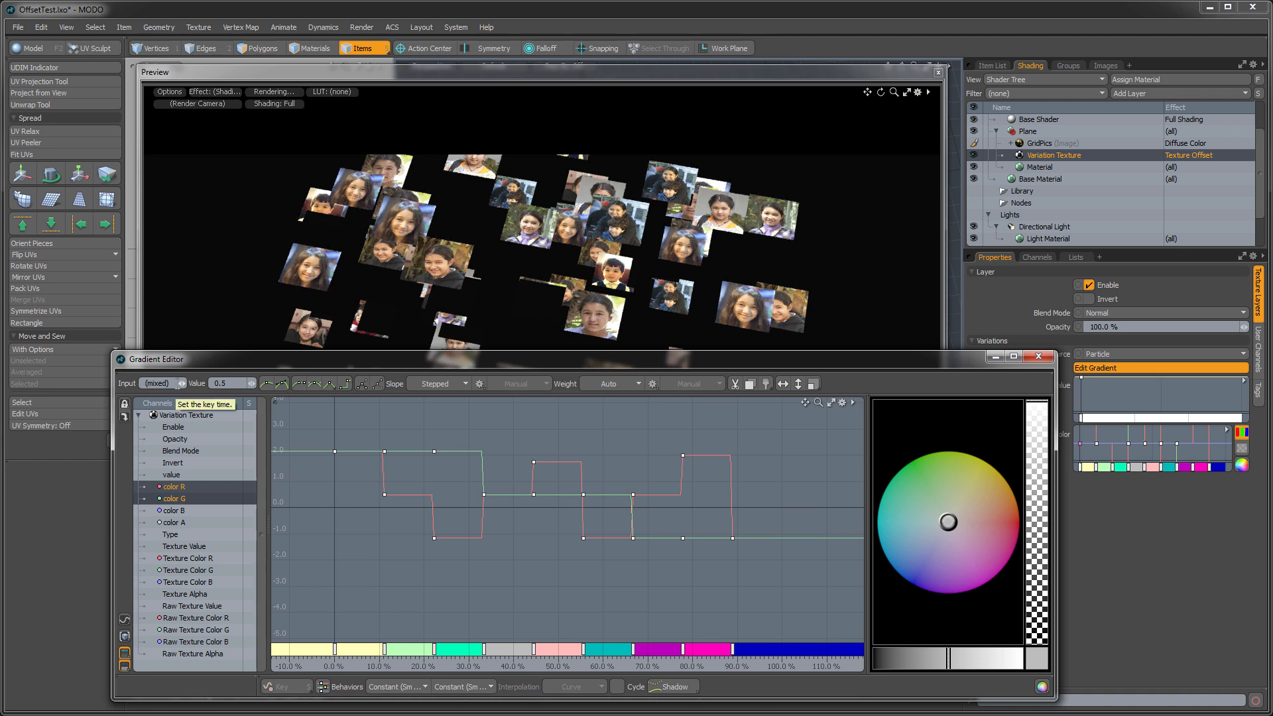
click(533, 587)
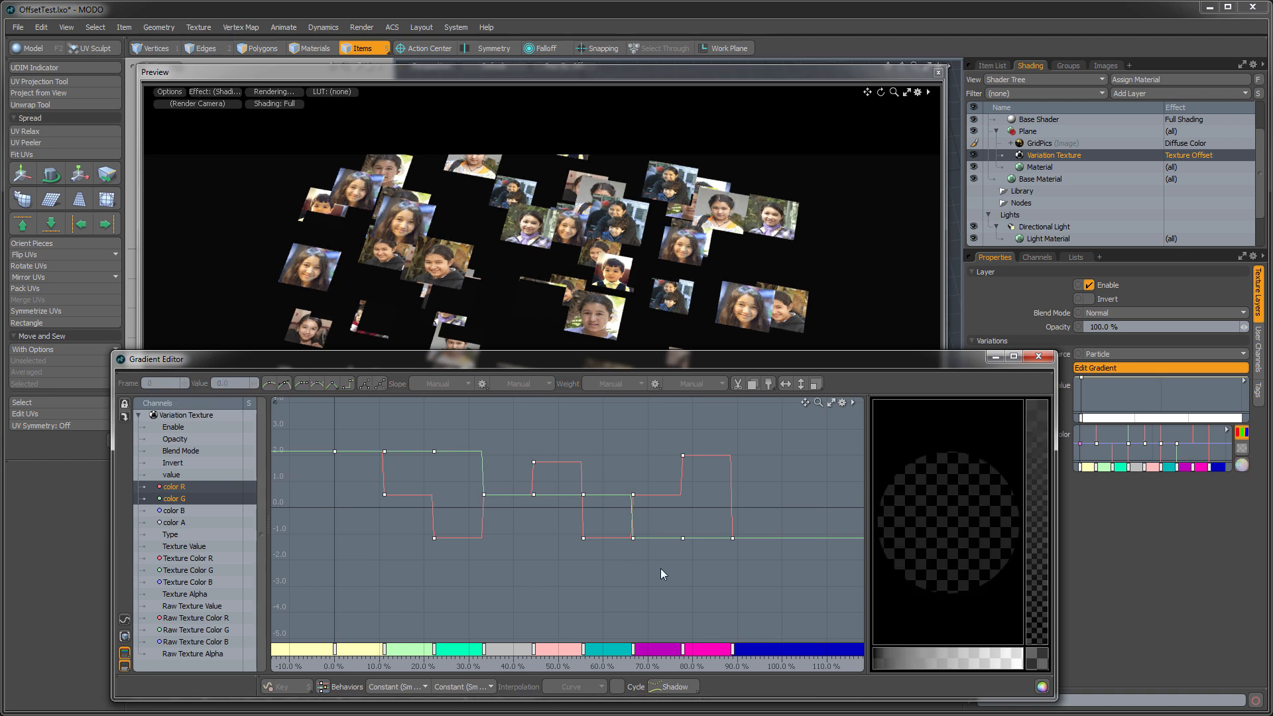
mouse_move(926, 364)
mouse_down()
mouse_move(933, 372)
mouse_move(923, 364)
mouse_up()
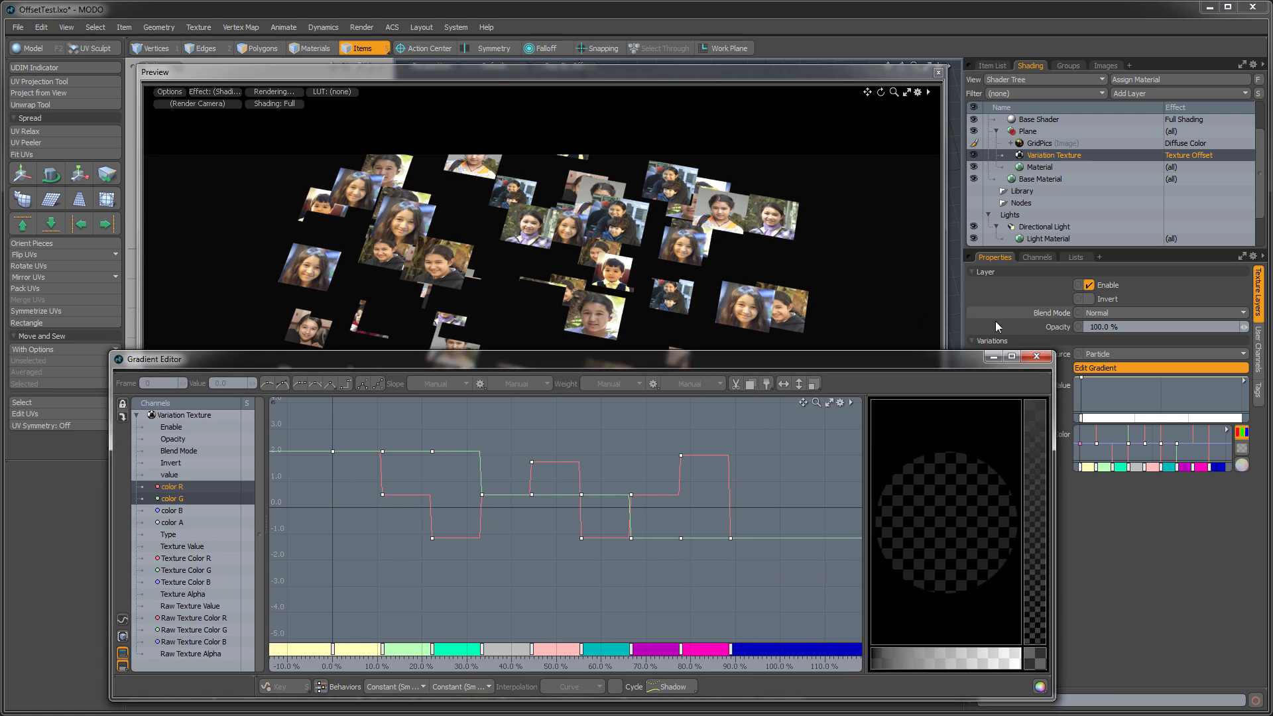
click(1036, 356)
- Set the Directional Light's Spread Angle to 8°
alt+drag(571, 306, 596, 398)
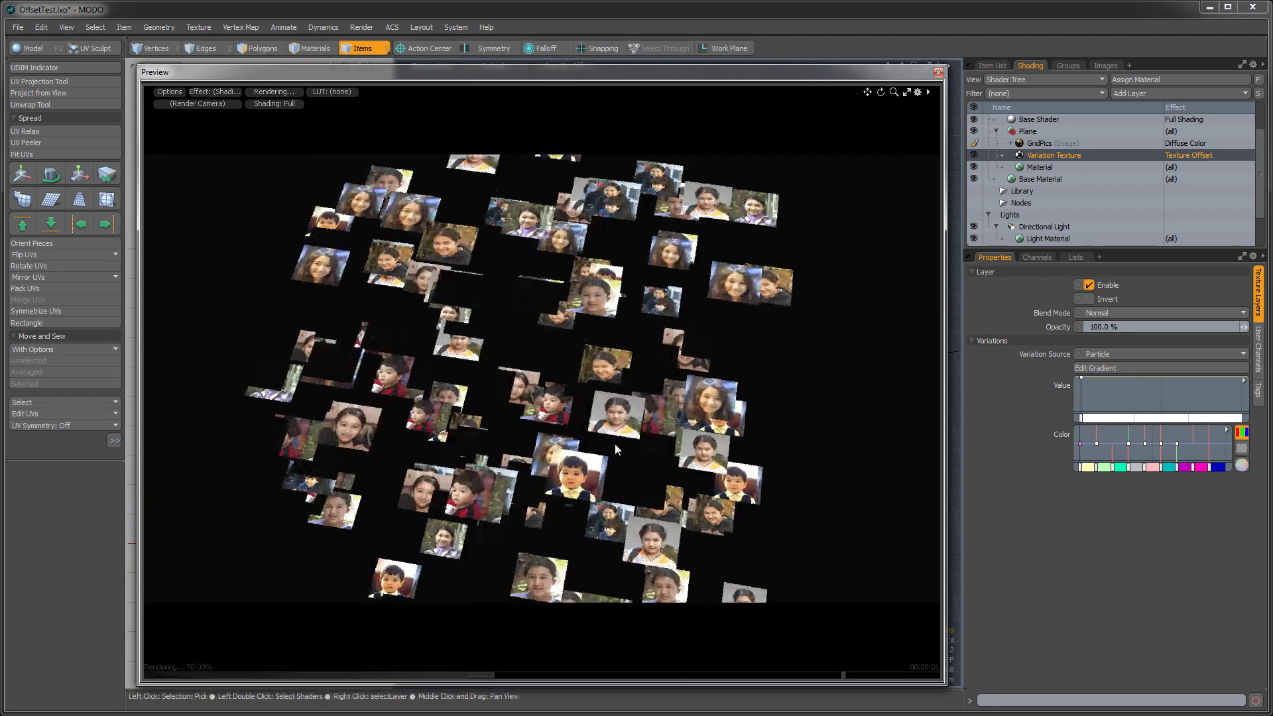
alt+drag(523, 524, 508, 407)
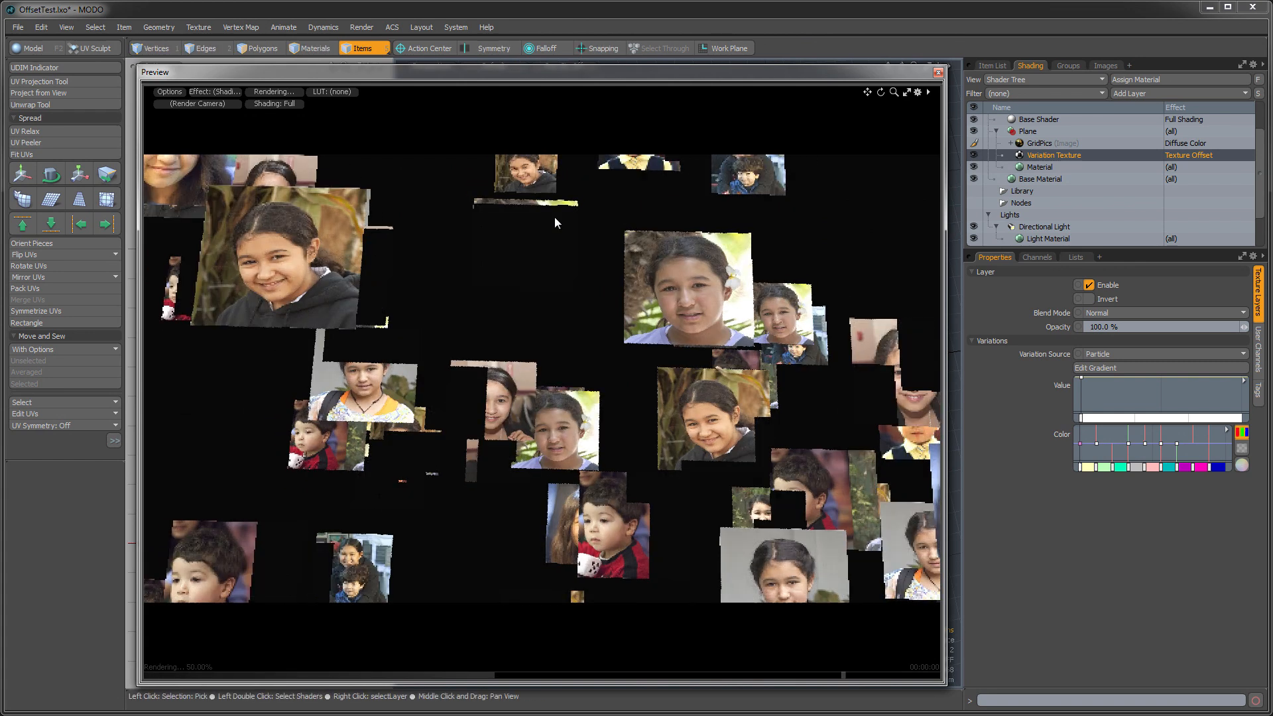
click(1052, 224)
click(1114, 572)
text(8)
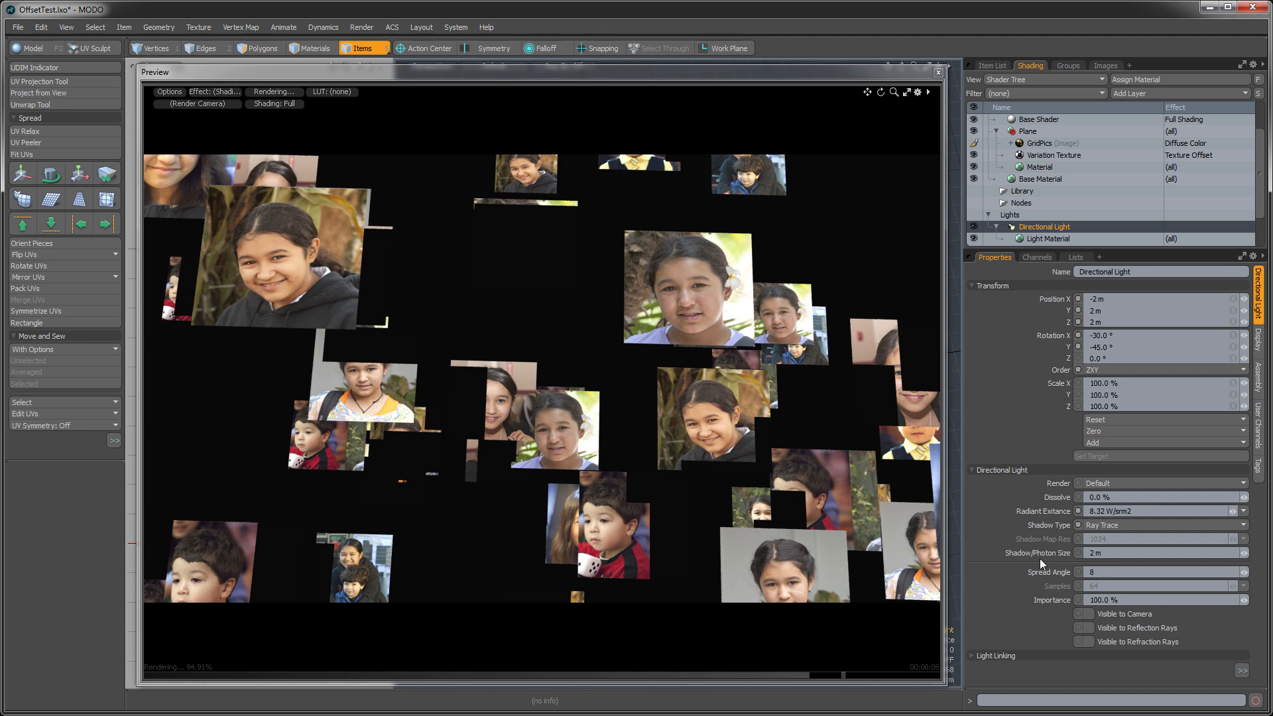
key(Return)
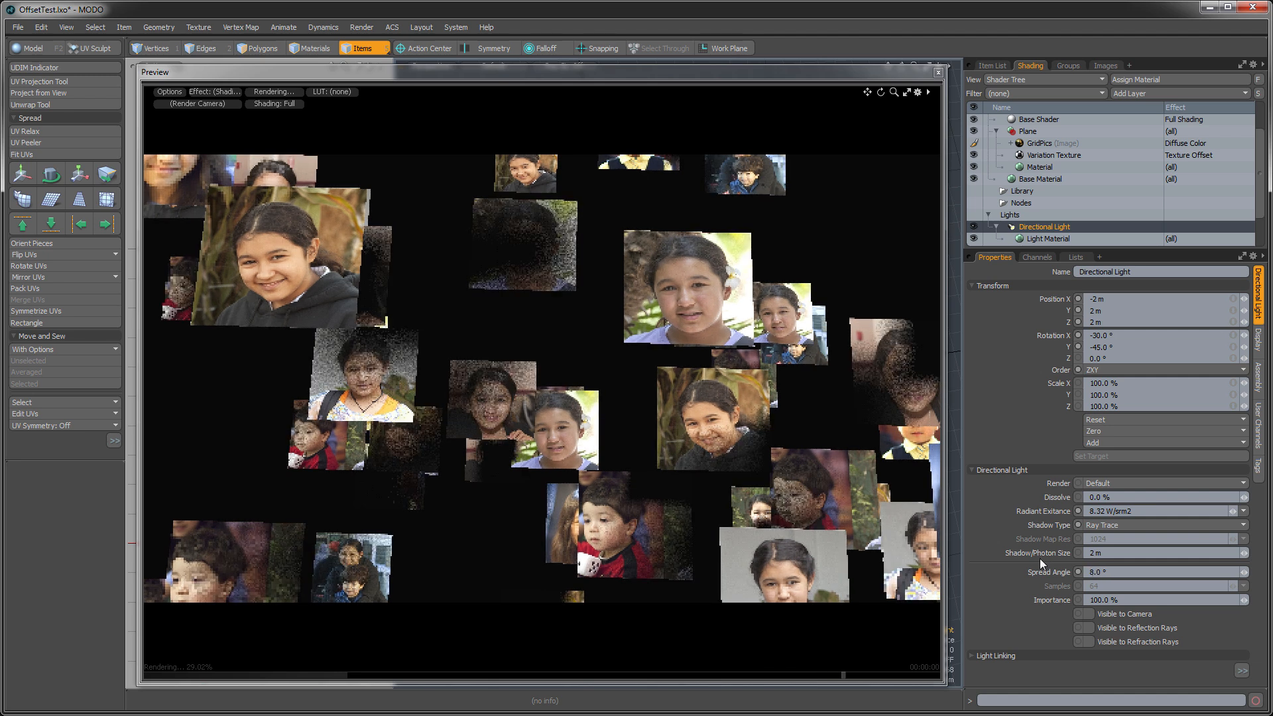
- Turn off the Directional Light's shadows by setting its Shadow Type to None
click(1105, 524)
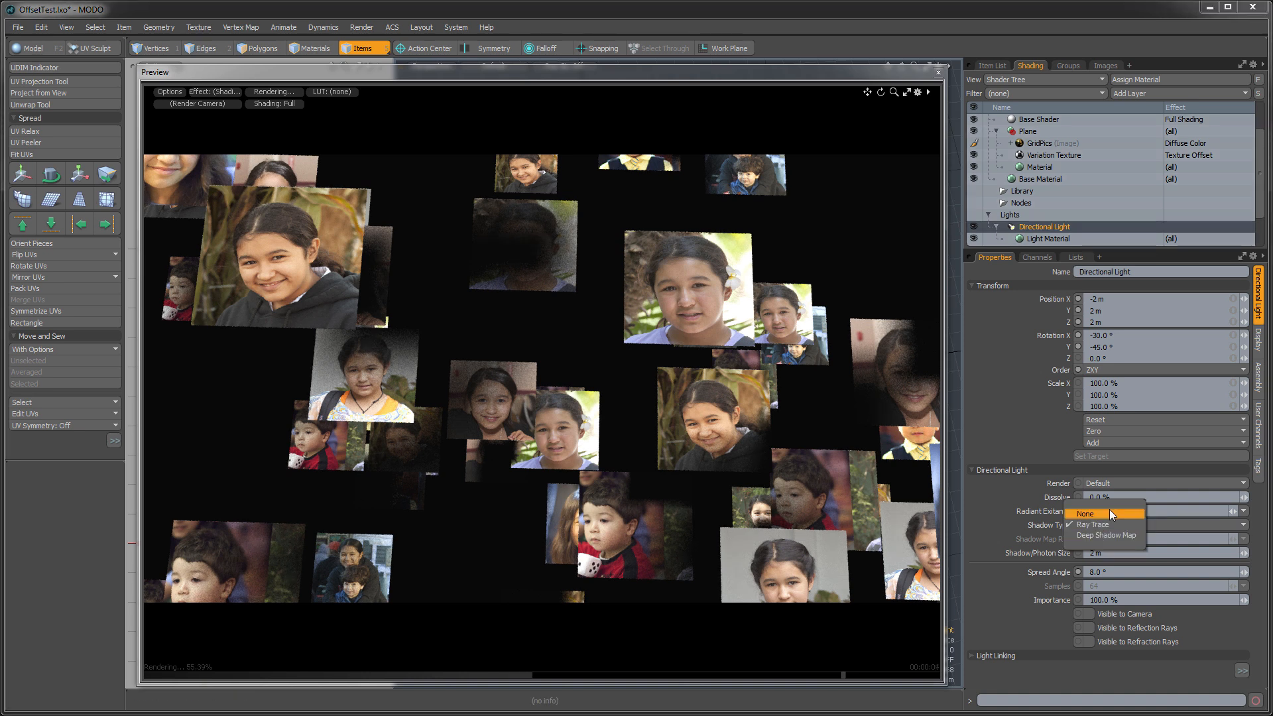
click(1110, 511)
alt+drag(627, 444, 371, 459)
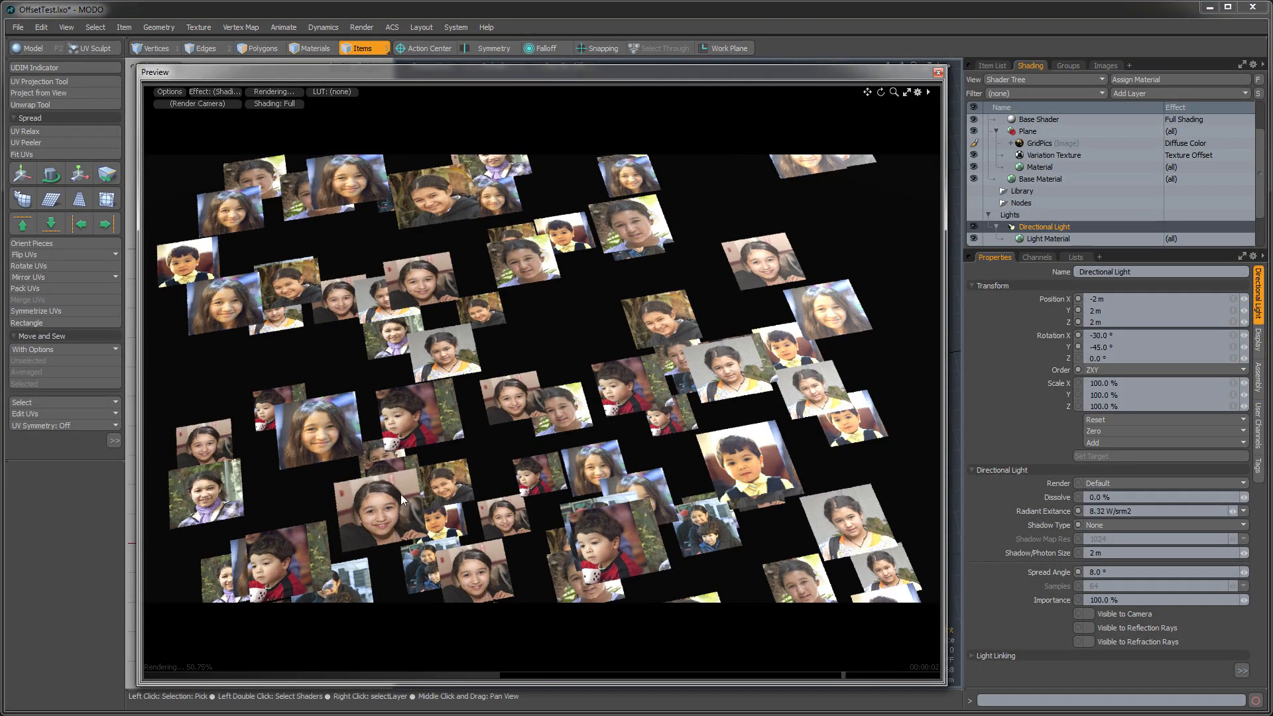
- Review the Replicator, GridPics image and Variation Texture settings, and examine the replicated planes from several angles in the preview
click(989, 65)
click(1069, 141)
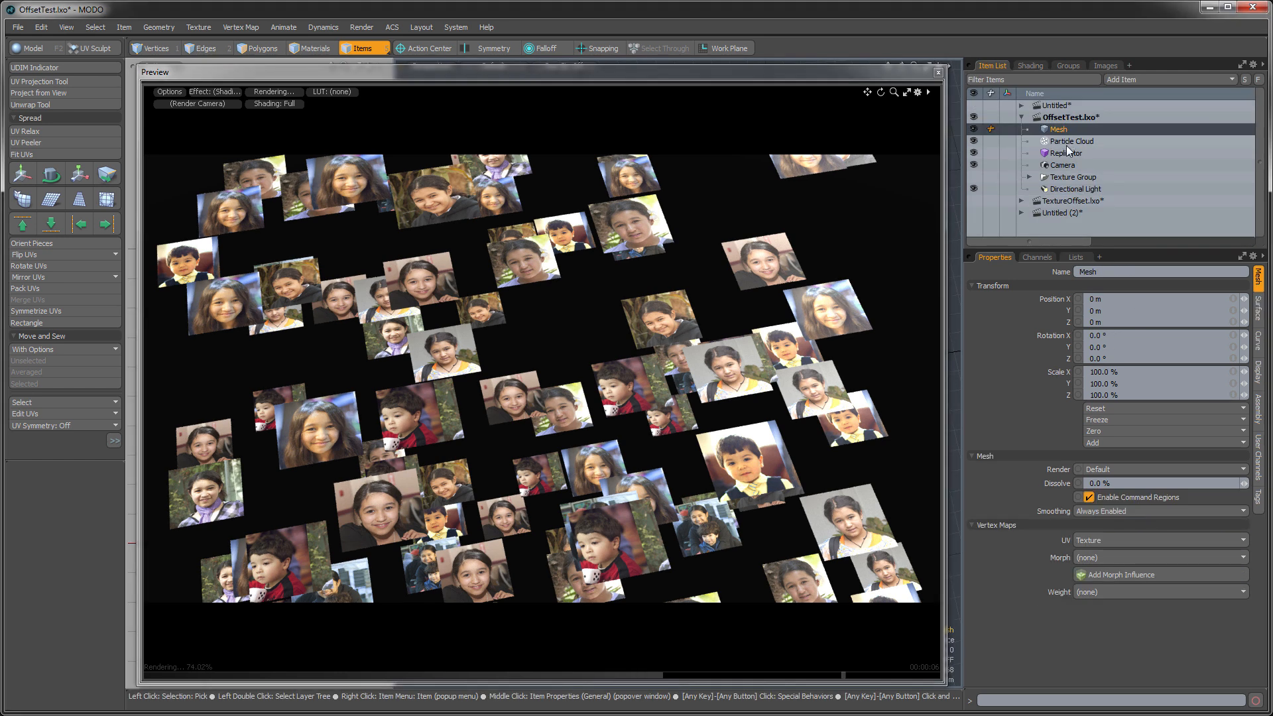
click(1064, 153)
click(1040, 66)
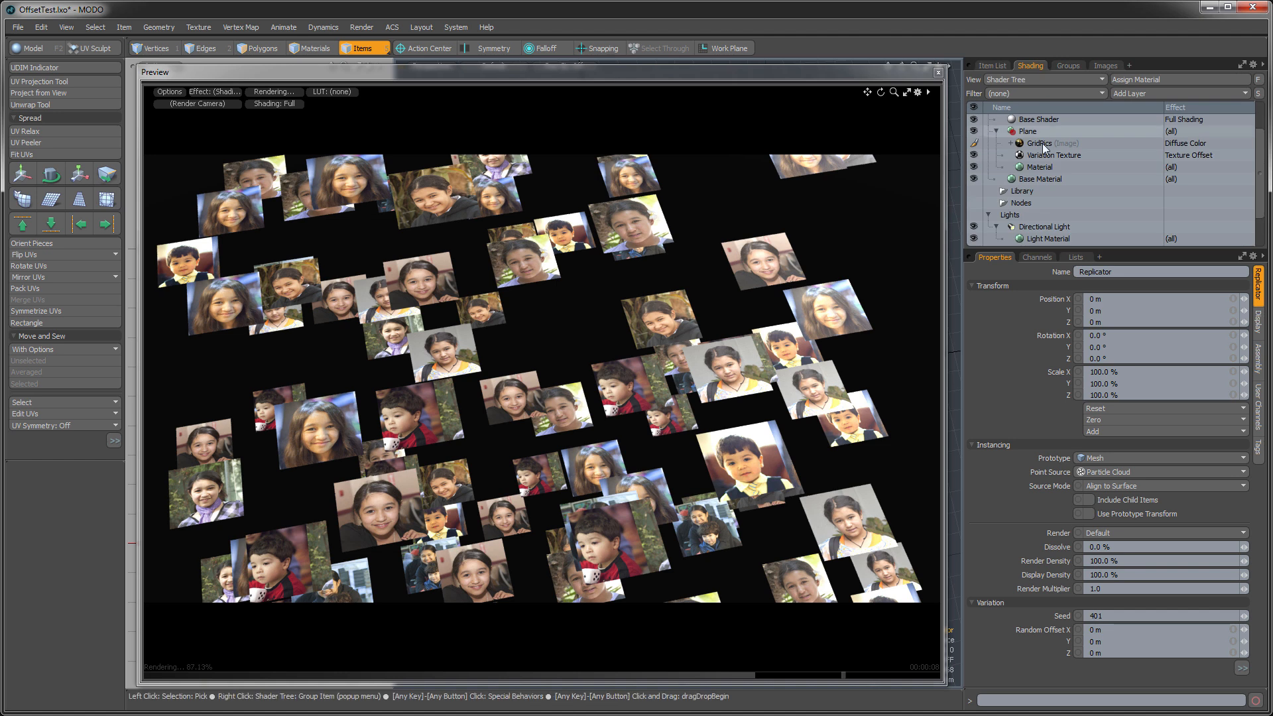
click(1031, 143)
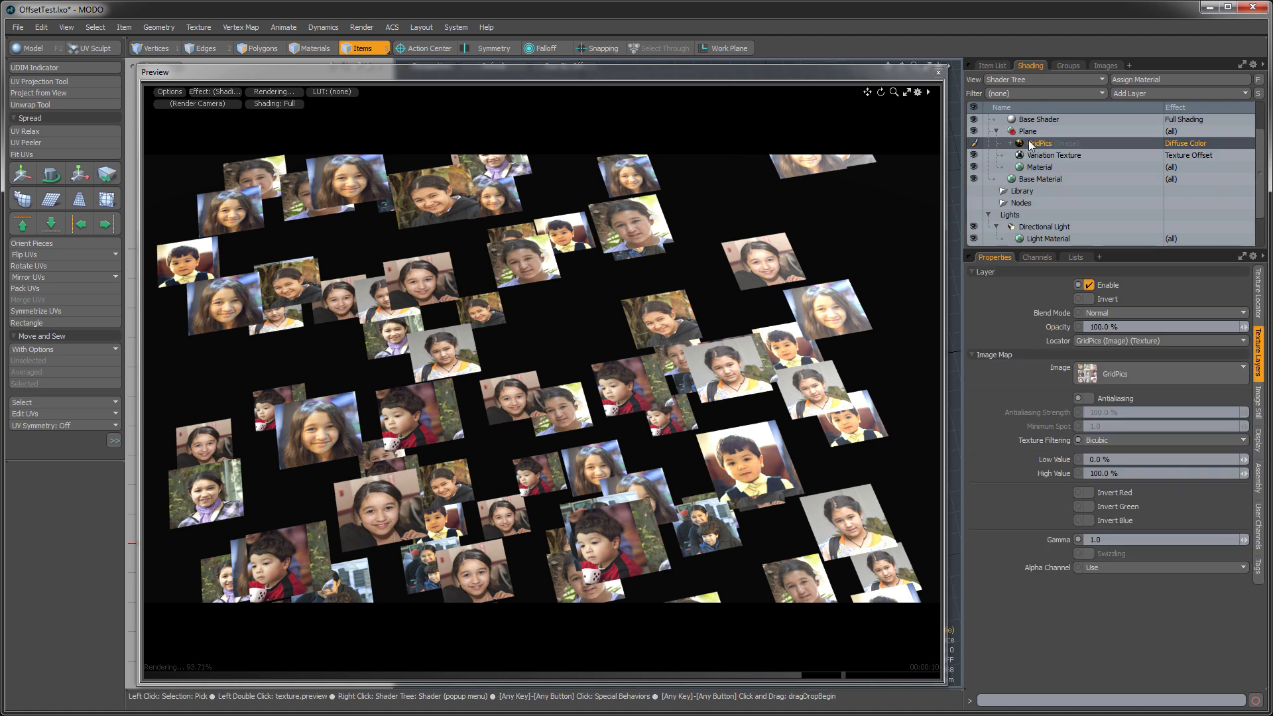
click(1036, 158)
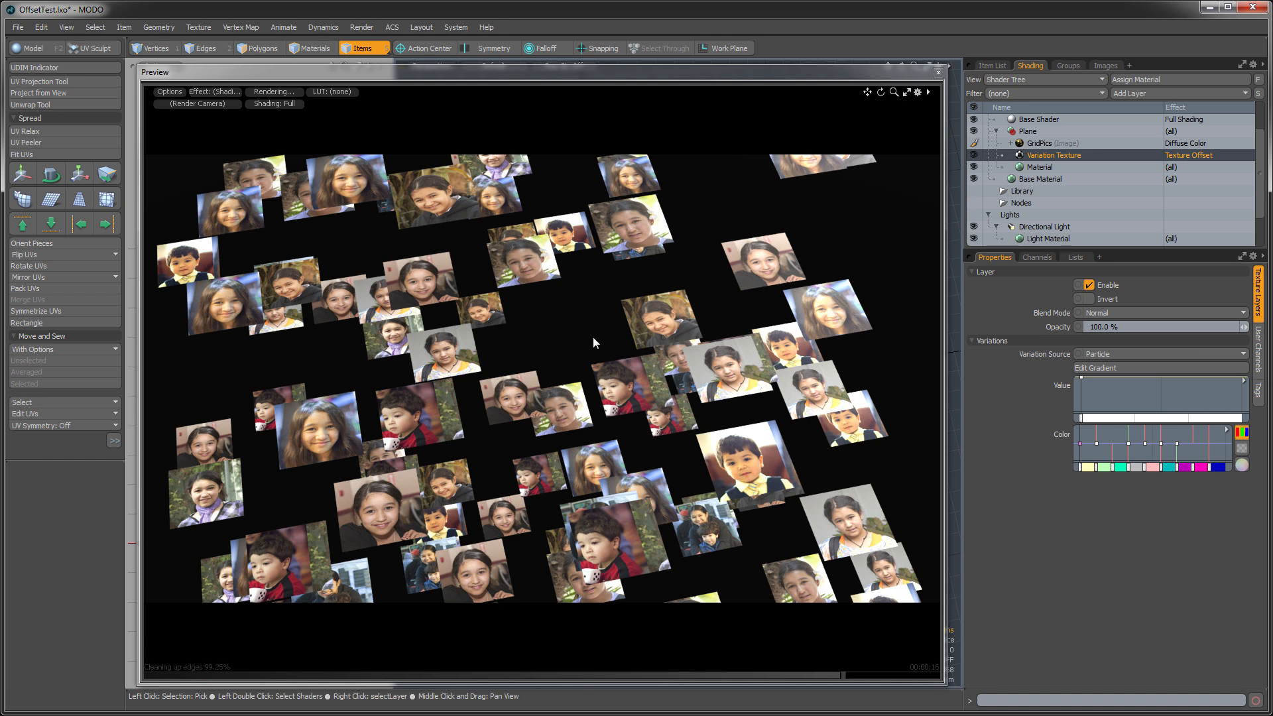
alt+drag(593, 337, 541, 438)
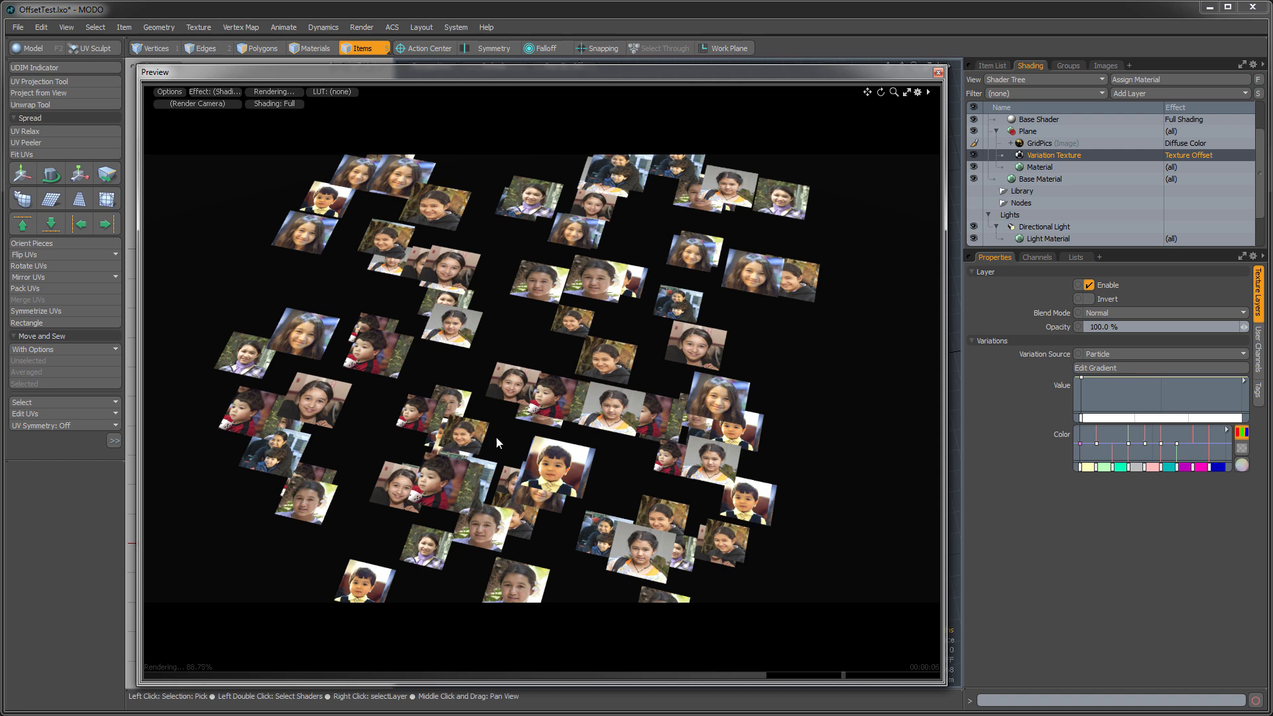
alt+drag(579, 395, 699, 358)
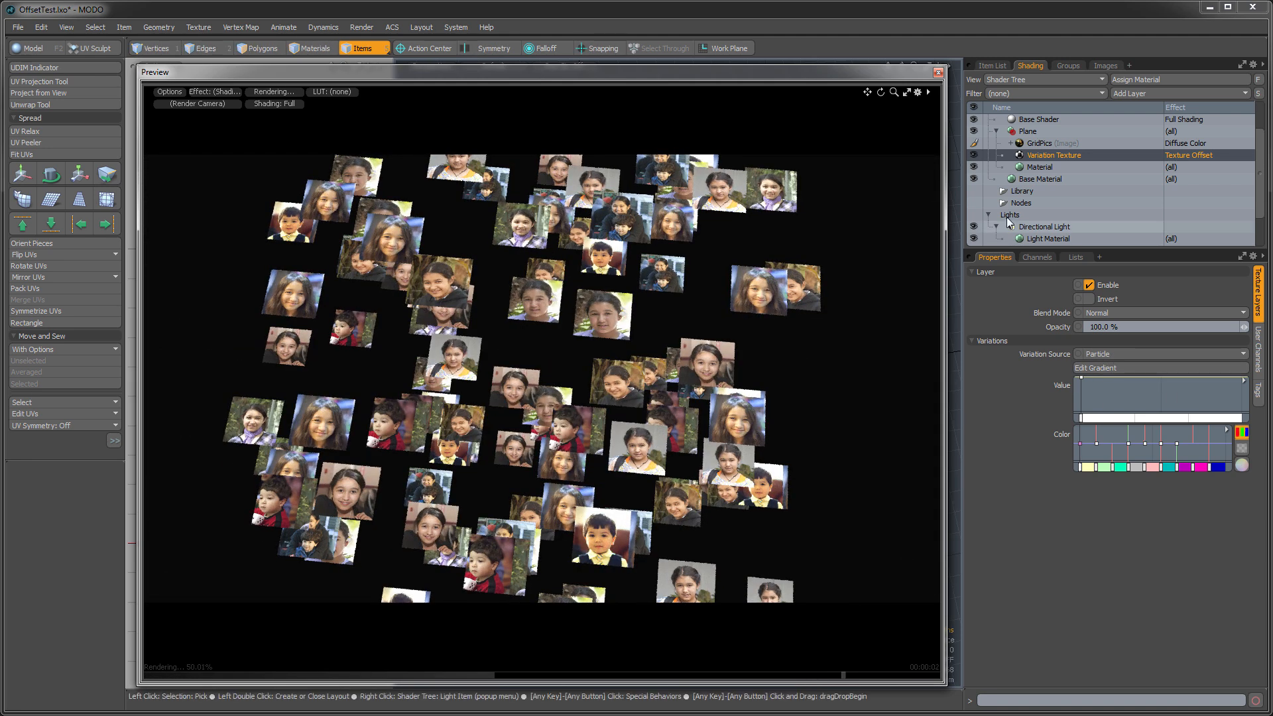
- Try Mesh Part and Texture Particle as the Variation Texture's variation source, and return it to Particle
click(1106, 353)
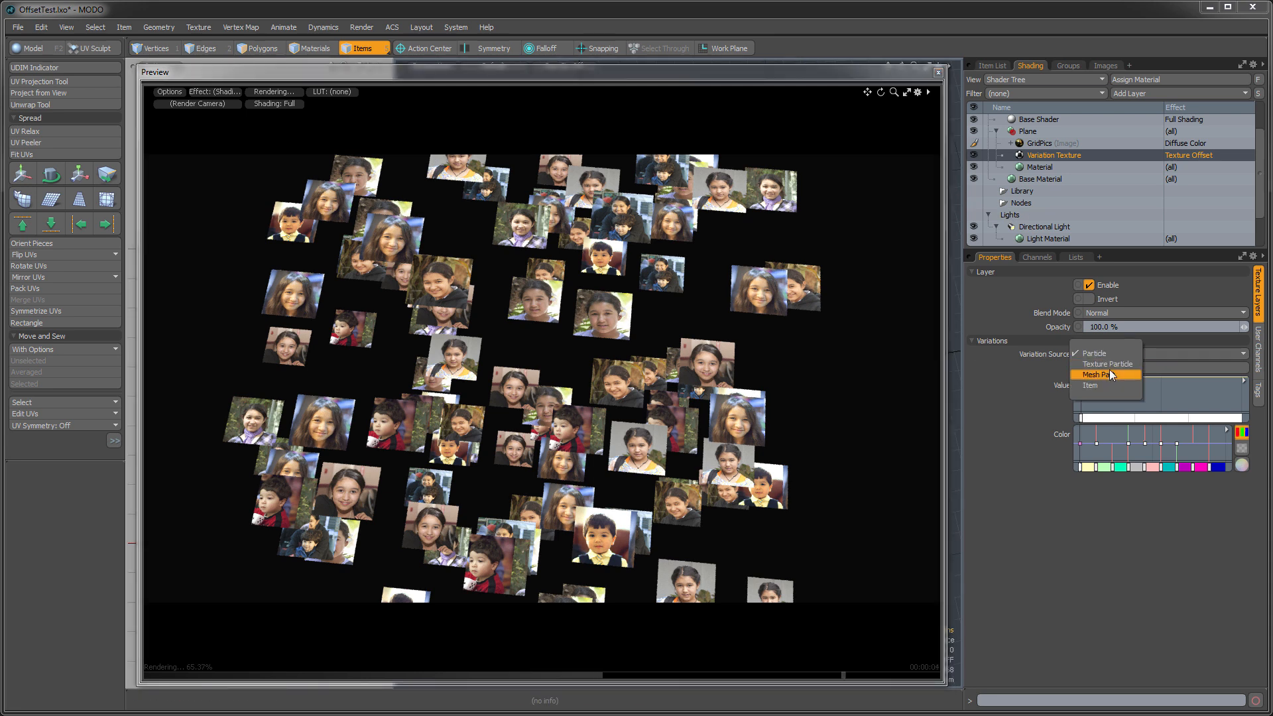
click(1105, 374)
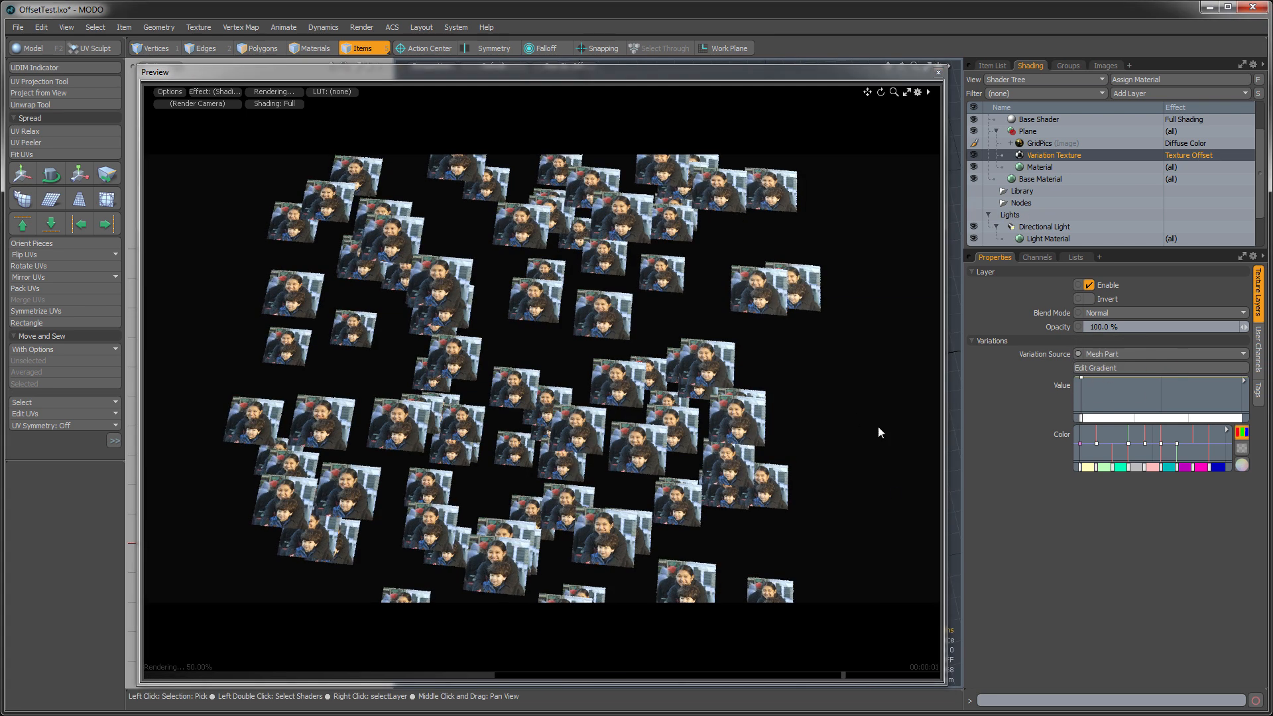
click(1107, 354)
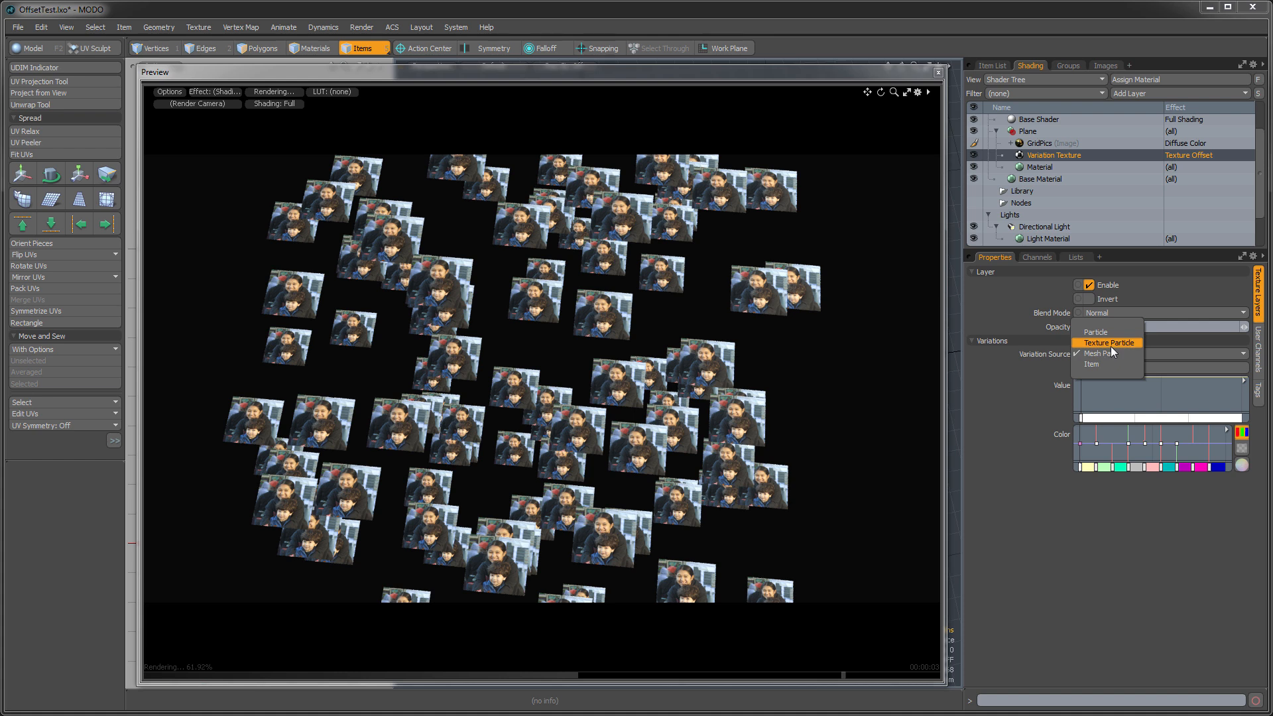
click(1111, 346)
click(1092, 353)
click(1087, 347)
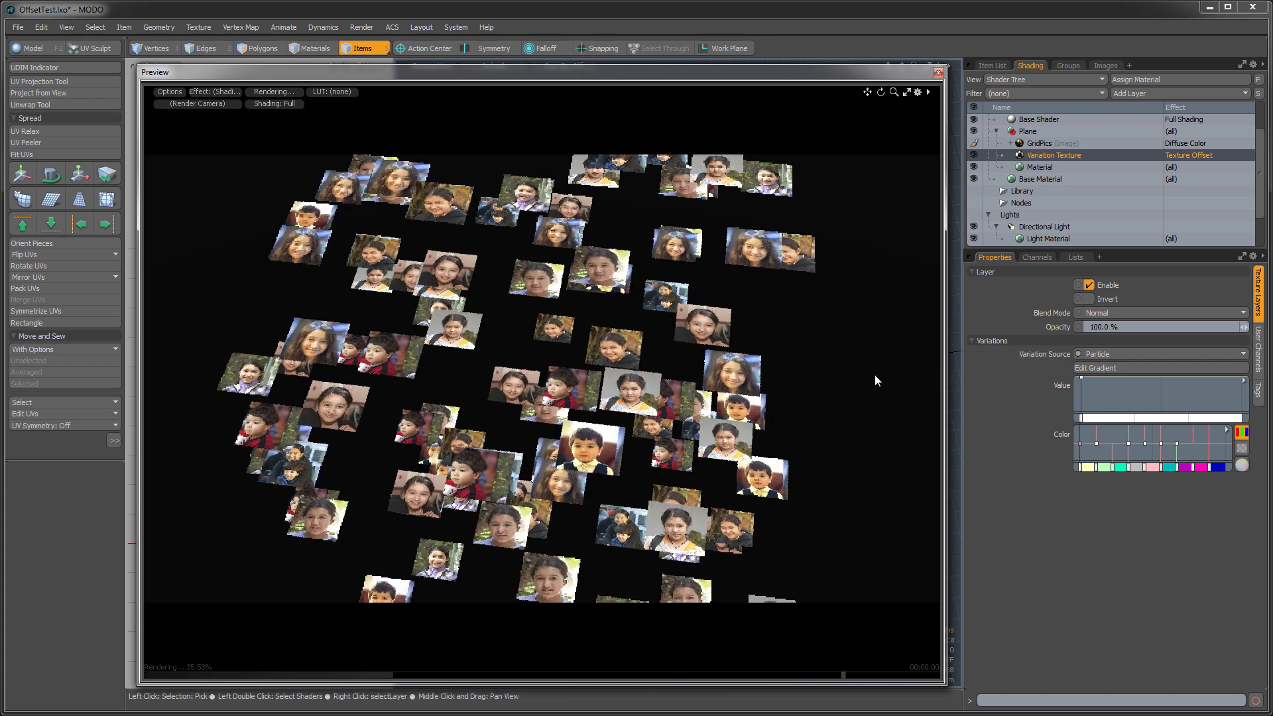
alt+drag(471, 379, 551, 395)
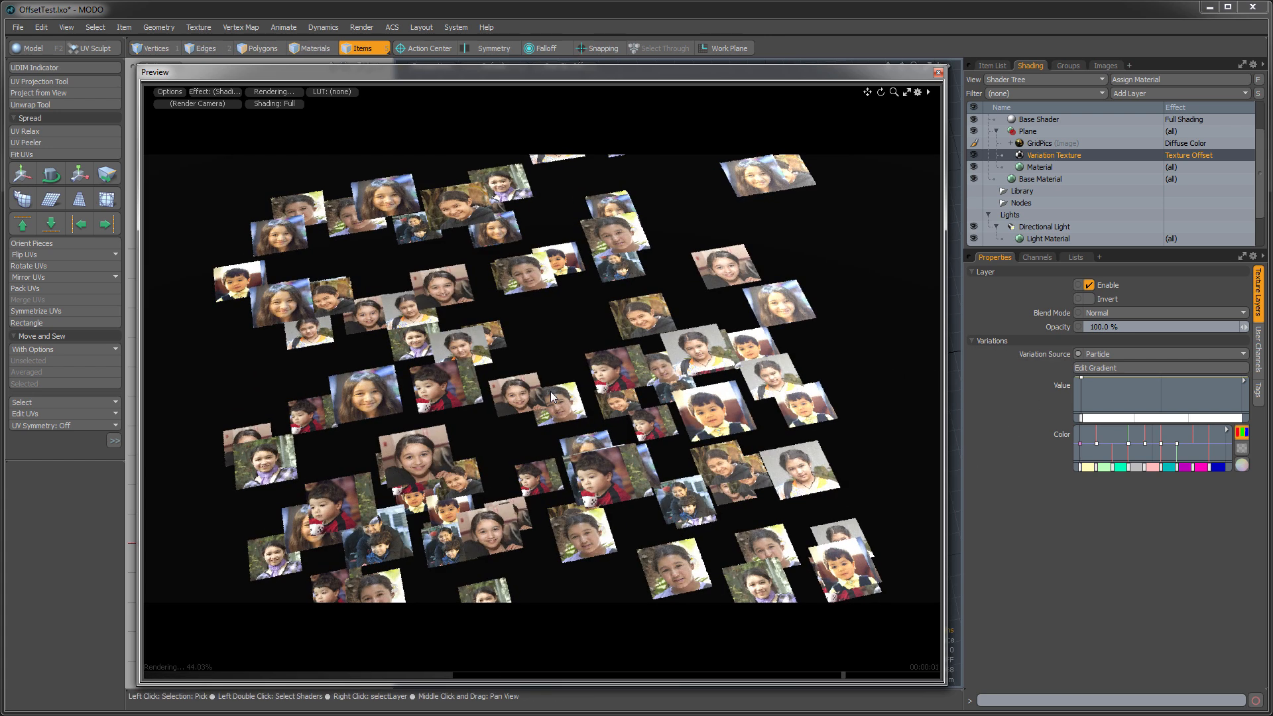